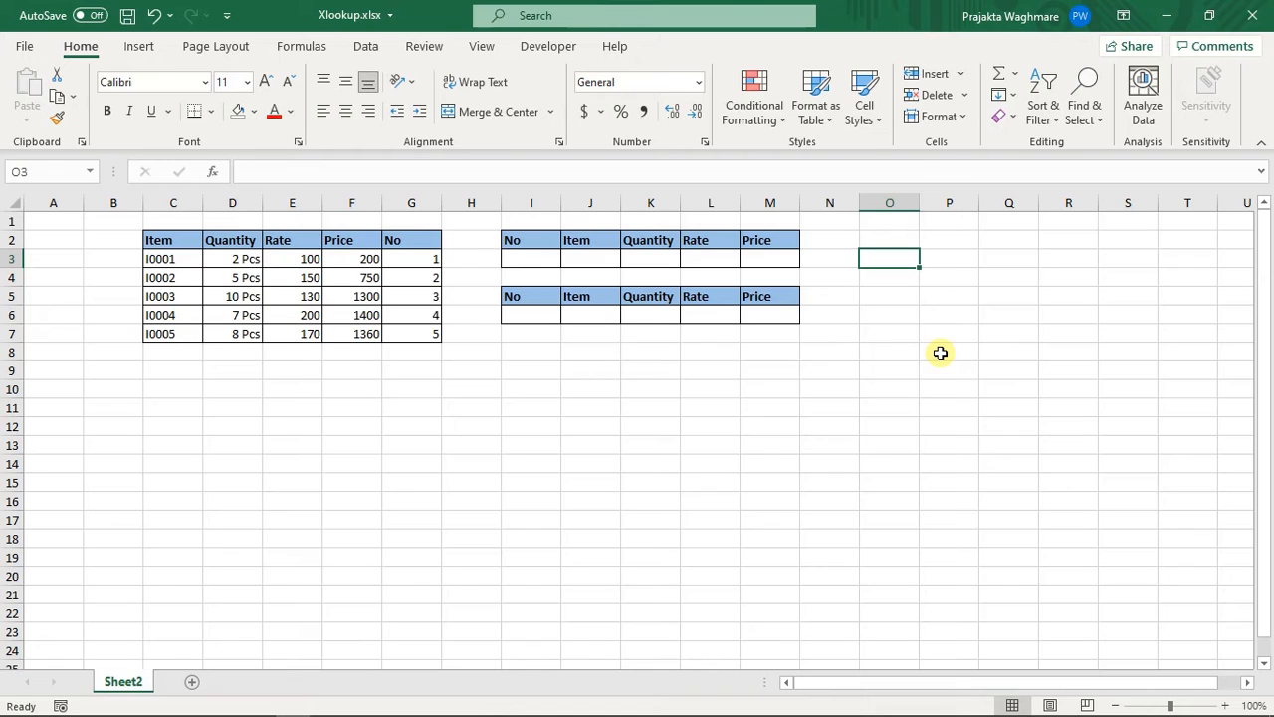
Step: Enter the formula =XLOOKUP(I3,G3:G7,C3:C7) in cell J3 under Item in the upper lookup table
click(600, 257)
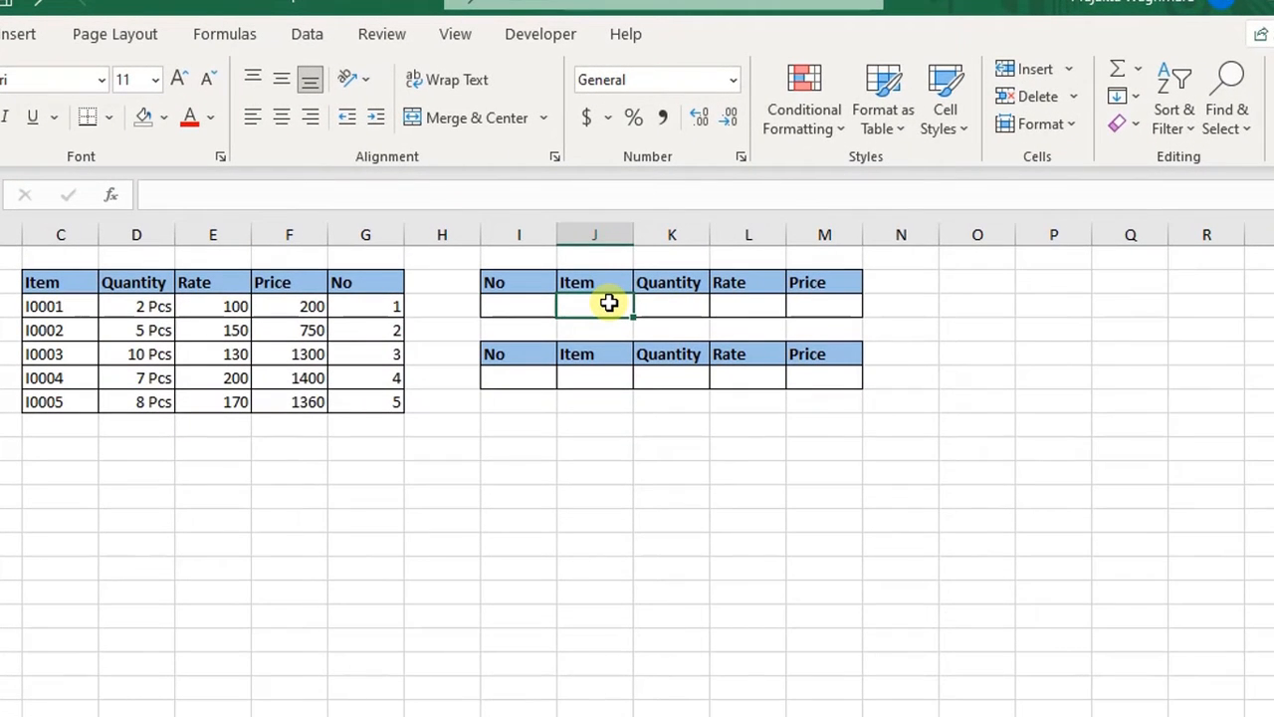
text(=)
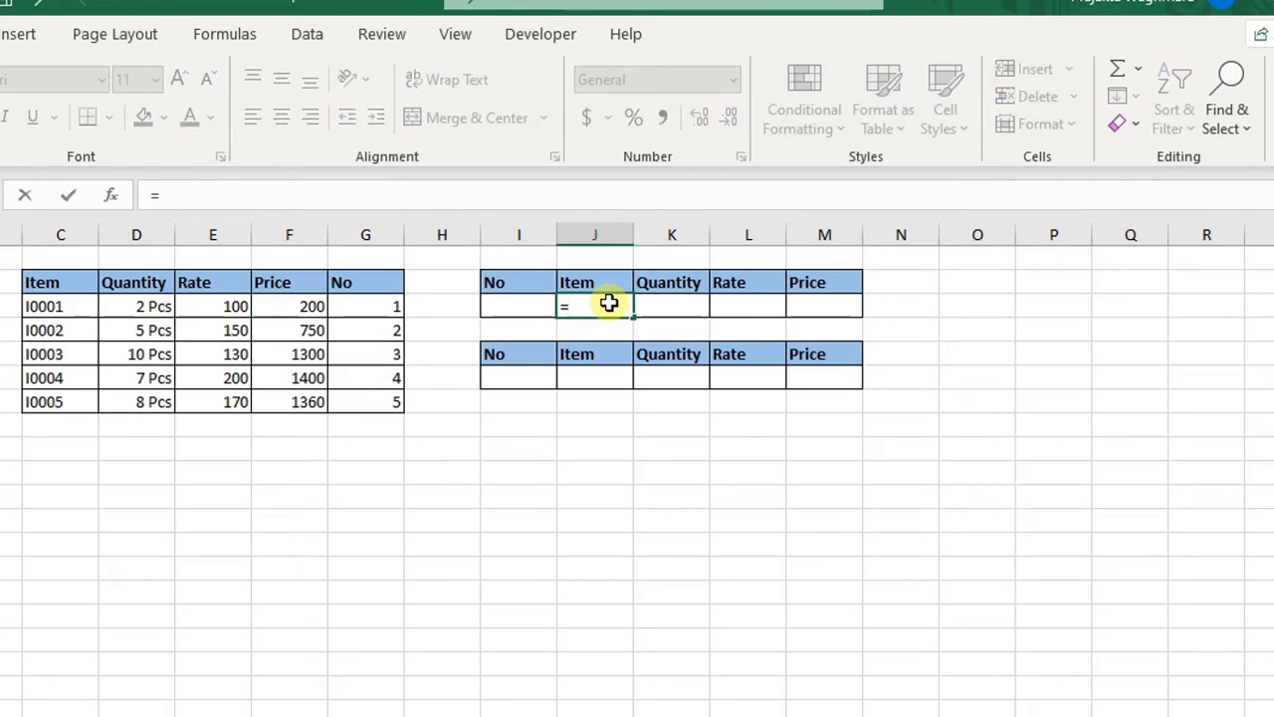
text(xl)
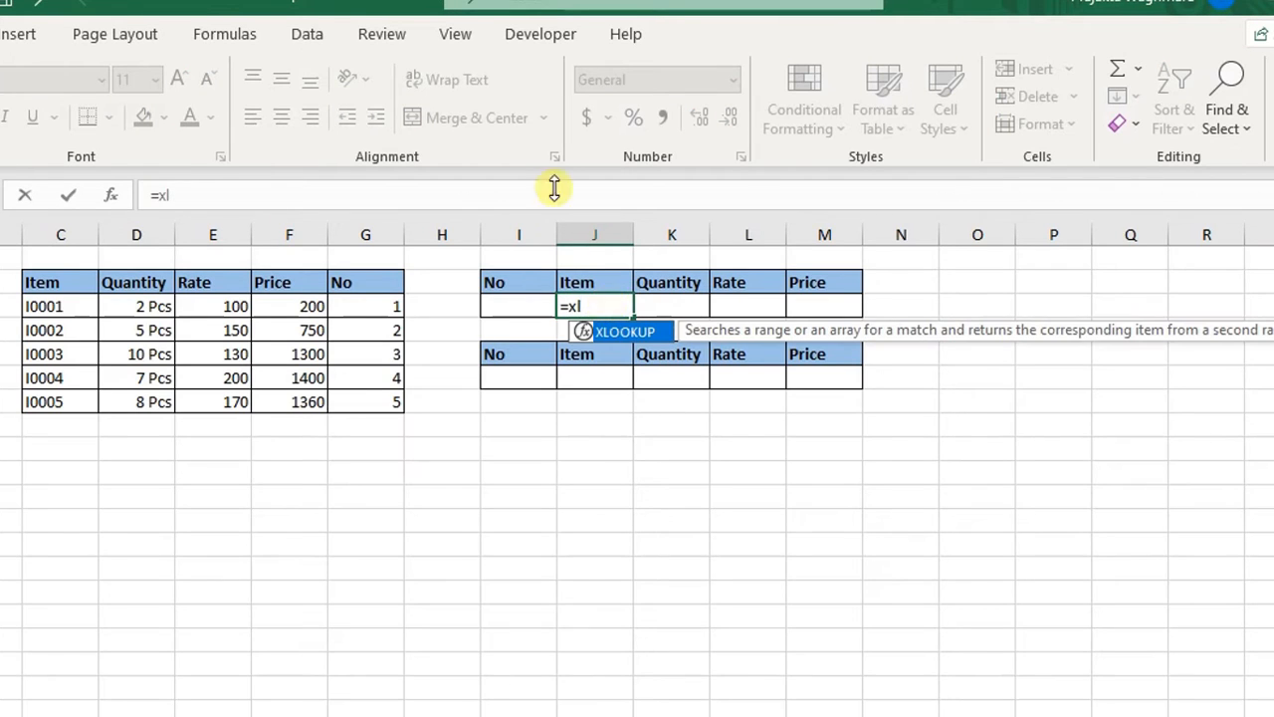
double_click(651, 333)
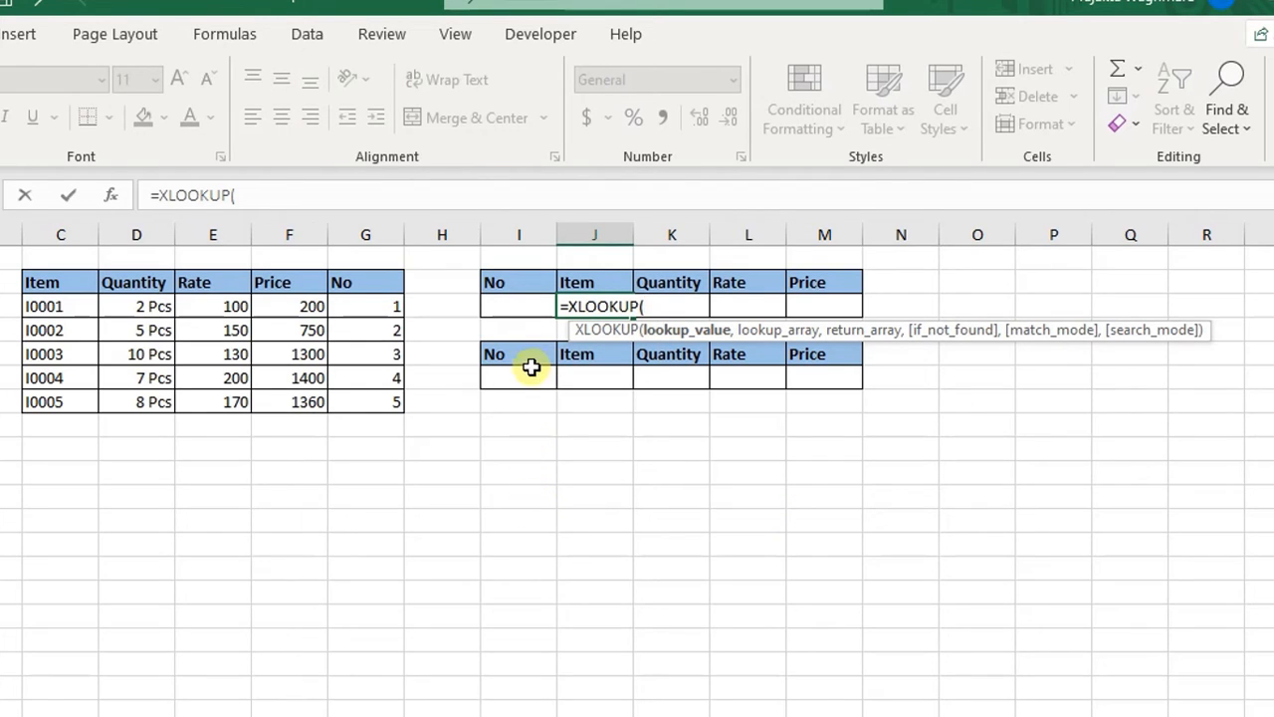
click(513, 309)
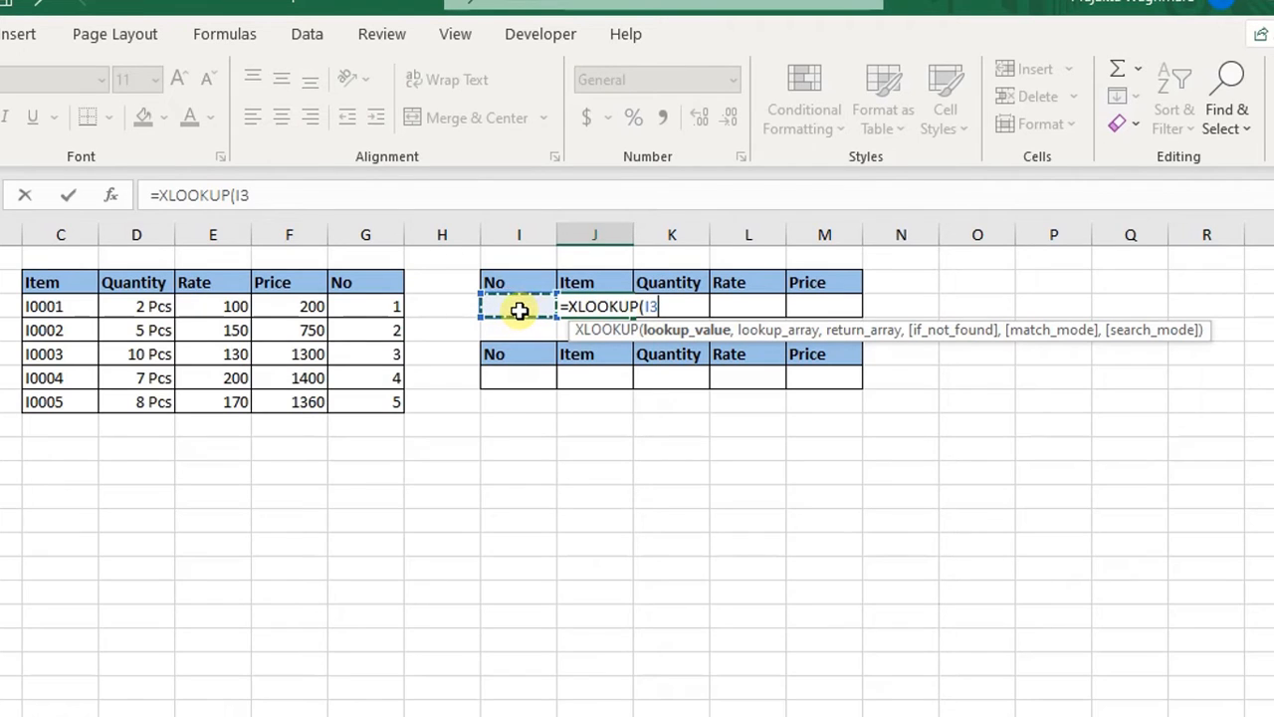
text(,)
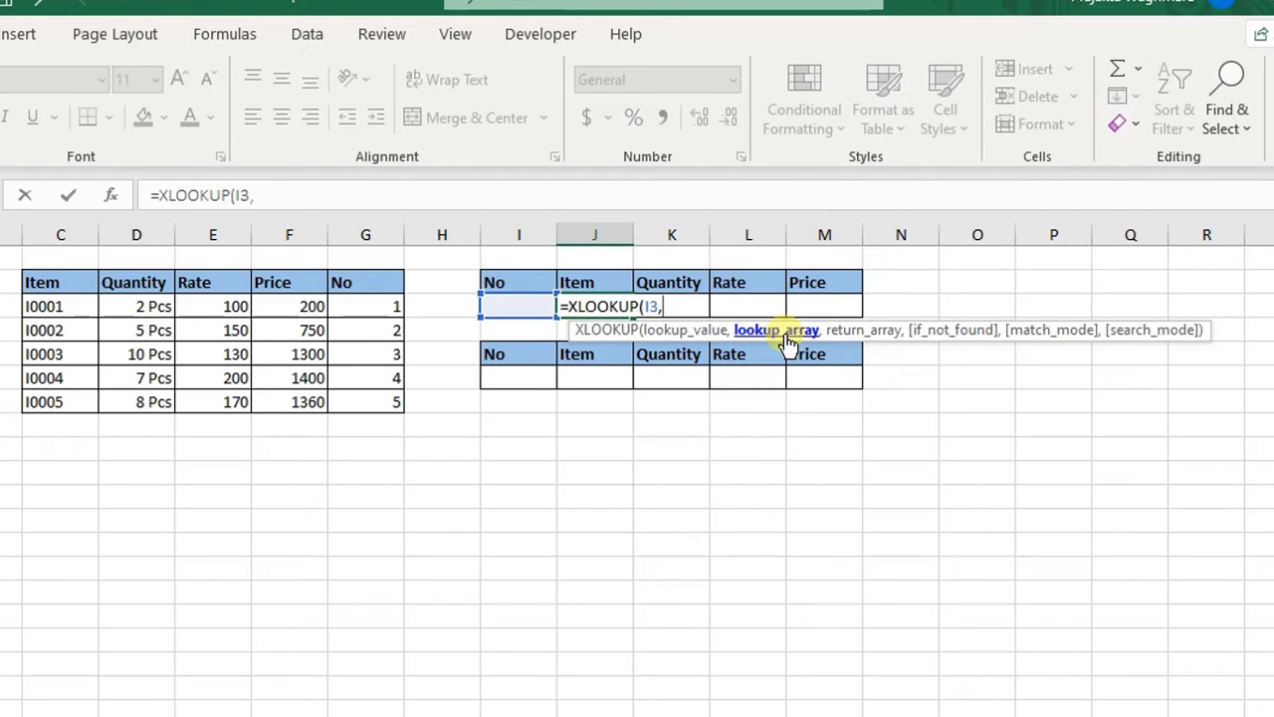
click(347, 306)
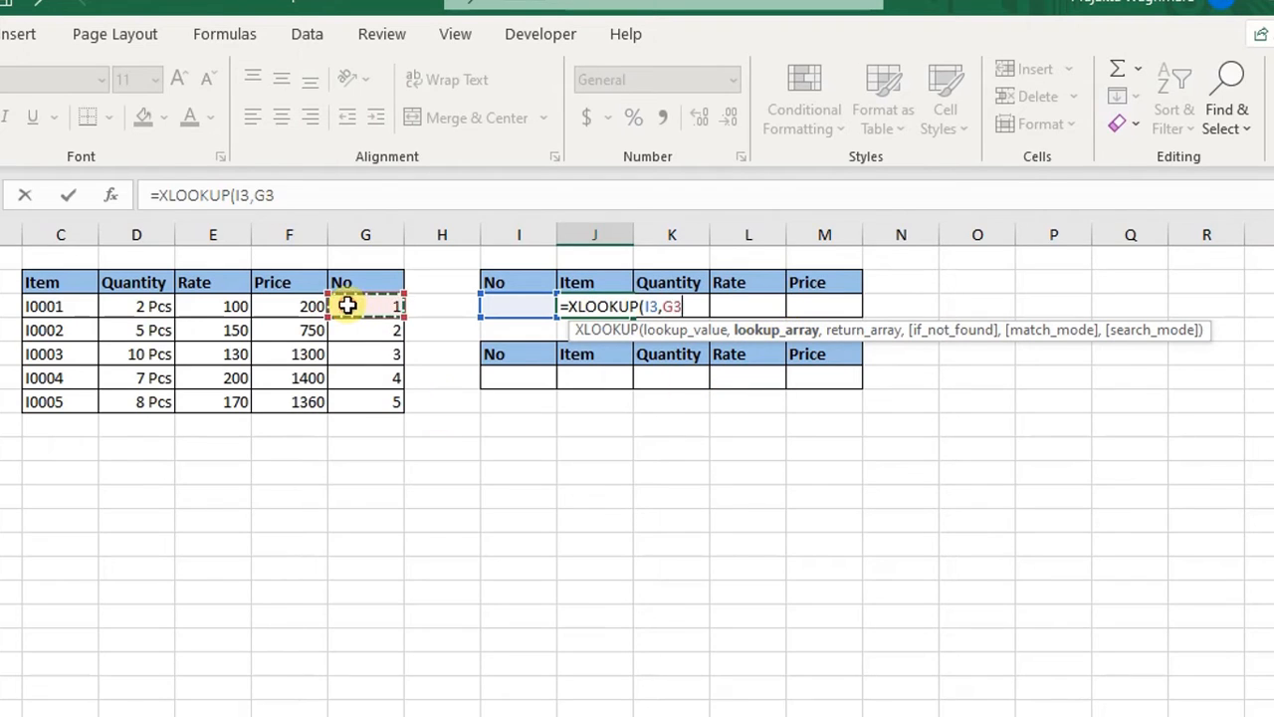
drag(347, 306, 357, 401)
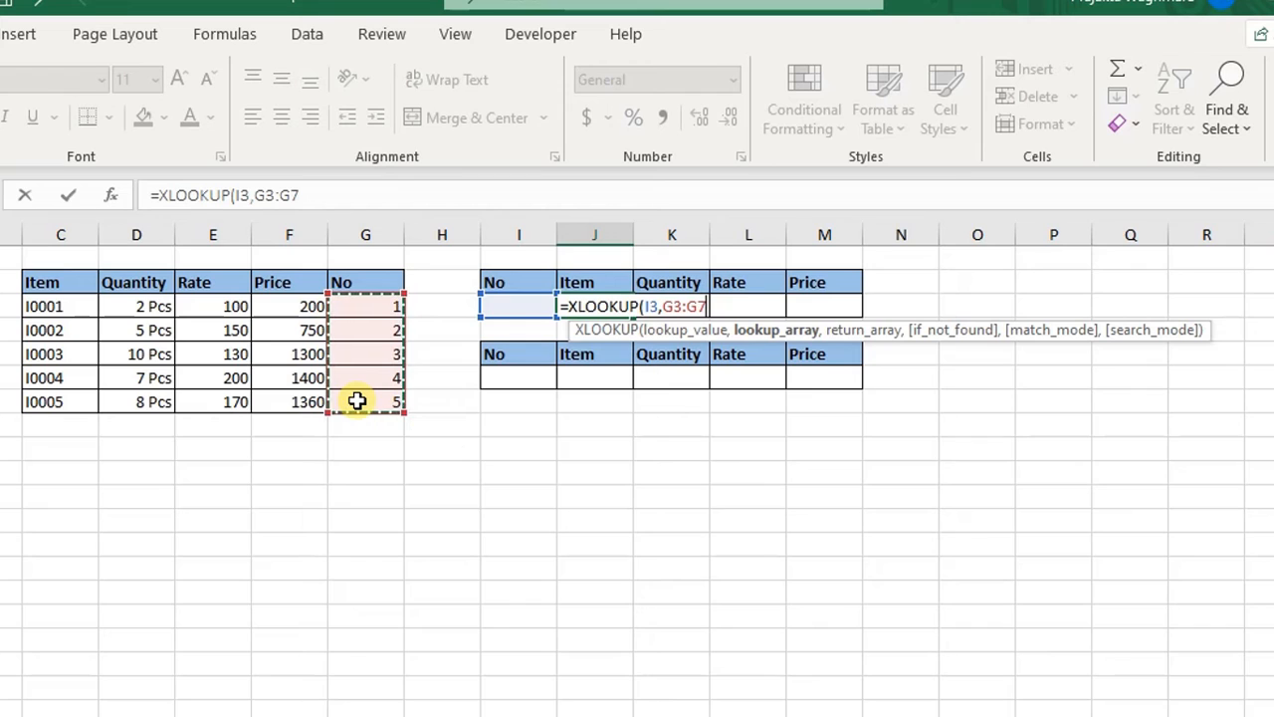
text(,)
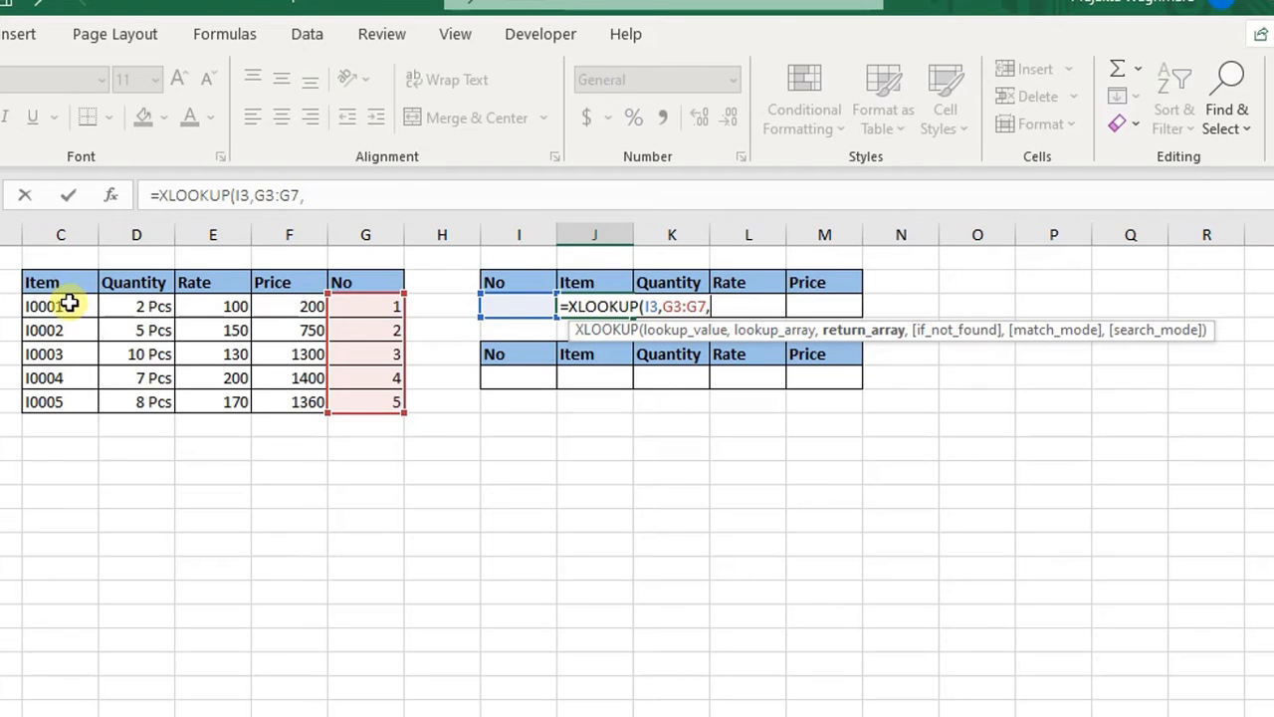
drag(67, 301, 77, 398)
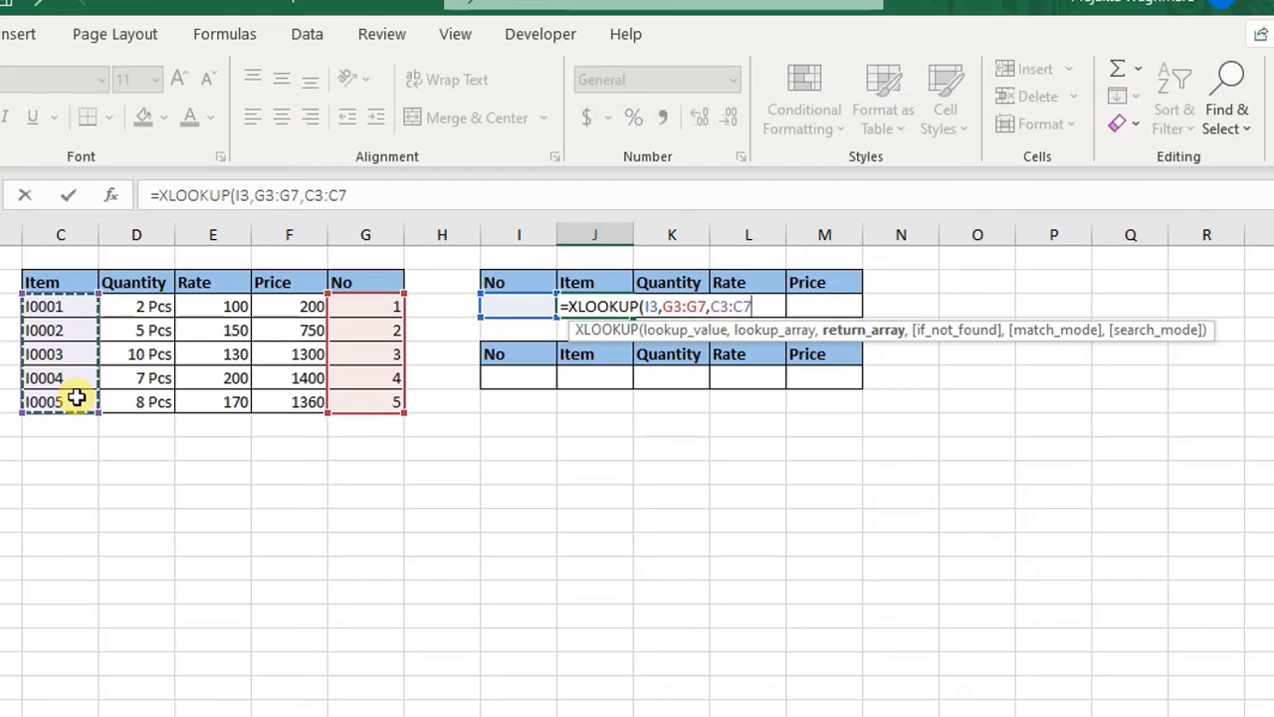
text())
key(Return)
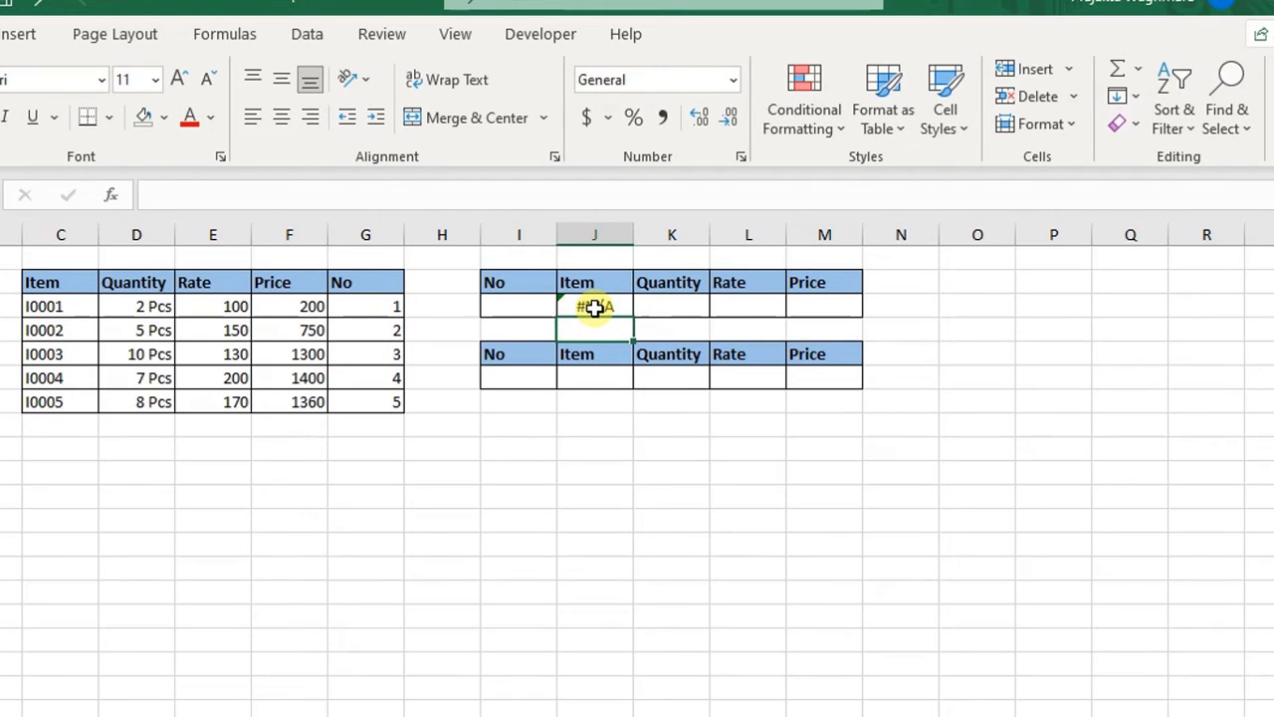
Step: Enter 1 as the No in cell I3 and check the Item lookup in J3
click(518, 306)
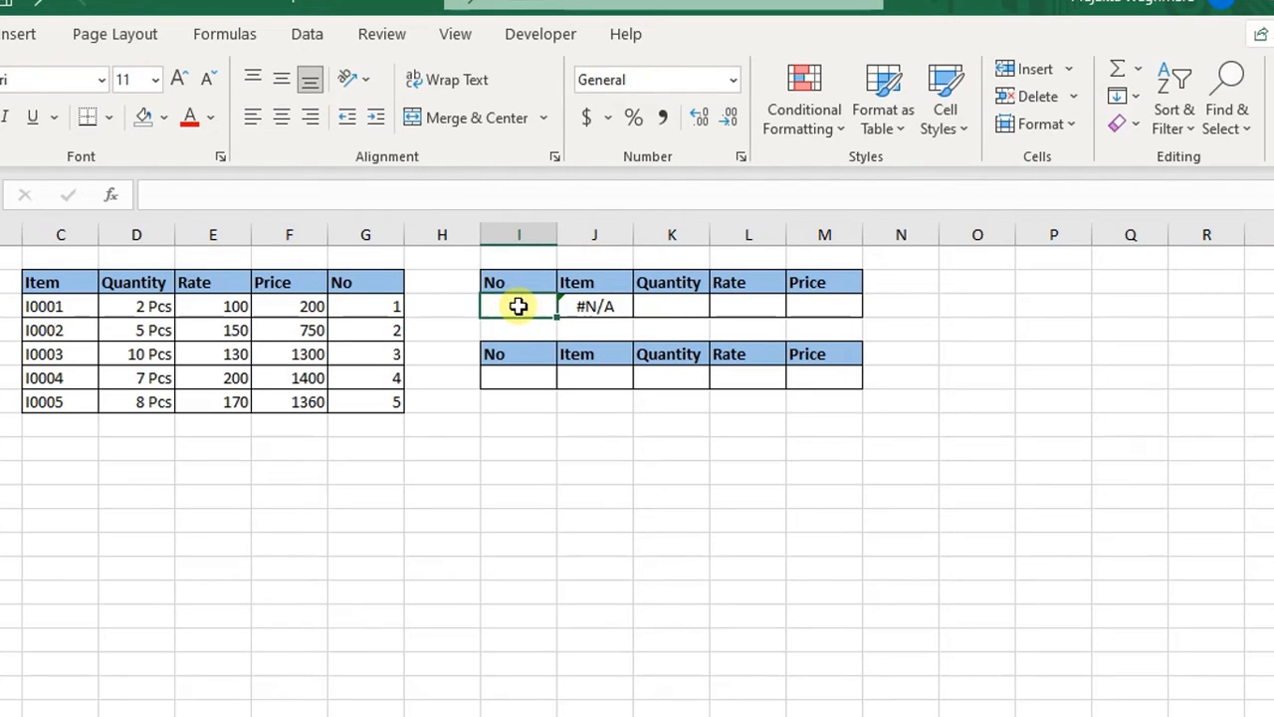
text(1)
key(Return)
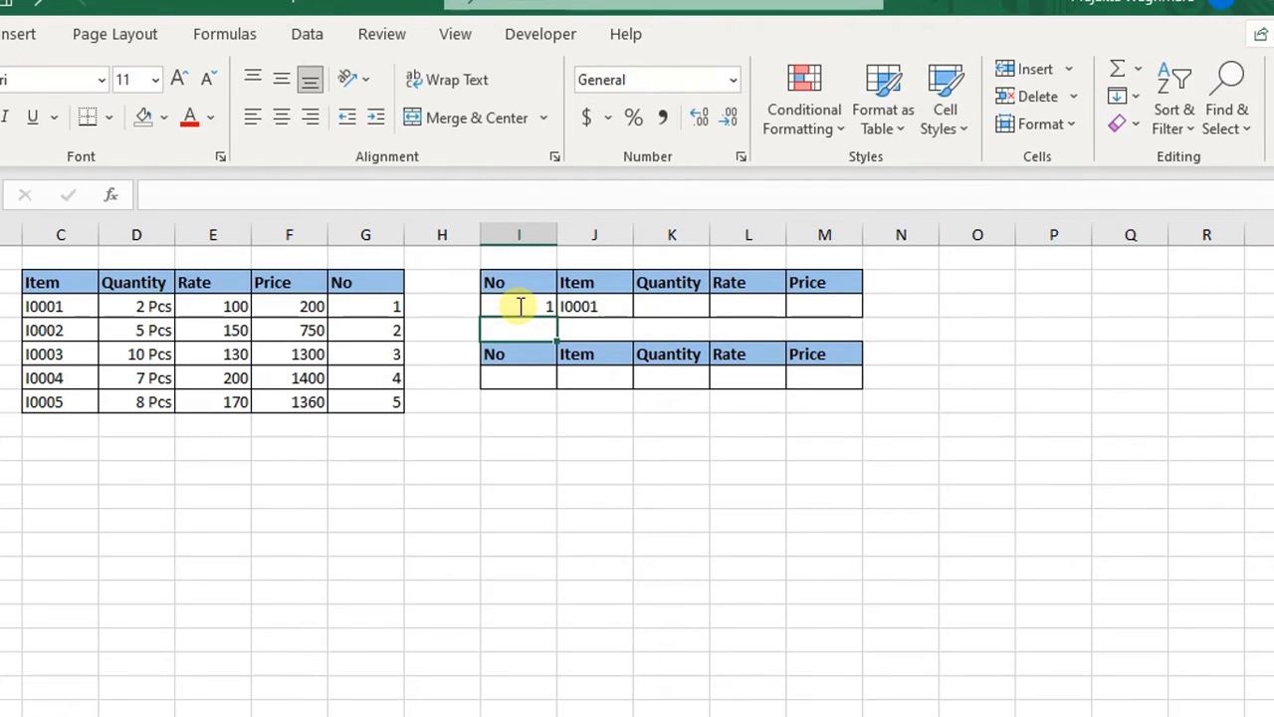
click(614, 307)
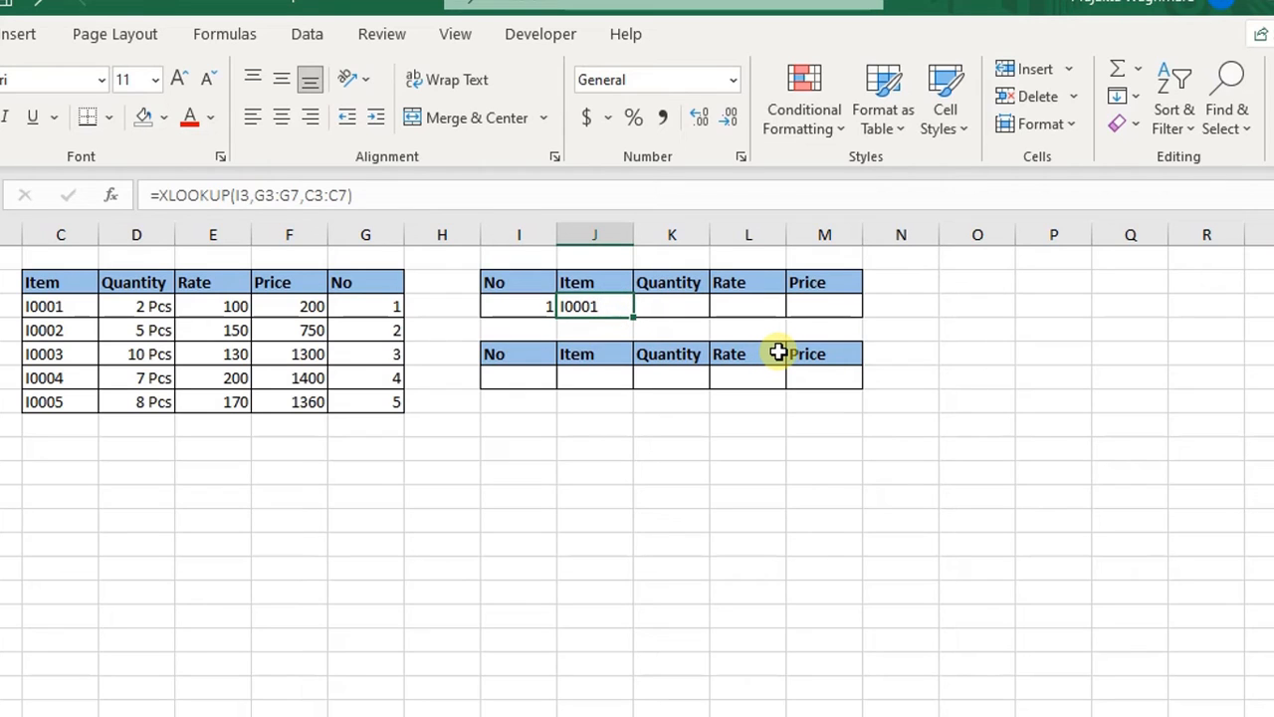
Step: Set the No in cell I3 to 3 and check the Item lookup in J3 again
click(538, 304)
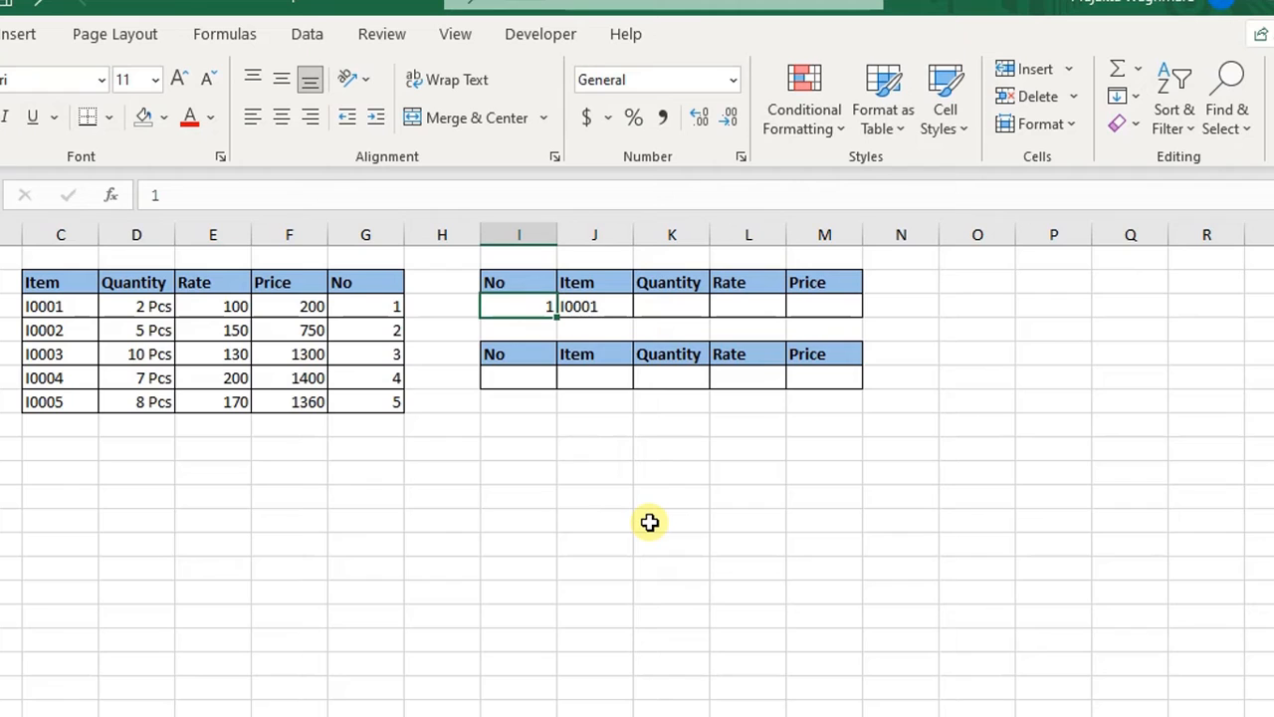
text(3)
key(Return)
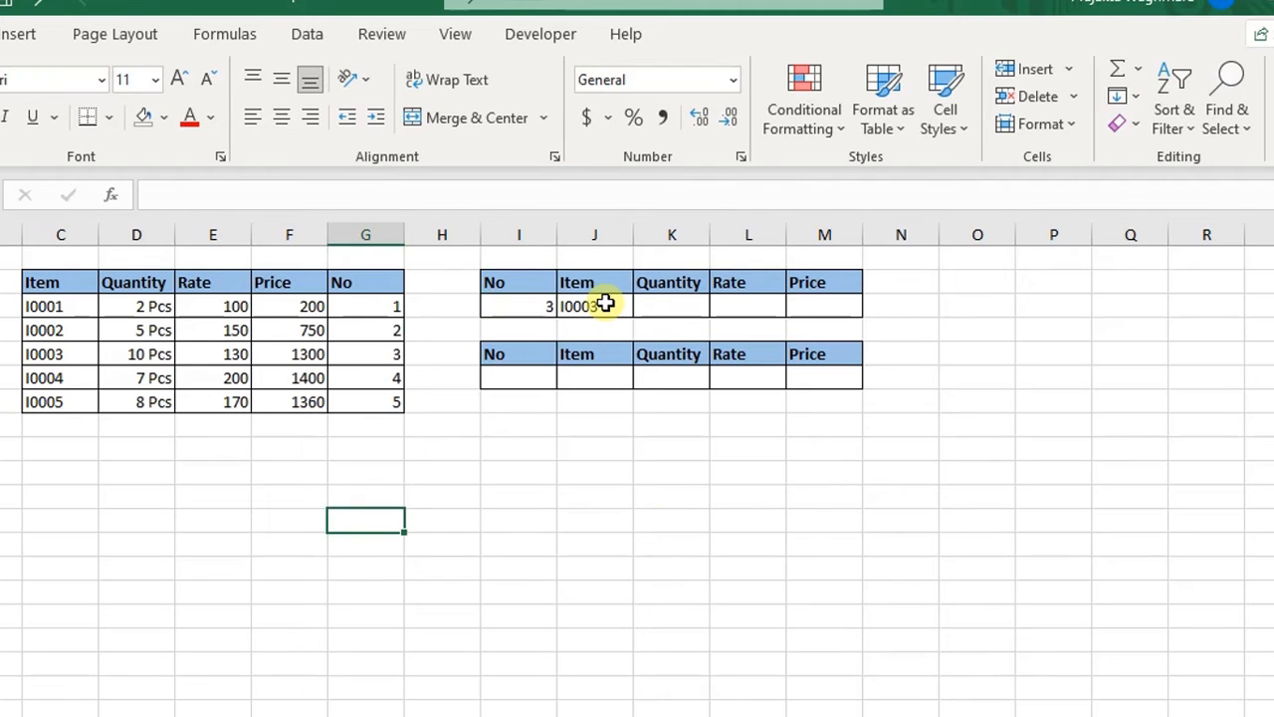
click(606, 304)
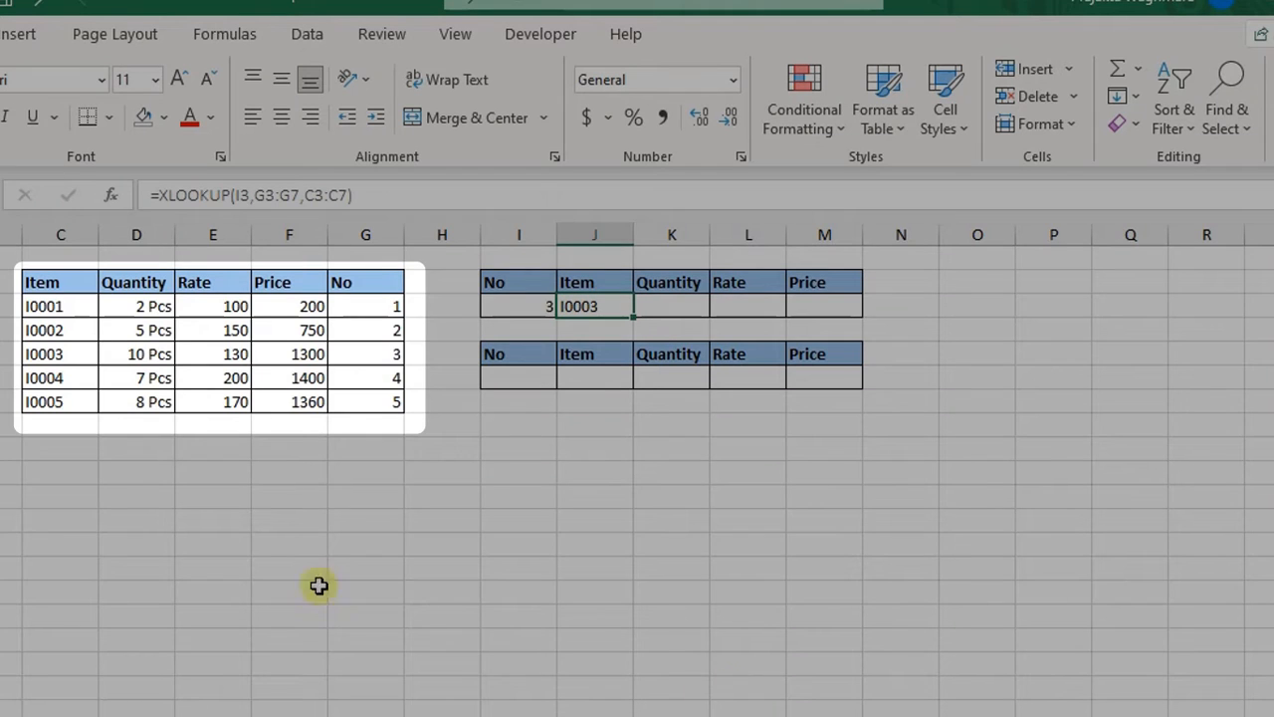
Step: Review the source table C2:G7 and the arguments of the XLOOKUP formula in J3
drag(40, 284, 348, 412)
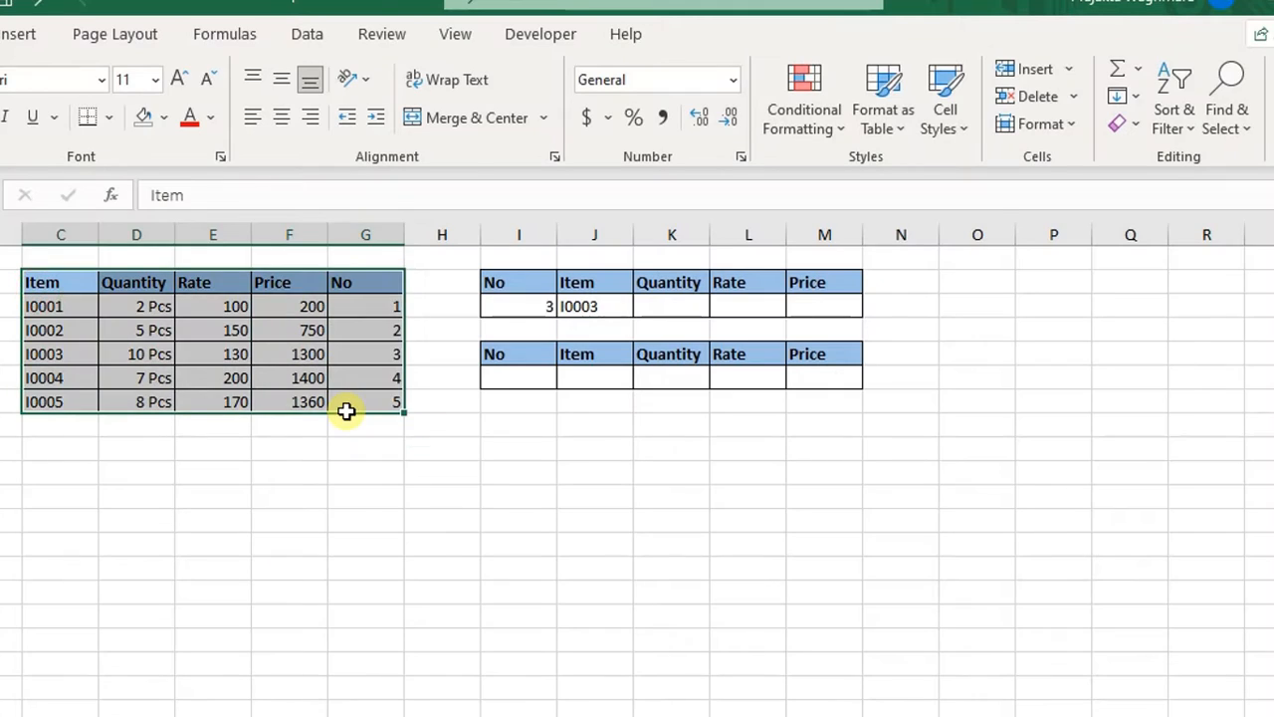
click(594, 519)
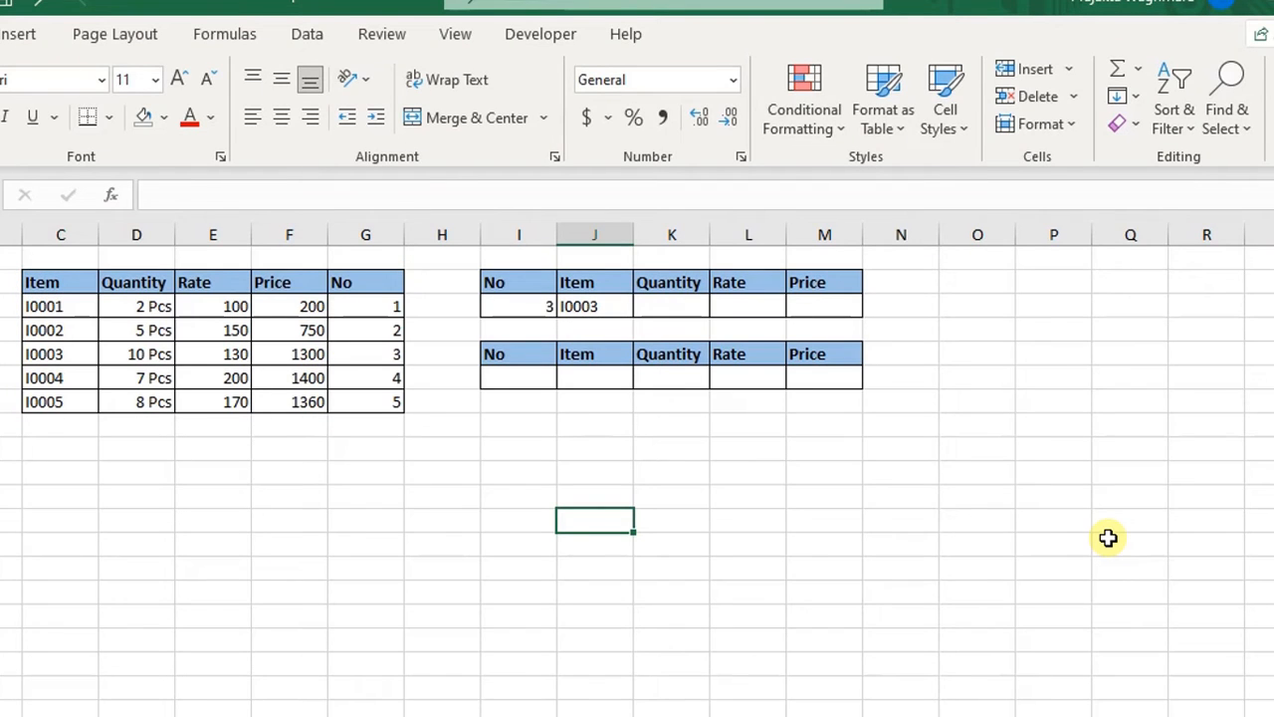
double_click(606, 301)
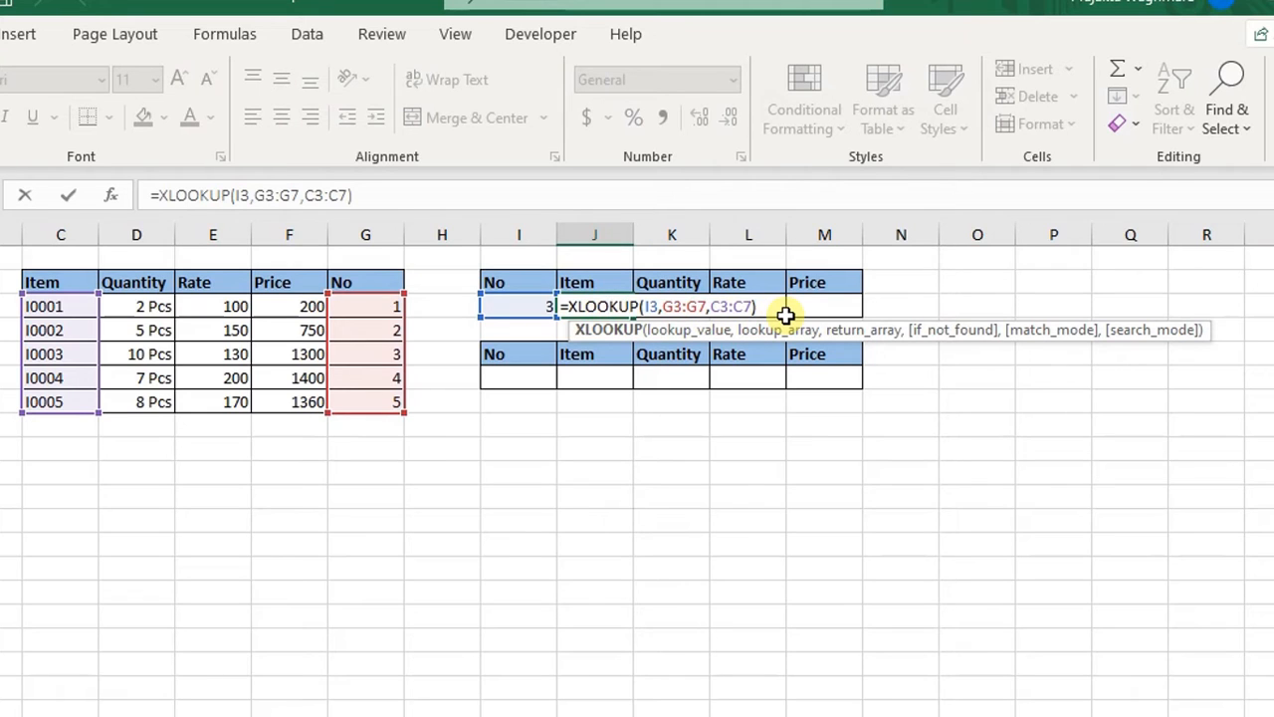
key(Return)
Step: Enter =XLOOKUP(I3,G3:G7,D3:D7) in cell K3 to look up the Quantity for the given No
click(665, 308)
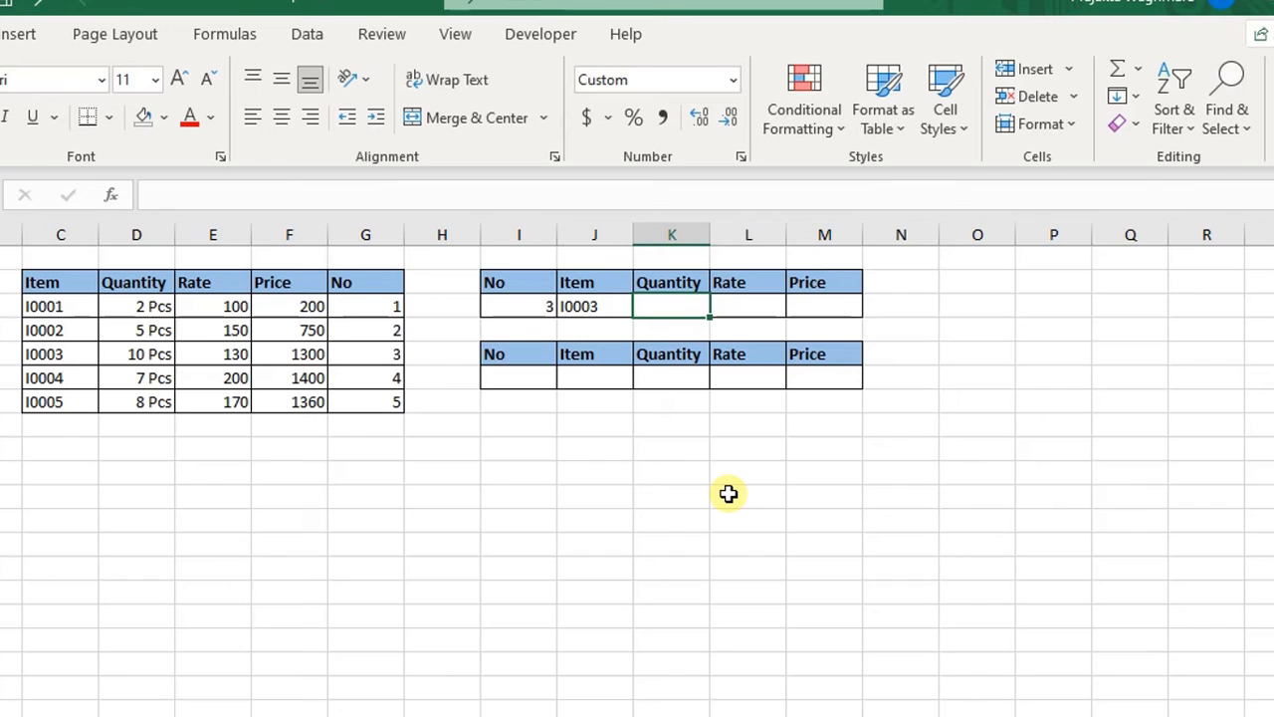
text(=xl)
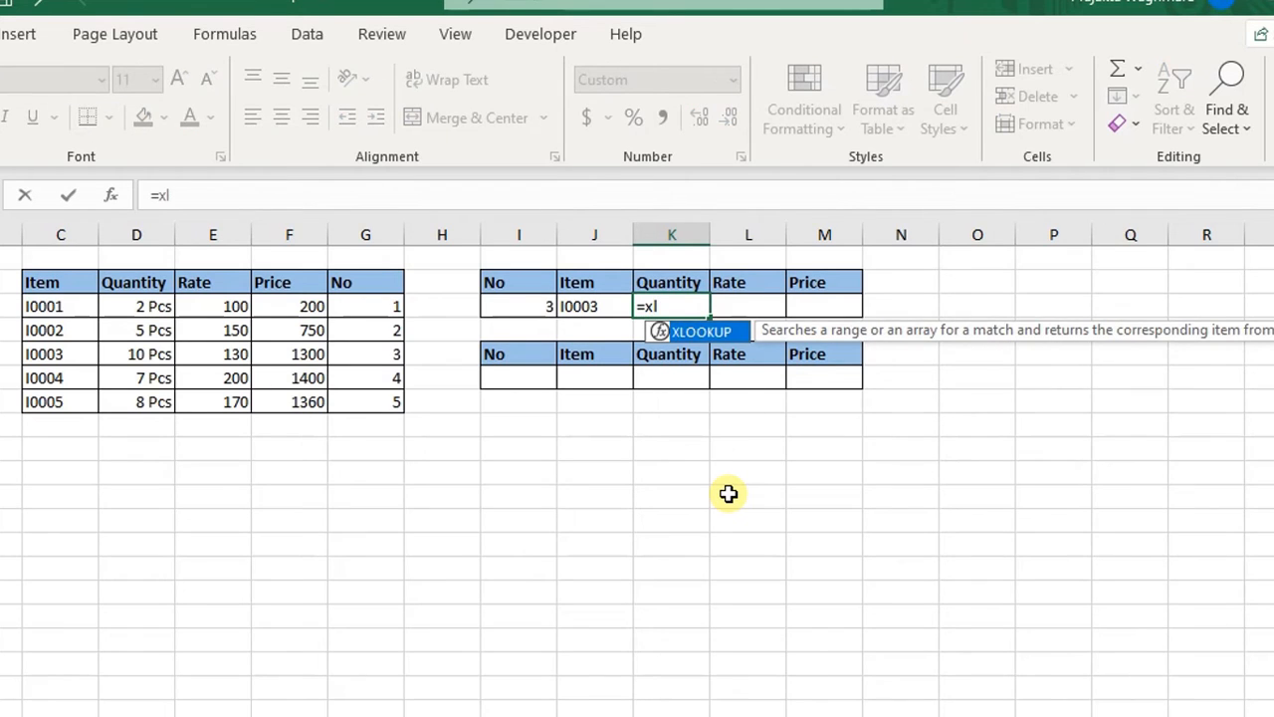
key(Tab)
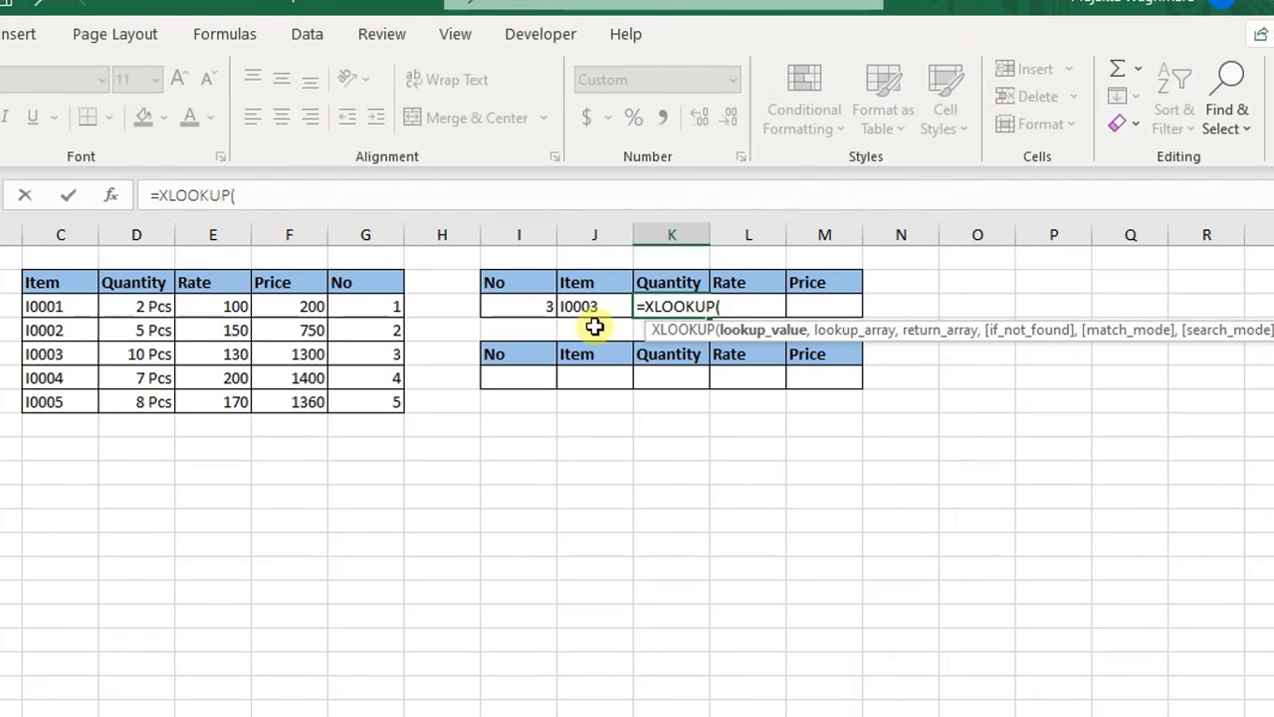
click(510, 306)
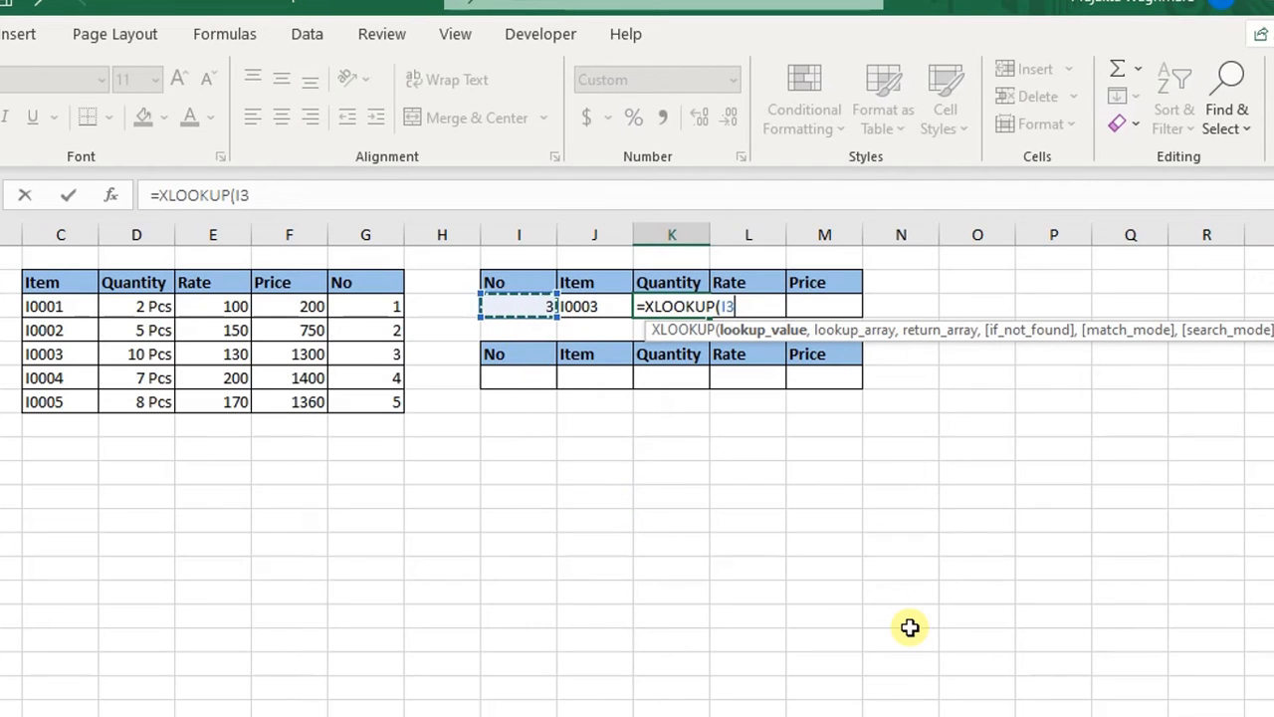
text(,)
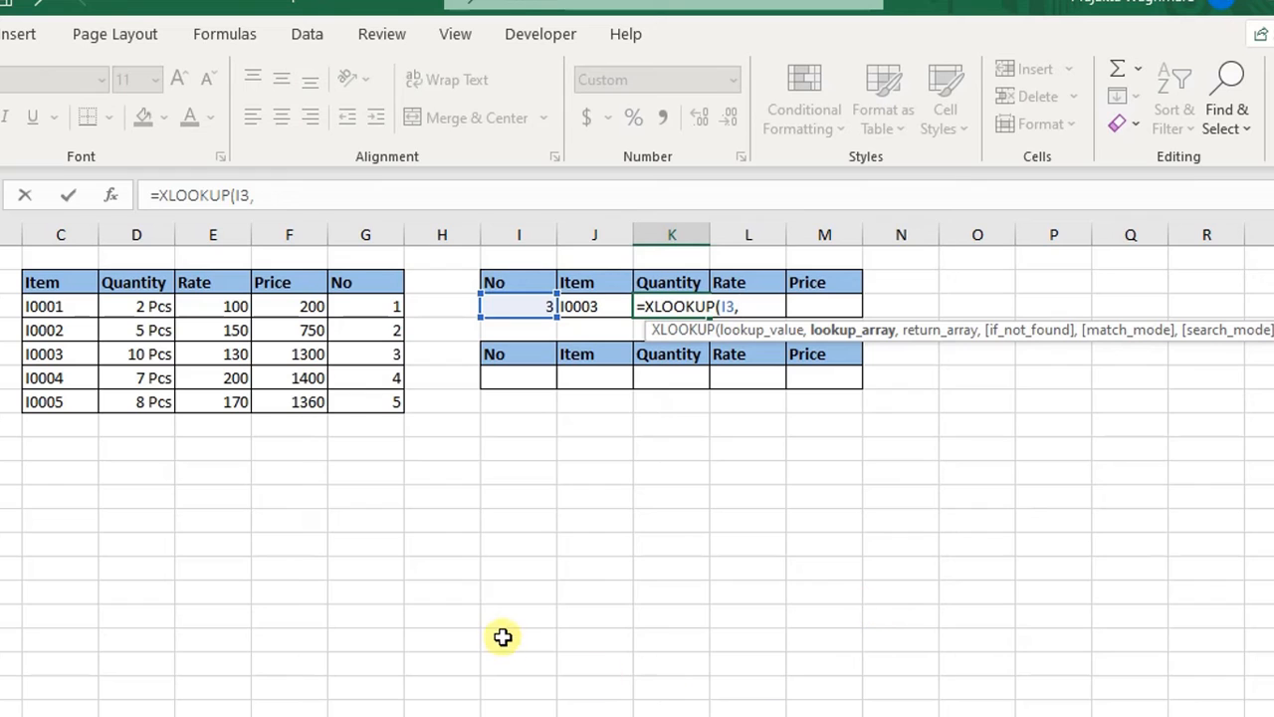
drag(377, 306, 373, 399)
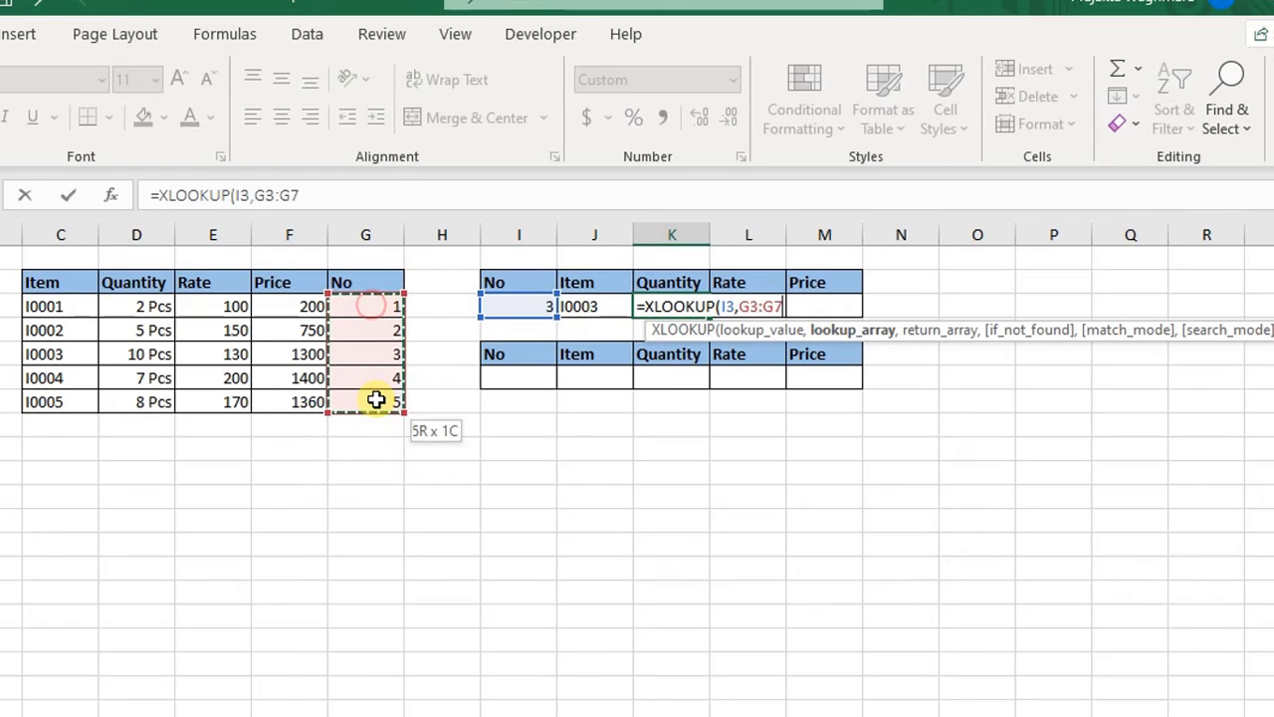
text(,)
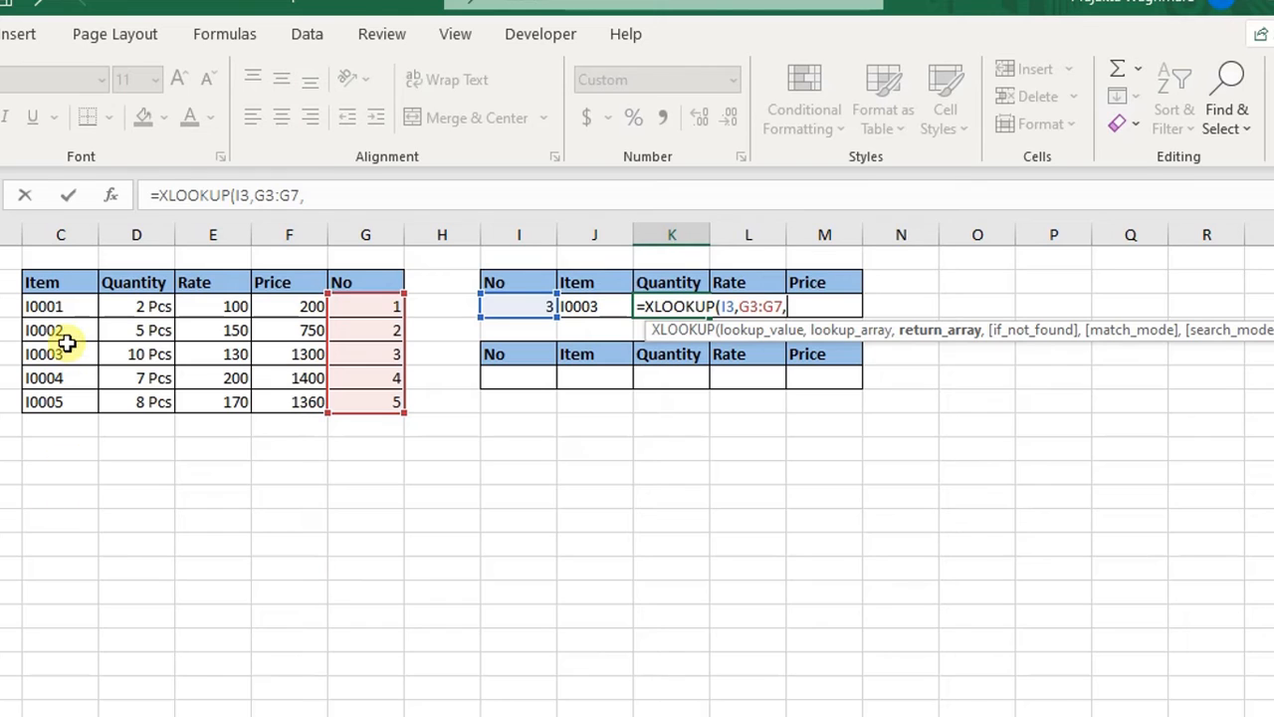
drag(108, 304, 127, 402)
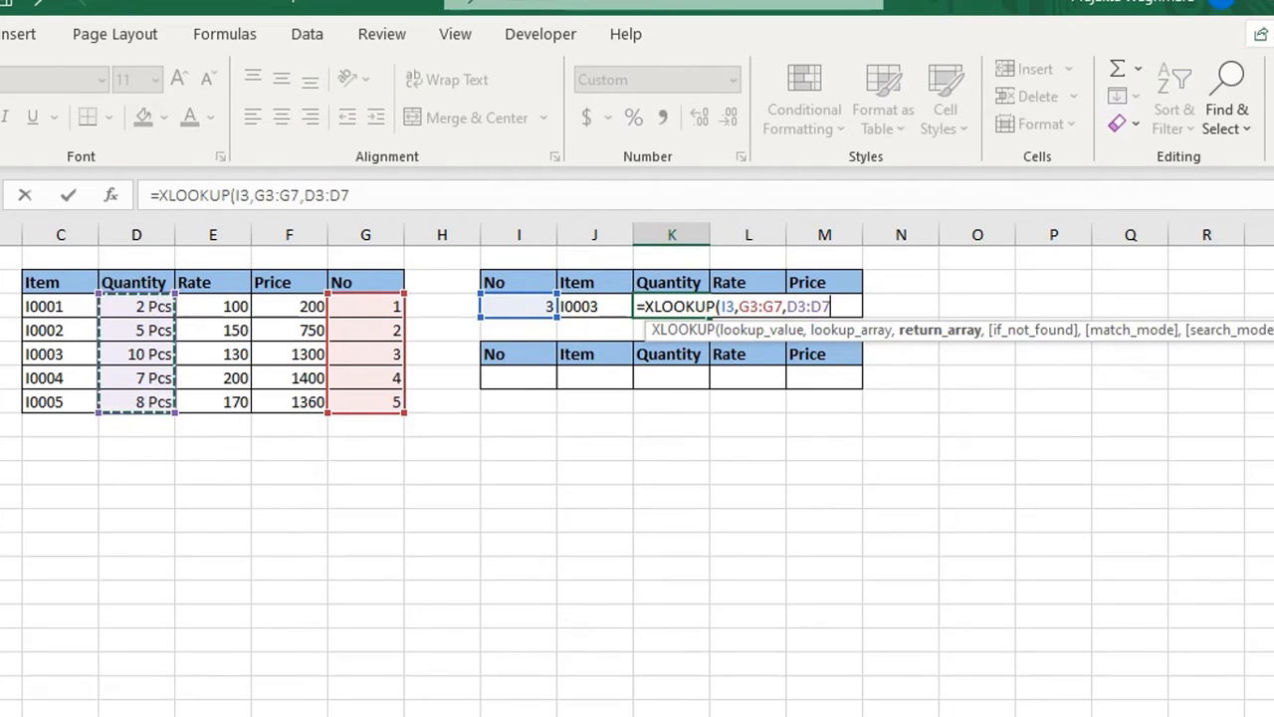
text())
key(Return)
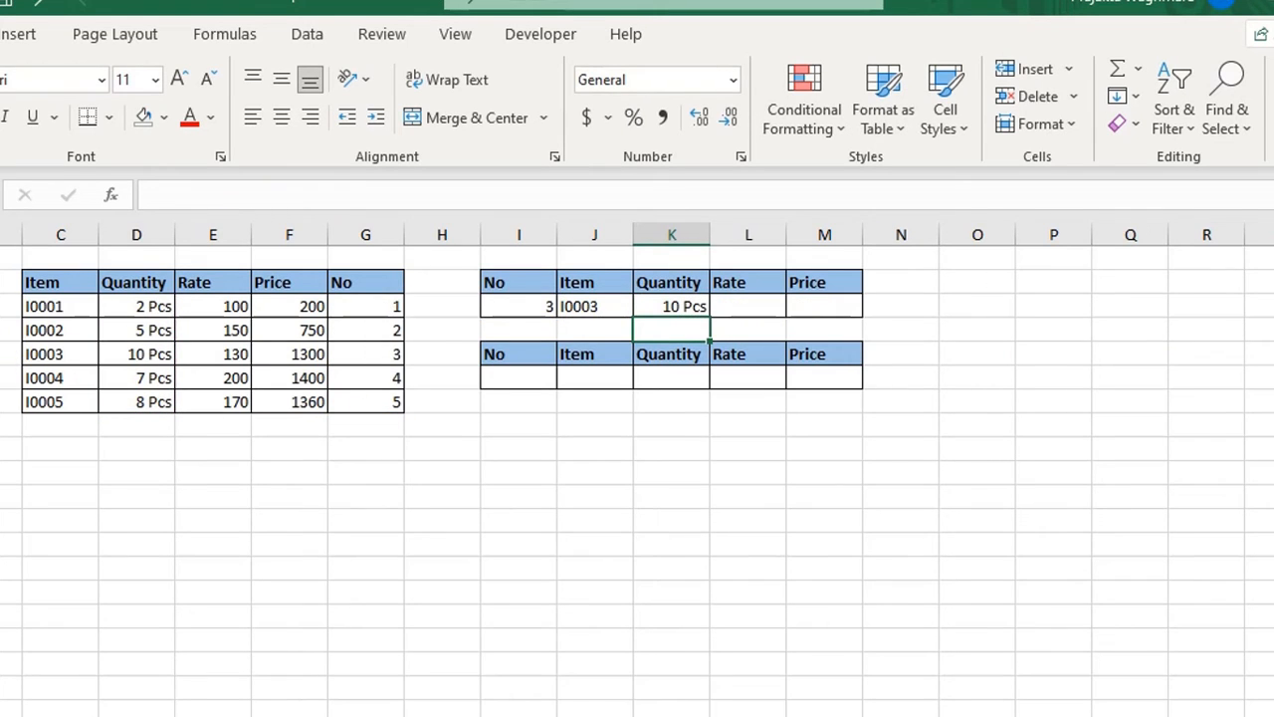
Step: Build an XLOOKUP formula in J3 with lookup value I3, lookup array G3:G7 and return array C3:C7
click(2, 354)
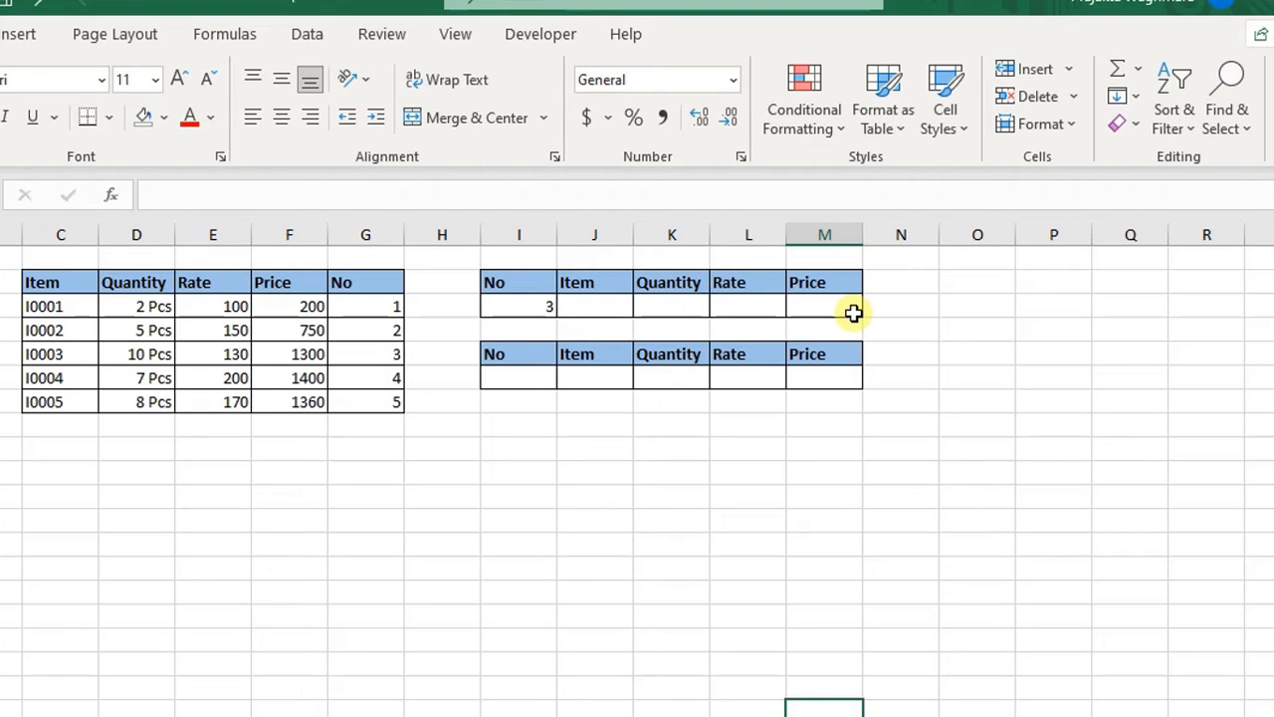
click(580, 306)
text(=)
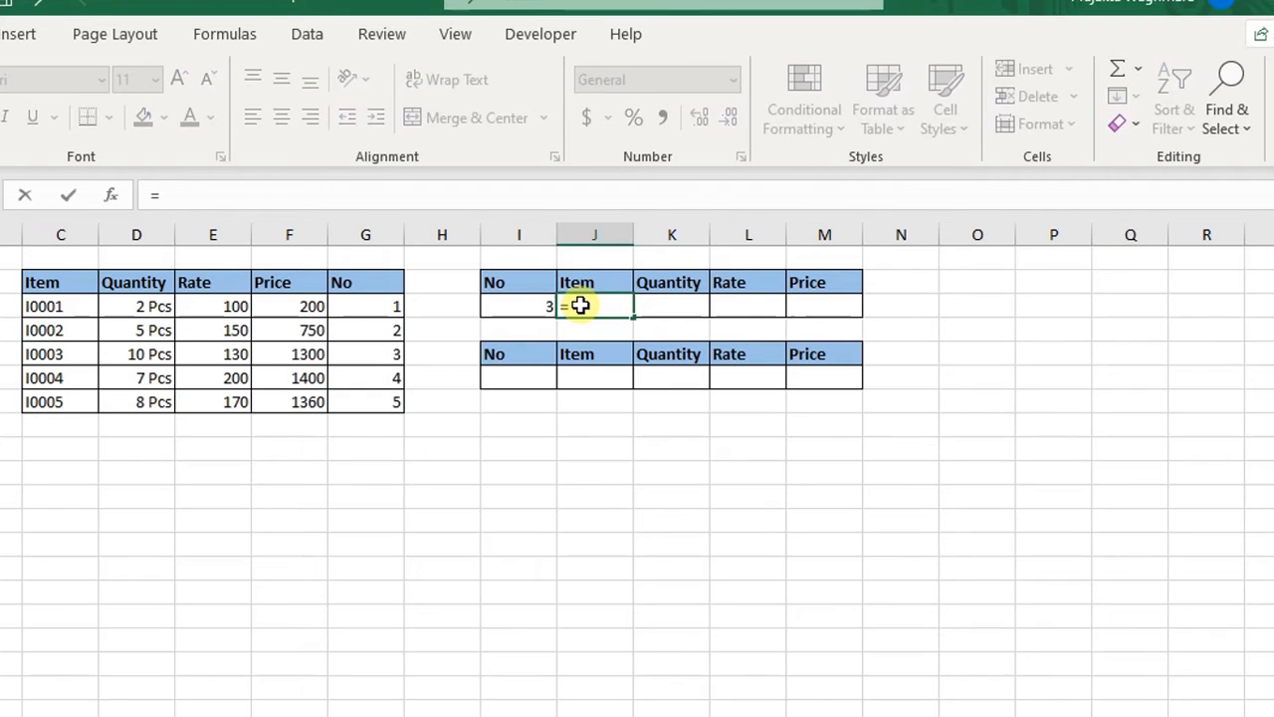
text(xl)
key(Tab)
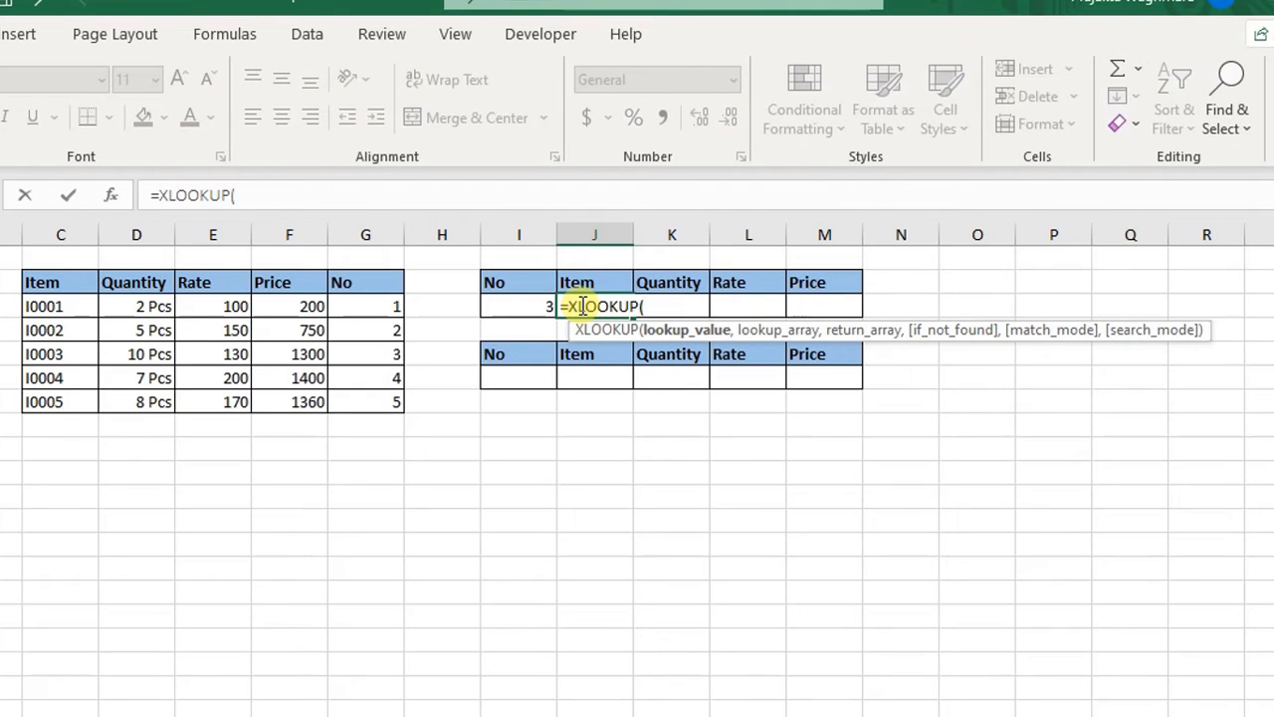
click(516, 306)
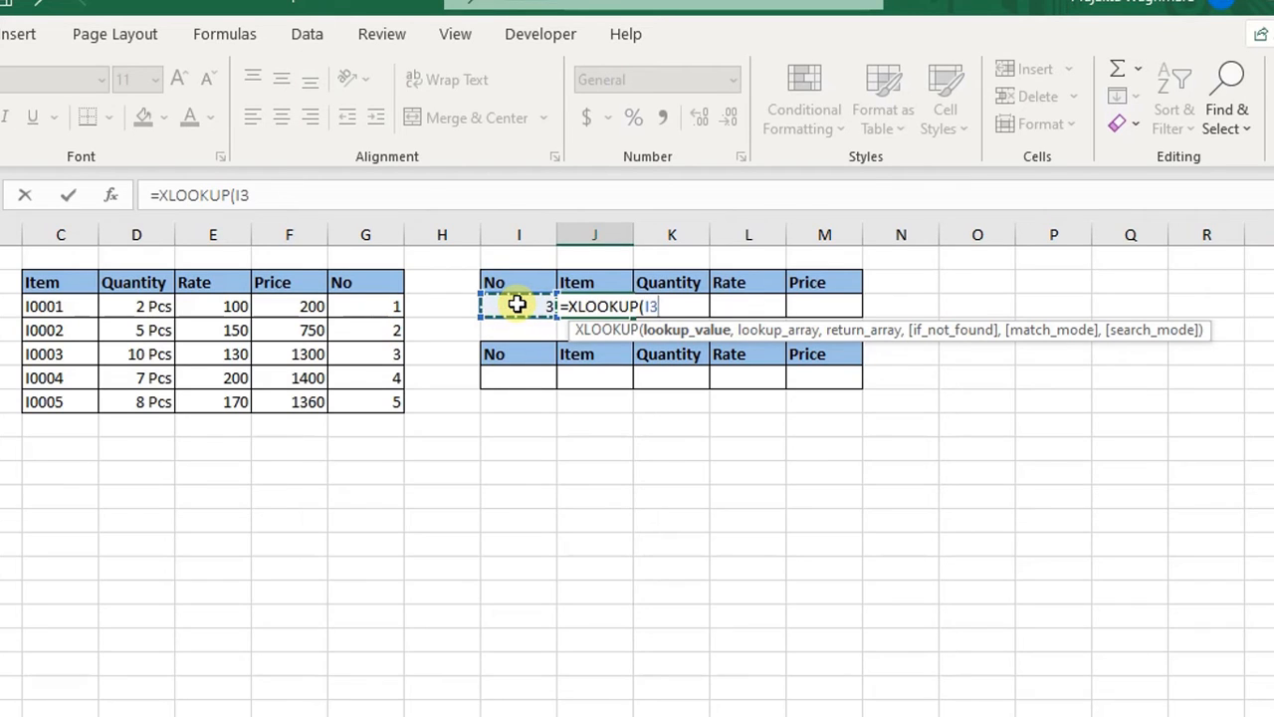
text(,)
drag(376, 302, 414, 401)
text(,)
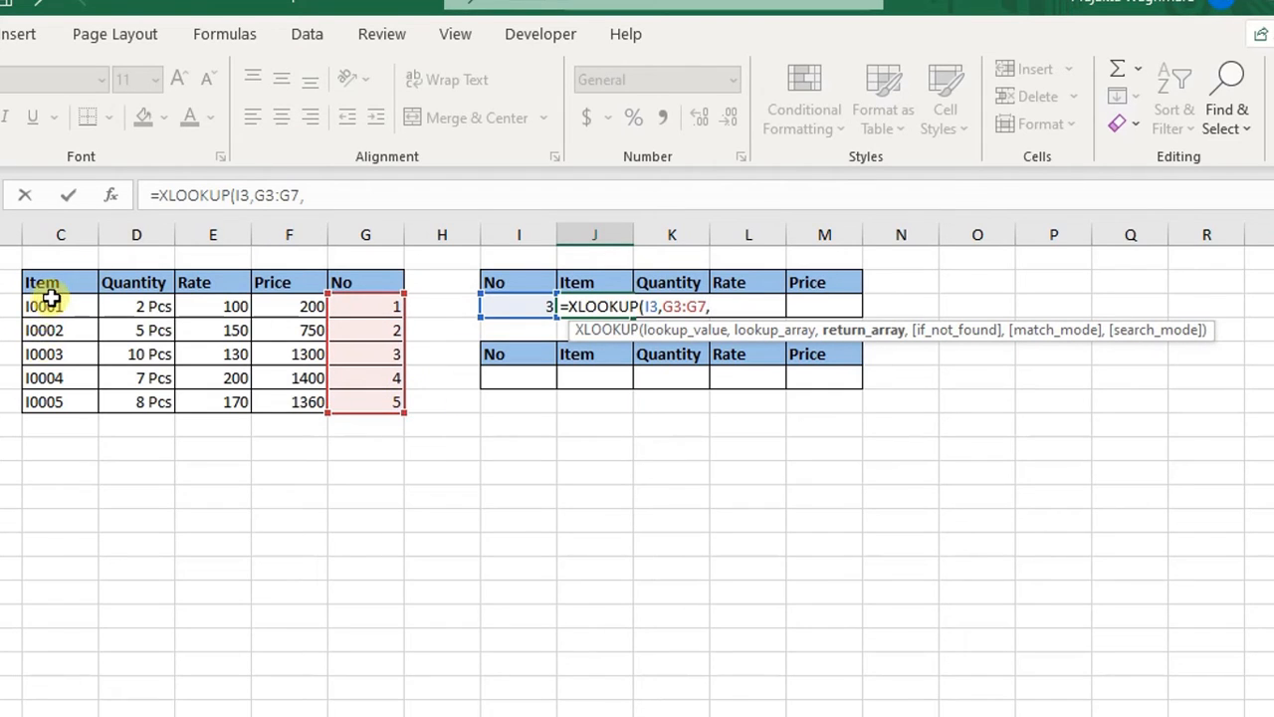
drag(49, 299, 44, 400)
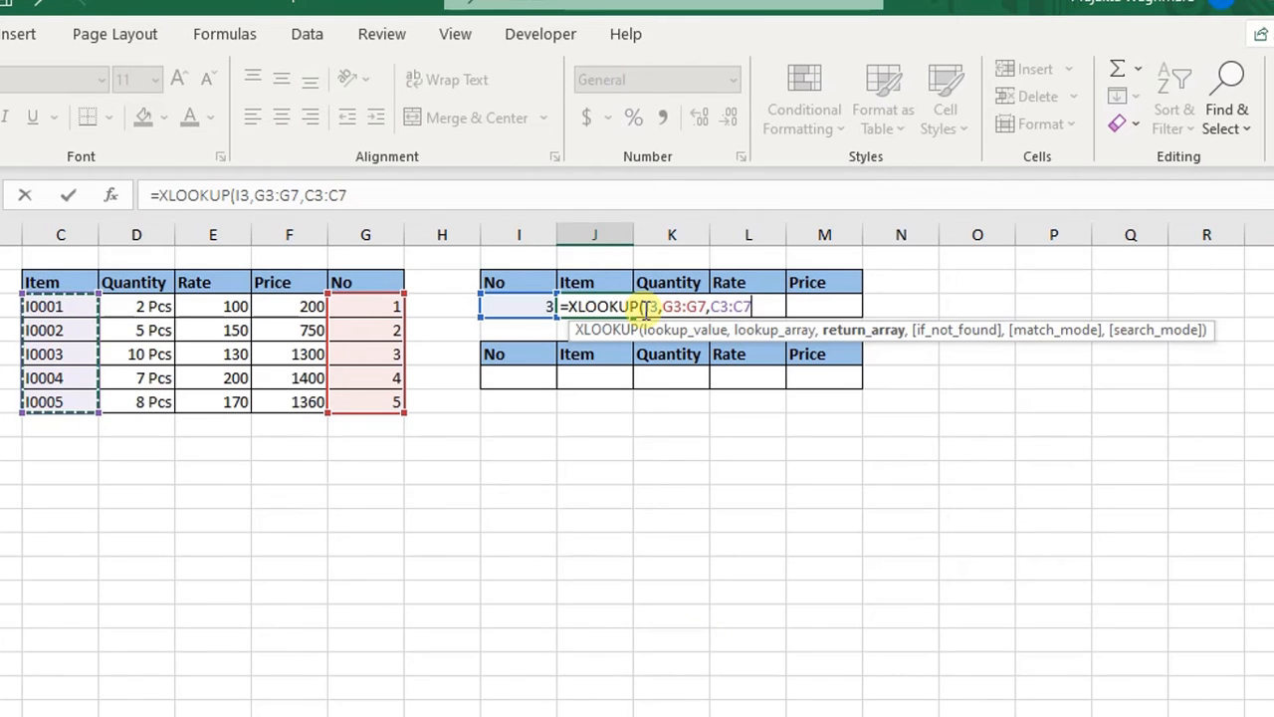
Step: Make the J3 formula's lookup value $I$3 and lookup array $G$3:$G$7 absolute, leaving C3:C7 relative, and confirm it
drag(644, 308, 657, 309)
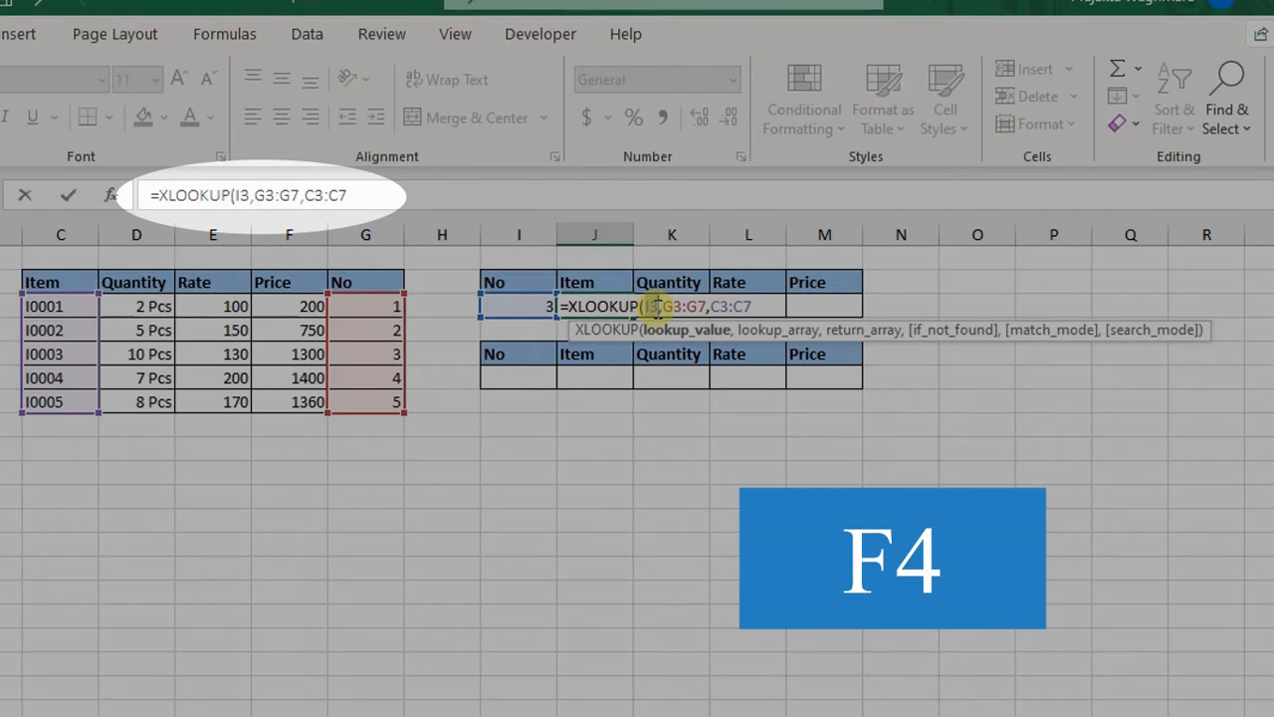
key(F4)
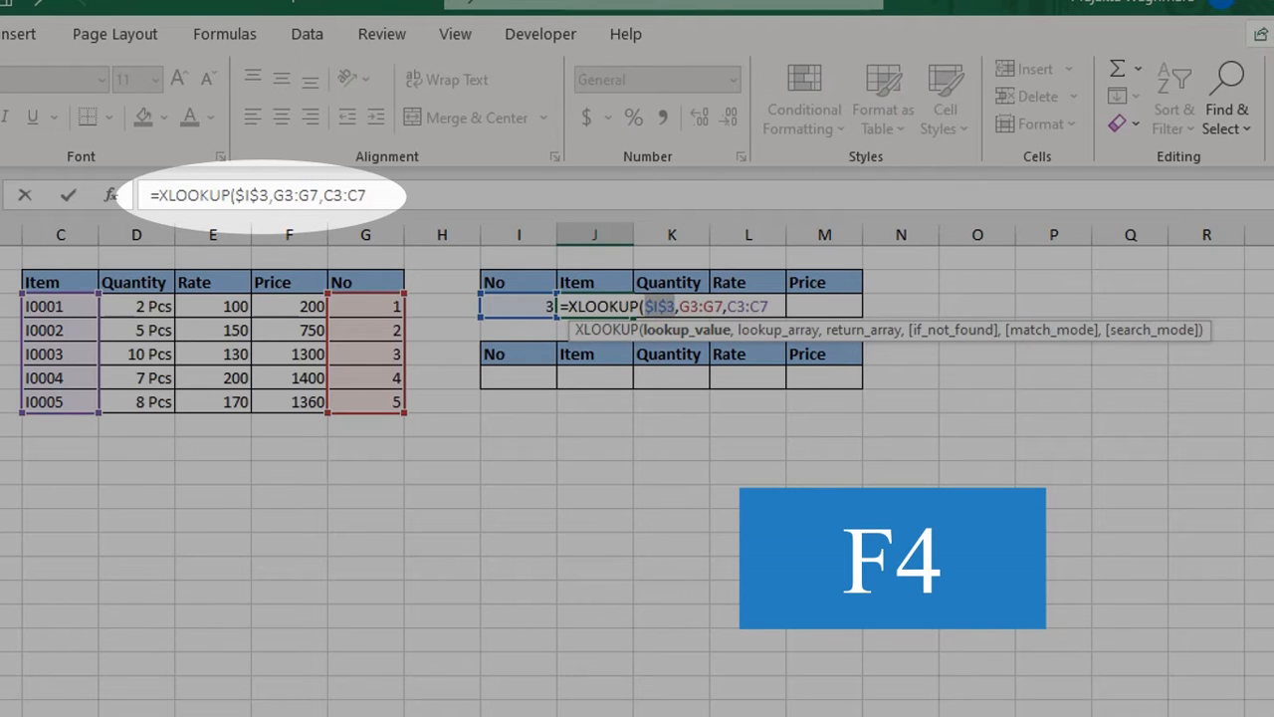
drag(275, 196, 316, 195)
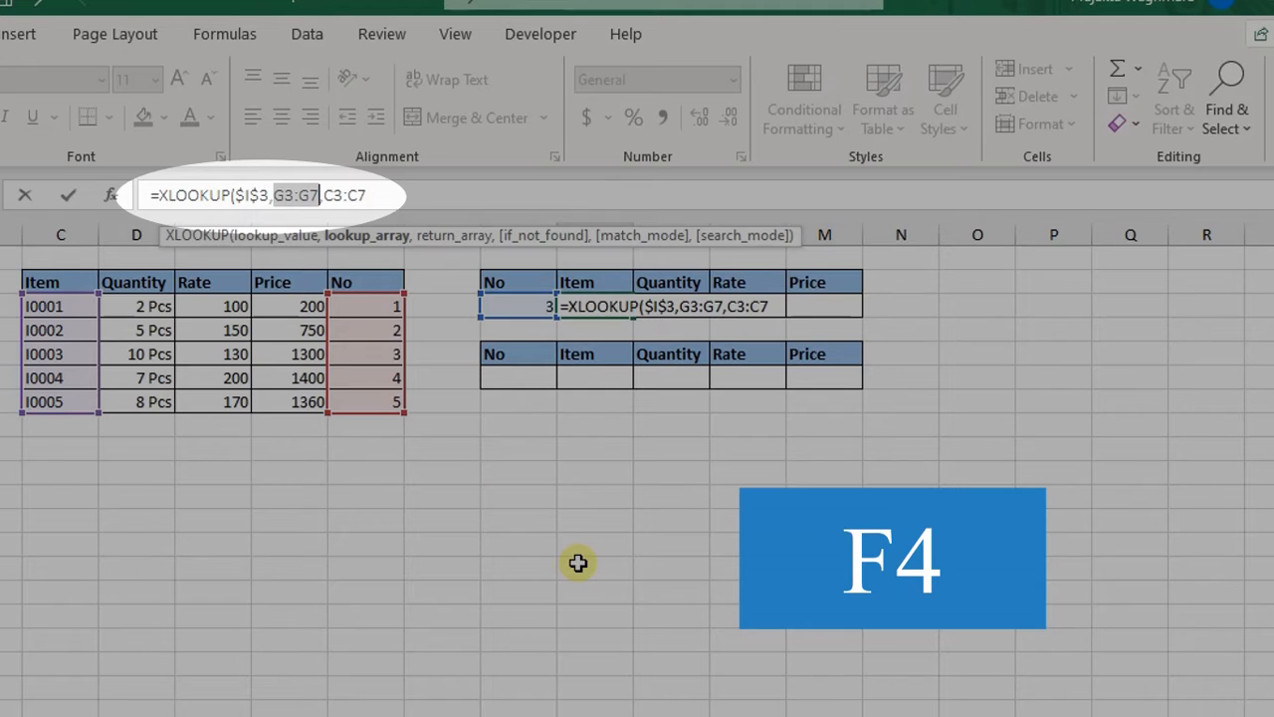
key(F4)
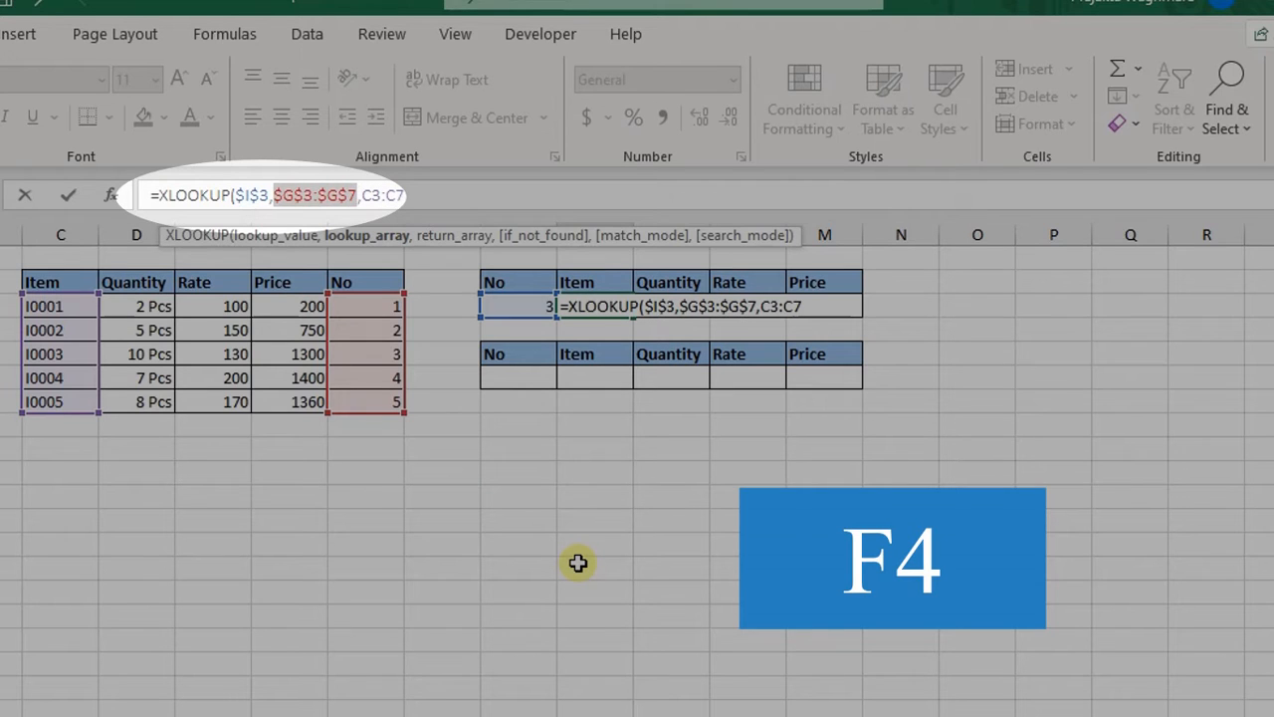
click(408, 195)
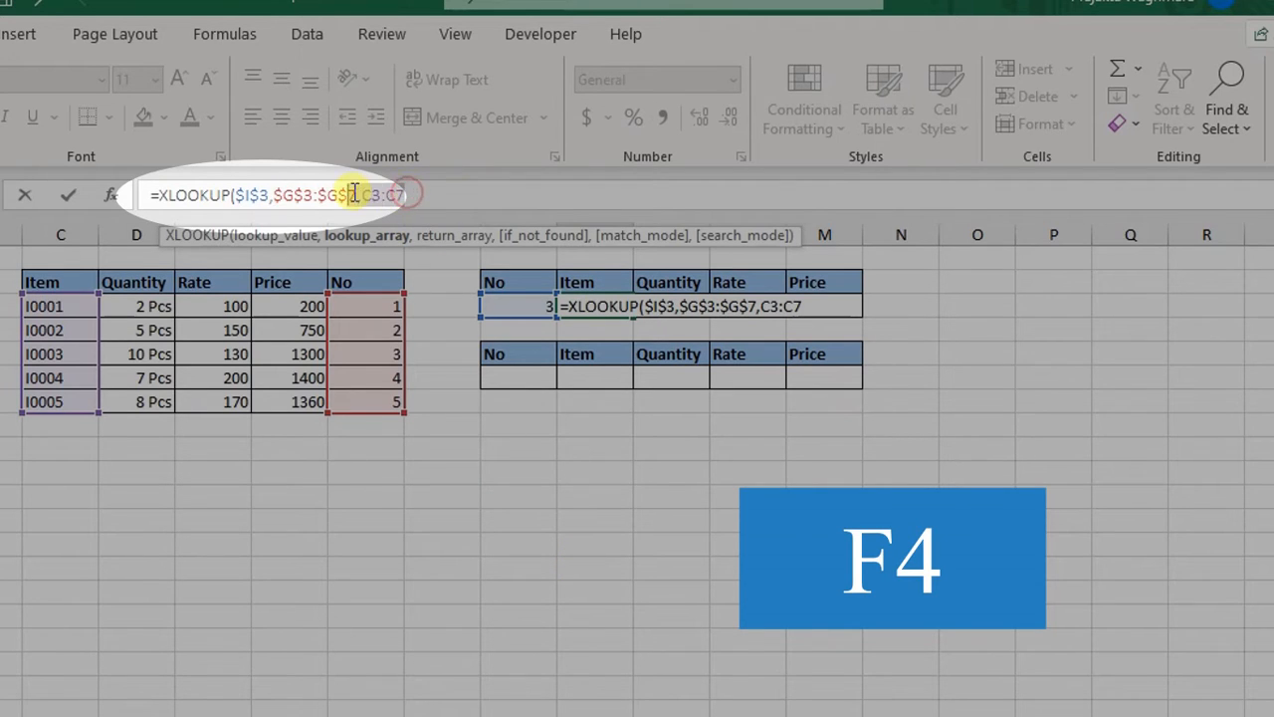
click(407, 192)
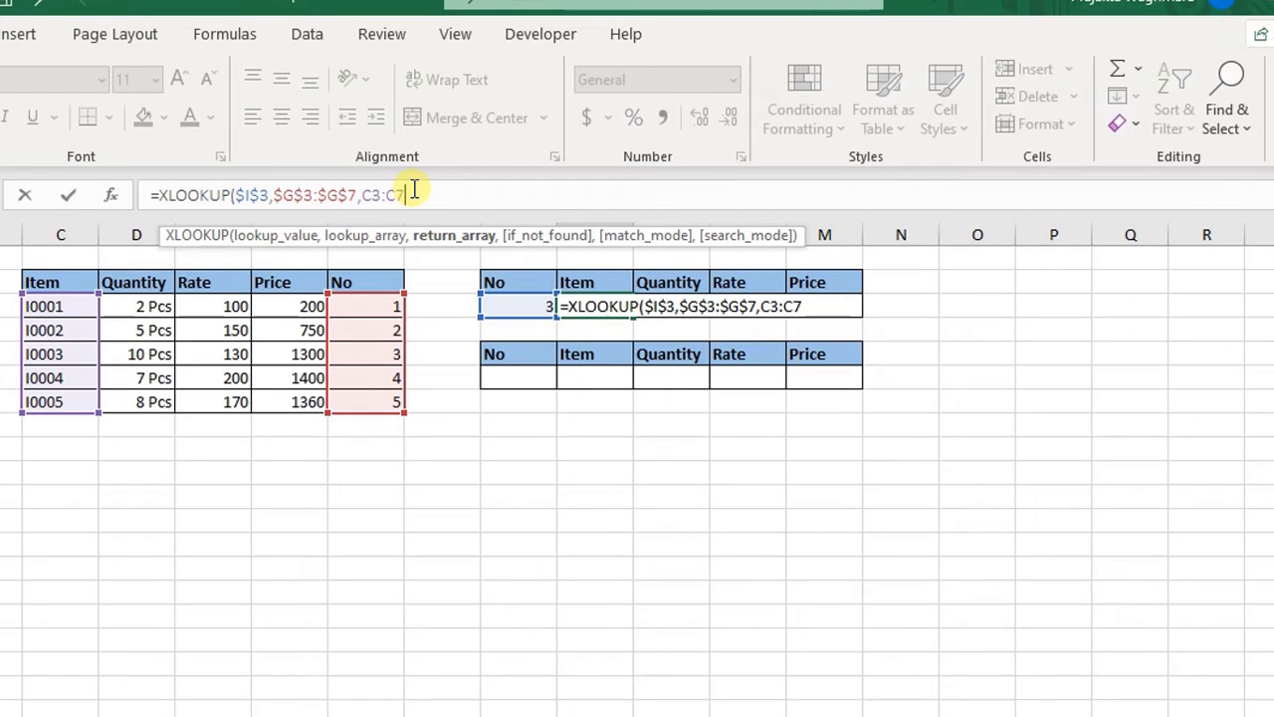
key(Return)
Step: Fill the XLOOKUP formula from J3 across to M3 to look up Quantity, Rate and Price
click(606, 307)
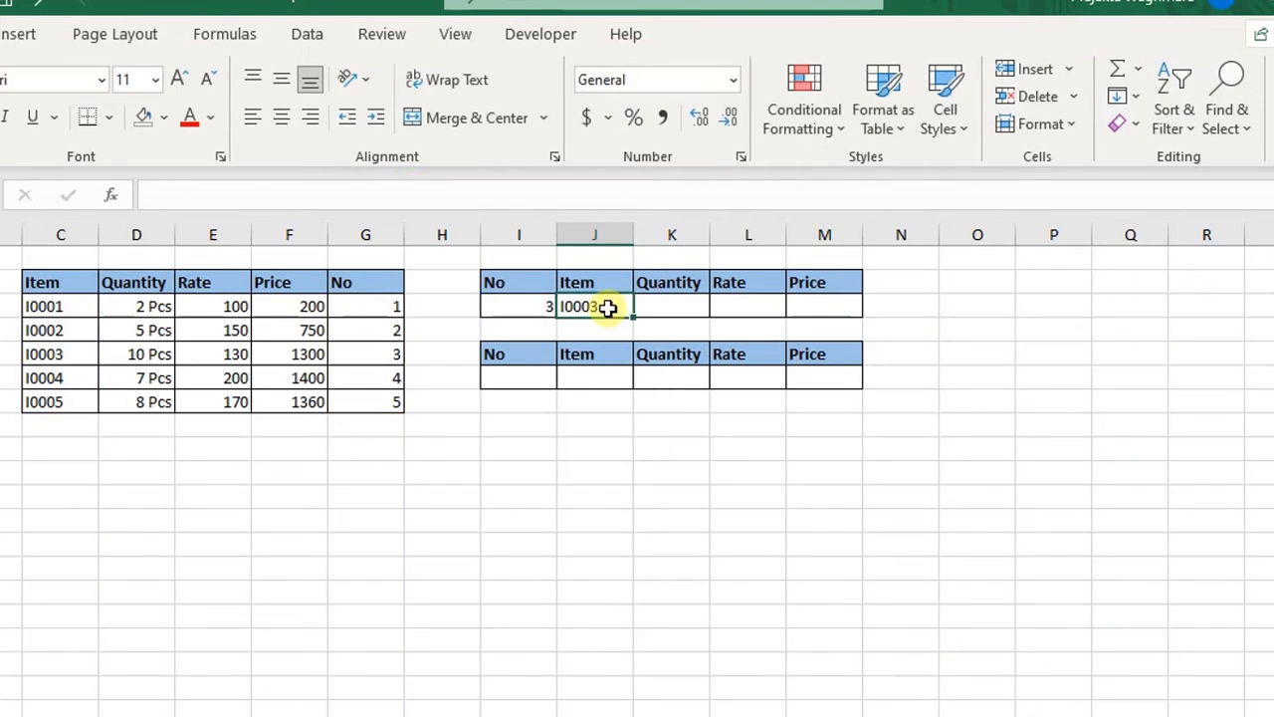
drag(631, 318, 859, 322)
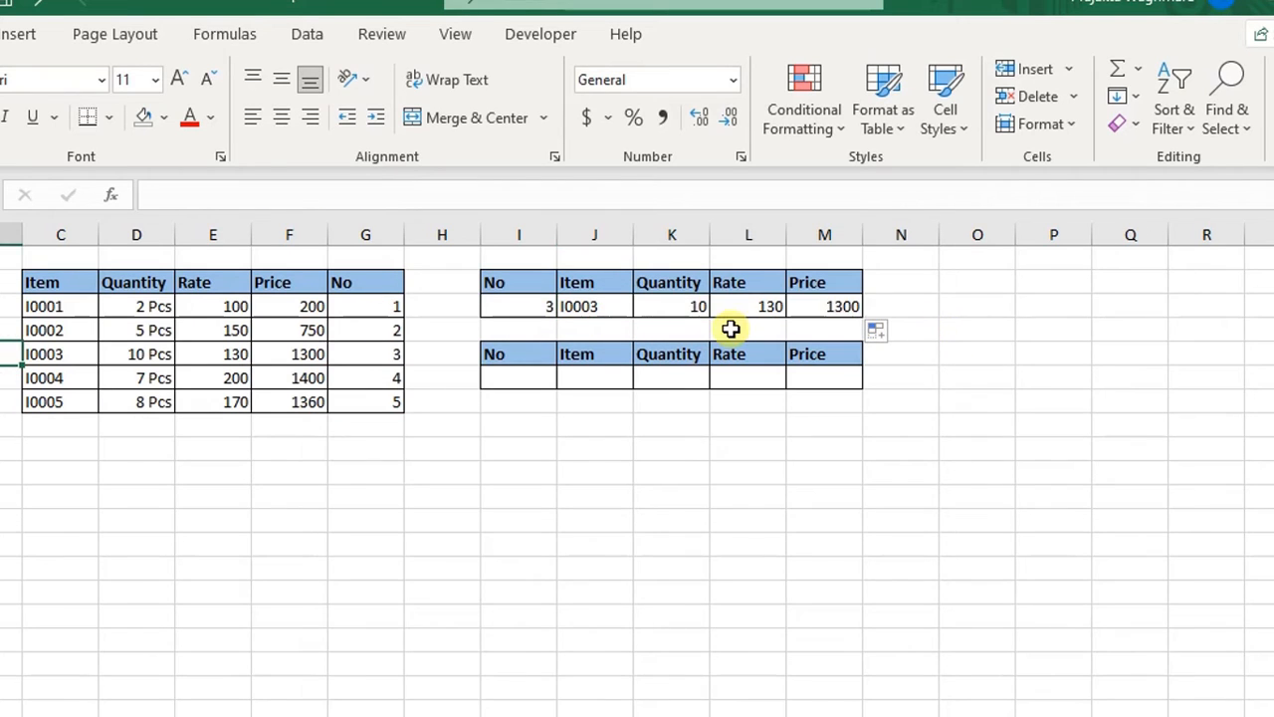
drag(538, 309, 870, 321)
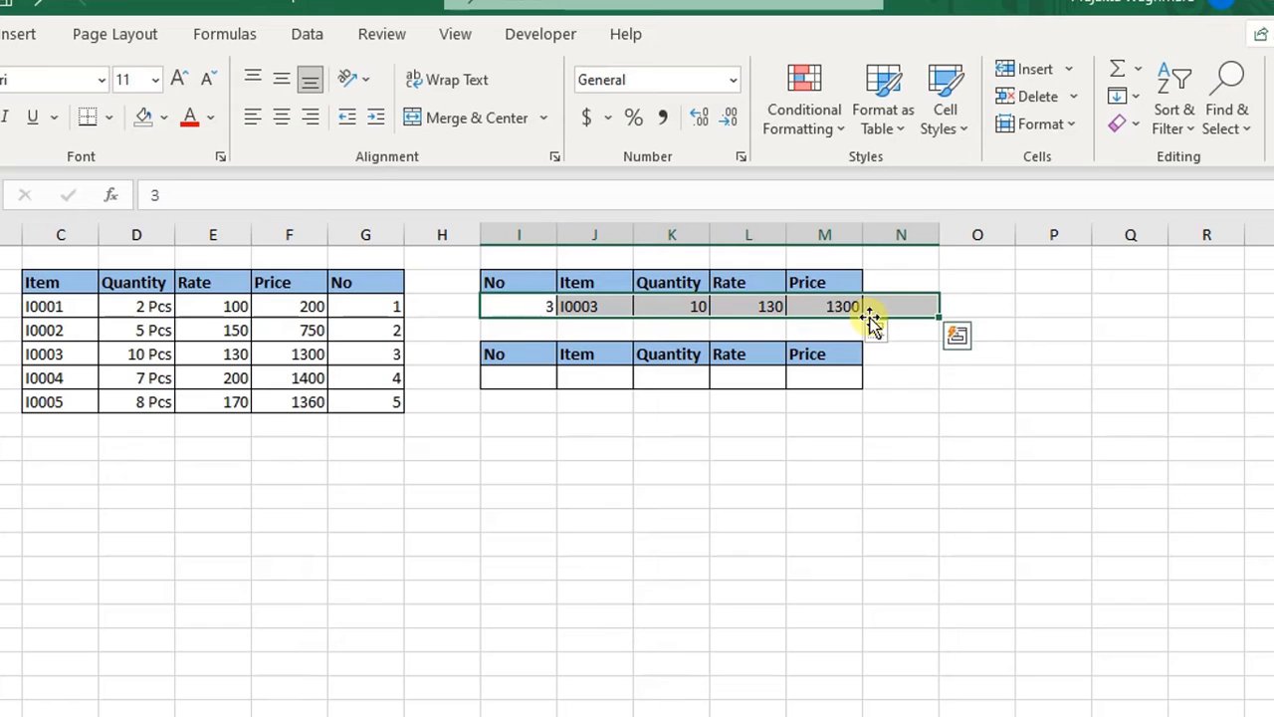
click(953, 572)
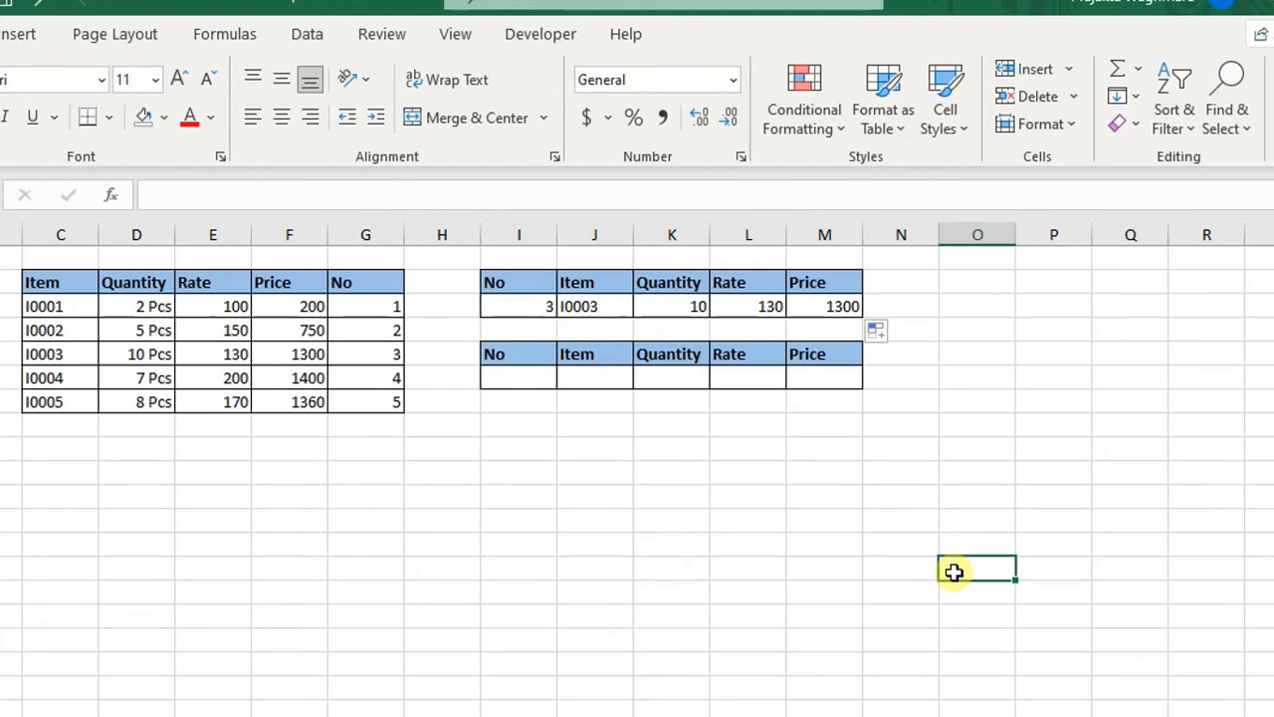
Step: Test the lookup row by setting the No in I3 first to 4, comparing it with the source row, and finally to 5
click(515, 307)
text(4)
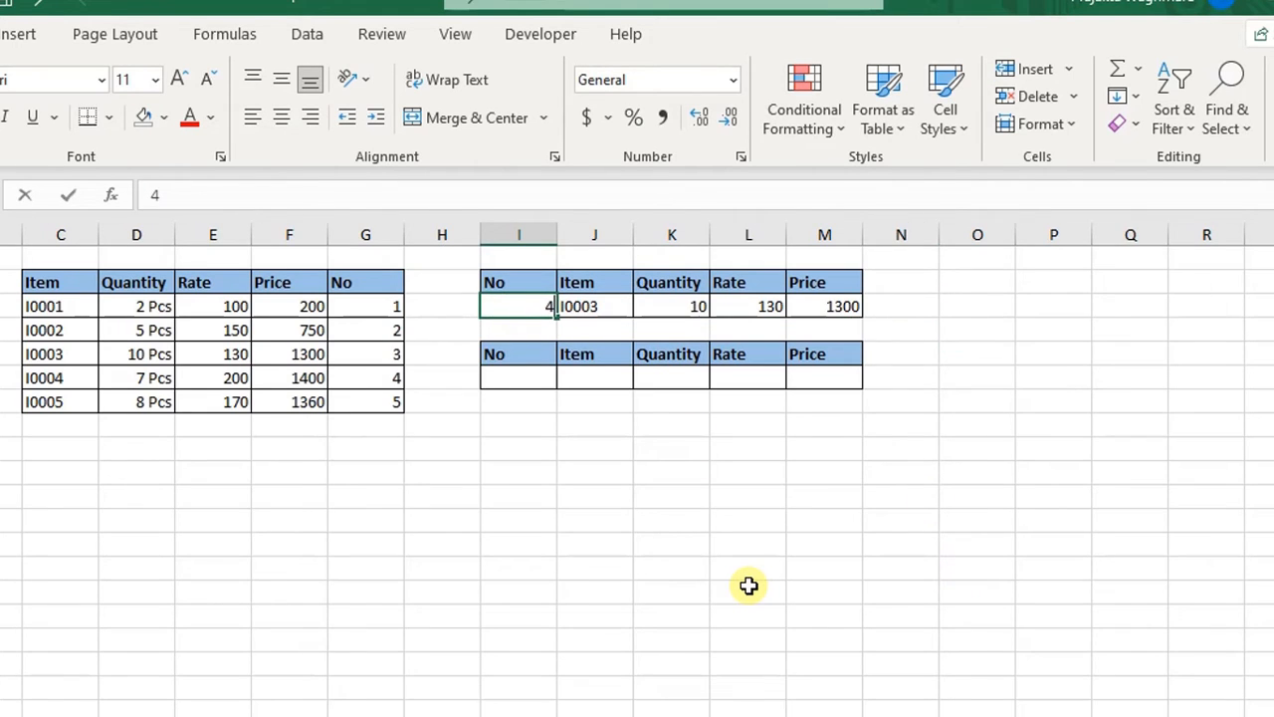
key(Return)
drag(72, 390, 370, 376)
click(527, 312)
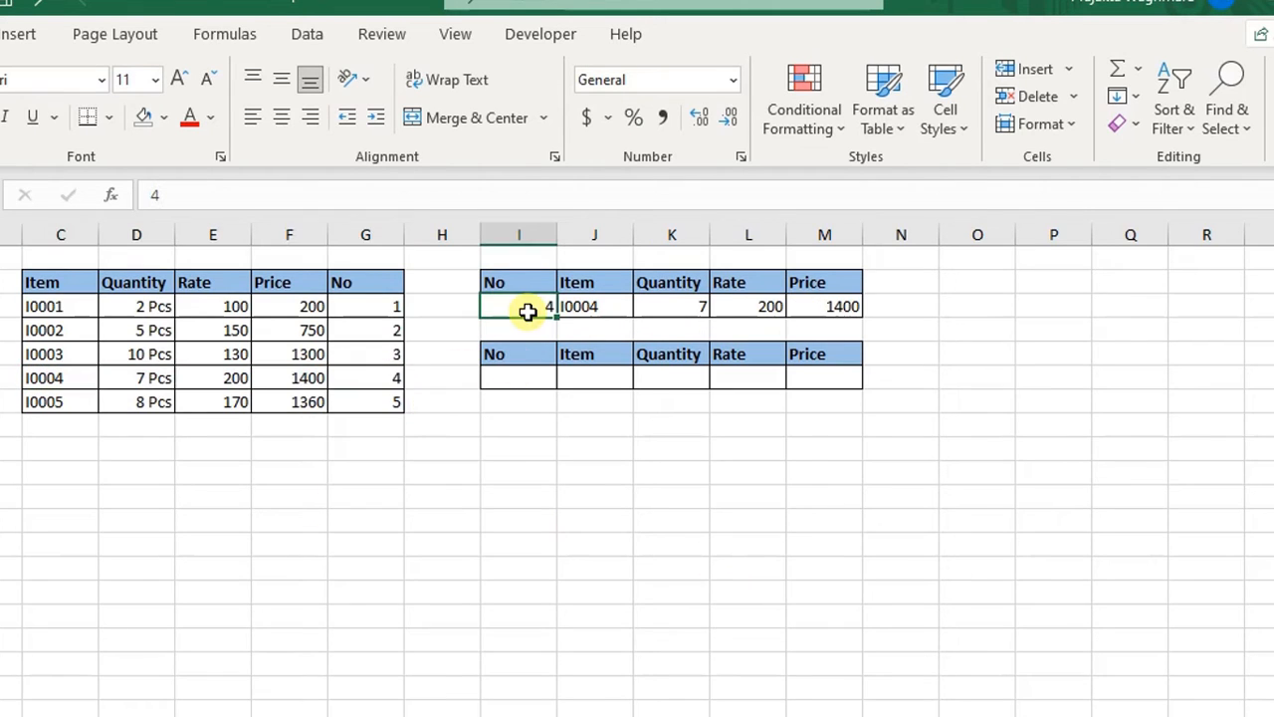
text(5)
key(Return)
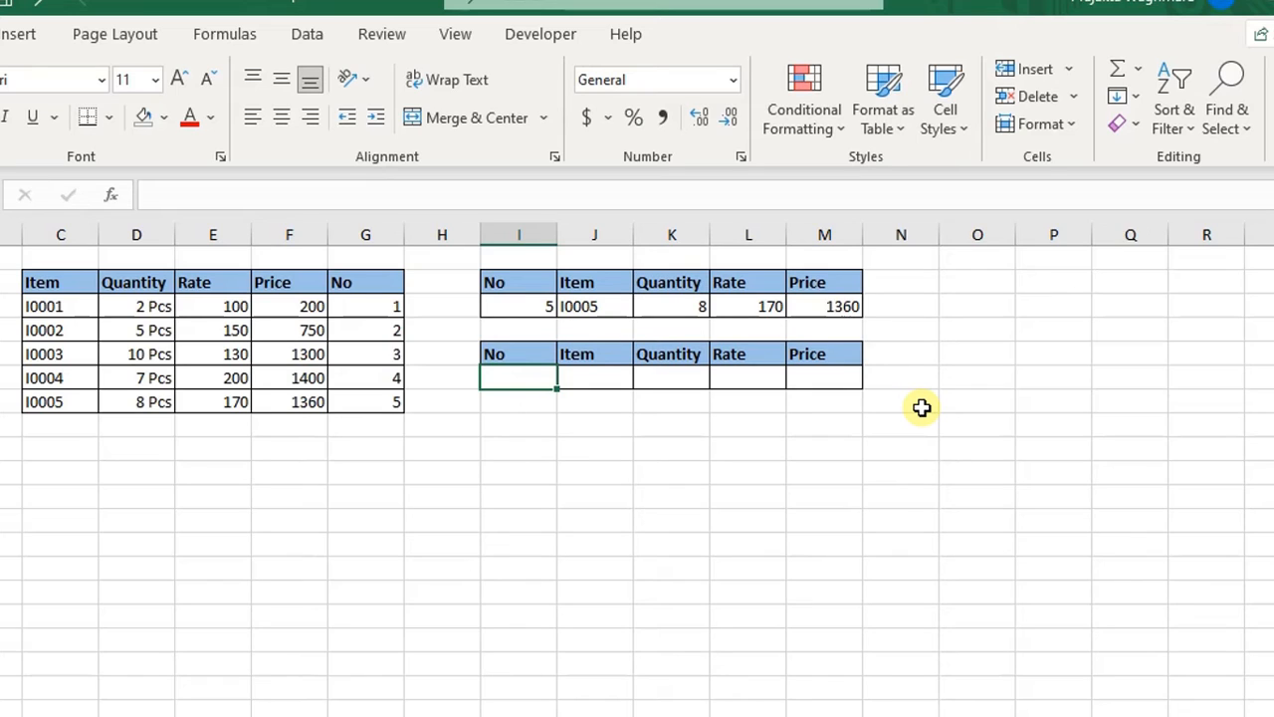
Step: In the second lookup table, enter 3 as the No in I6 and =XLOOKUP(I6,G3:G7,C3:C7) in J6 for the Item
text(3)
key(Tab)
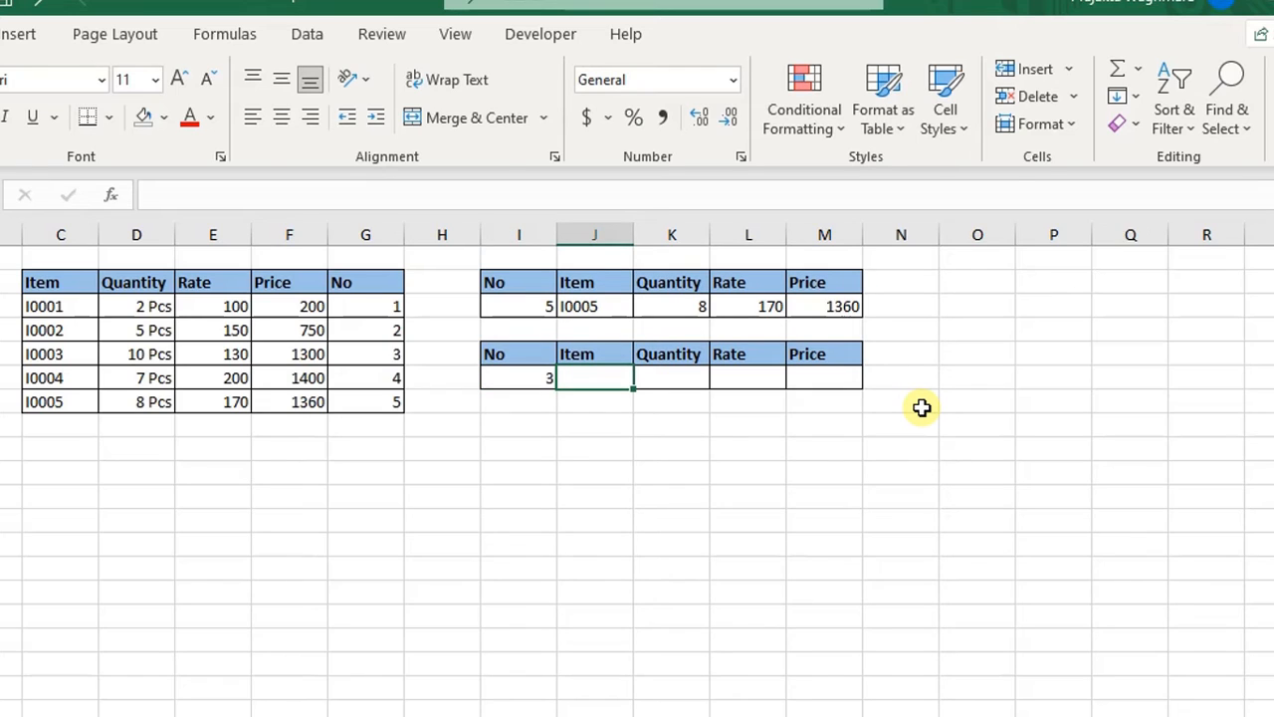
text(=)
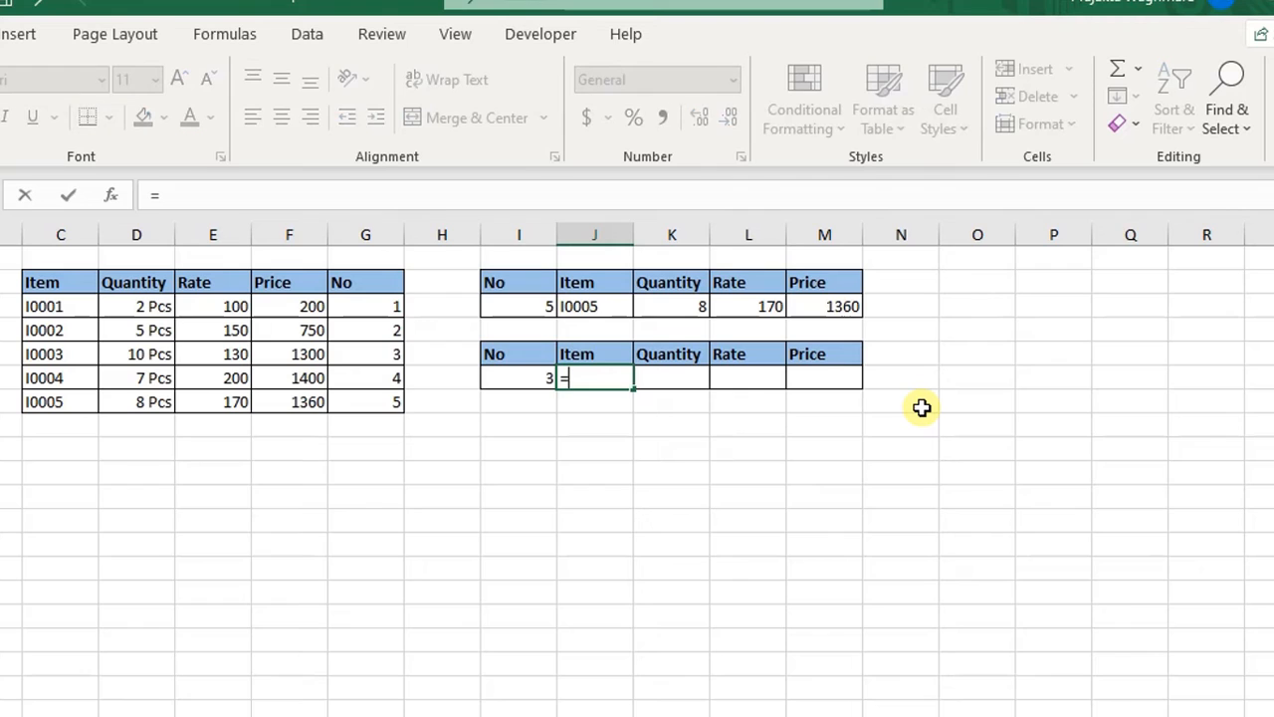
text(xl)
key(Tab)
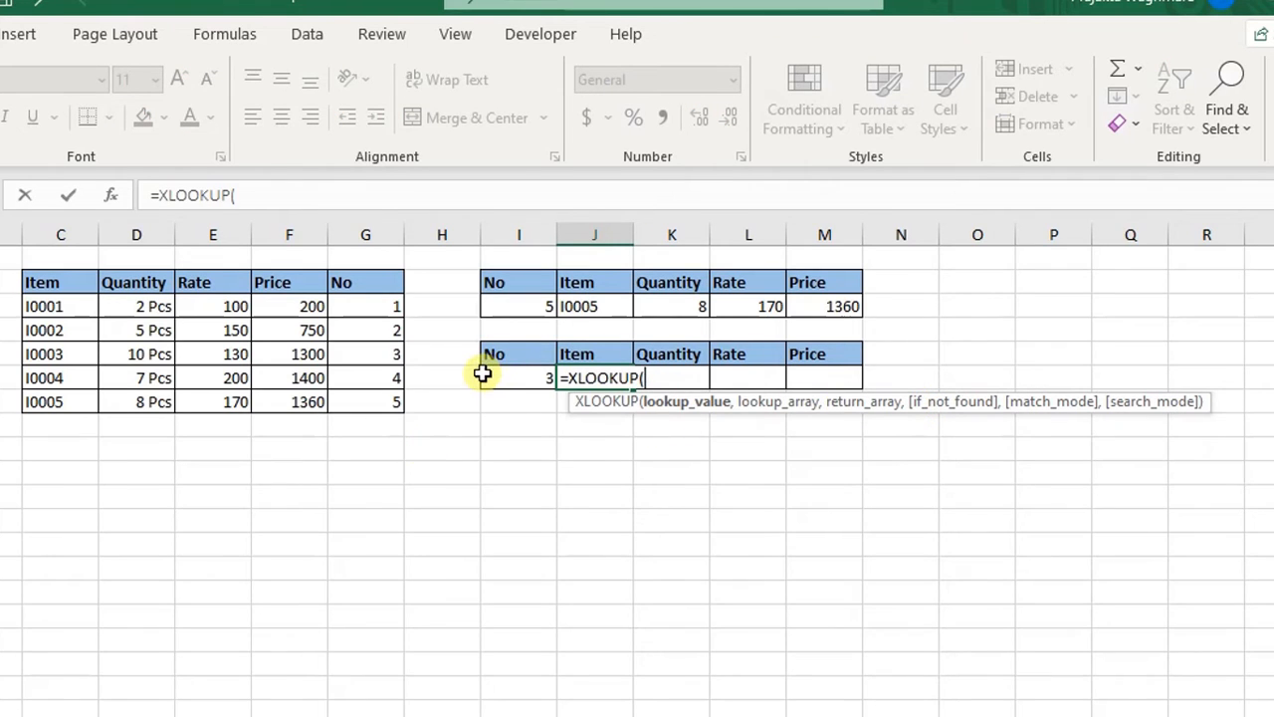
click(527, 377)
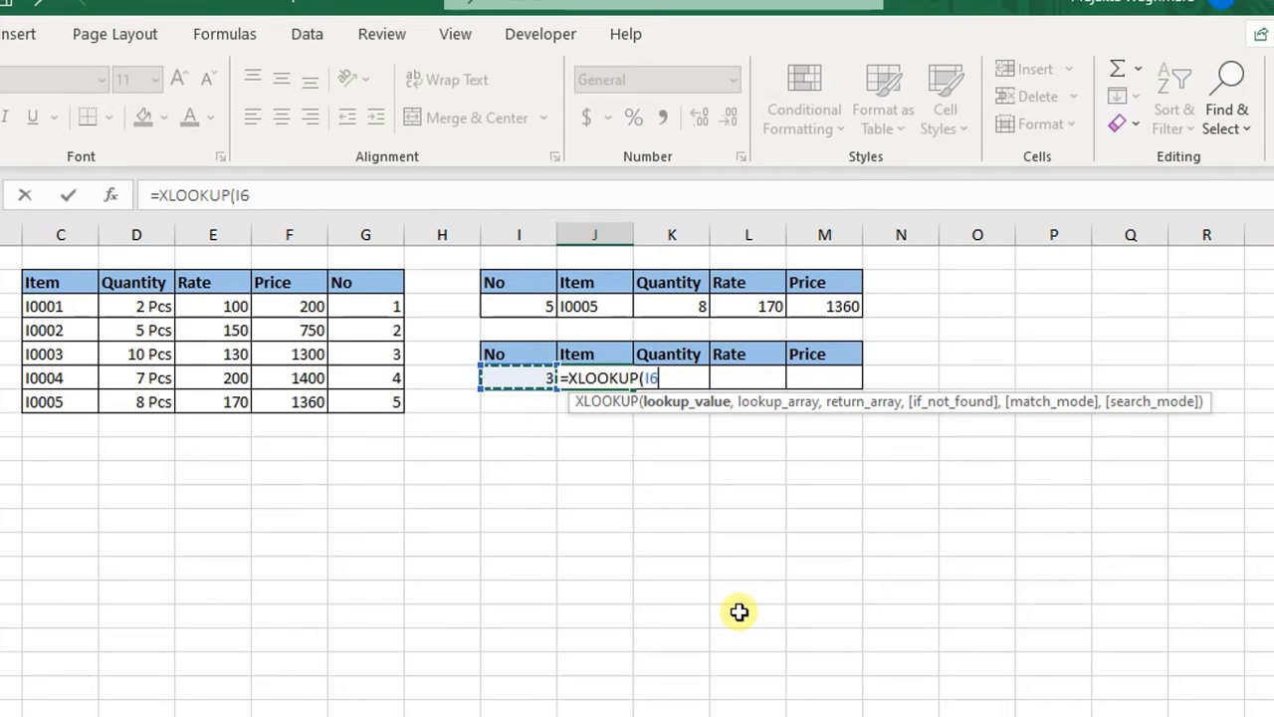
text(,)
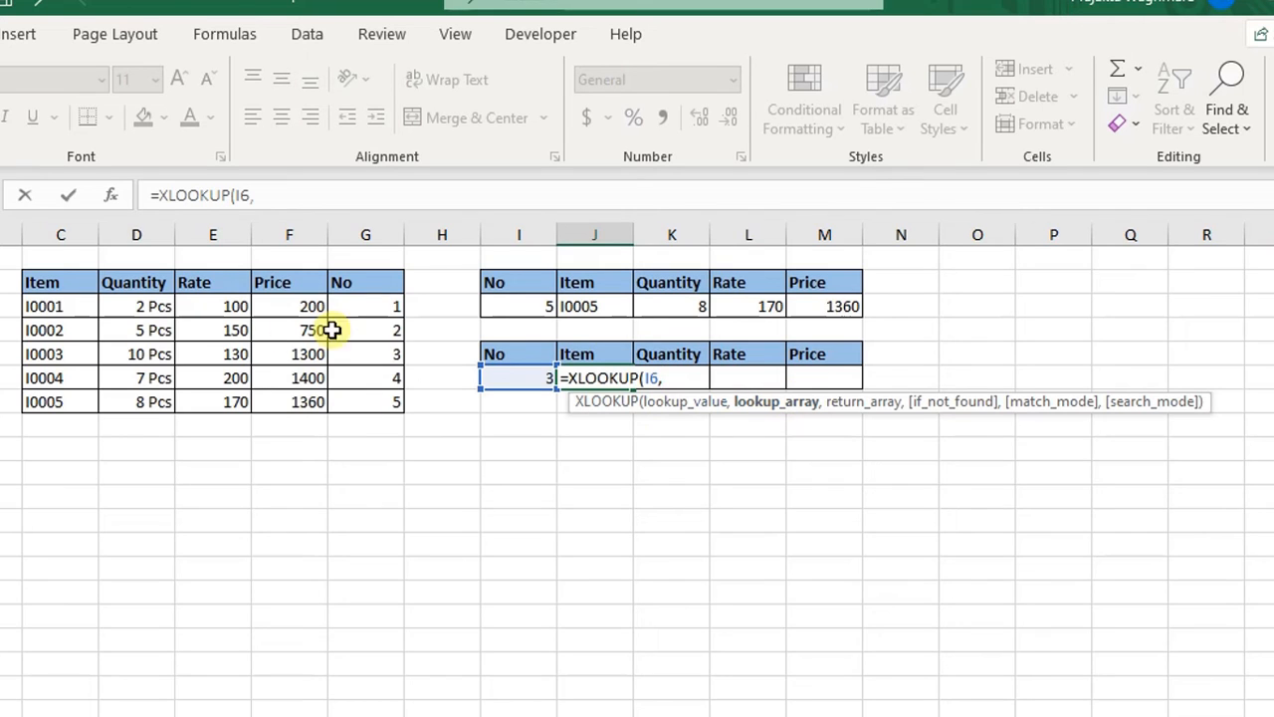
drag(369, 305, 369, 389)
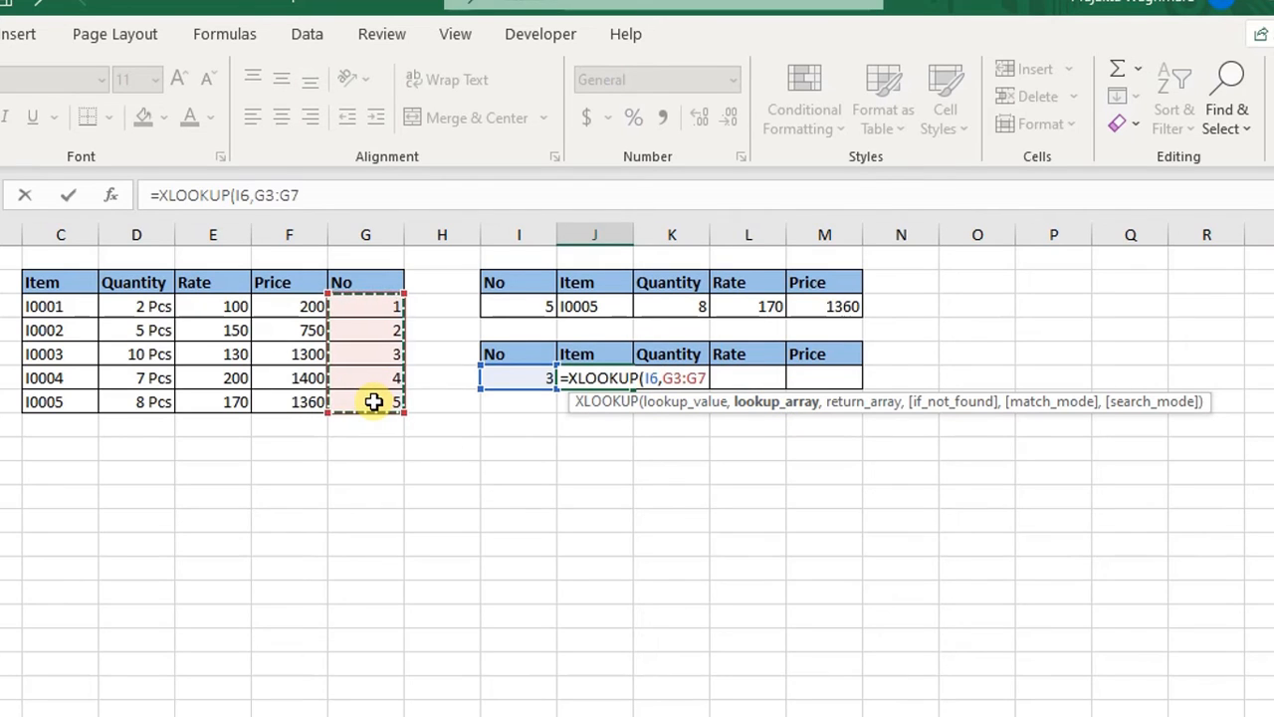
text(,)
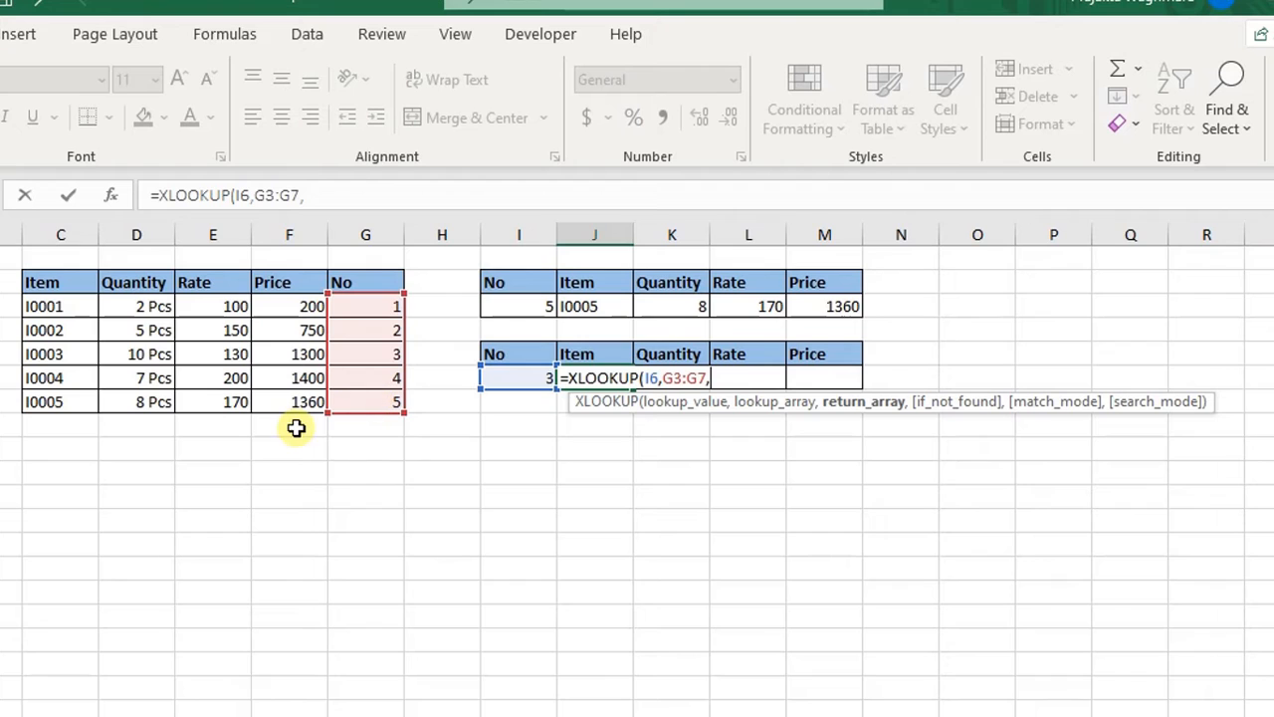
drag(40, 304, 33, 406)
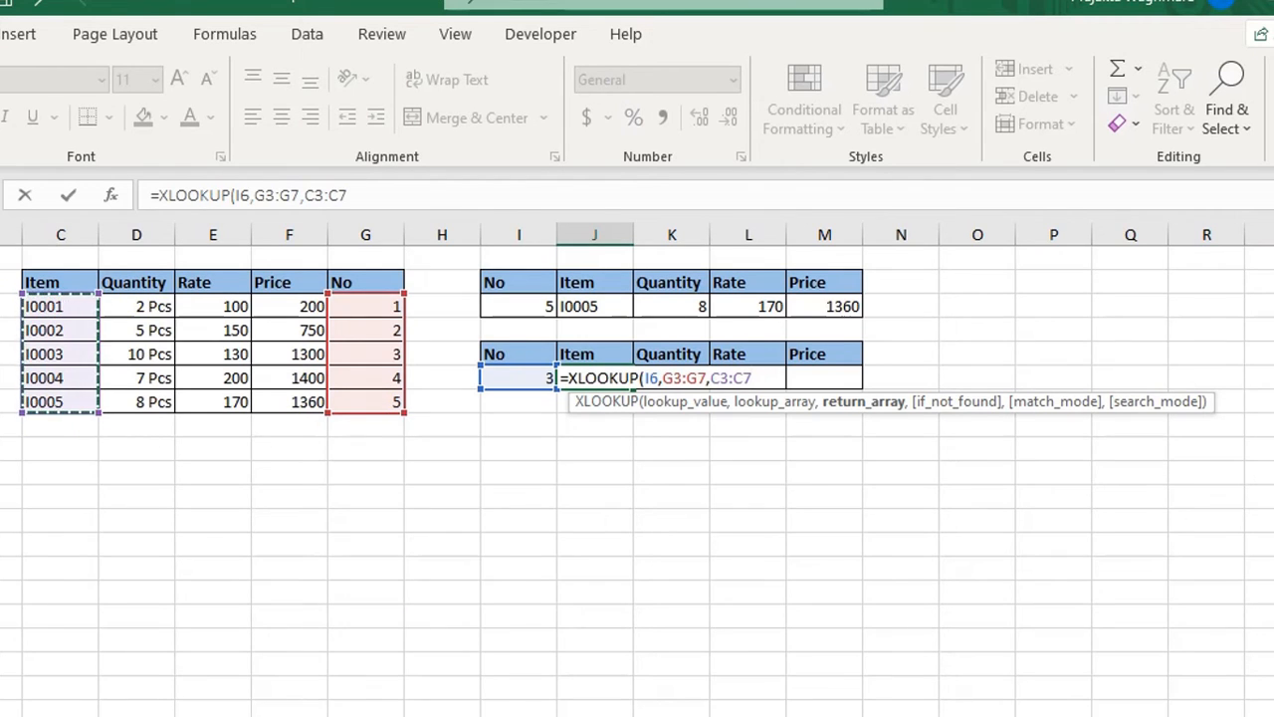
key(Return)
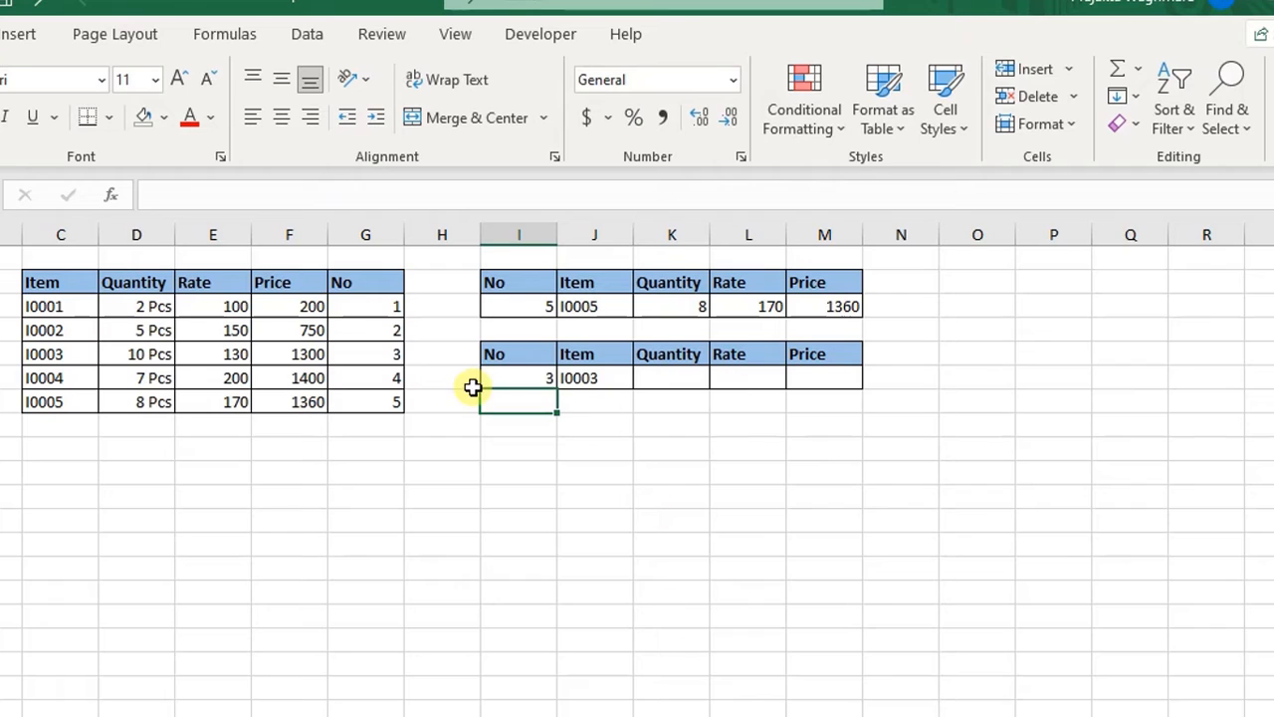
Step: Check the J6 lookup against the source No column, and set the No in I6 to 7, which the source lacks
drag(503, 378, 587, 378)
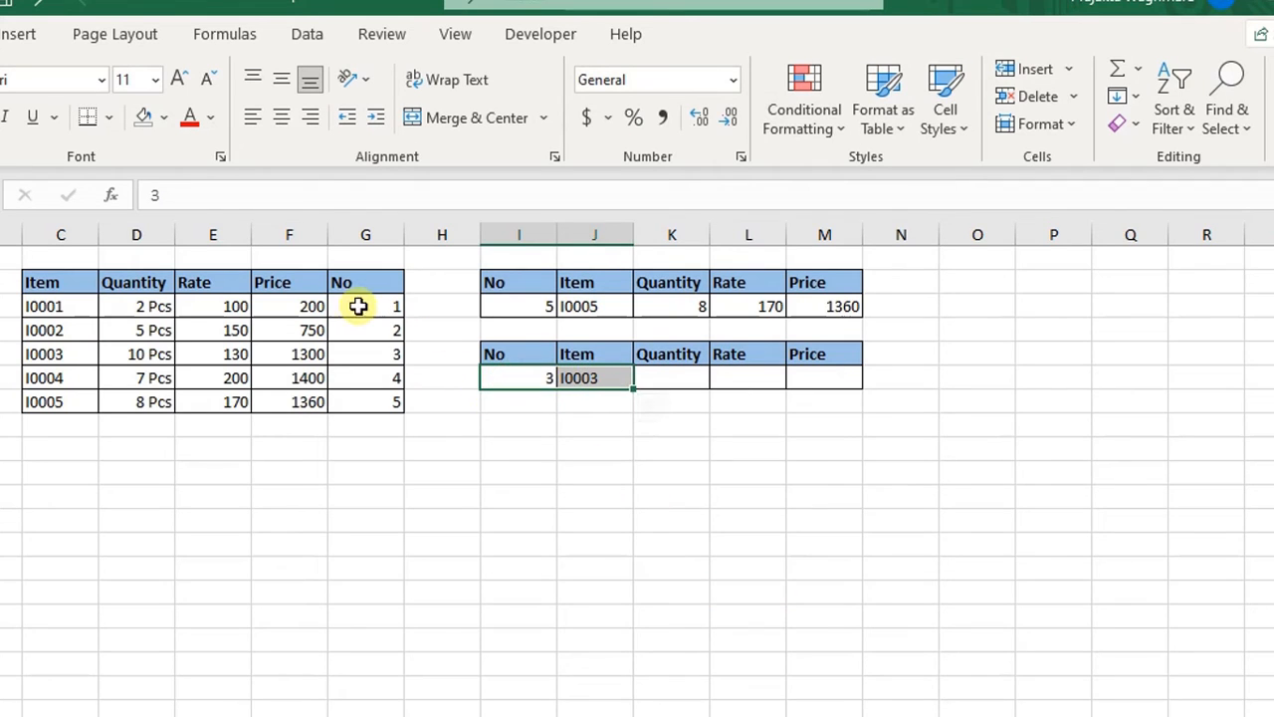
drag(358, 306, 360, 400)
click(378, 494)
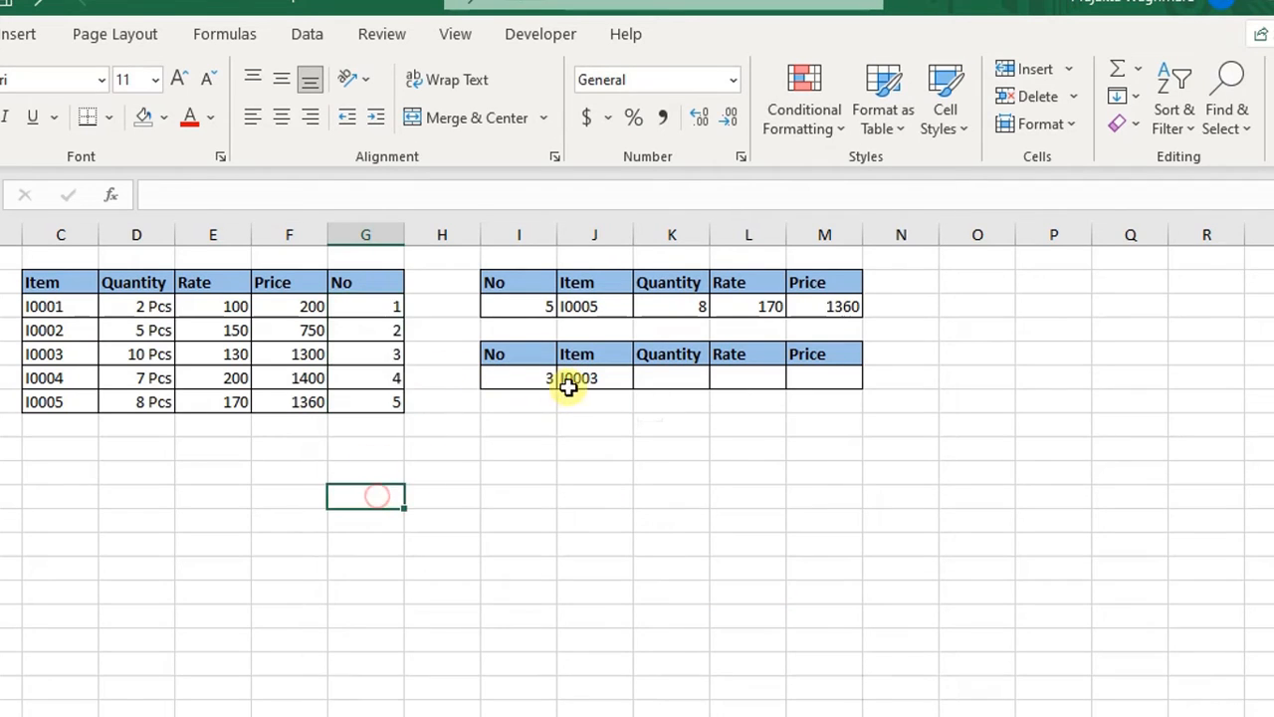
click(606, 377)
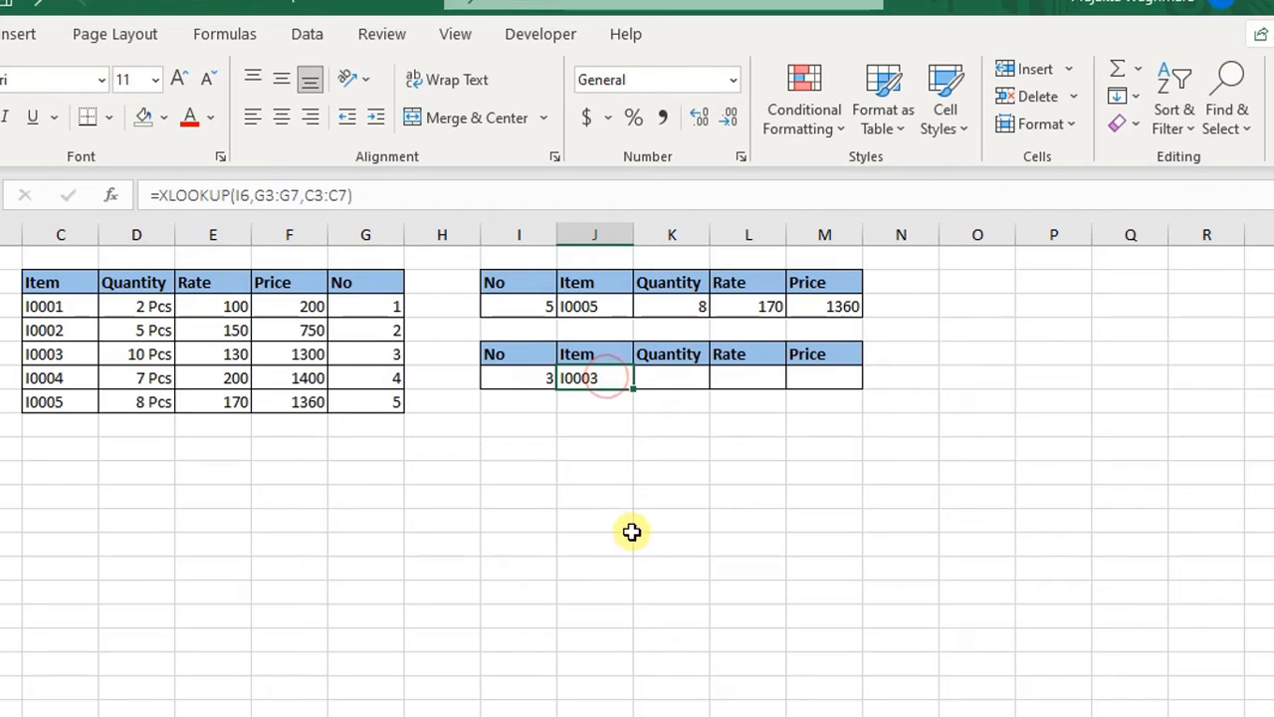
click(612, 490)
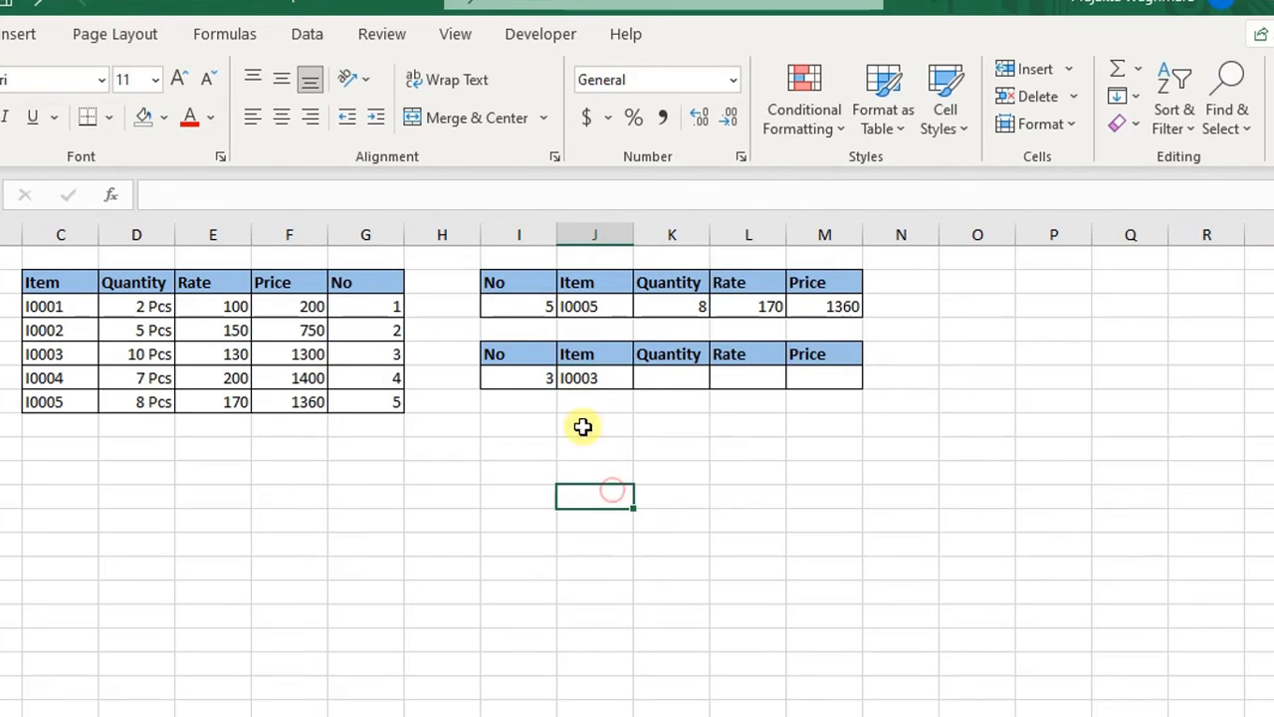
click(532, 374)
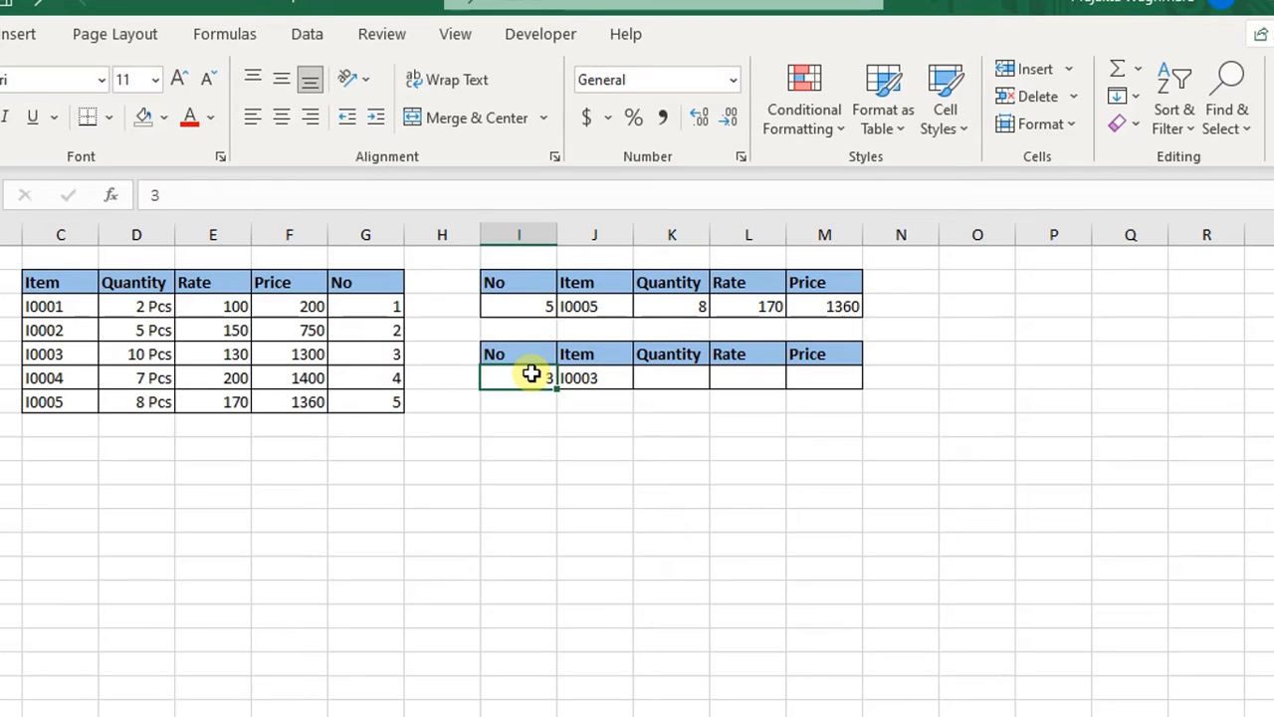
text(7)
key(Return)
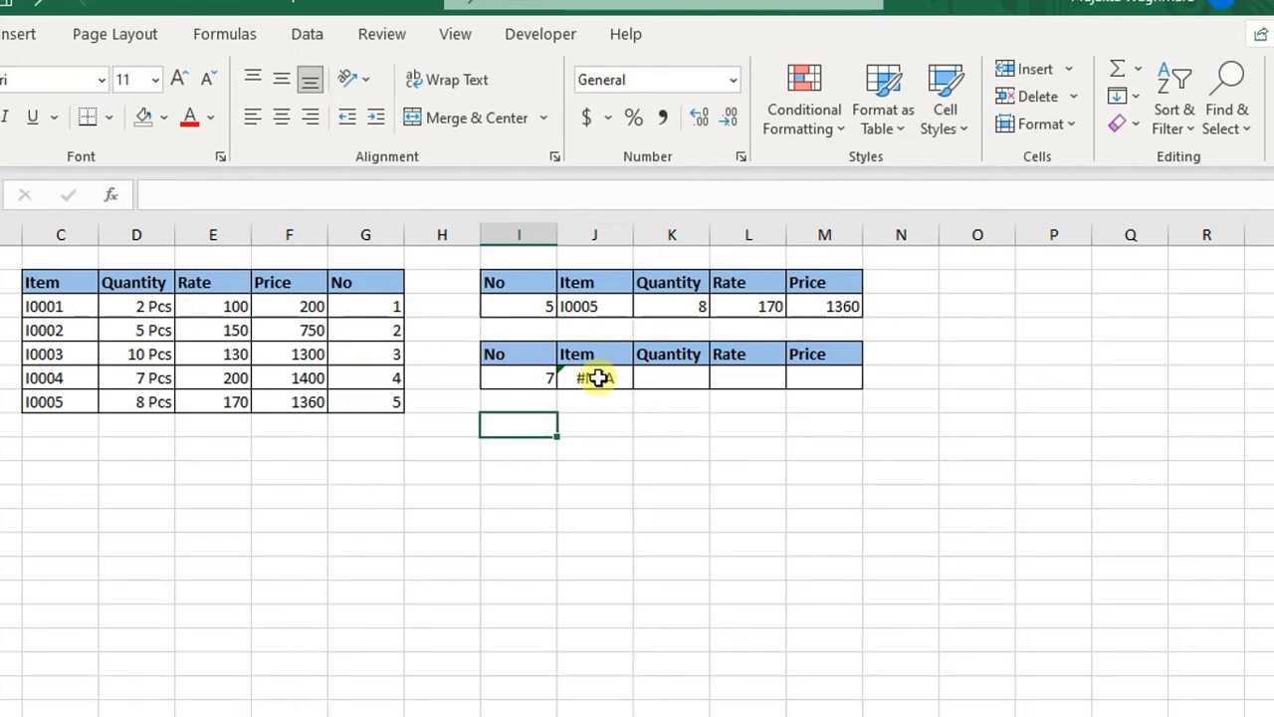
Step: Add "Not Found" as the if_not_found argument of the XLOOKUP formula in J6, and autofit column J
double_click(600, 378)
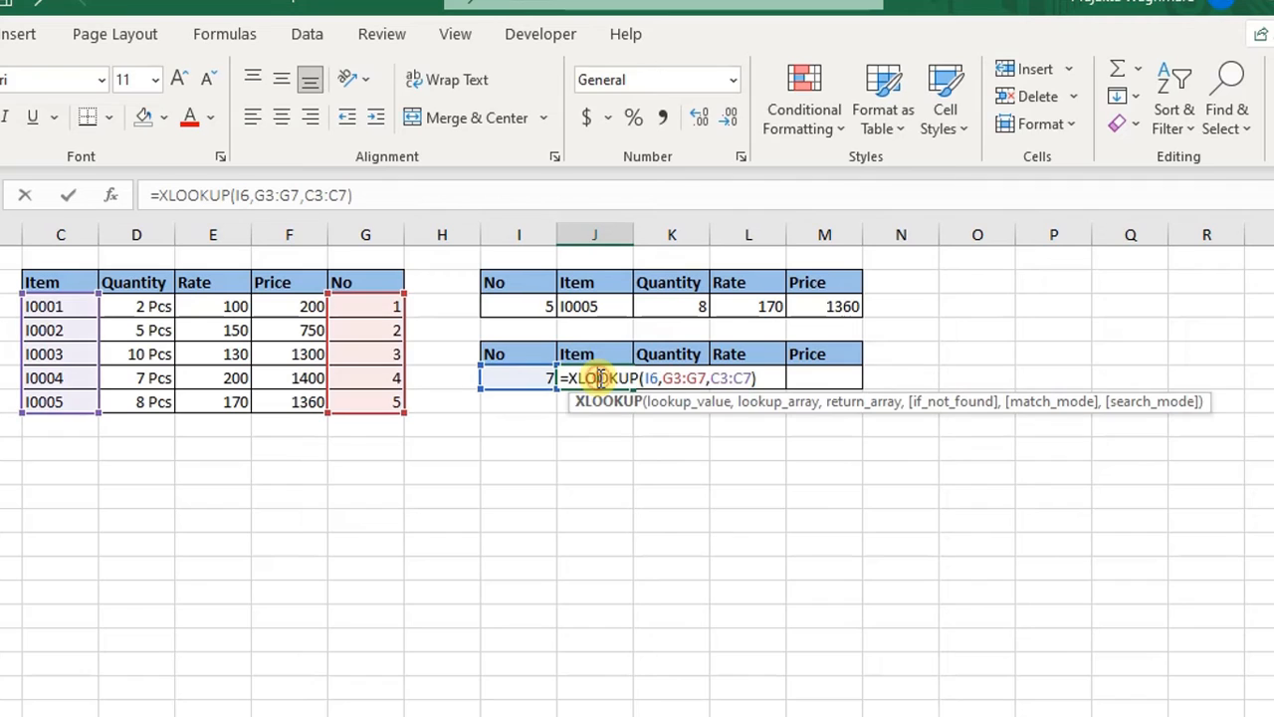
click(754, 376)
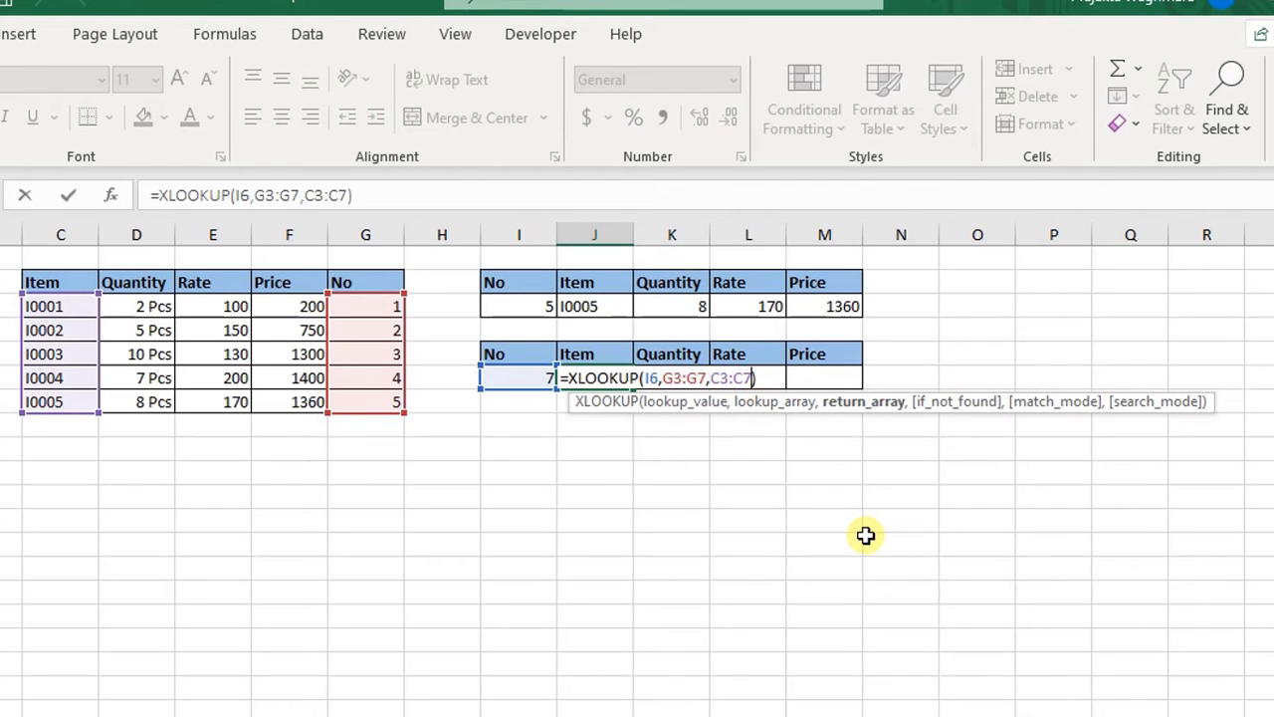
text(,"Not Found)
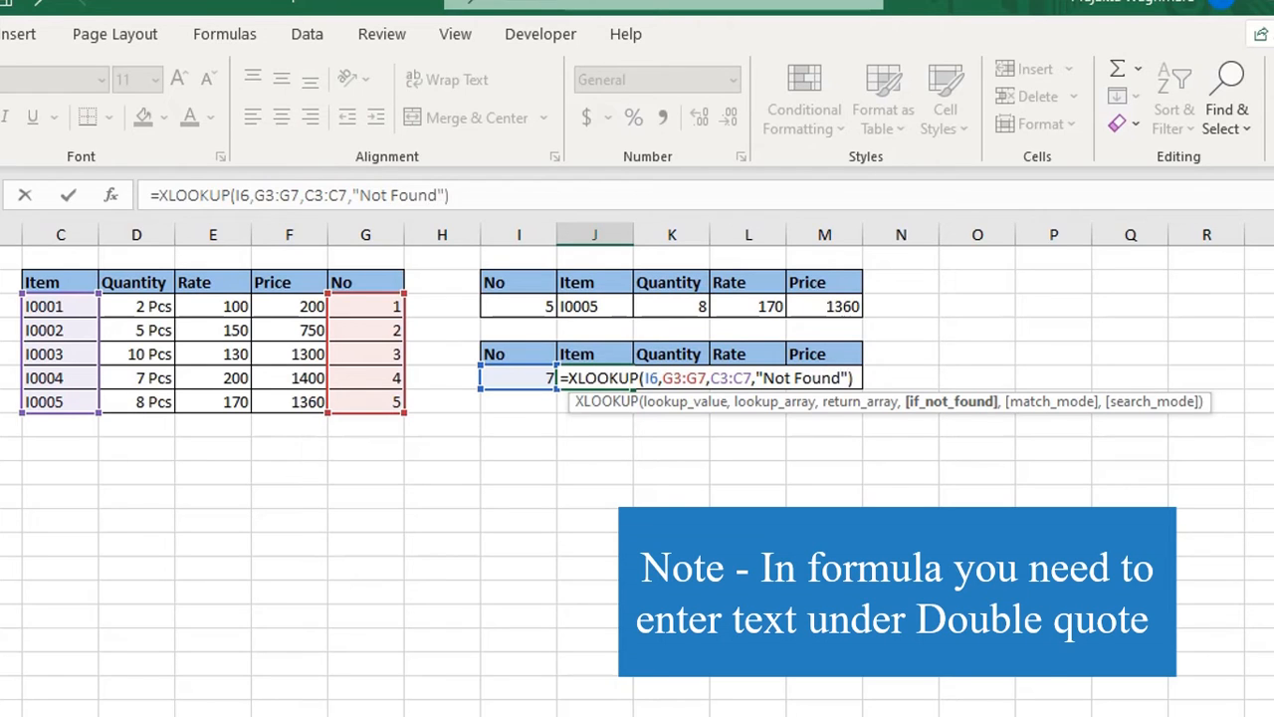
key(Return)
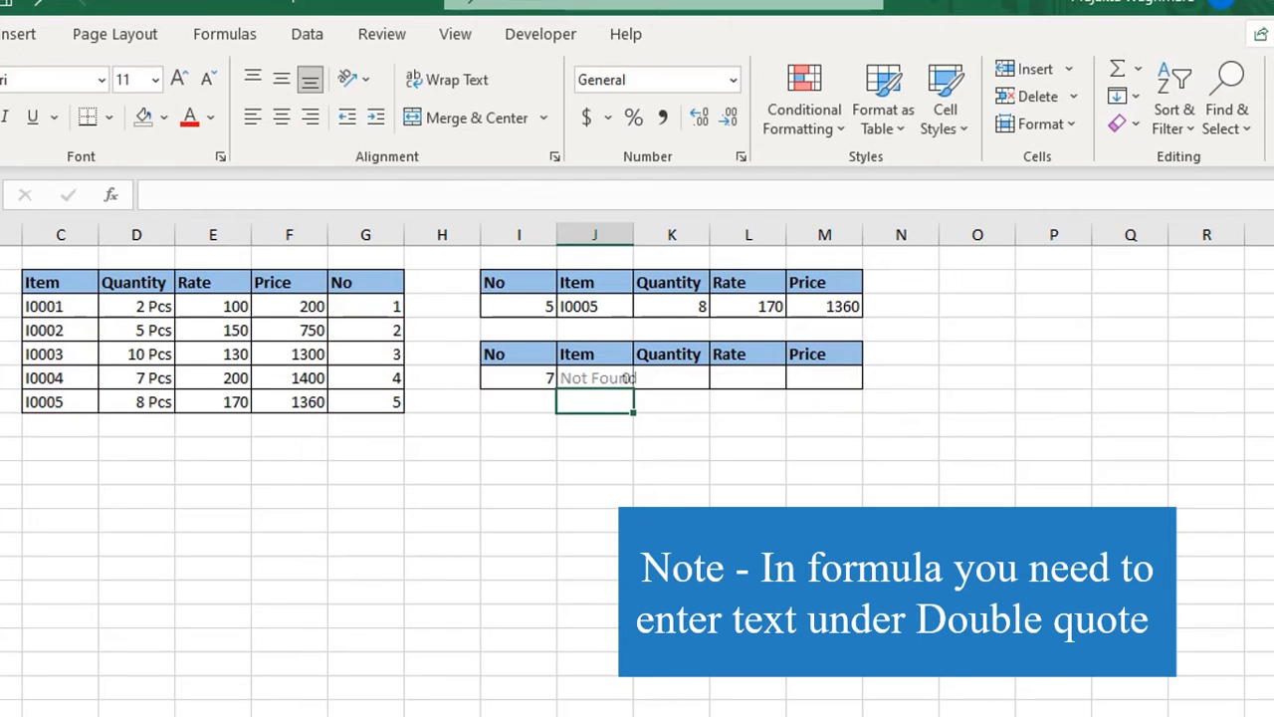
double_click(642, 233)
click(531, 565)
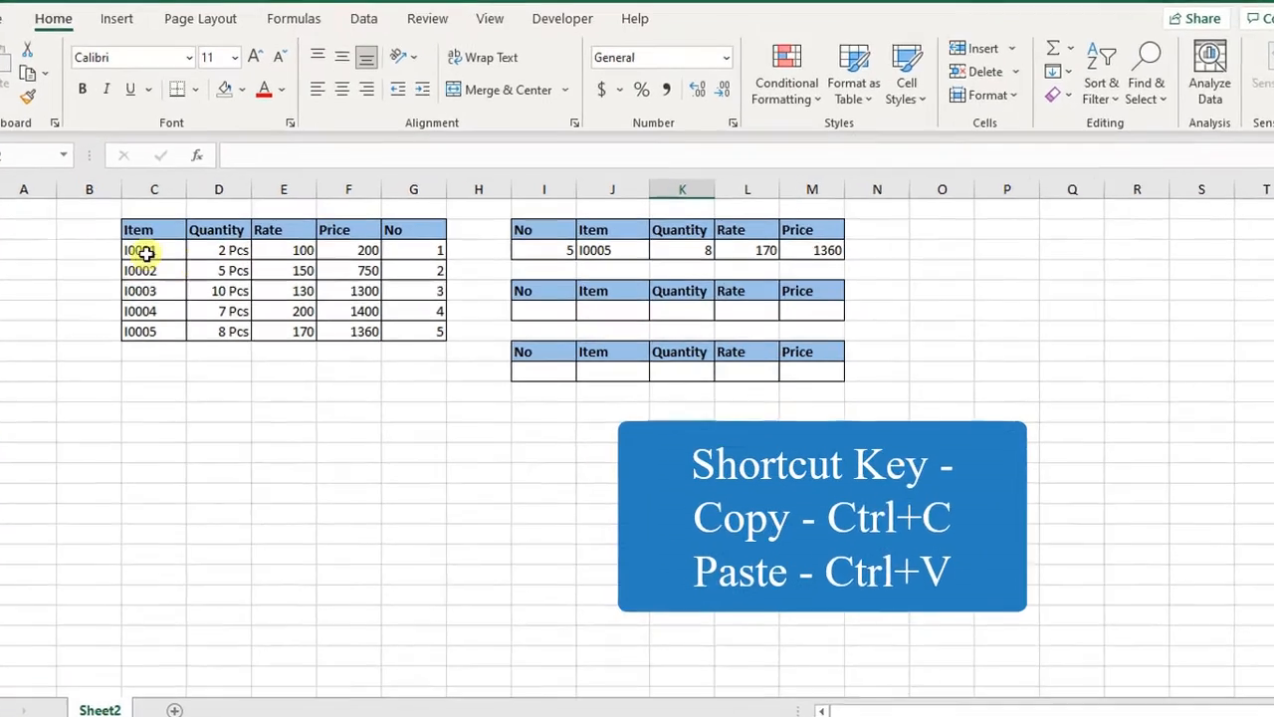
Step: Copy the item code I0001 from C3 into the Item cells J6 and J9 of the second and third lookup tables
click(145, 252)
key(ctrl+c)
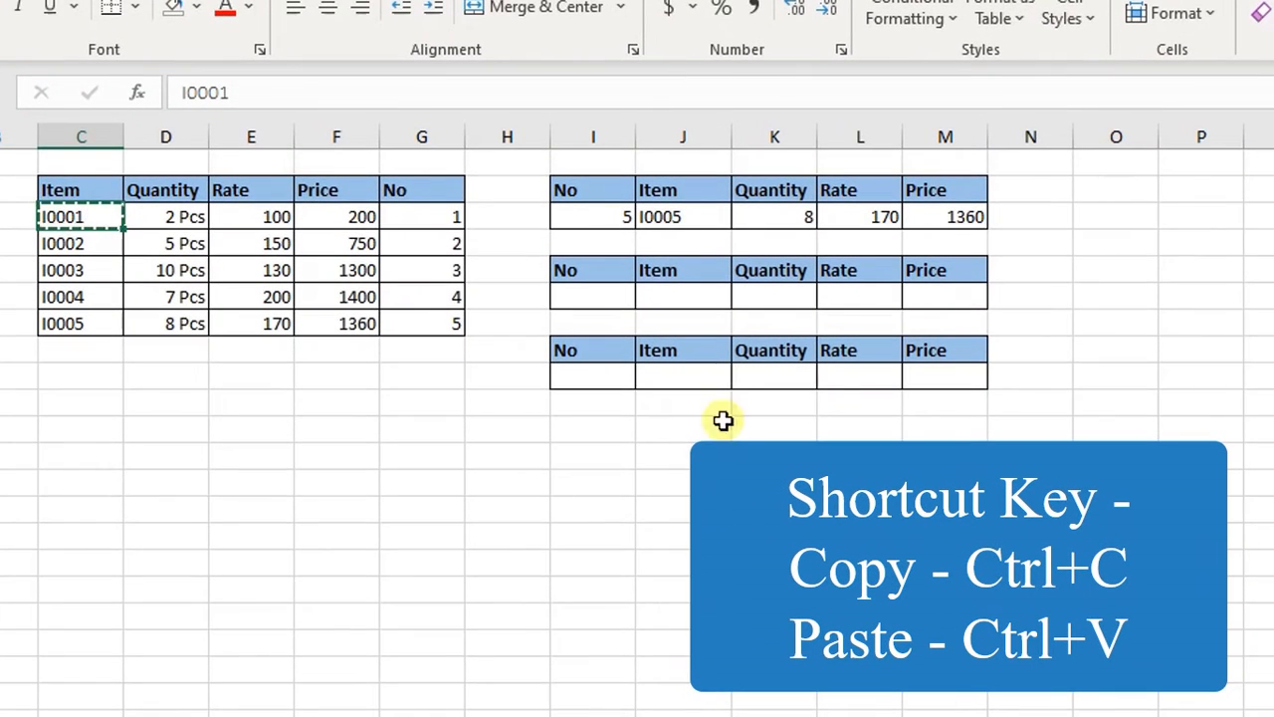
click(697, 290)
key(ctrl+v)
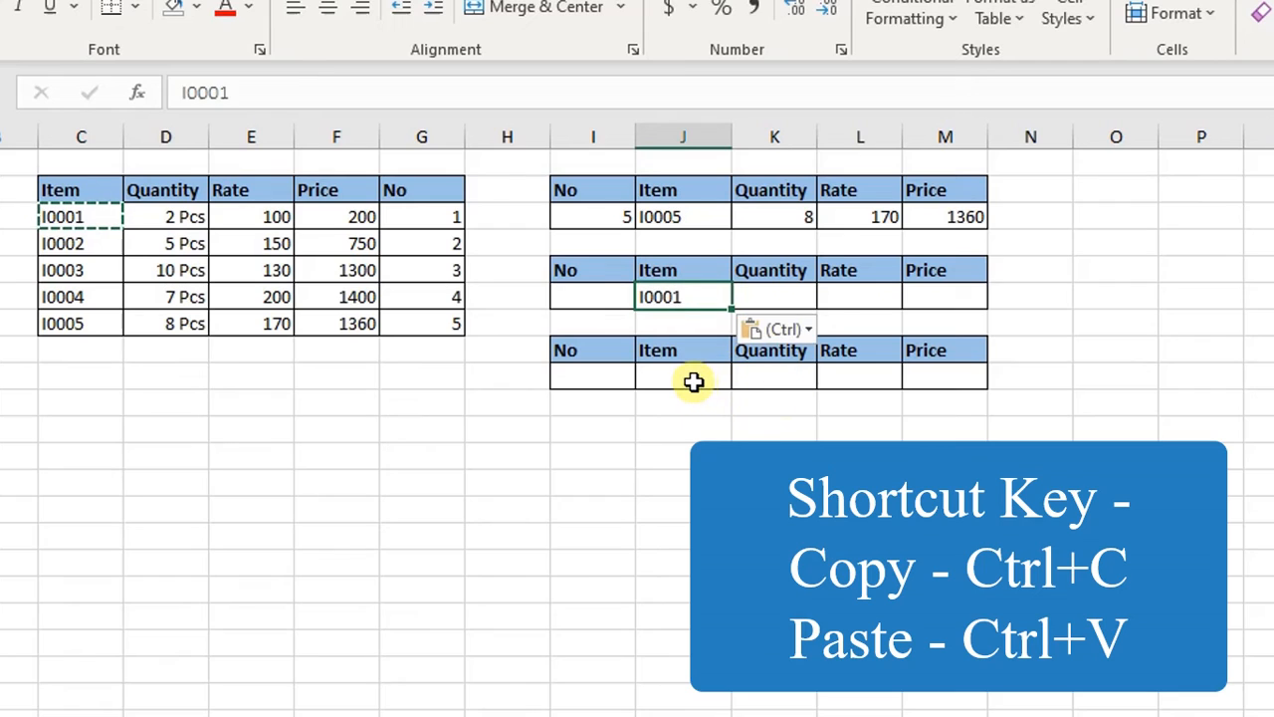
click(693, 381)
key(ctrl+v)
Step: Enter =VLOOKUP(J6,C2:G7,2,0) in K6 to look up the item's Quantity in the second lookup table
click(780, 294)
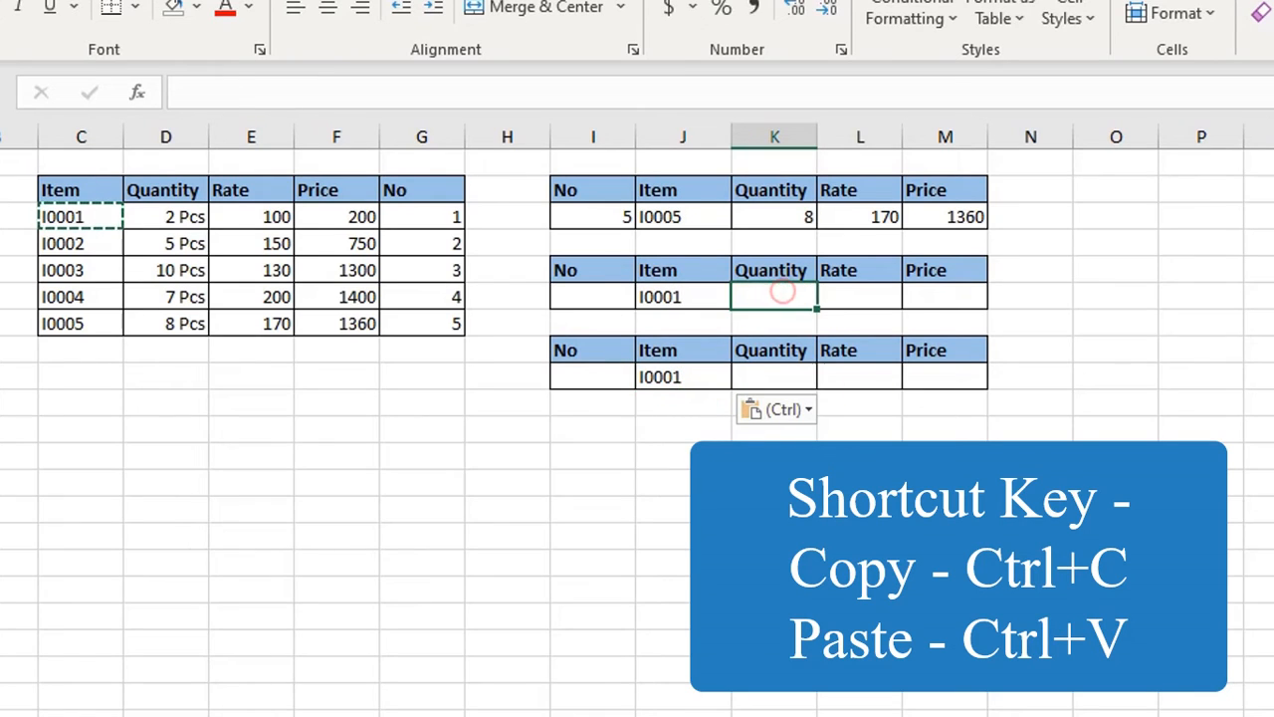
text(=)
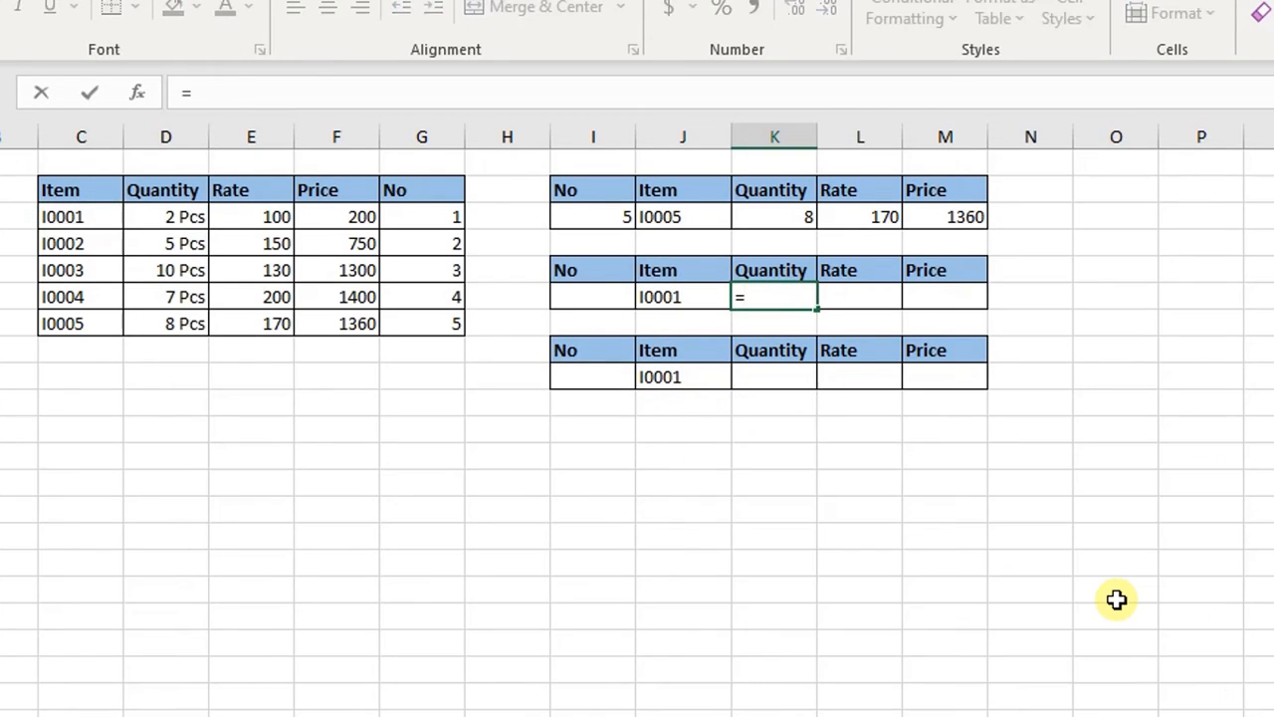
text(vl)
key(Tab)
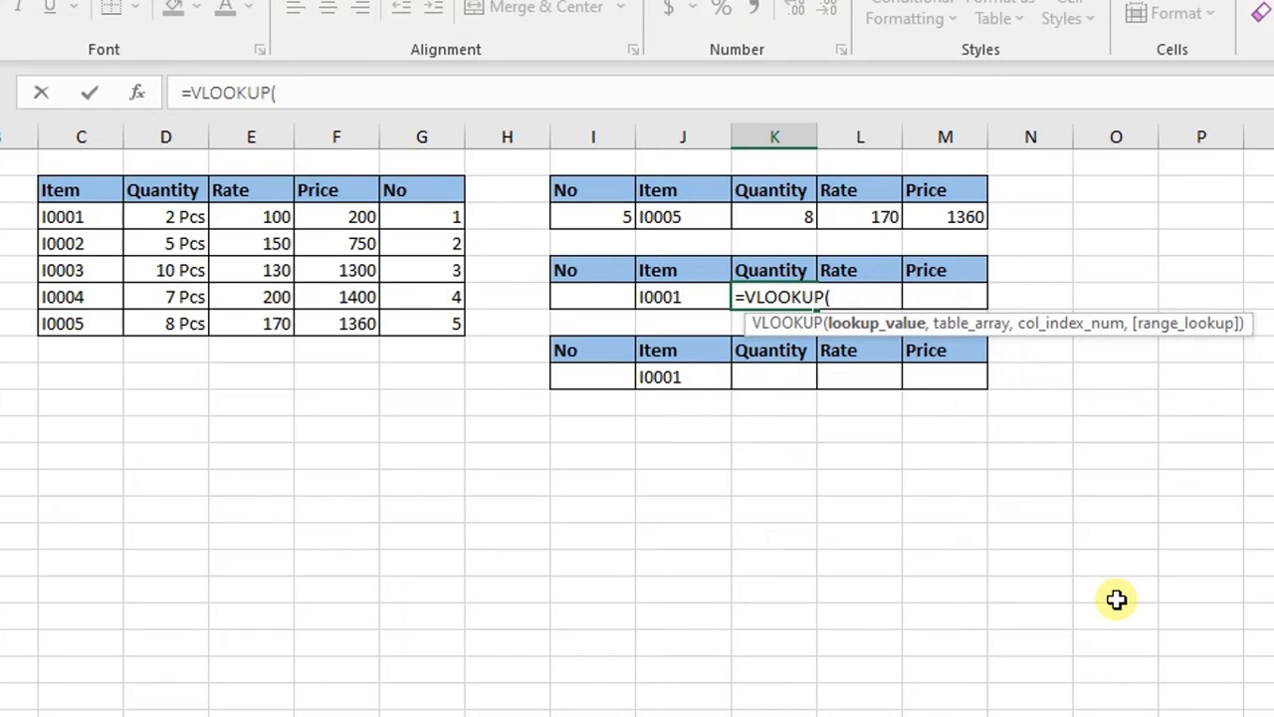
click(678, 302)
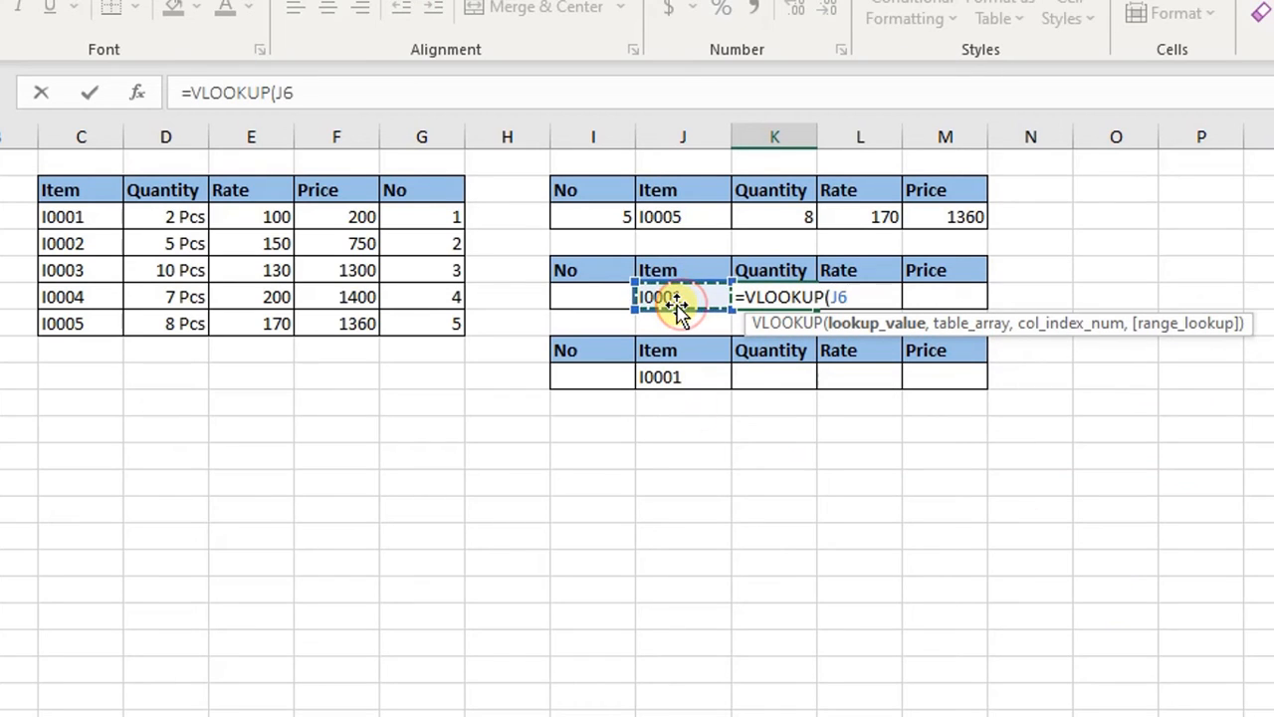
text(,)
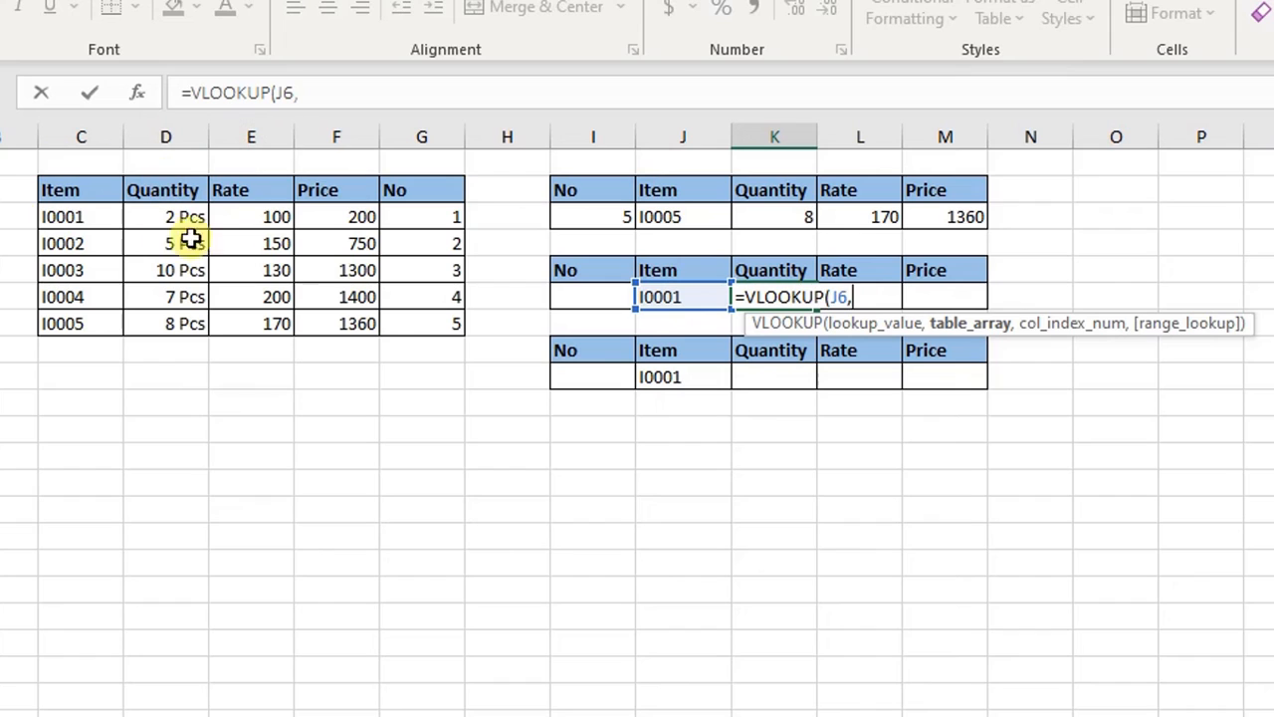
drag(85, 189, 418, 321)
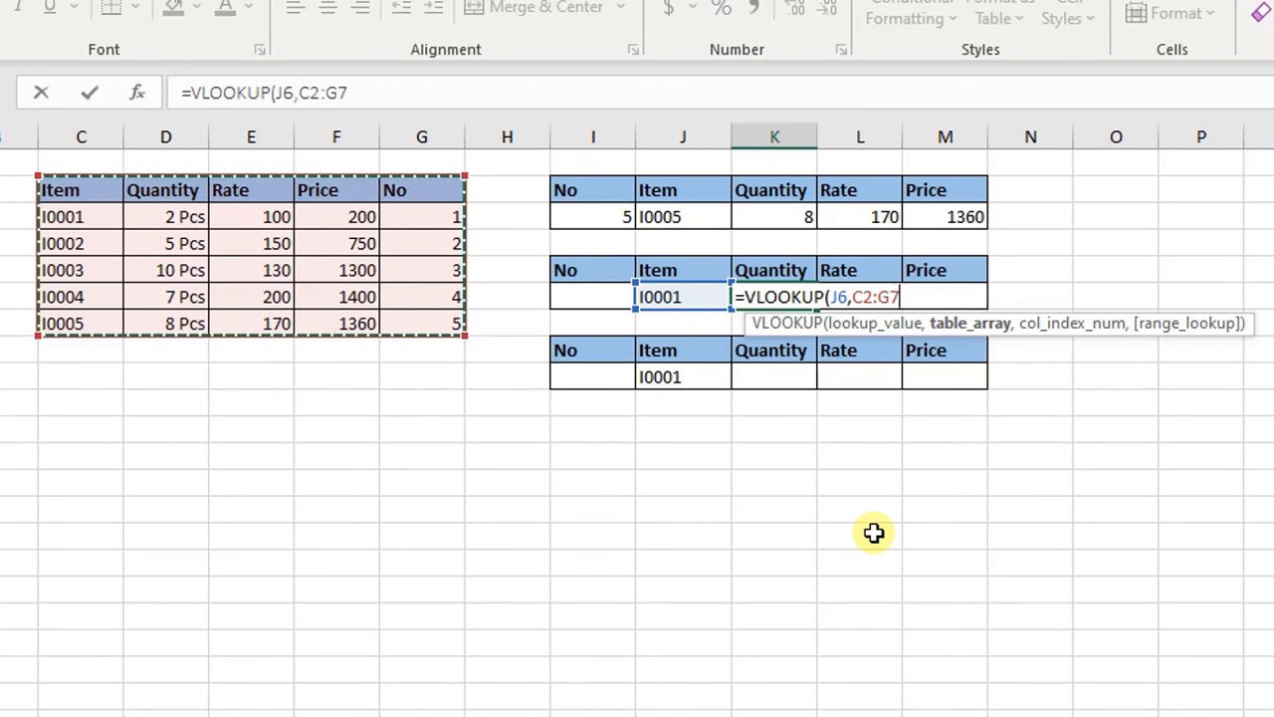
text(,2,)
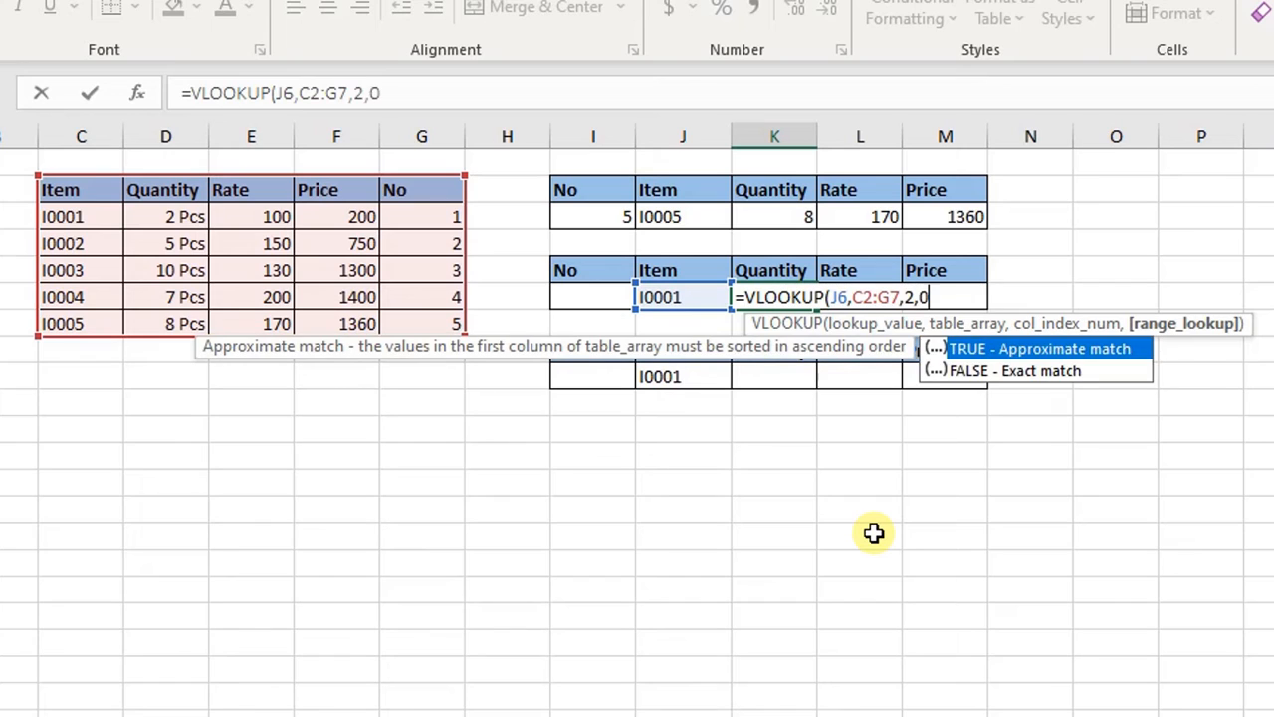
text(0)
key(Return)
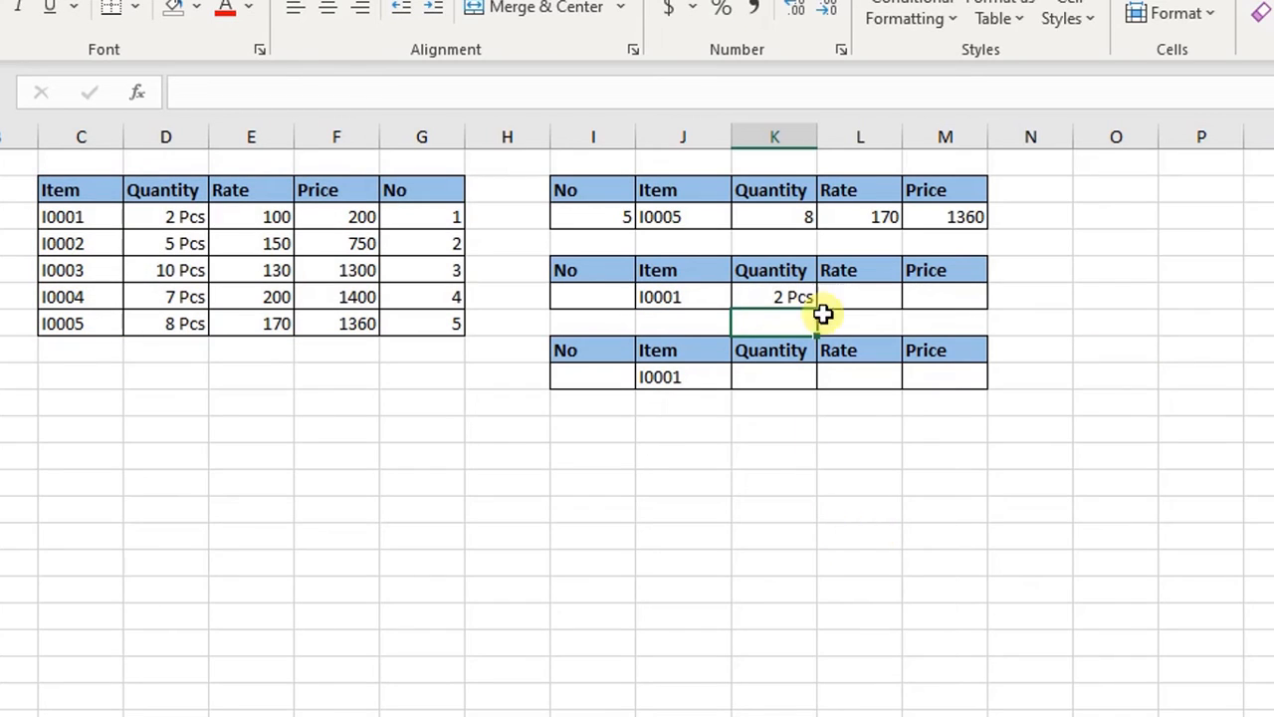
click(804, 289)
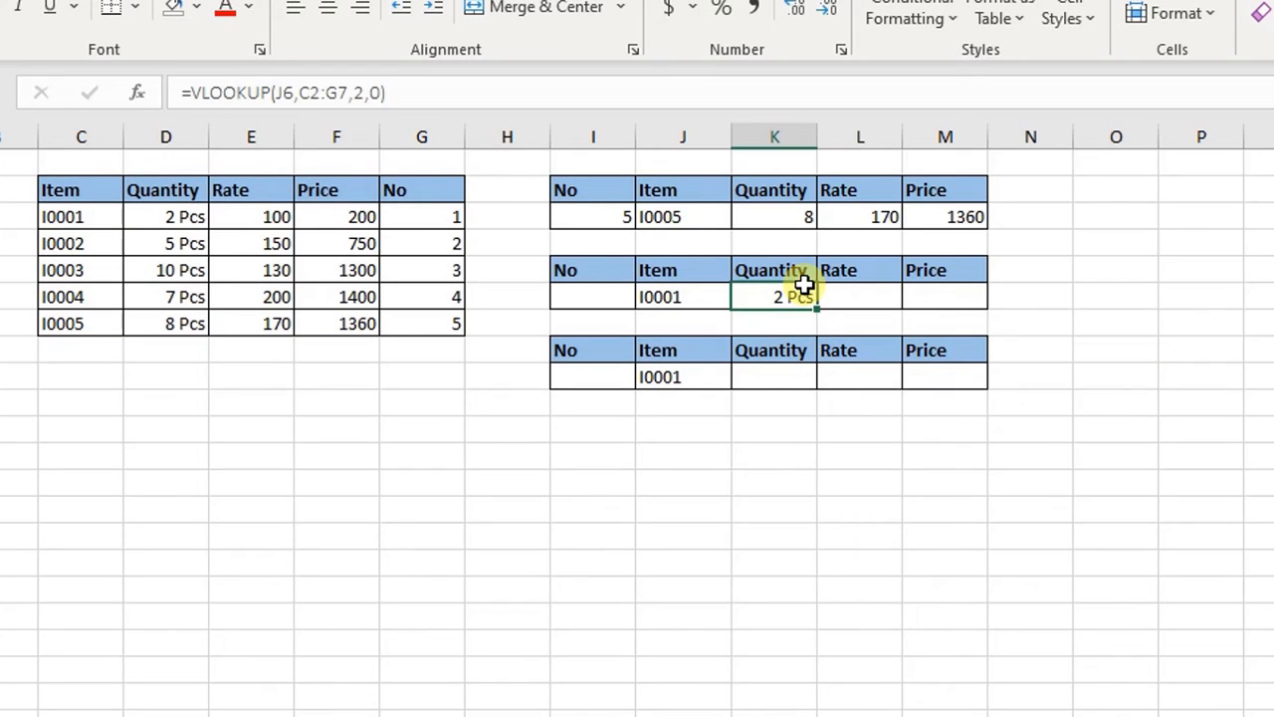
Step: Enter =XLOOKUP(J9,C3:C7,D3:D7) in K9 to look up the item's Quantity in the third lookup table
click(764, 381)
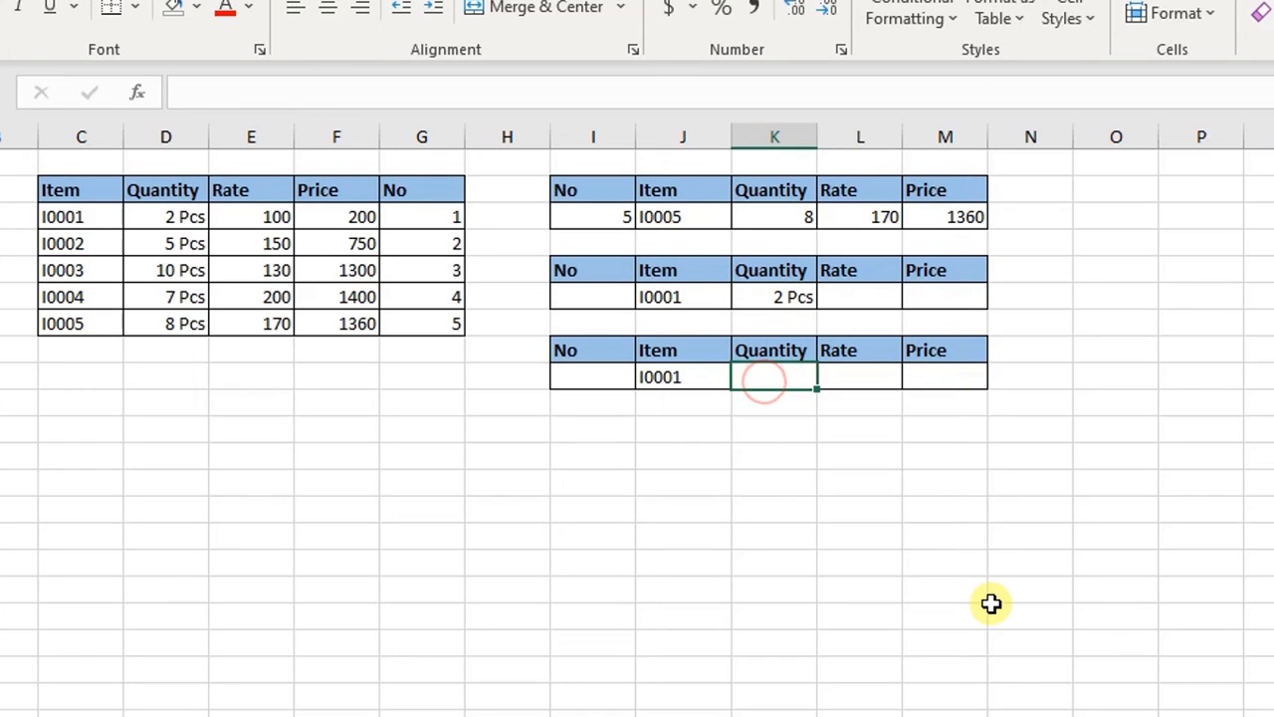
text(=x)
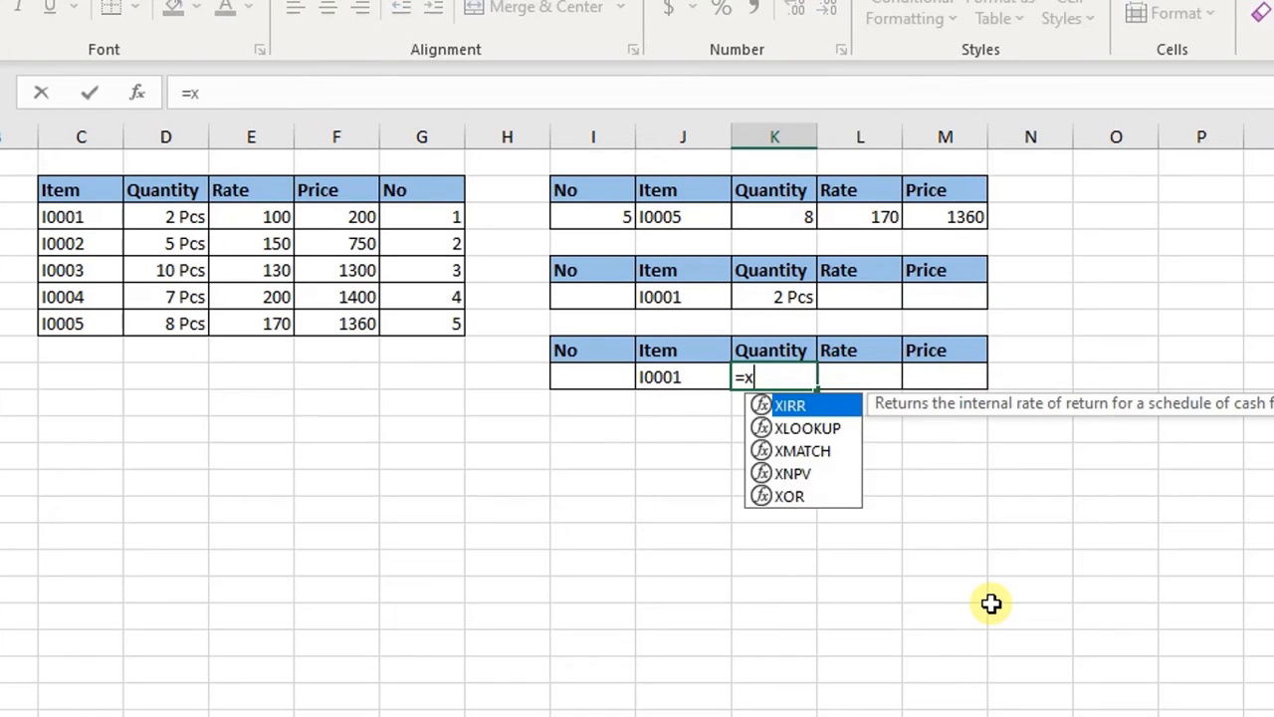
text(loo)
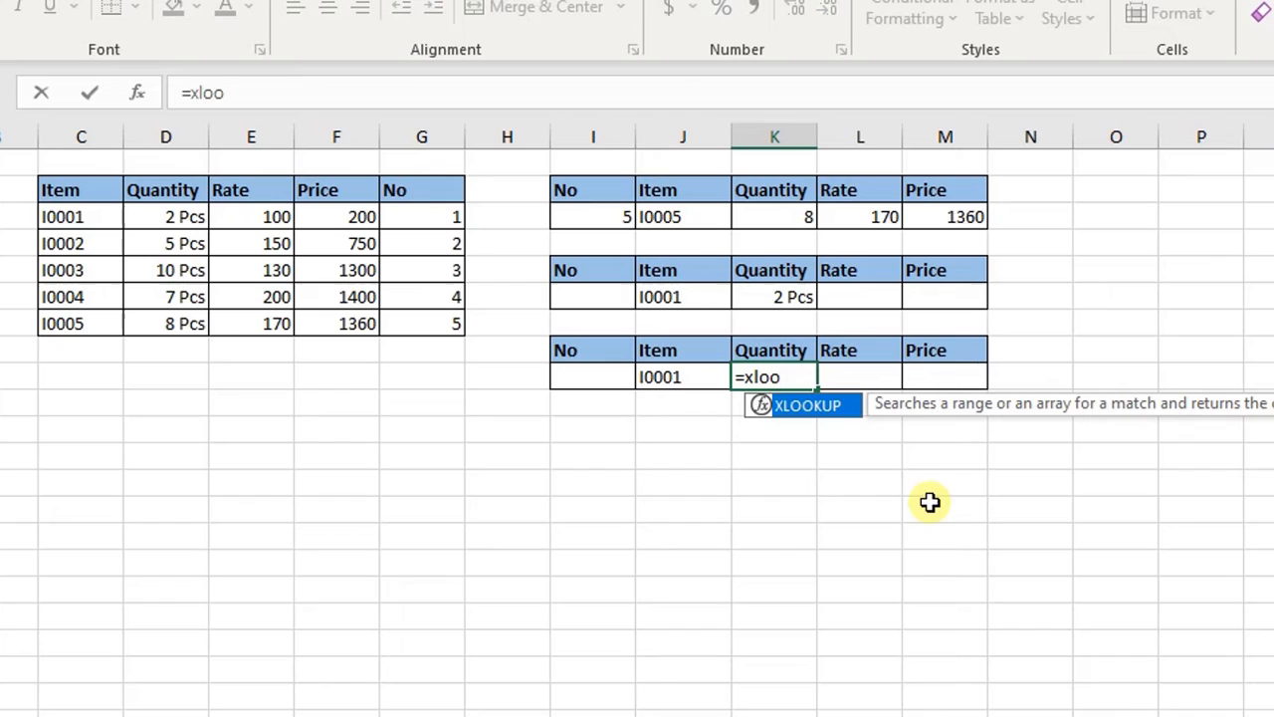
double_click(801, 403)
click(661, 384)
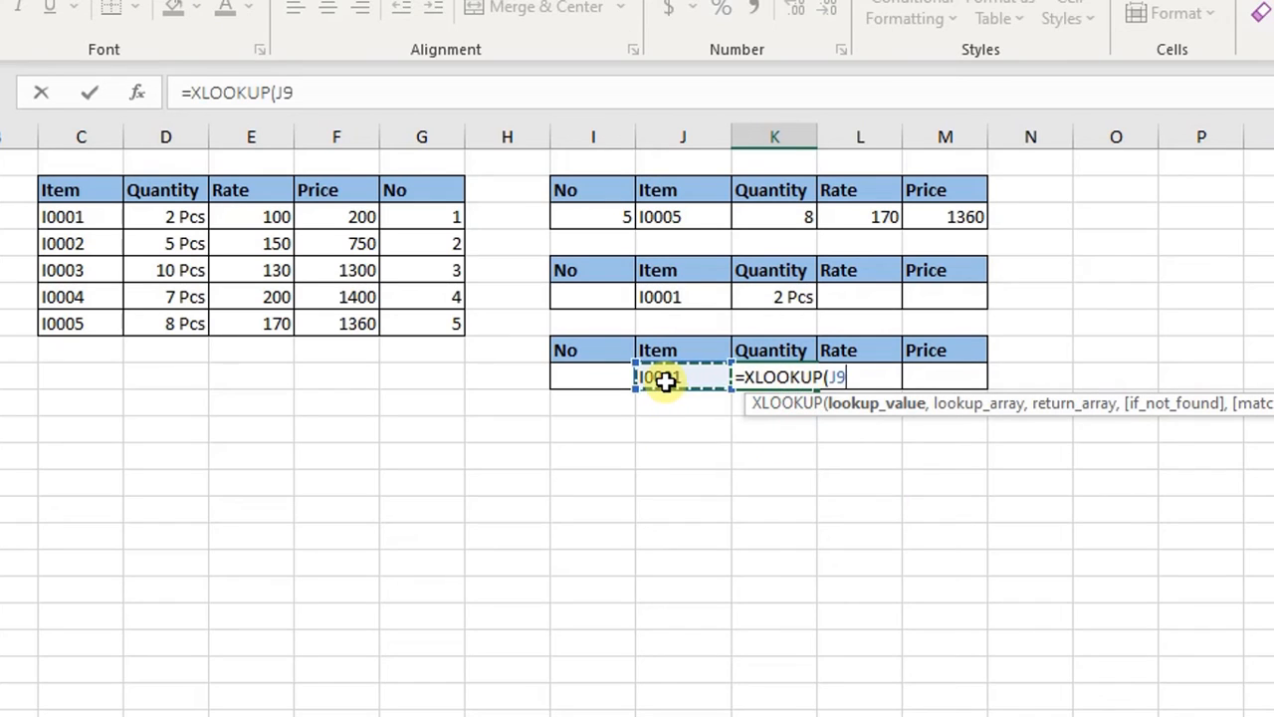
text(,)
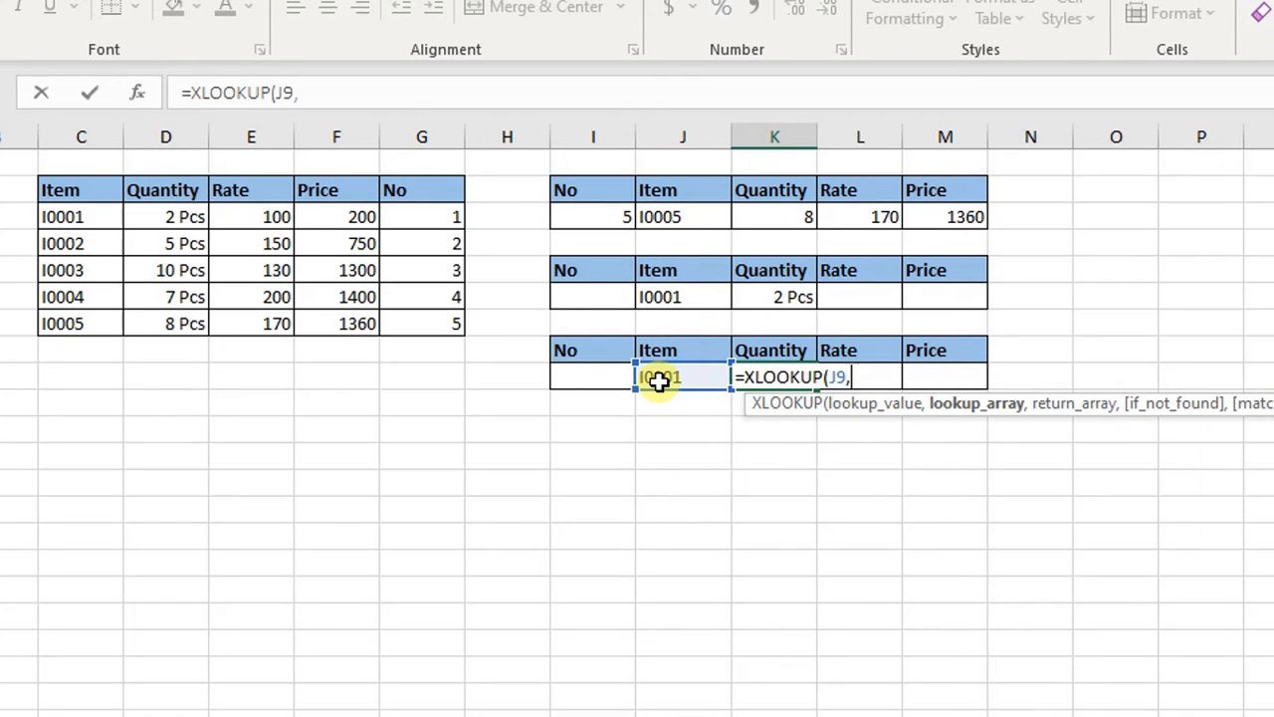
drag(68, 214, 74, 320)
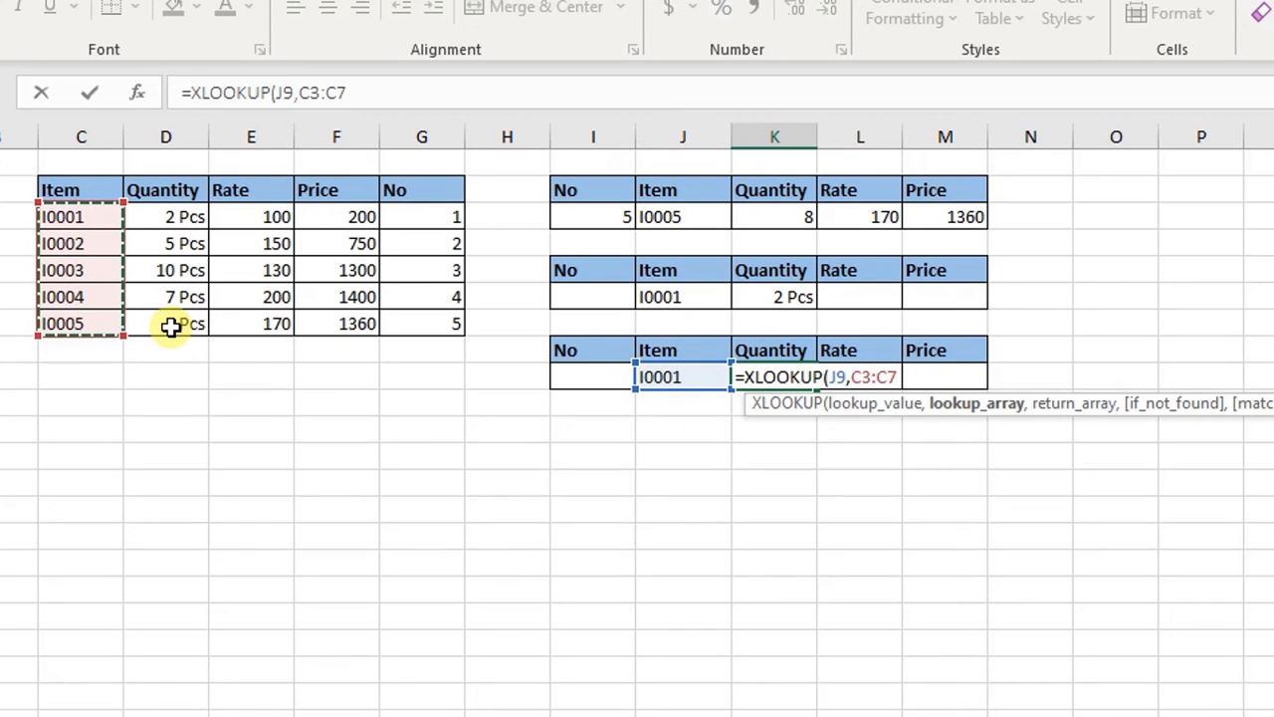
text(,)
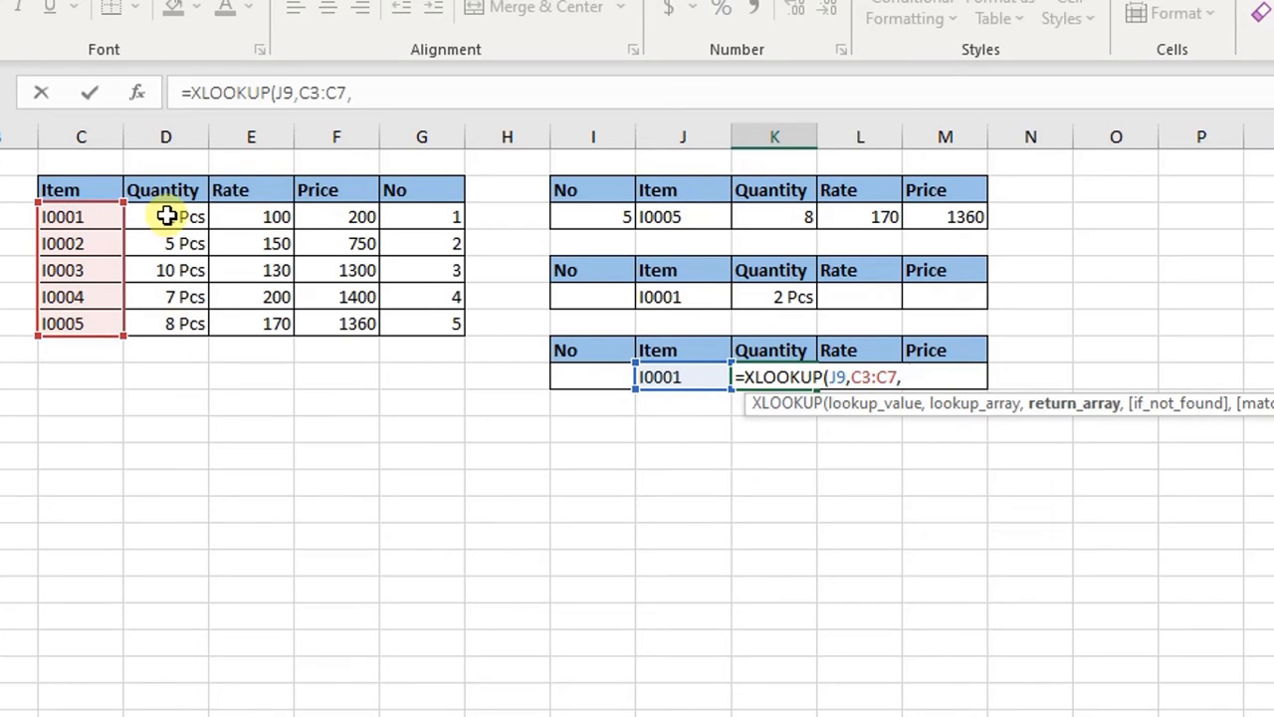
drag(170, 214, 170, 323)
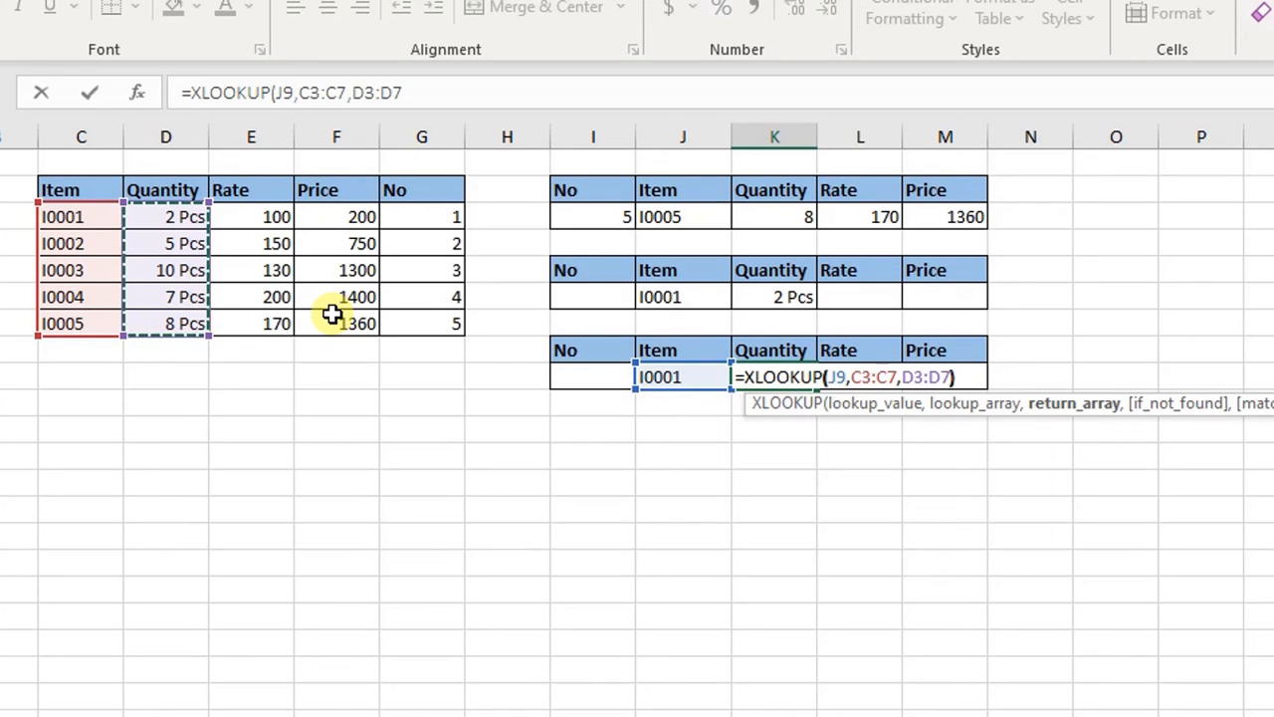
text())
key(Return)
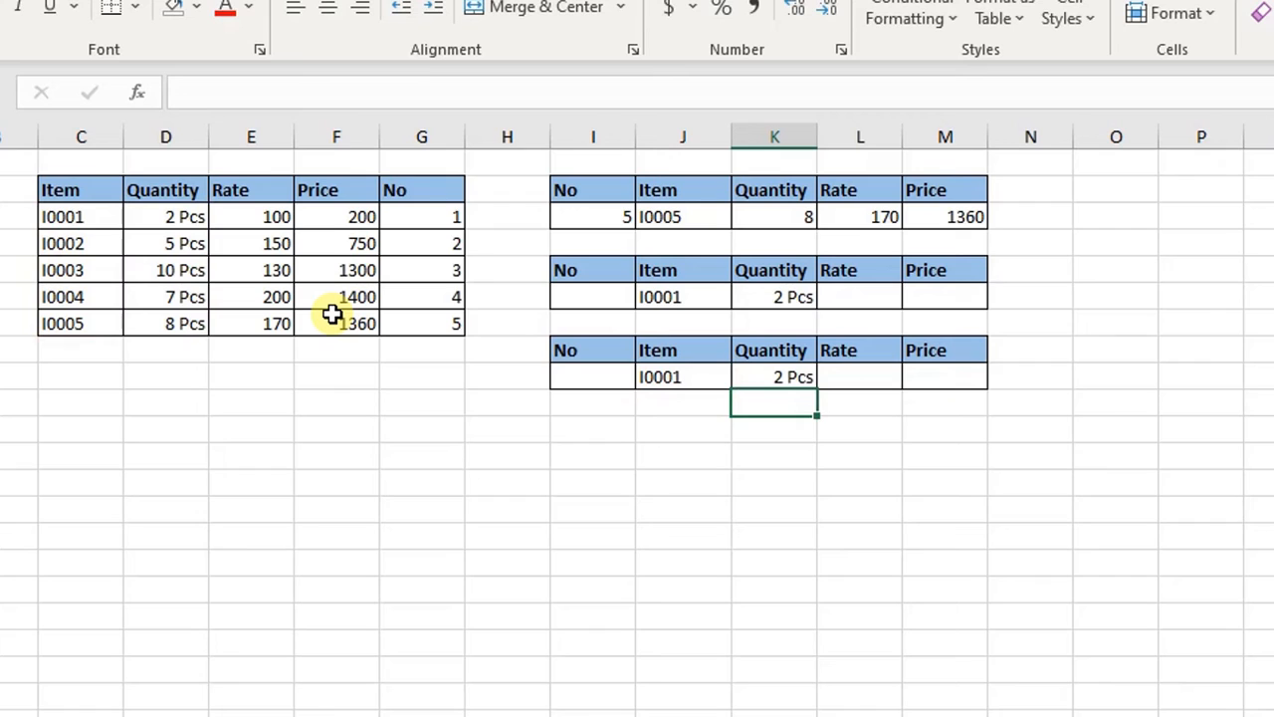
Step: Insert a blank column between the Item and Quantity columns of the source table
click(155, 126)
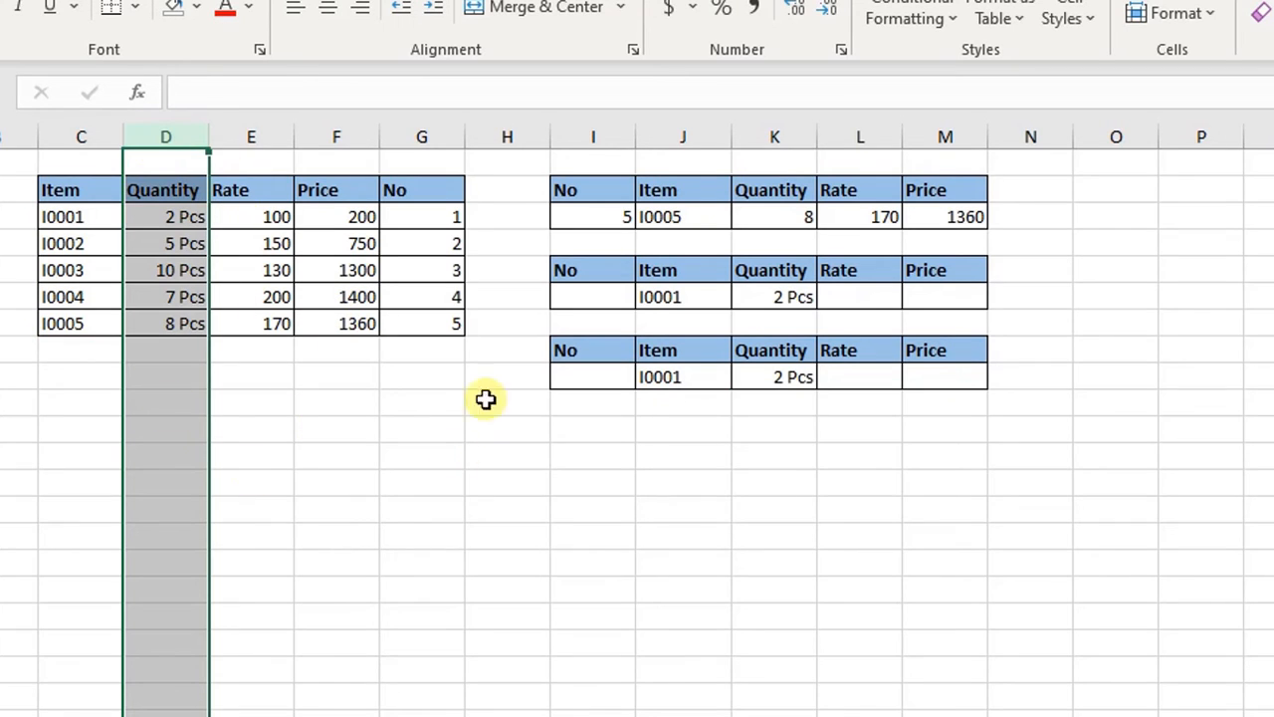
click(299, 460)
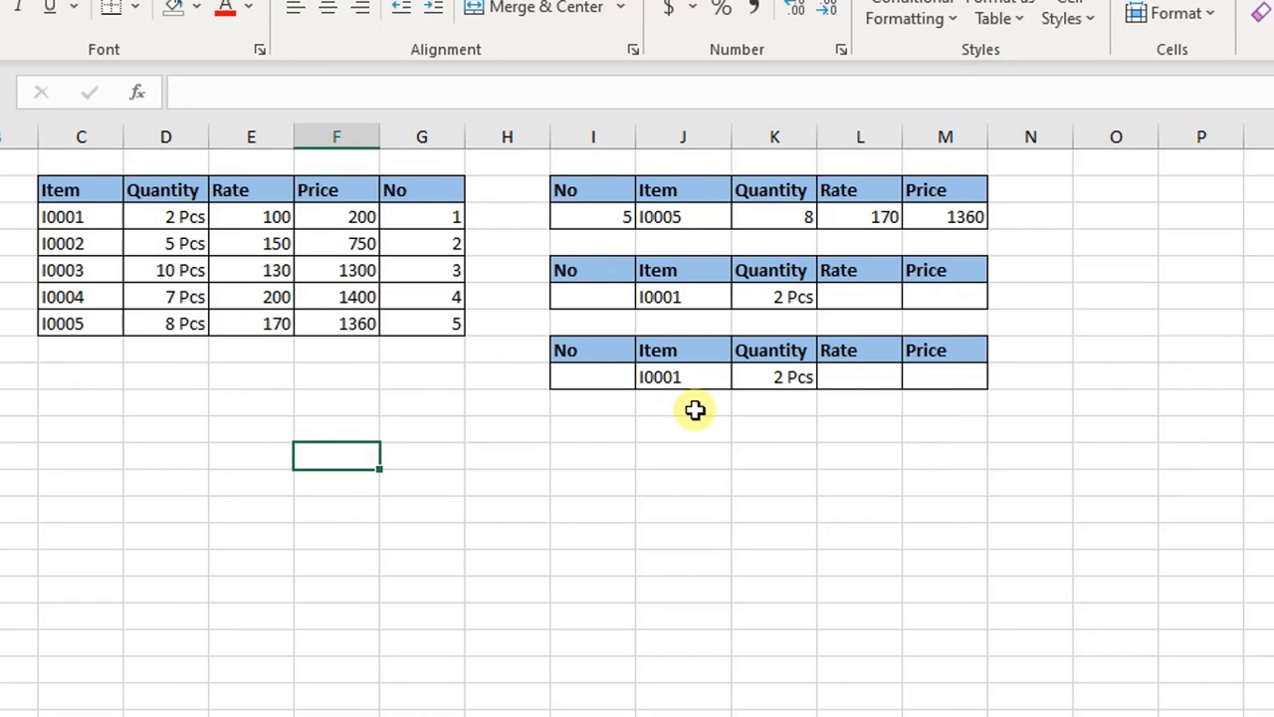
click(171, 139)
key(ctrl+shift+plus)
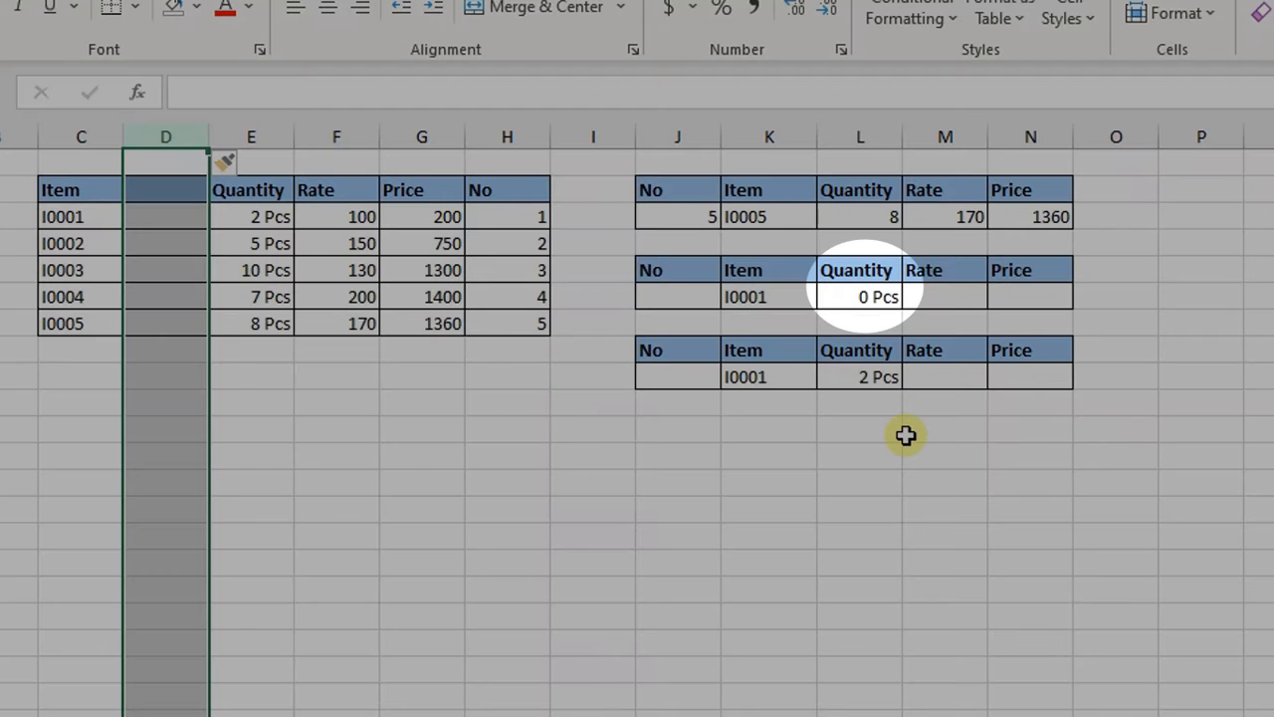
Step: Examine the VLOOKUP formula in L6 and the XLOOKUP formula in L9, comparing the column index with the return range
click(905, 435)
click(866, 296)
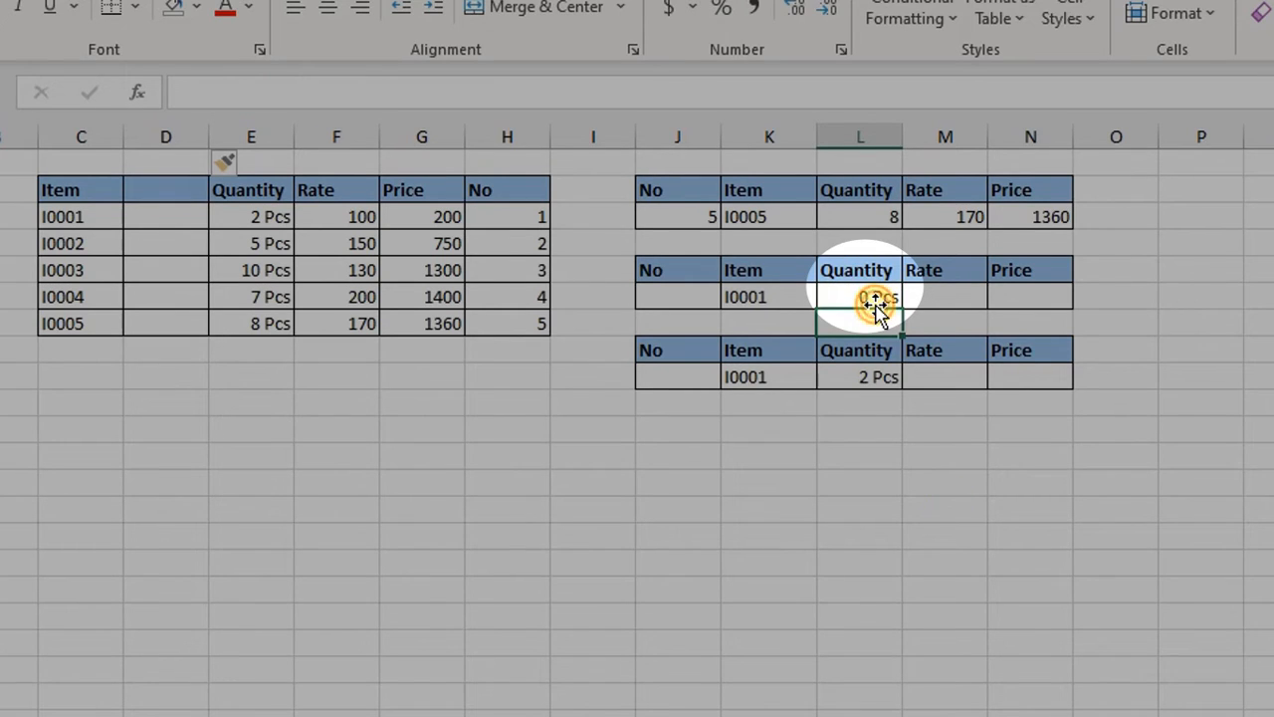
double_click(876, 303)
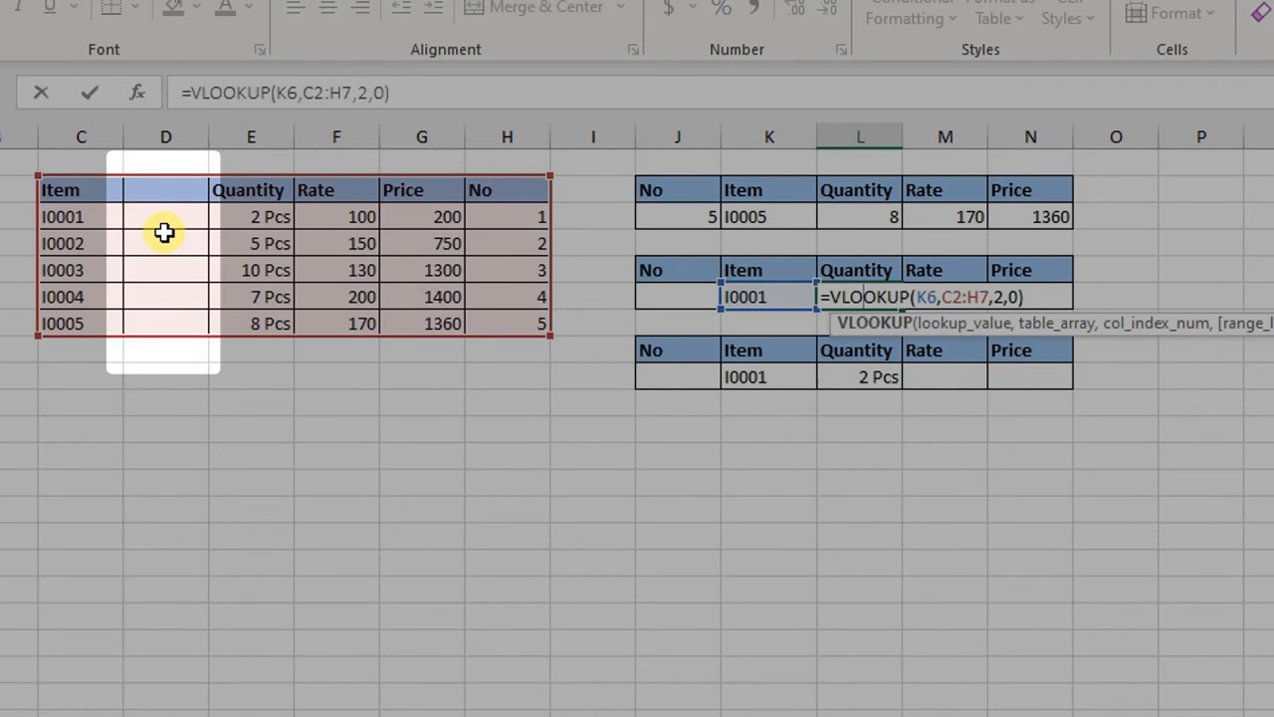
key(Return)
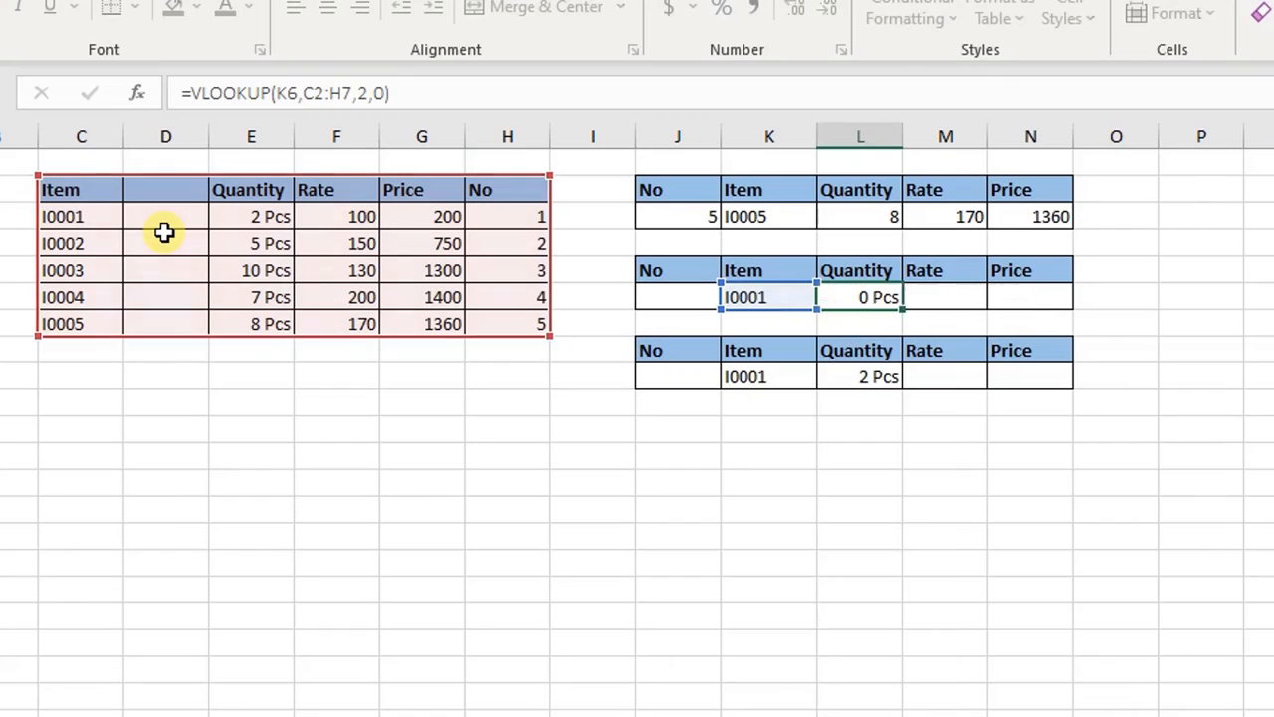
click(876, 370)
double_click(876, 370)
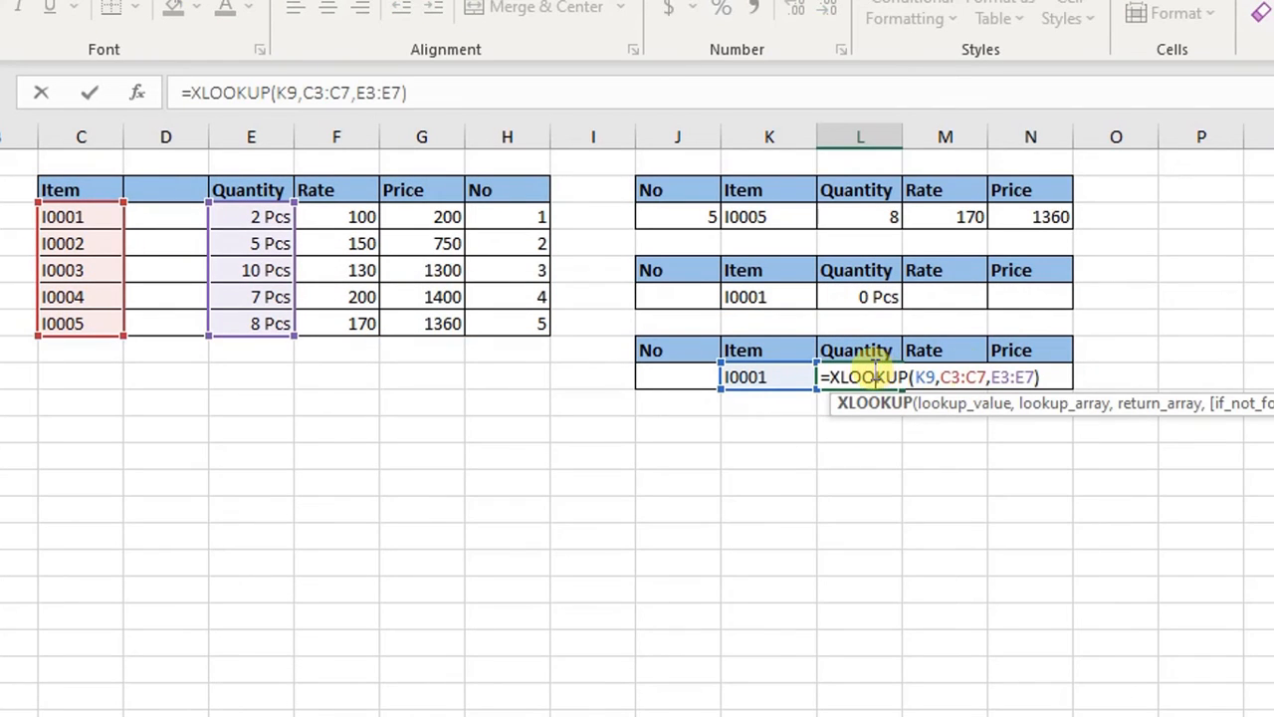
key(Return)
double_click(869, 379)
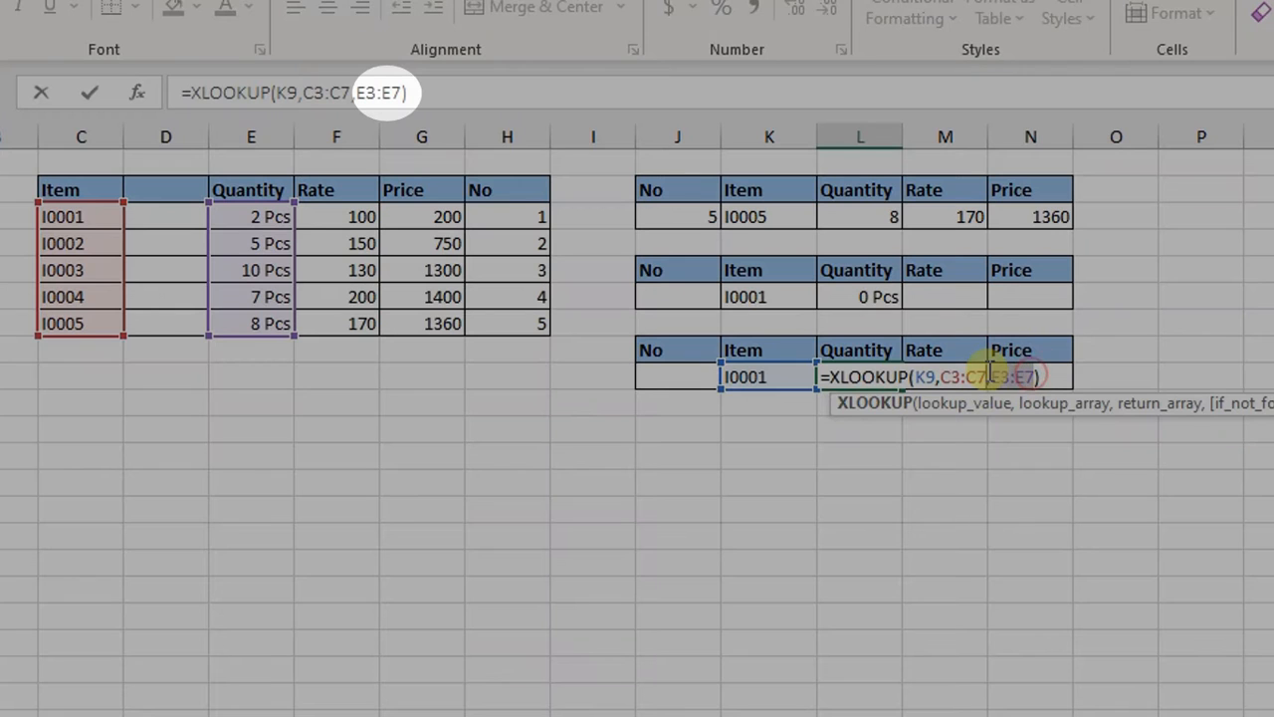
drag(1035, 376, 993, 378)
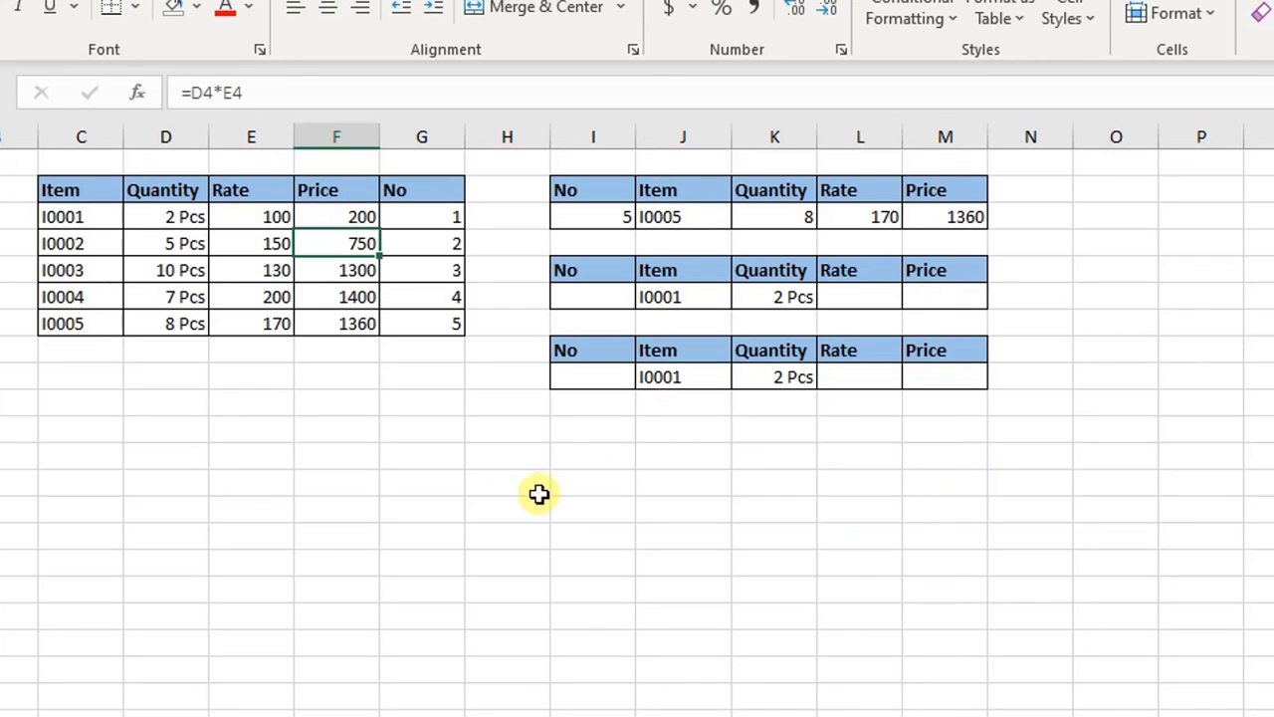
click(299, 485)
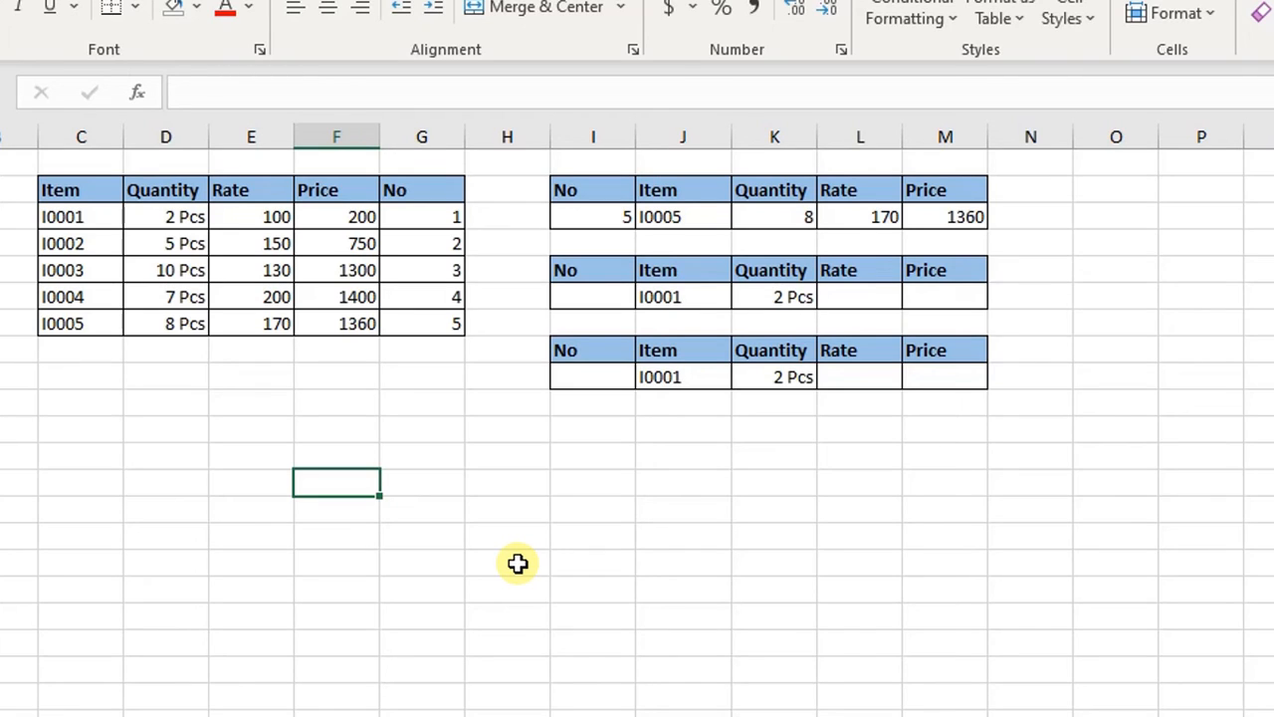
Step: Enter =XLOOKUP(J9,C3:C7,D3:D7*E3:E7) in M9 to calculate the item's Price in the third lookup table from Quantity times Rate
click(355, 210)
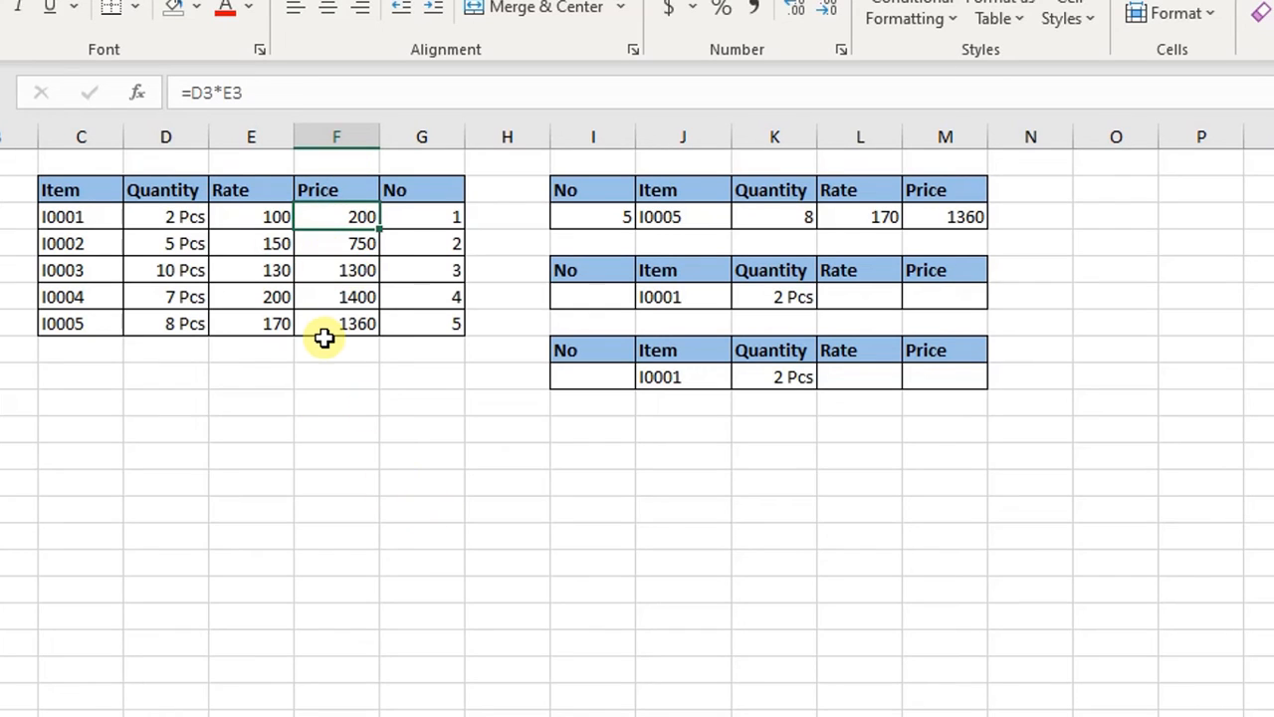
click(671, 440)
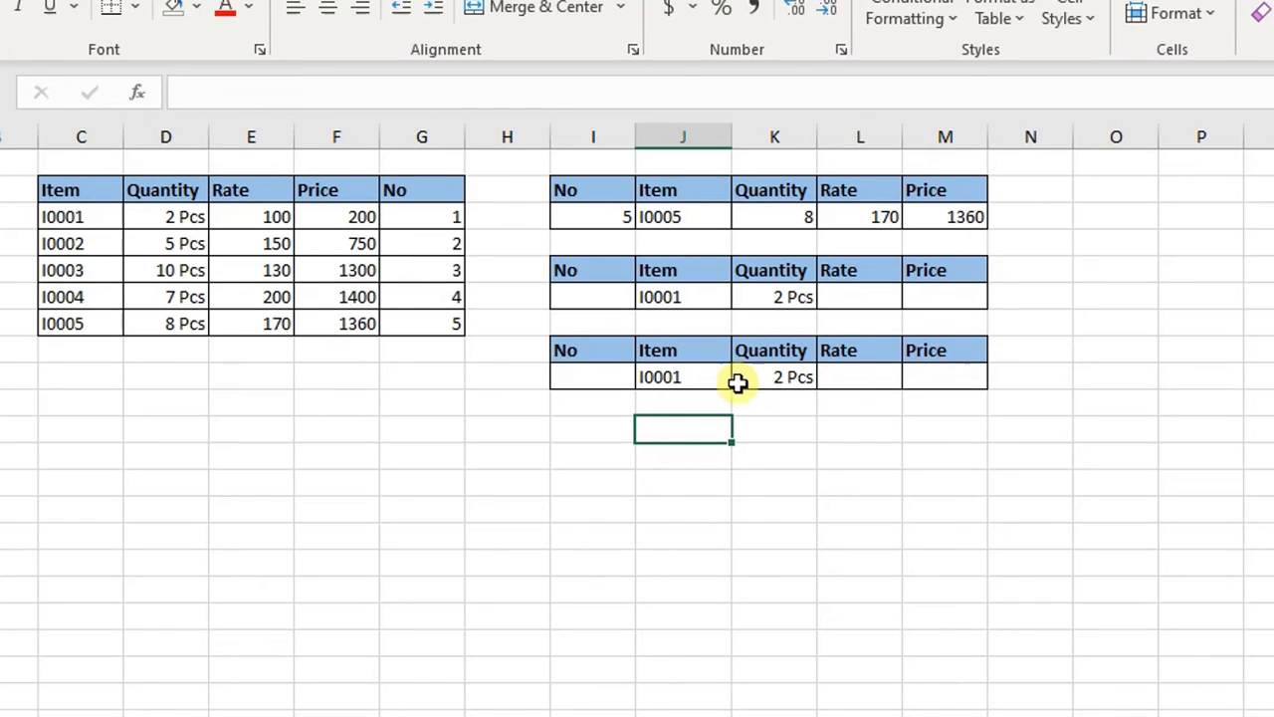
click(923, 374)
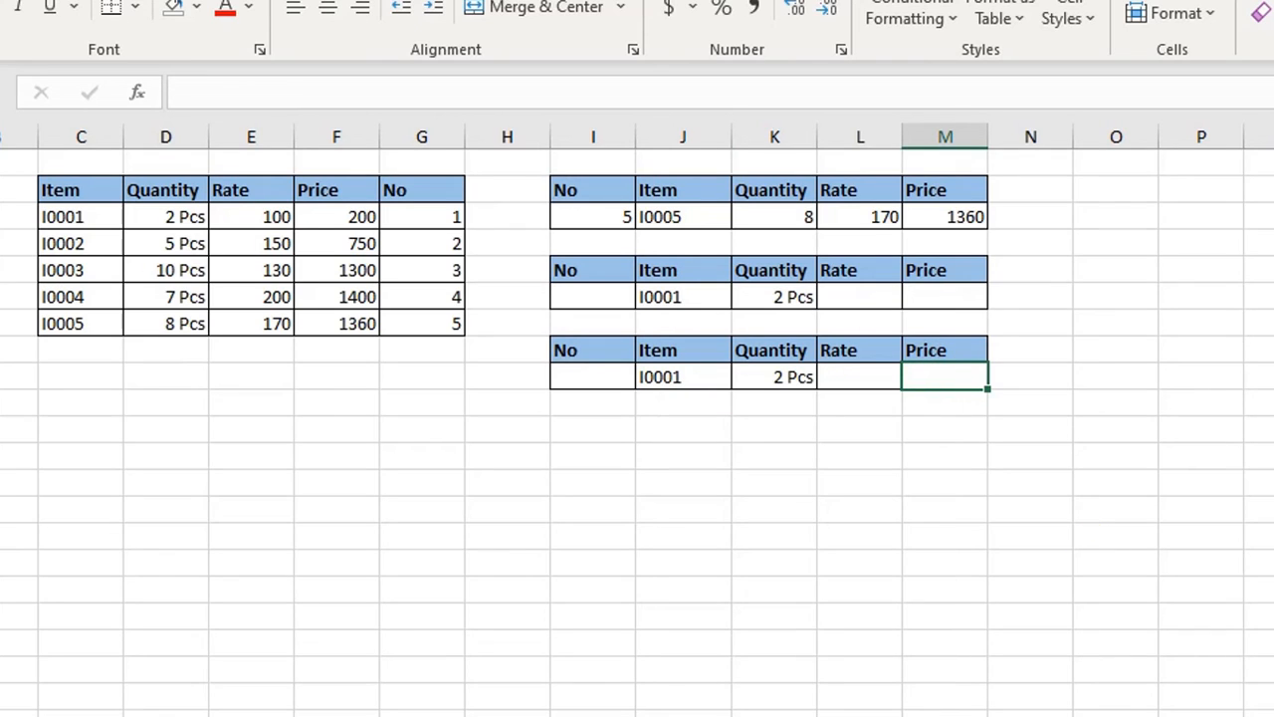
text(=XLOOKUP()
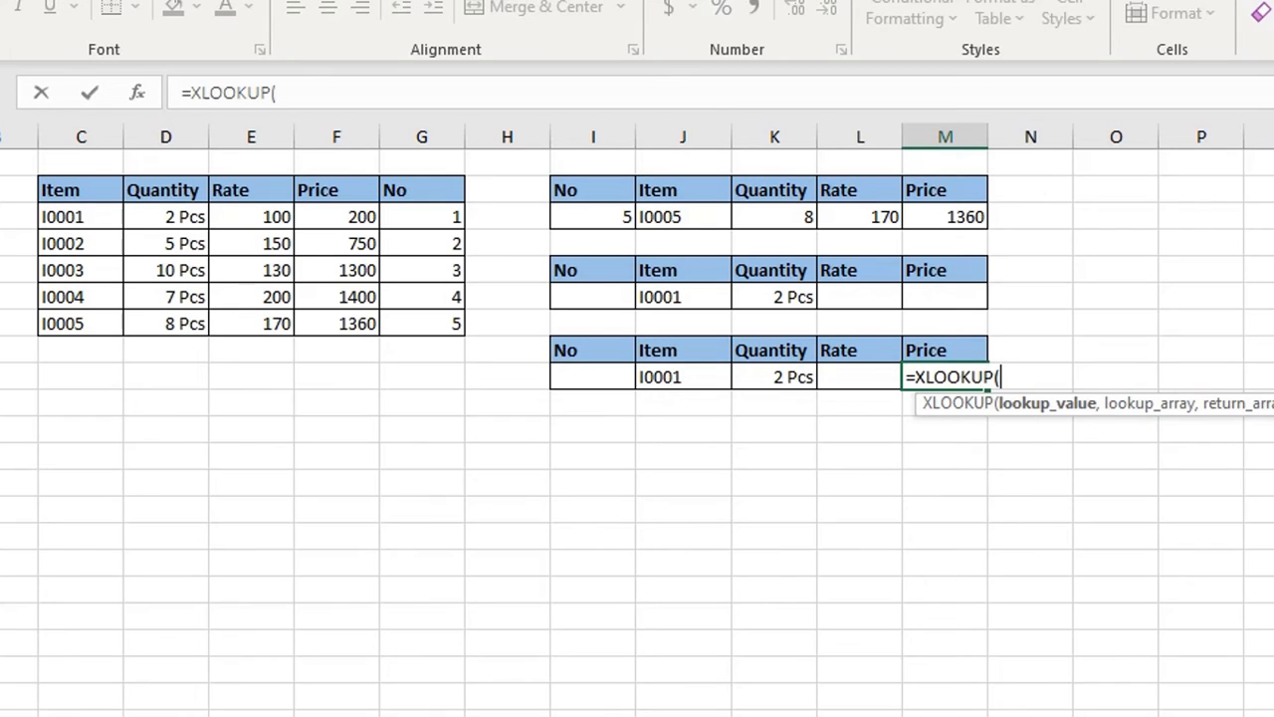
click(665, 376)
text(,)
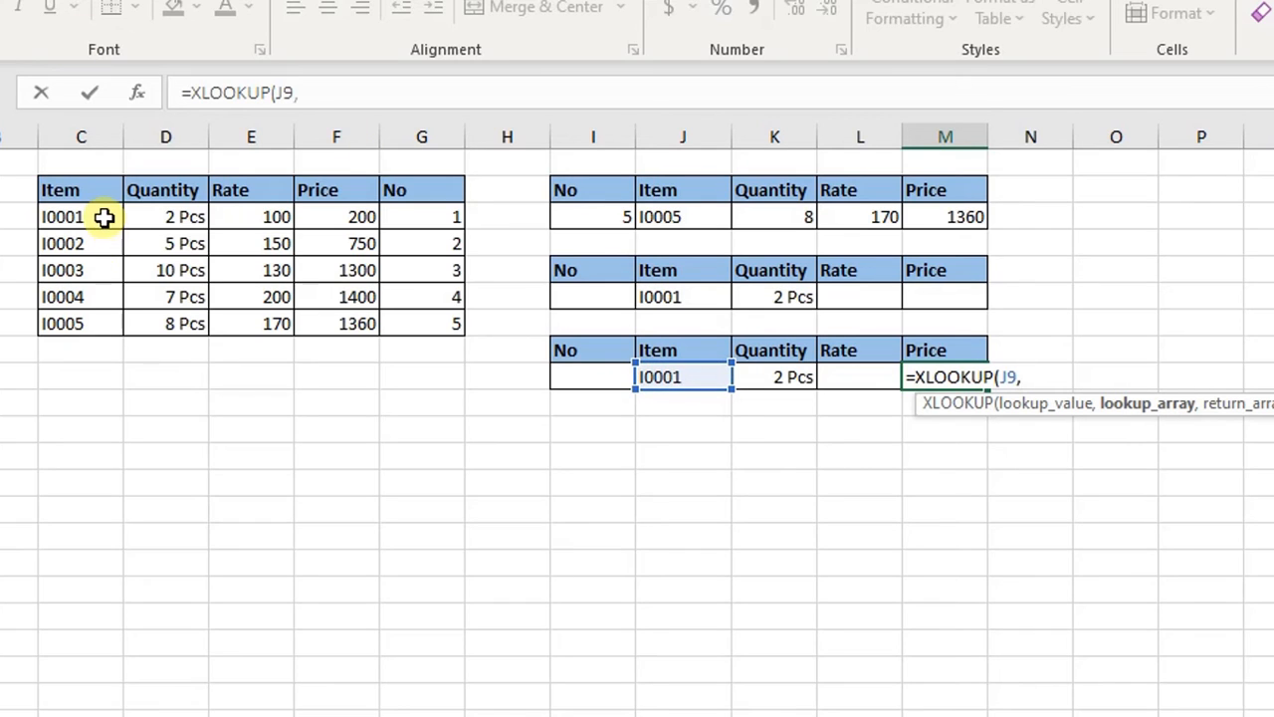
drag(104, 216, 100, 322)
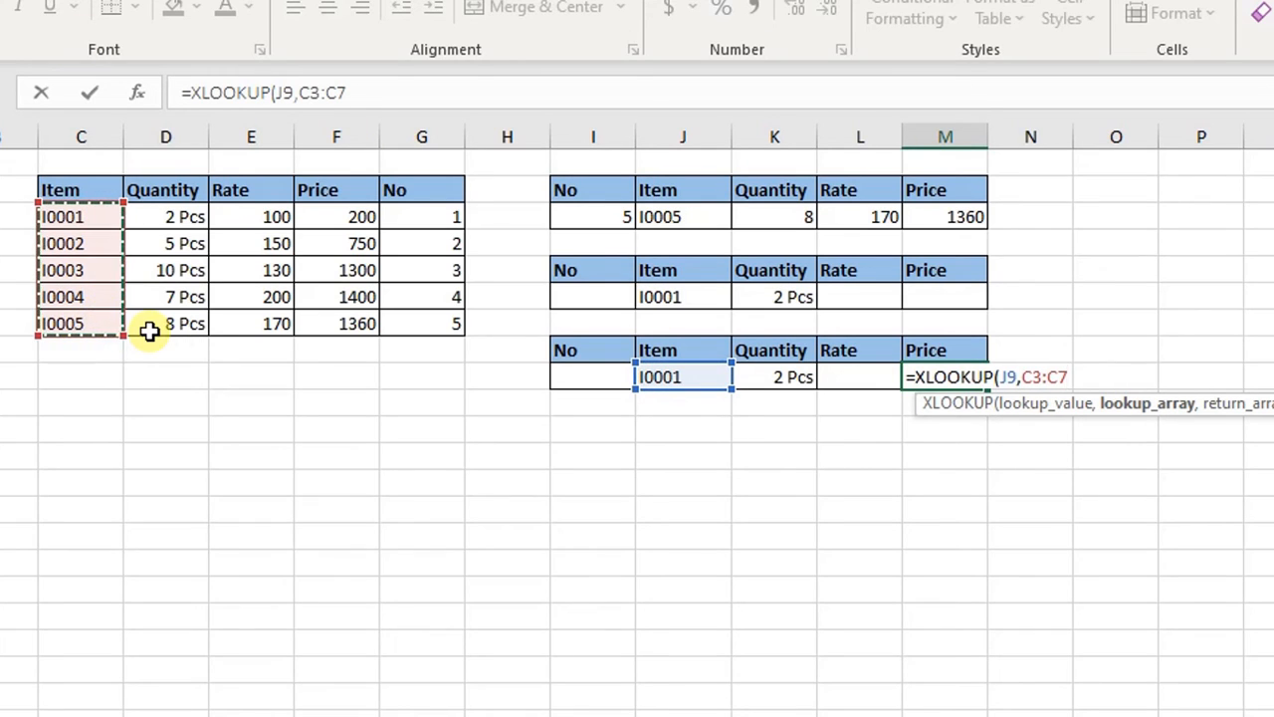
text(,)
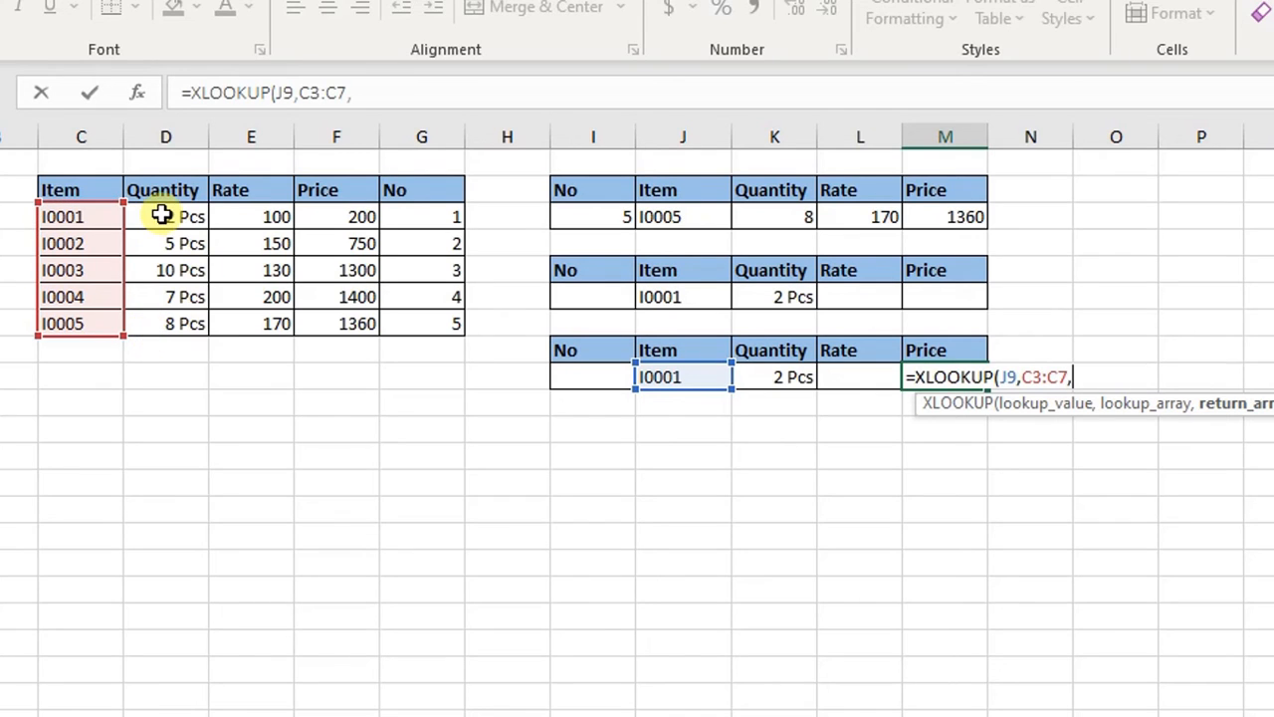
drag(163, 215, 171, 318)
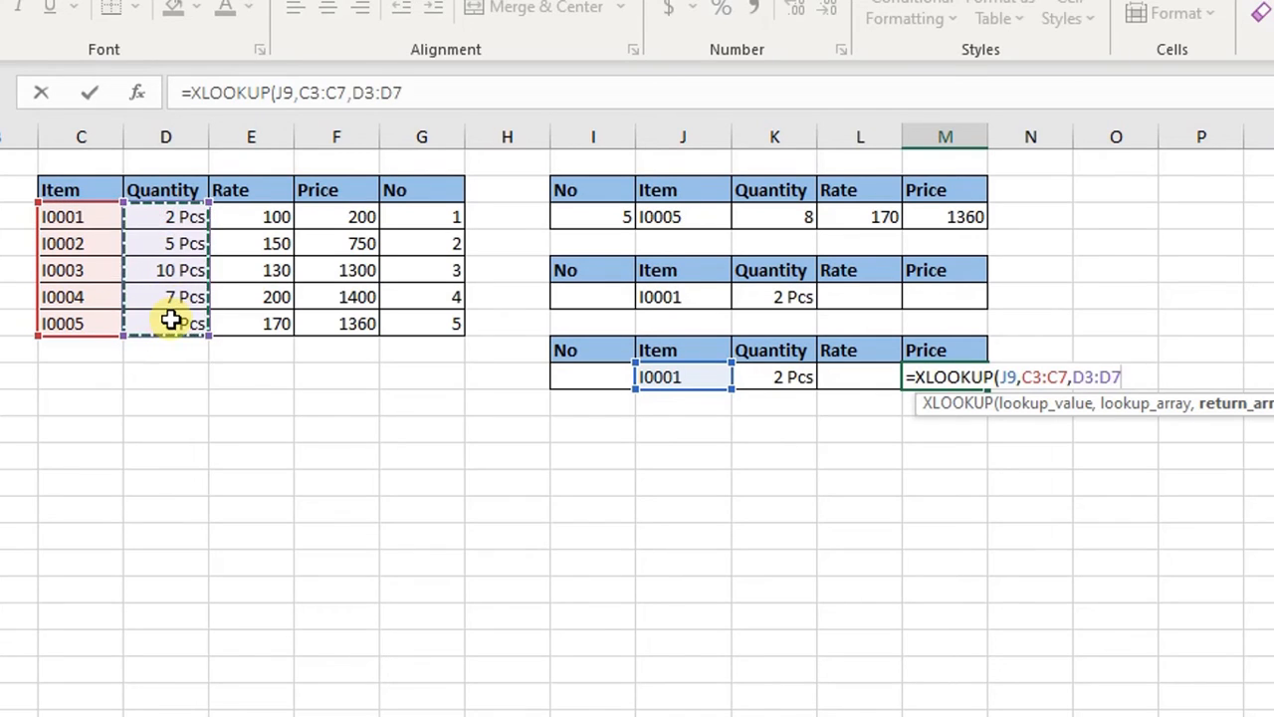
text(*)
drag(251, 213, 237, 318)
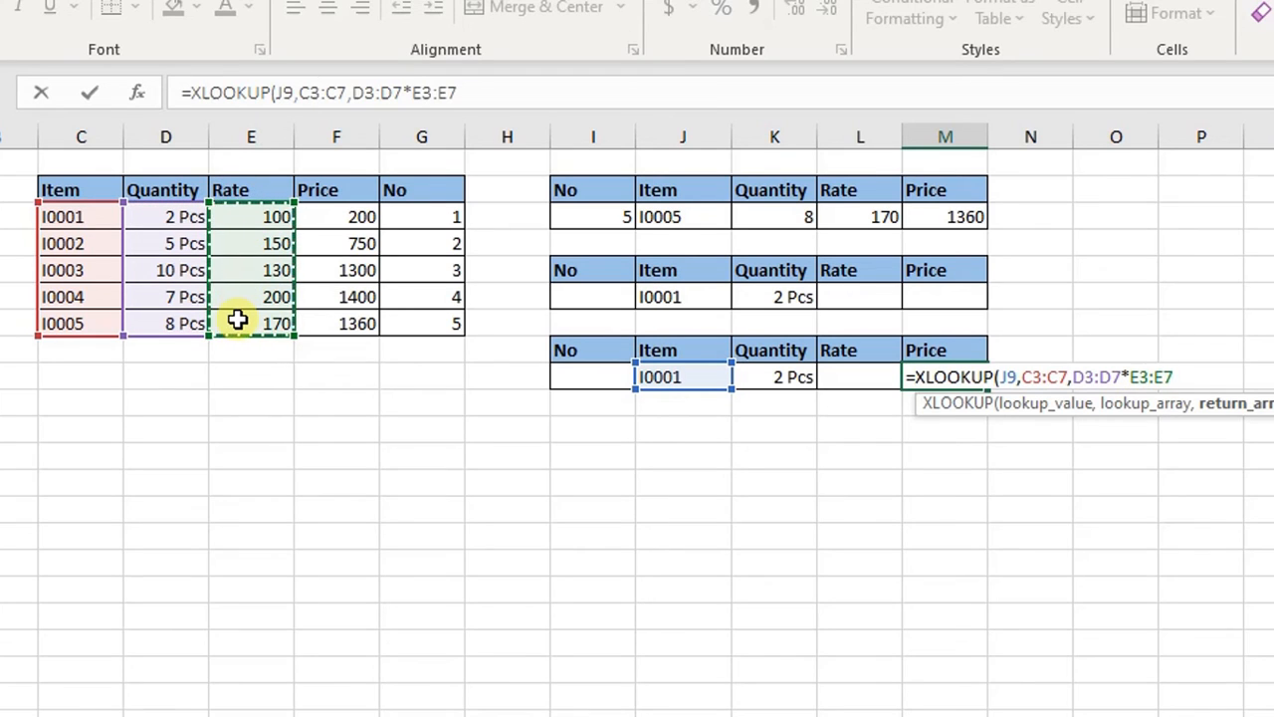
key(Return)
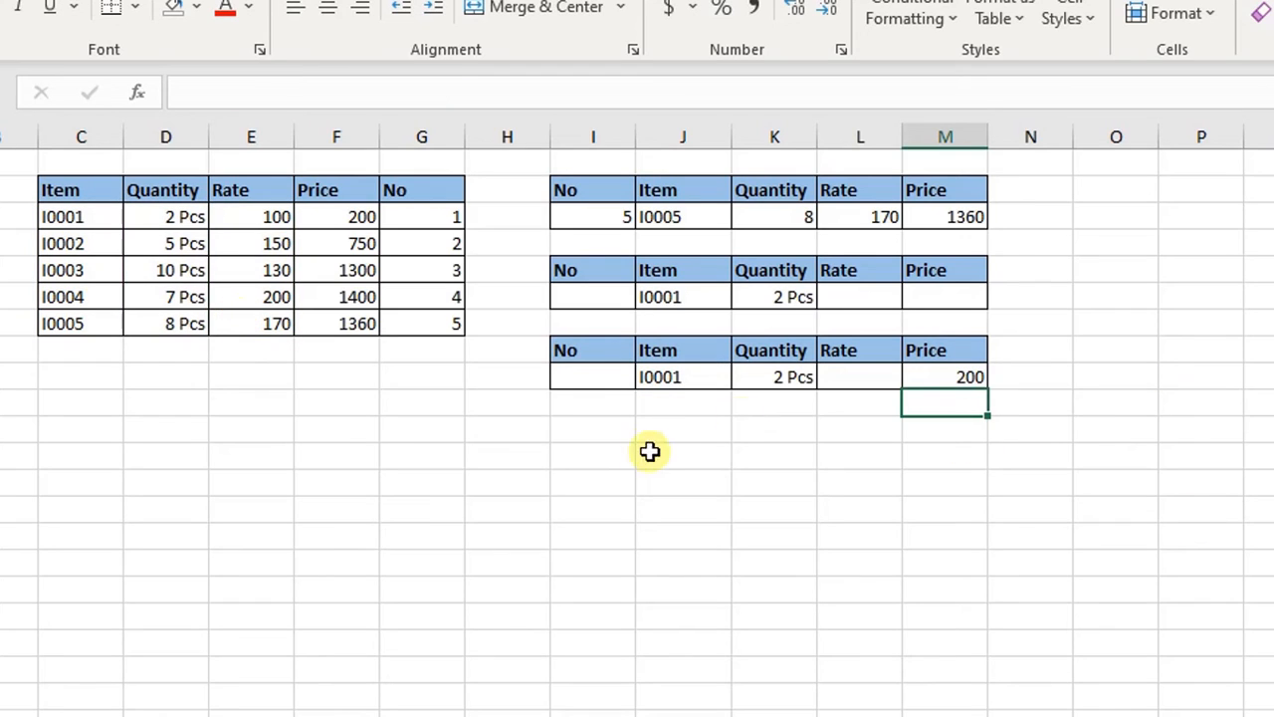
click(958, 372)
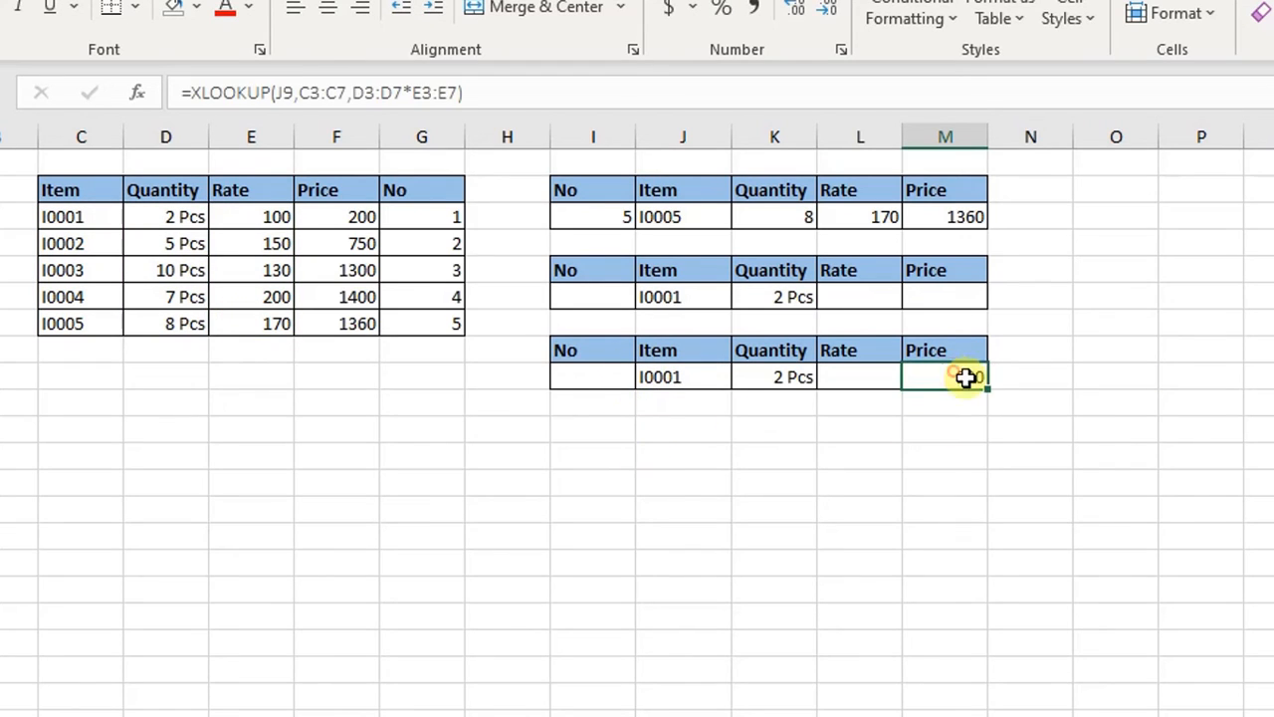
Step: Change the item code in J9 to I0003 and check the calculated Price against that item's row in the source table
double_click(703, 376)
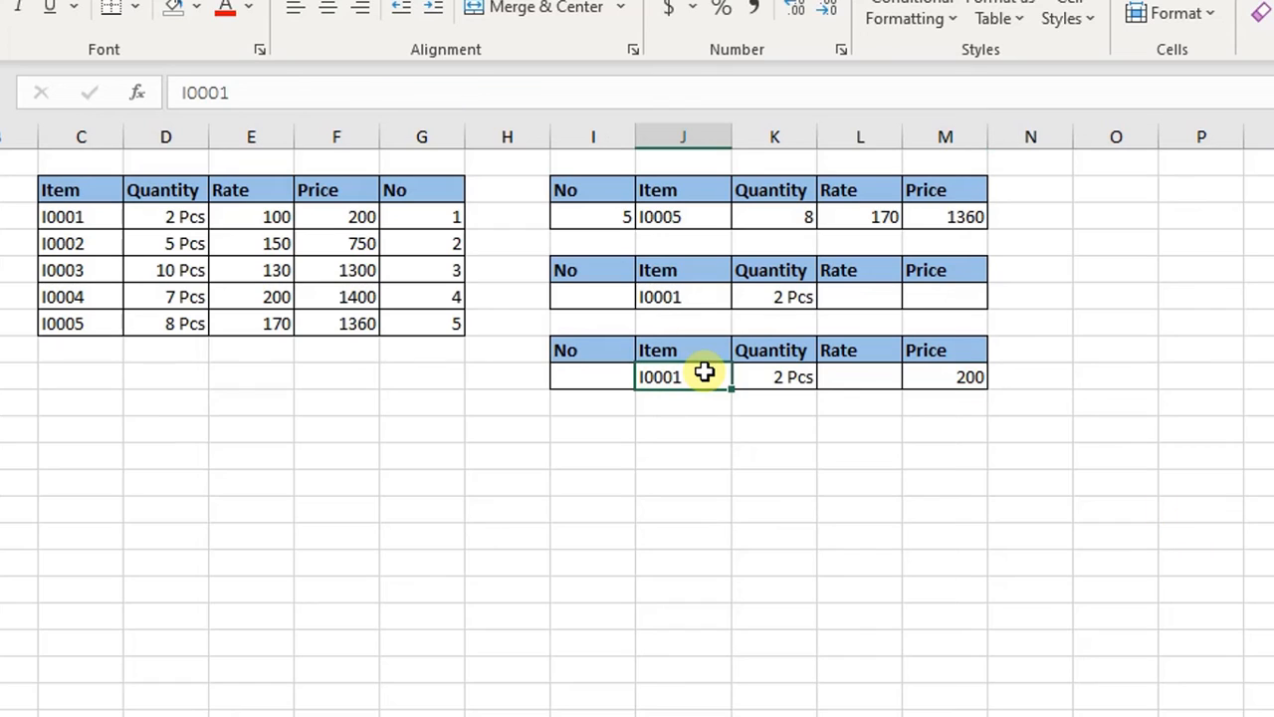
key(BackSpace)
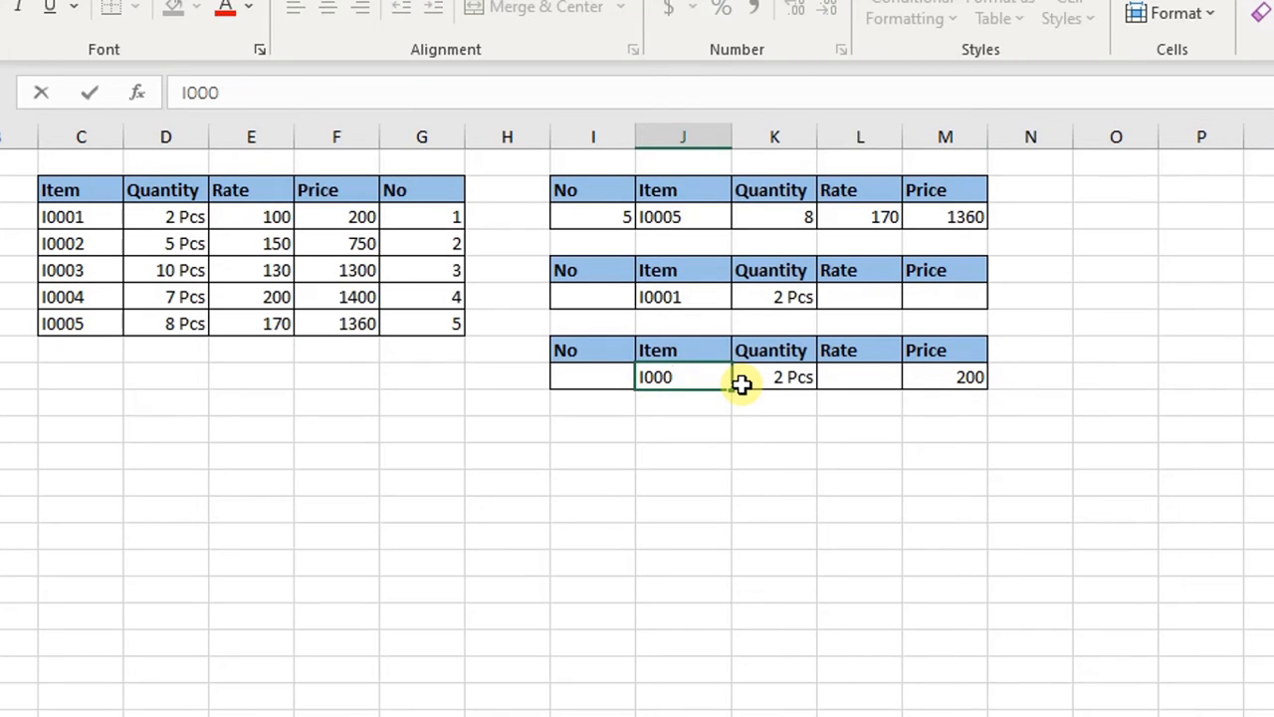
text(3)
key(Return)
click(956, 384)
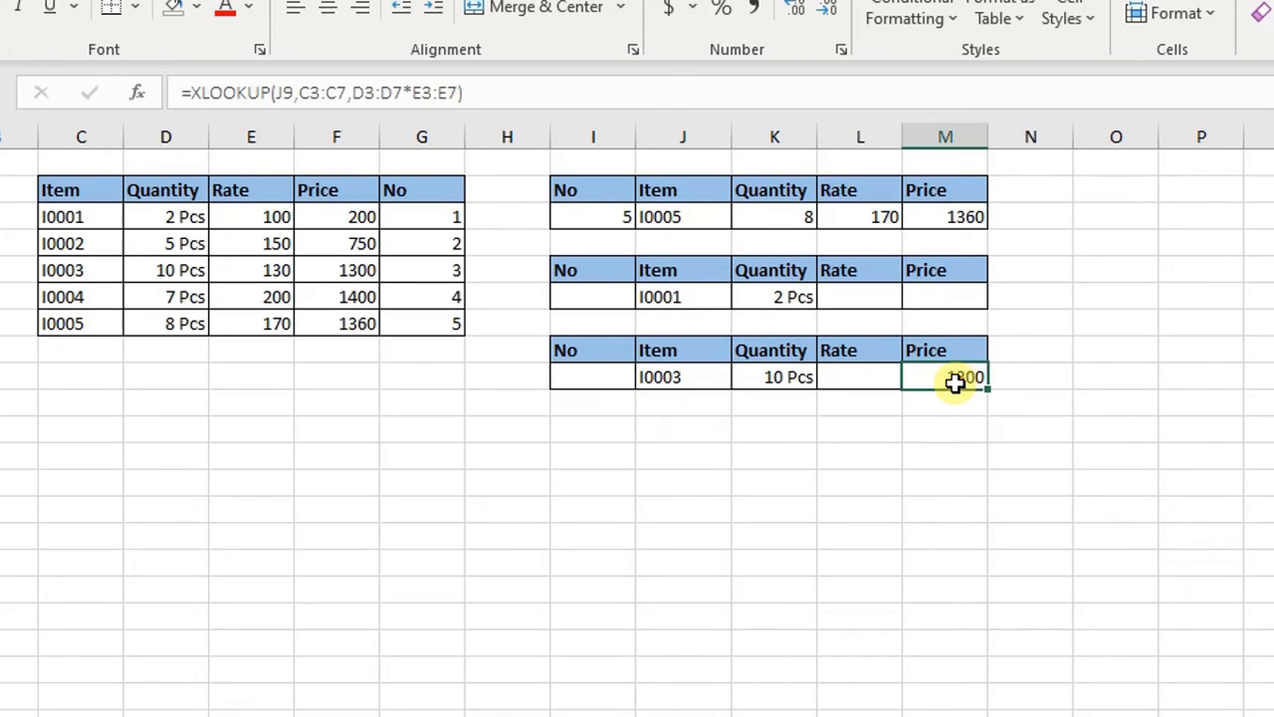
drag(63, 270, 425, 274)
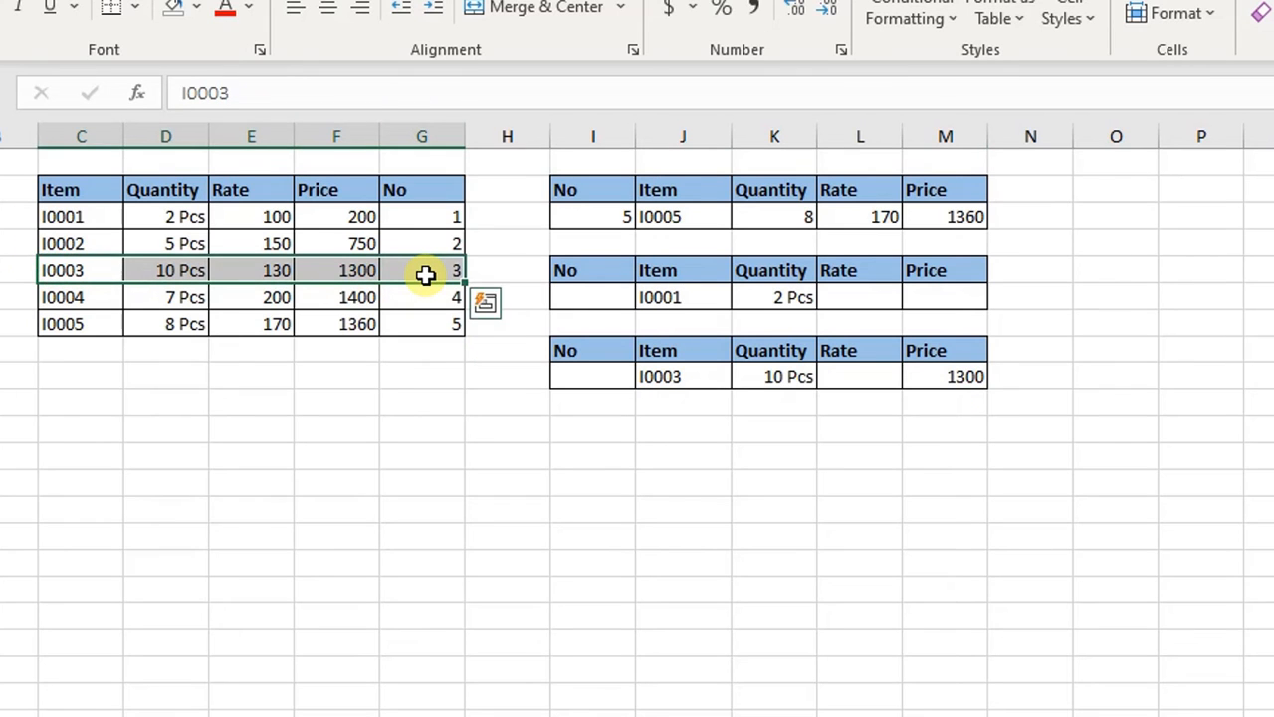
click(931, 450)
click(962, 375)
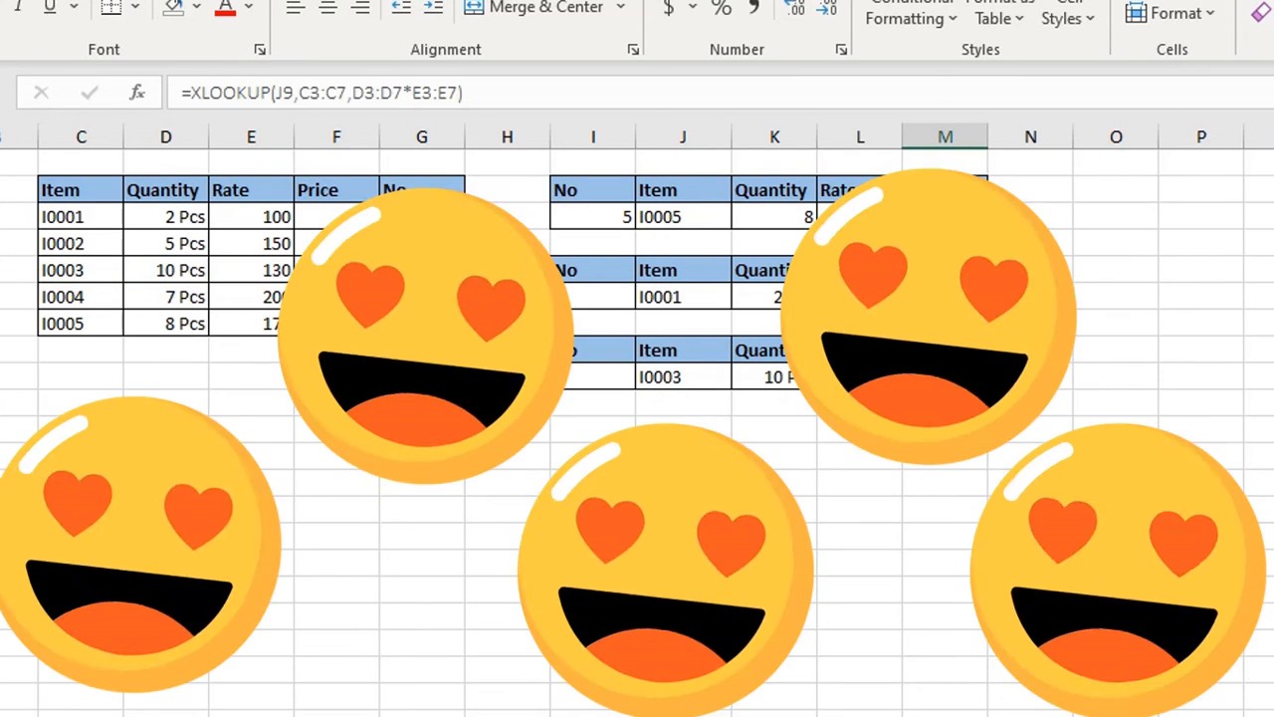
click(1099, 348)
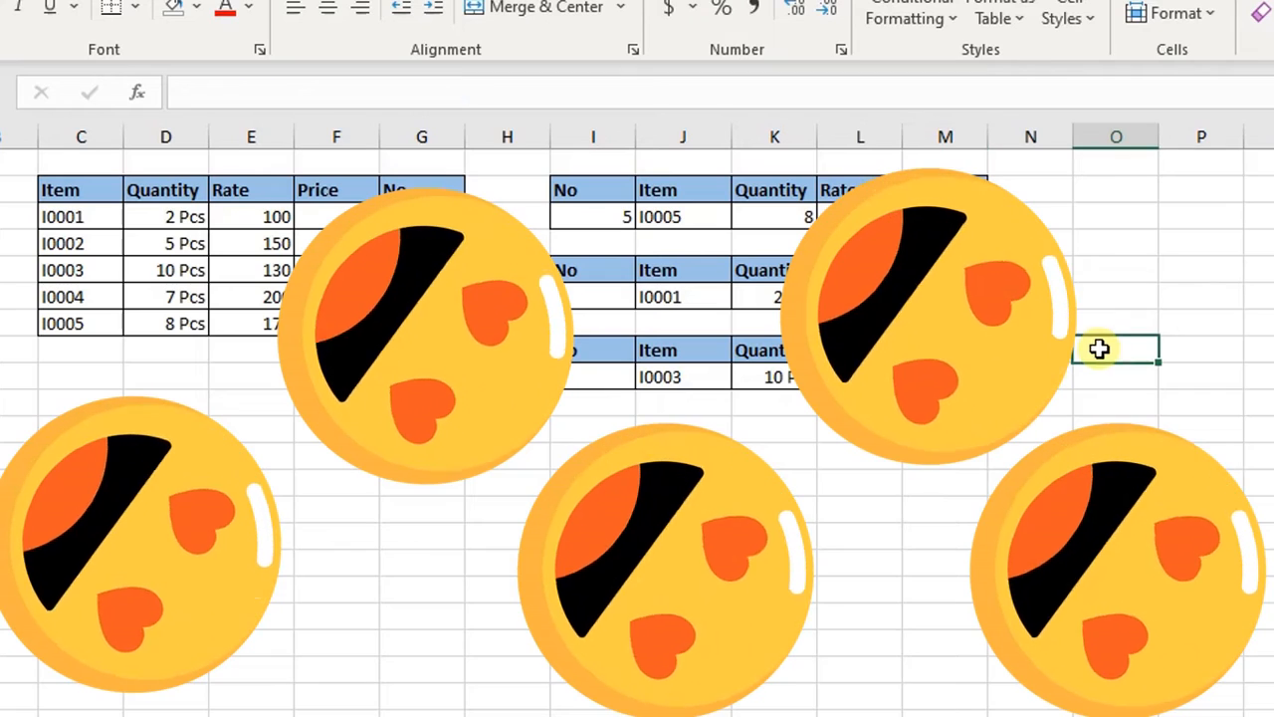
click(950, 377)
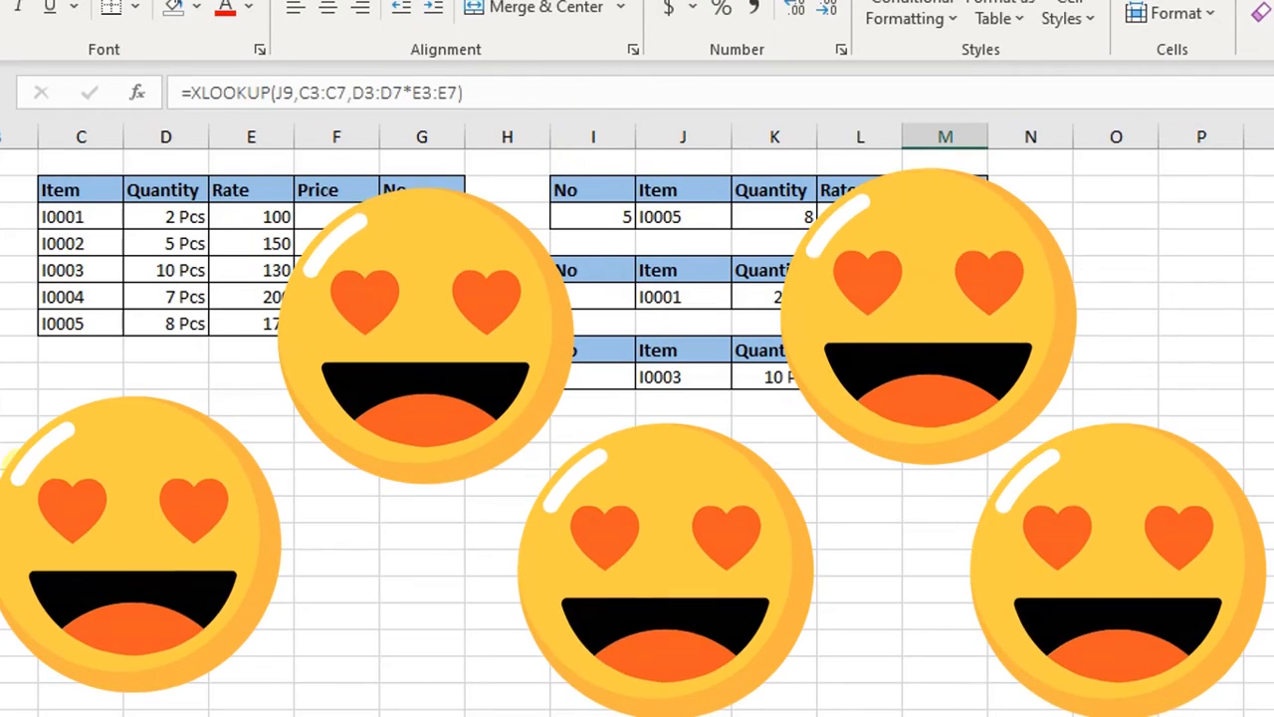
click(329, 188)
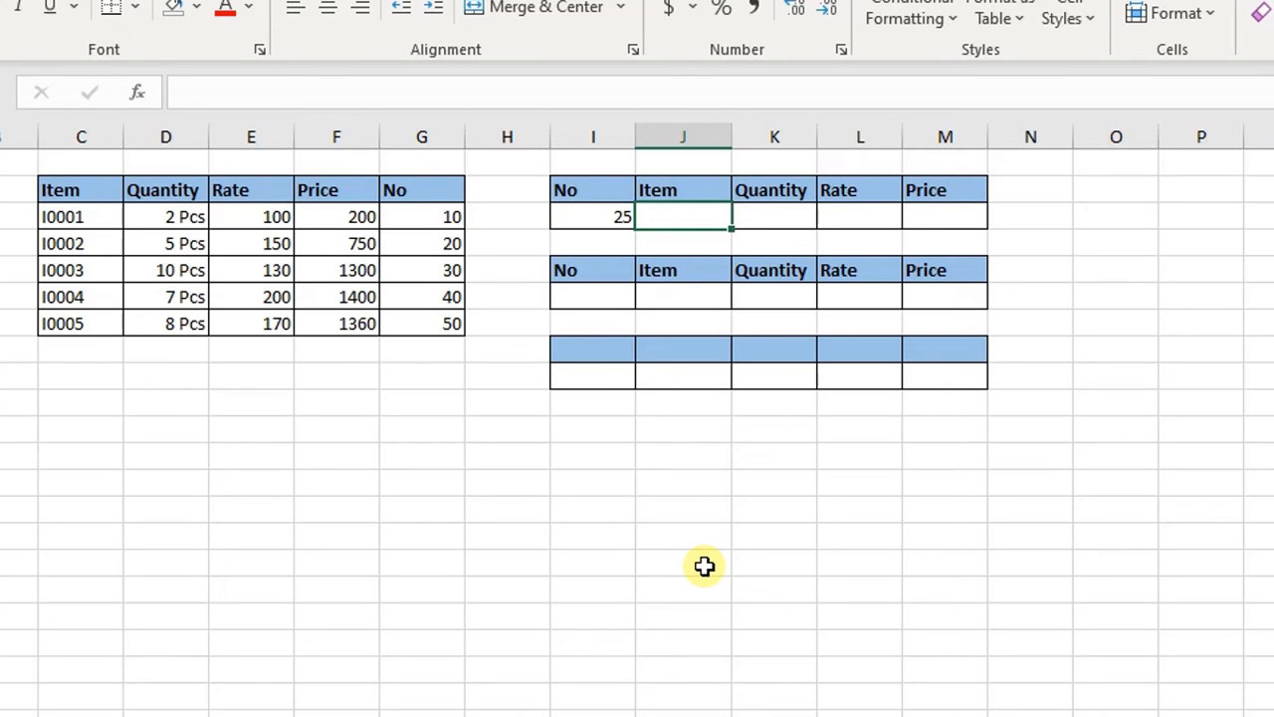
Step: Enter =XLOOKUP(I3,G3:G7,C3:F7) in J3 and compare the lookup No in I3 with the source table's No column
text(=xl)
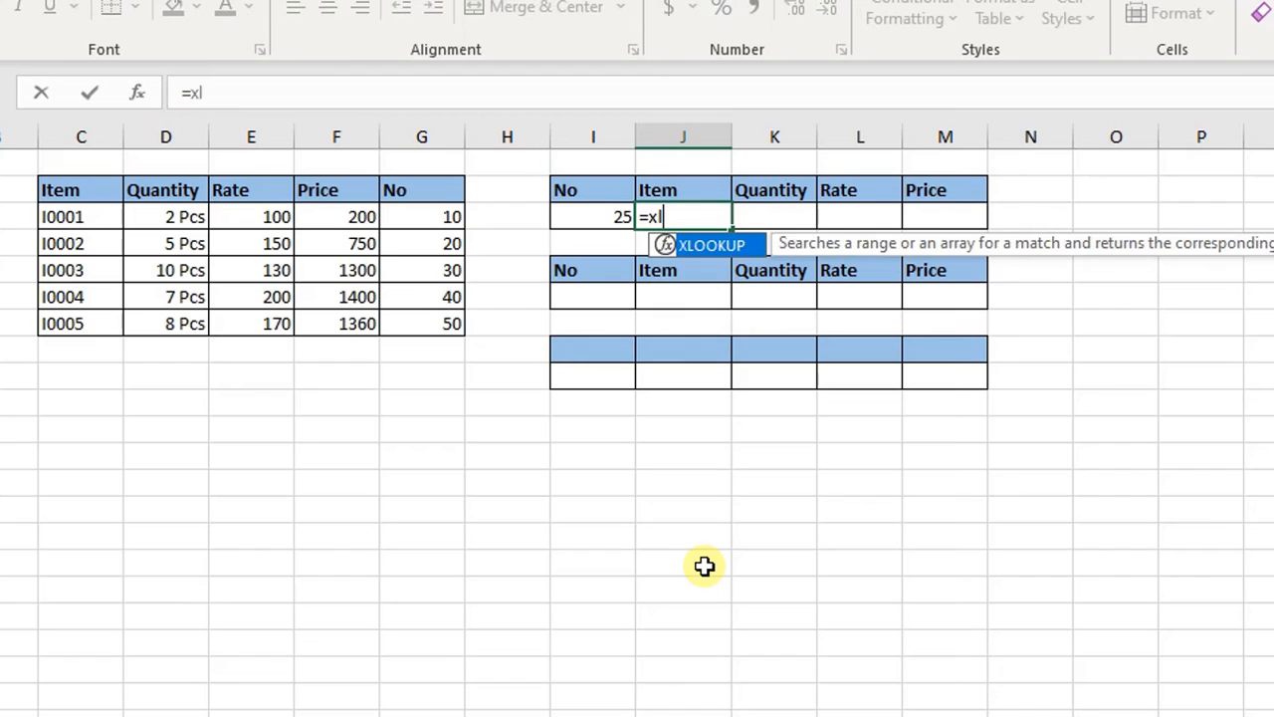
key(Tab)
click(601, 216)
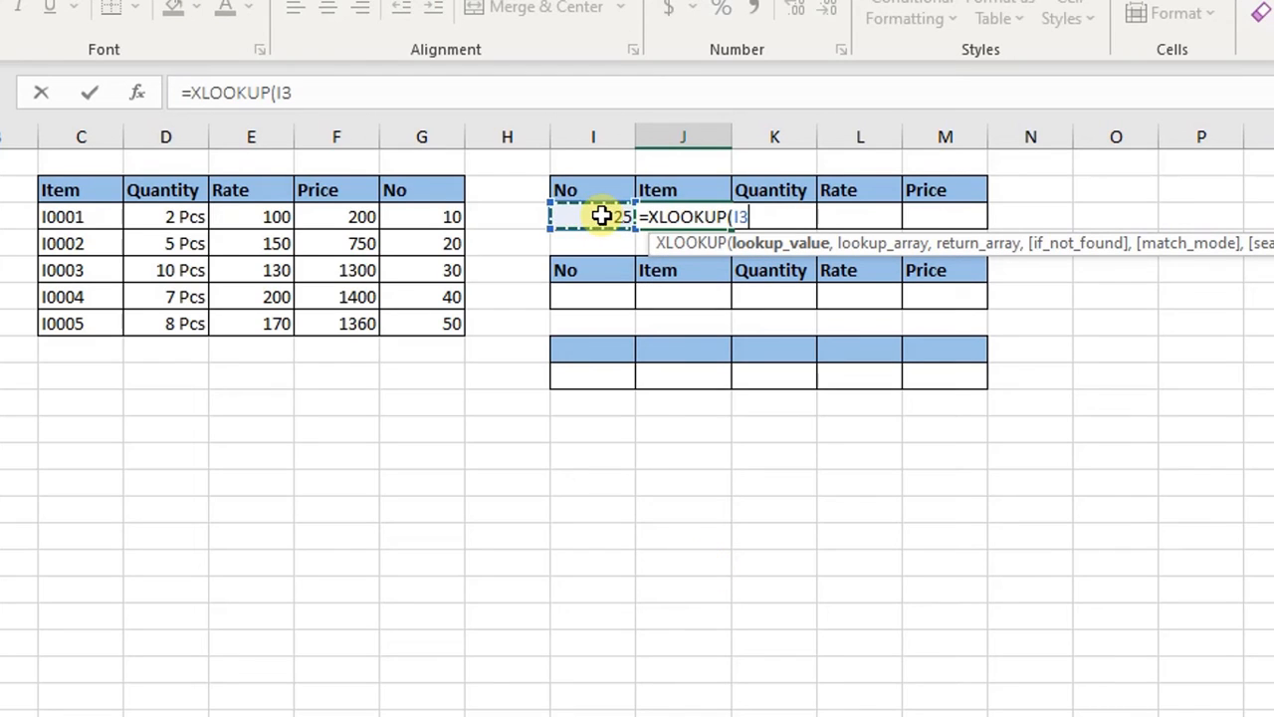
text(,)
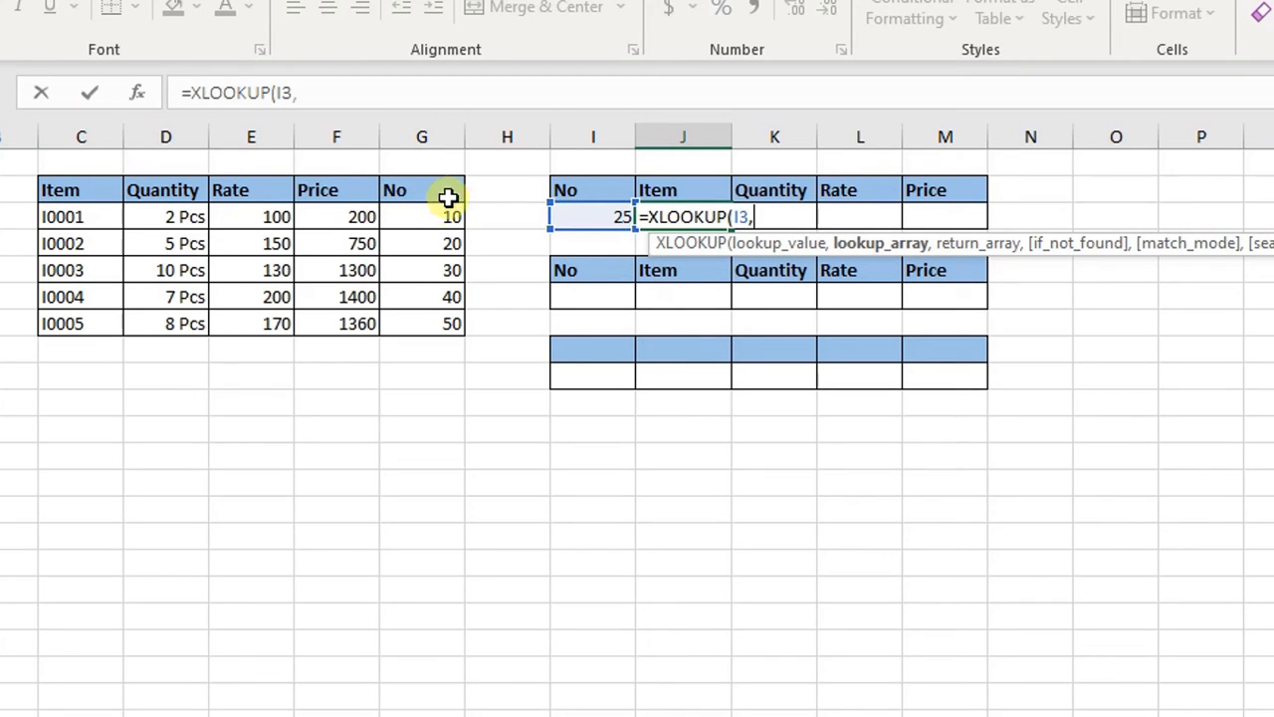
drag(438, 214, 452, 338)
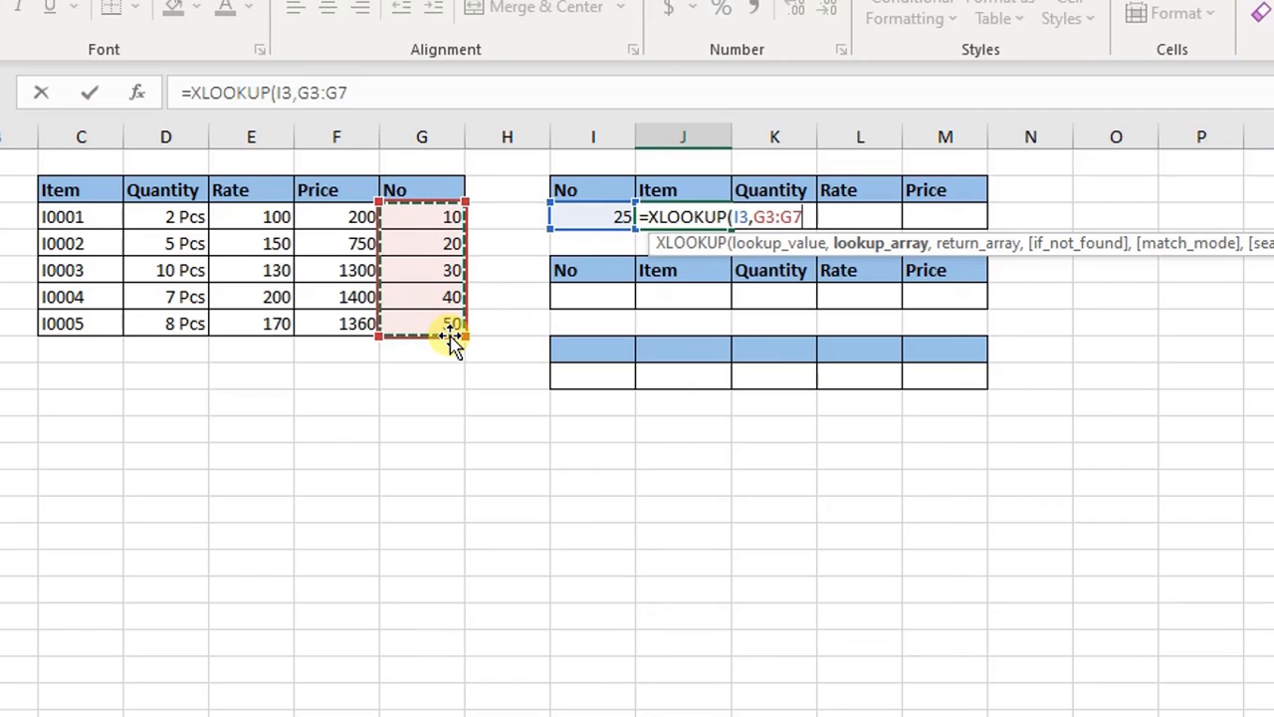
text(,)
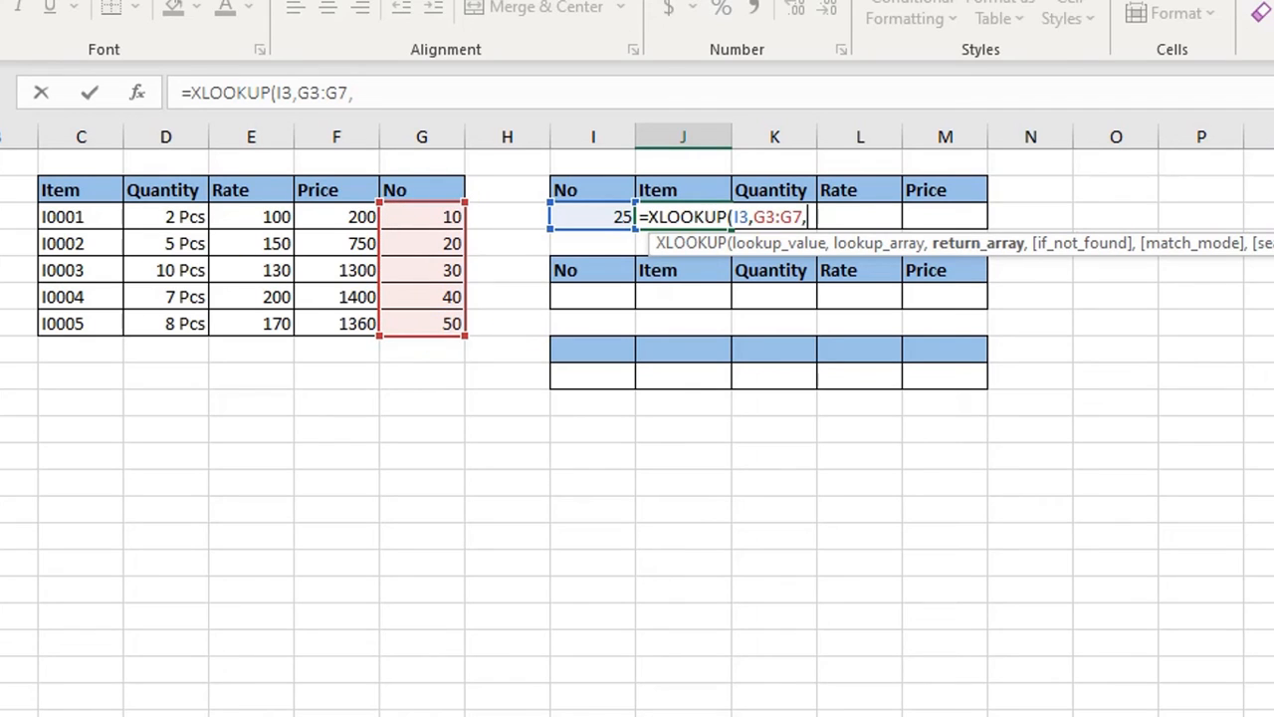
drag(62, 211, 344, 335)
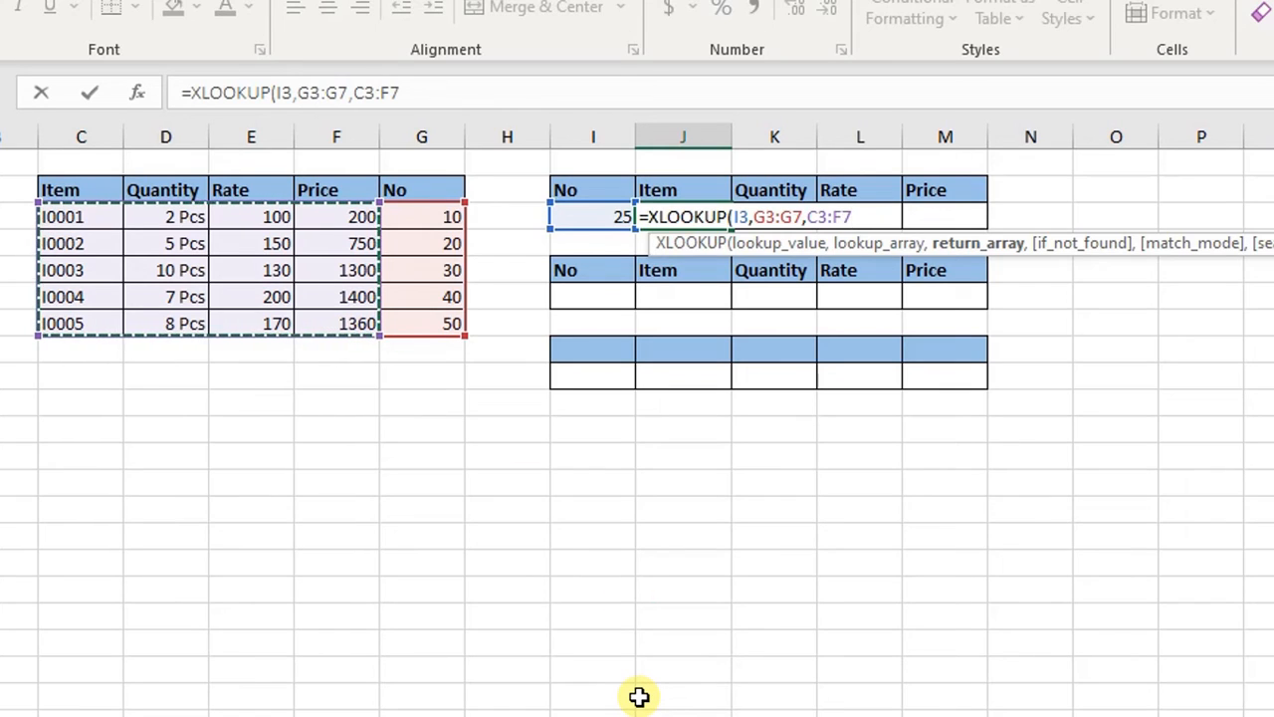
key(Return)
click(697, 217)
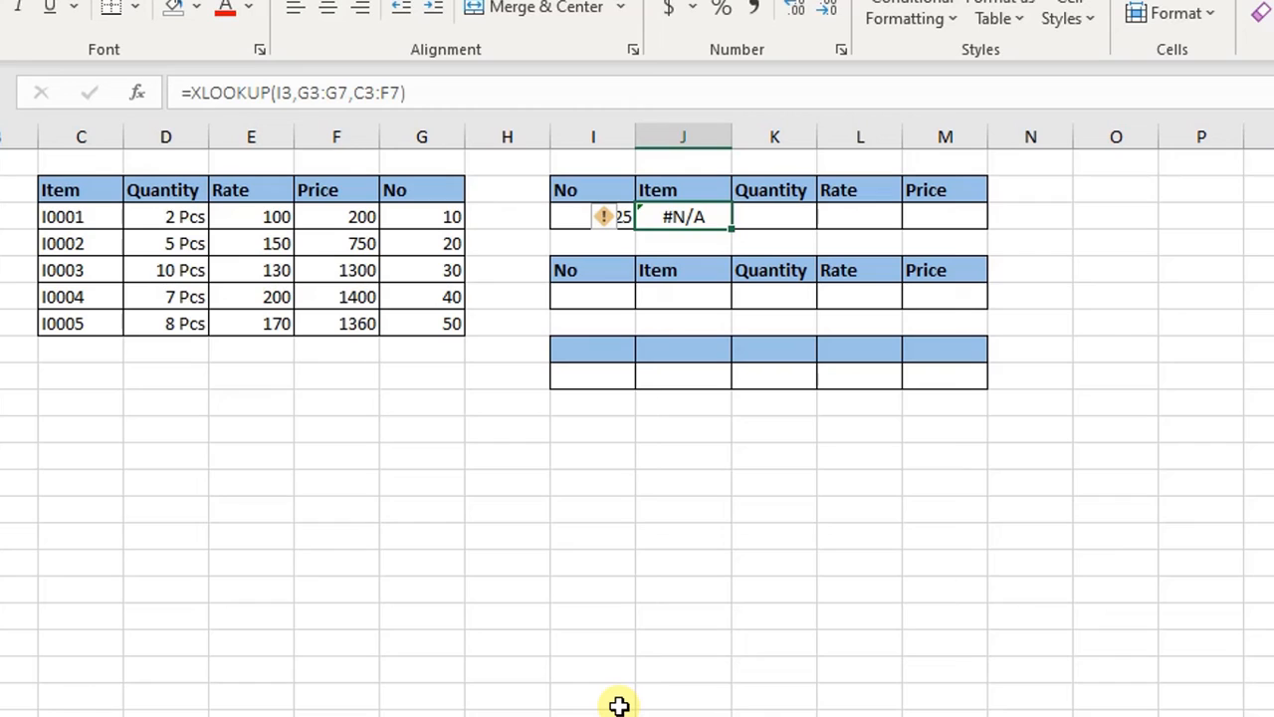
click(614, 615)
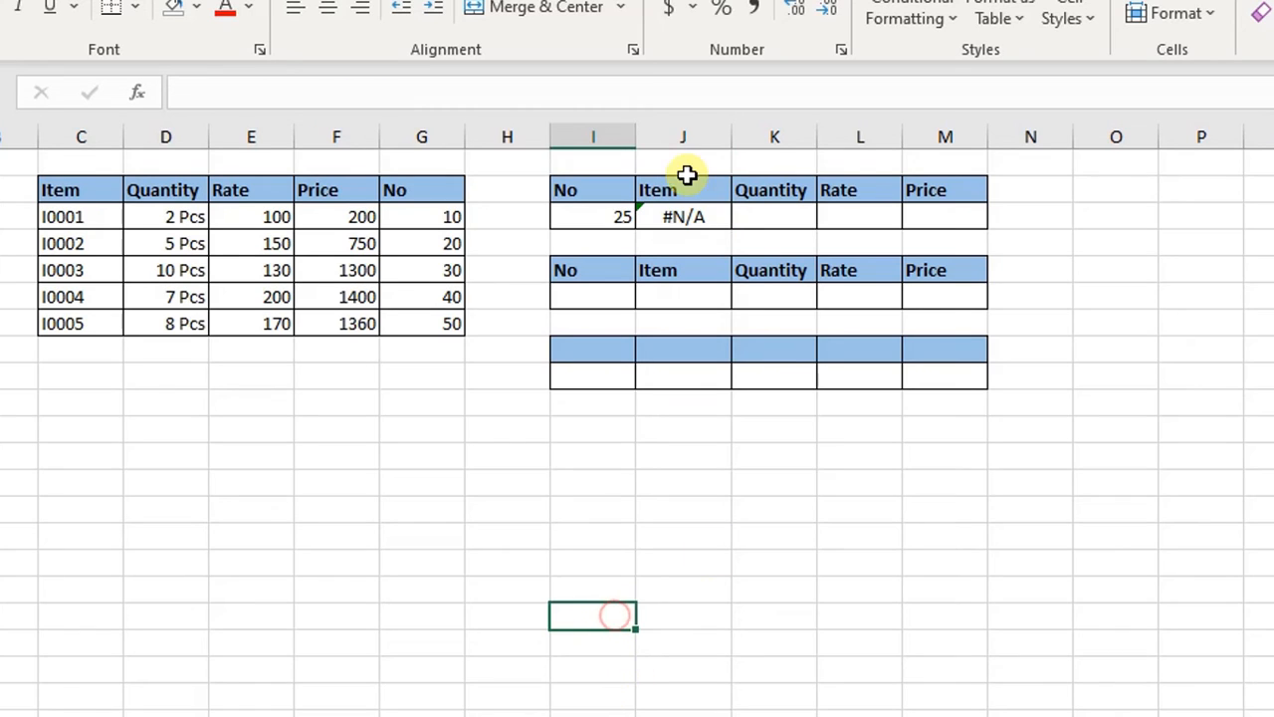
click(570, 216)
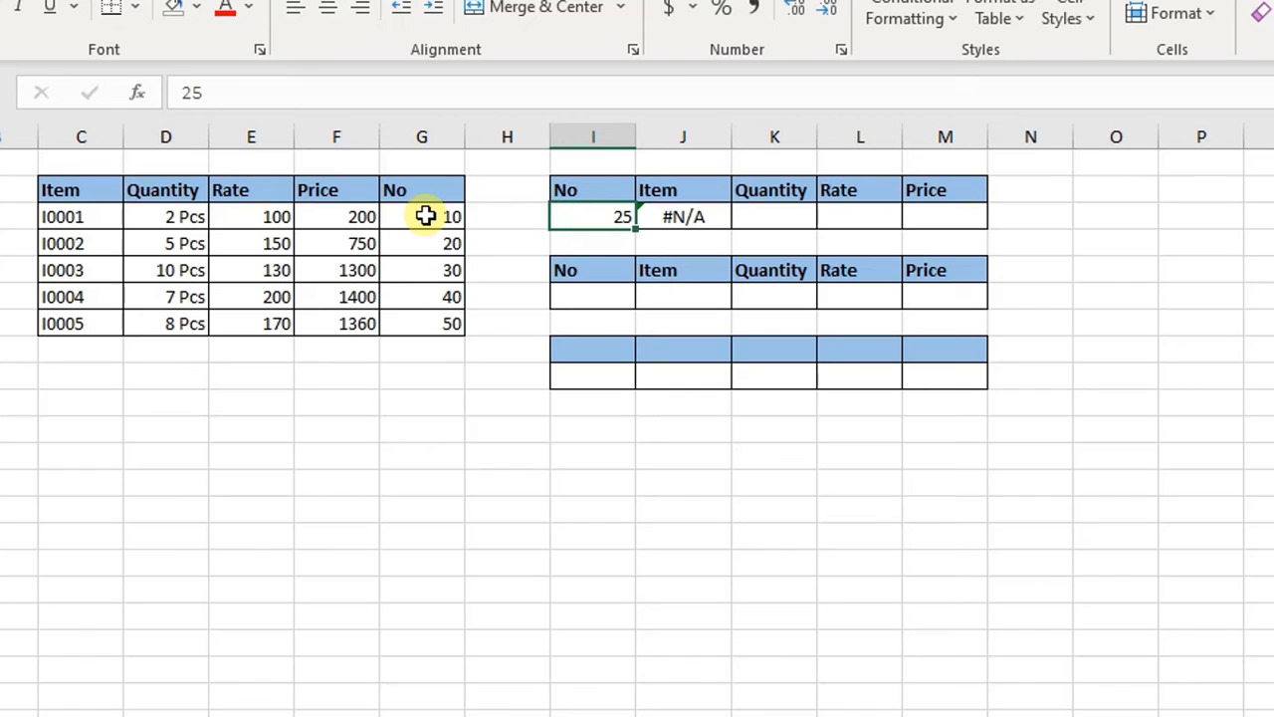
drag(425, 216, 435, 319)
click(393, 538)
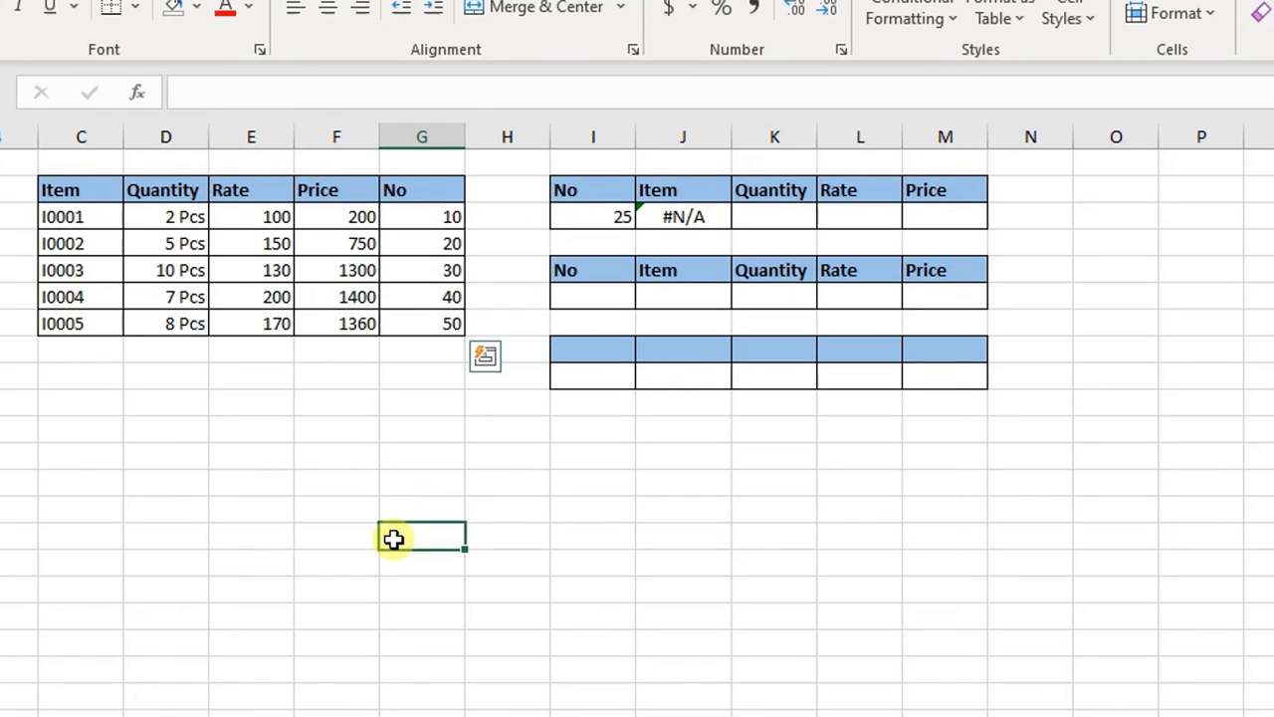
Step: Extend the XLOOKUP formula in J3 with an empty if_not_found argument and match mode 0 for an exact match
double_click(726, 209)
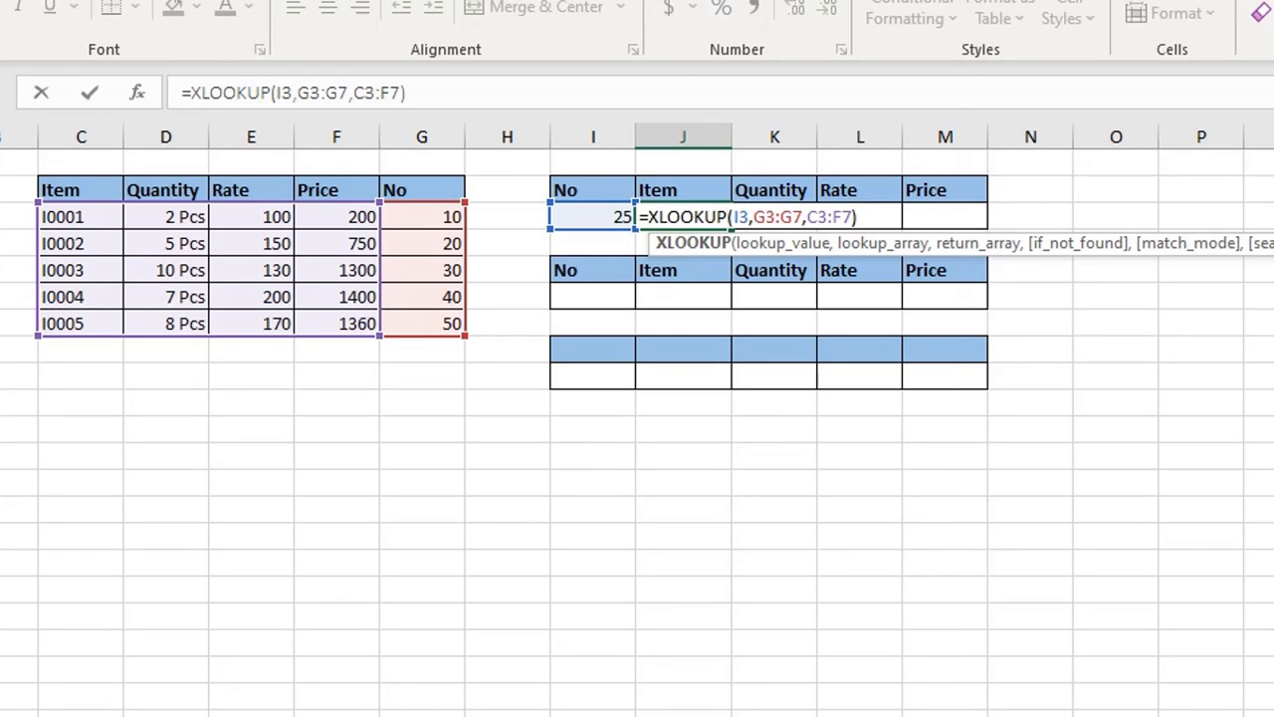
click(854, 216)
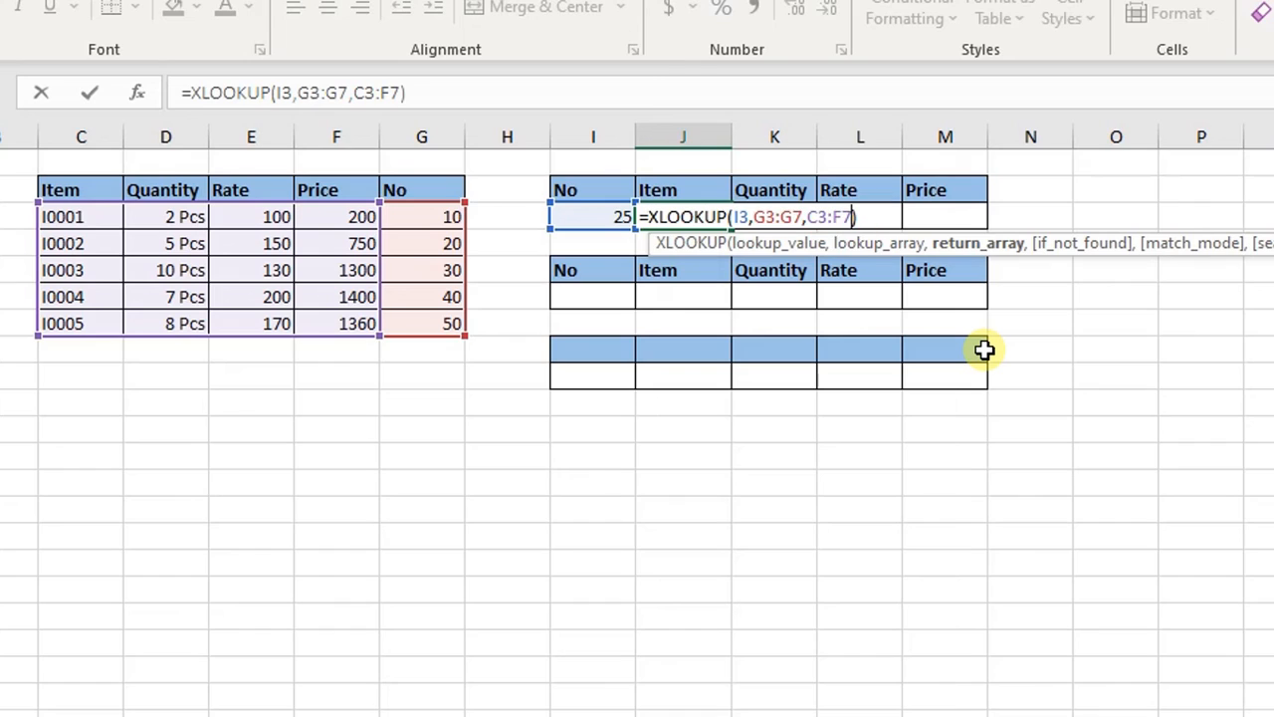
text(,)
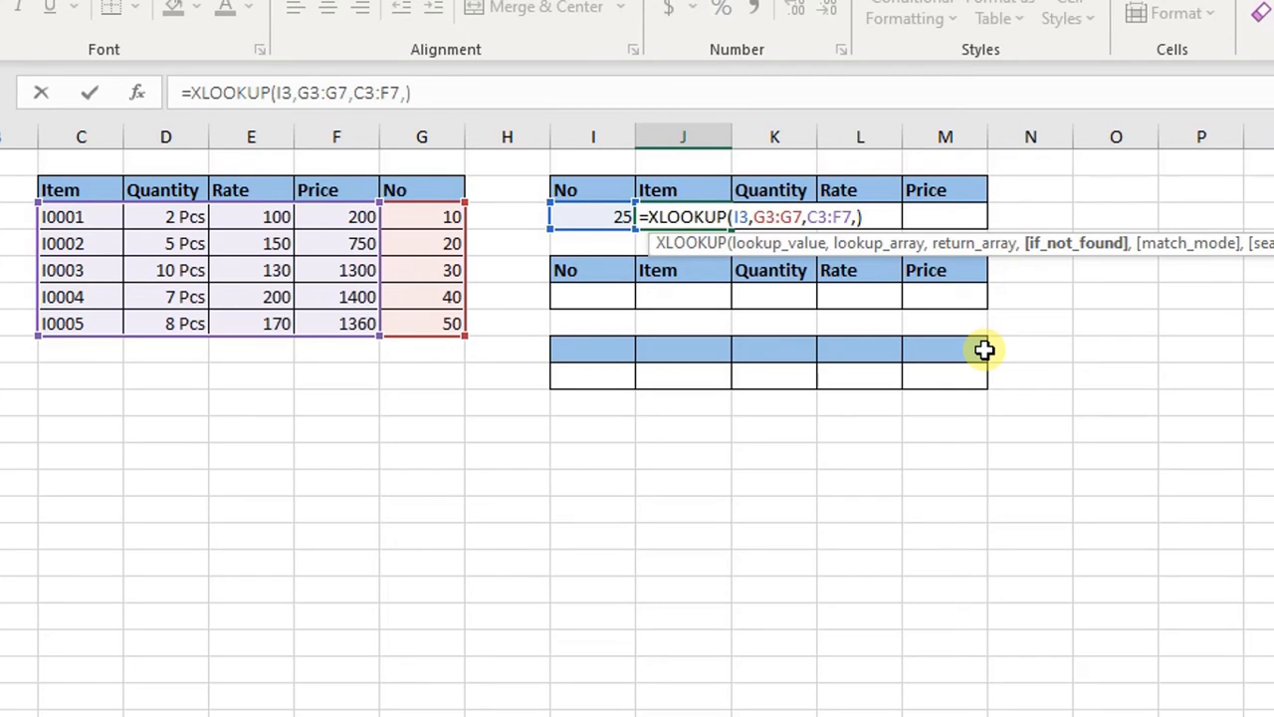
text(,)
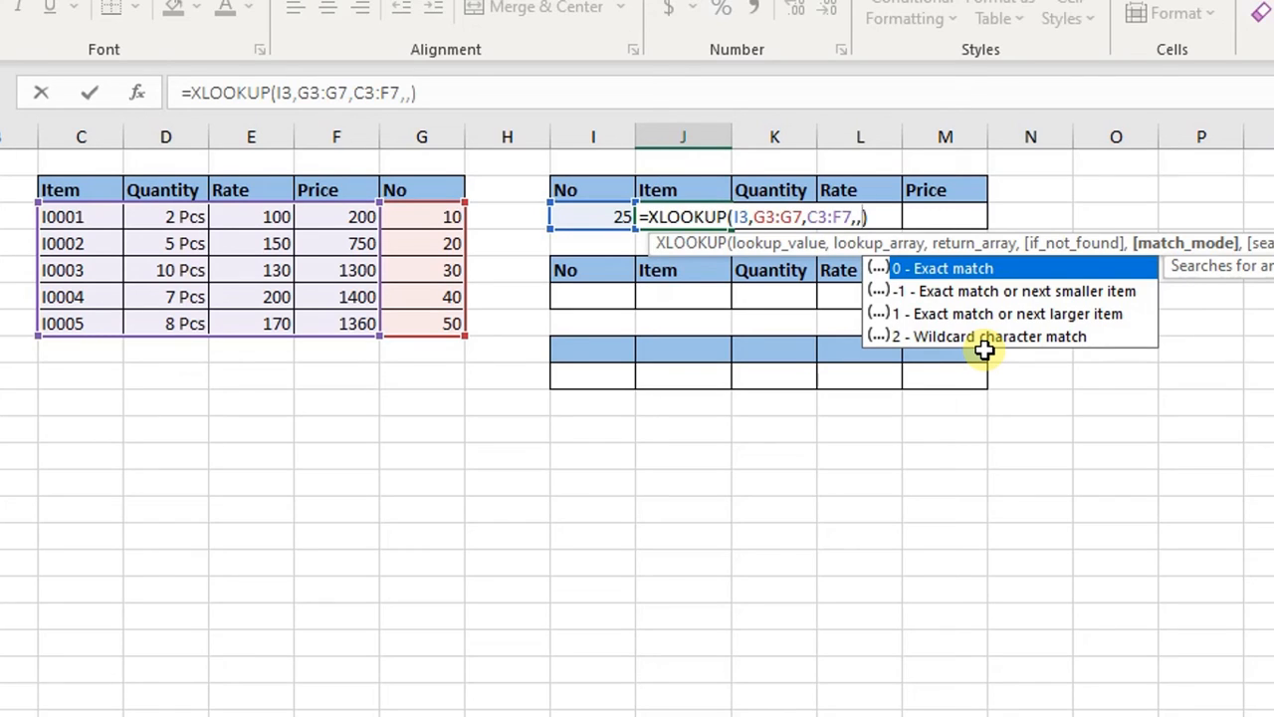
text(0)
key(Return)
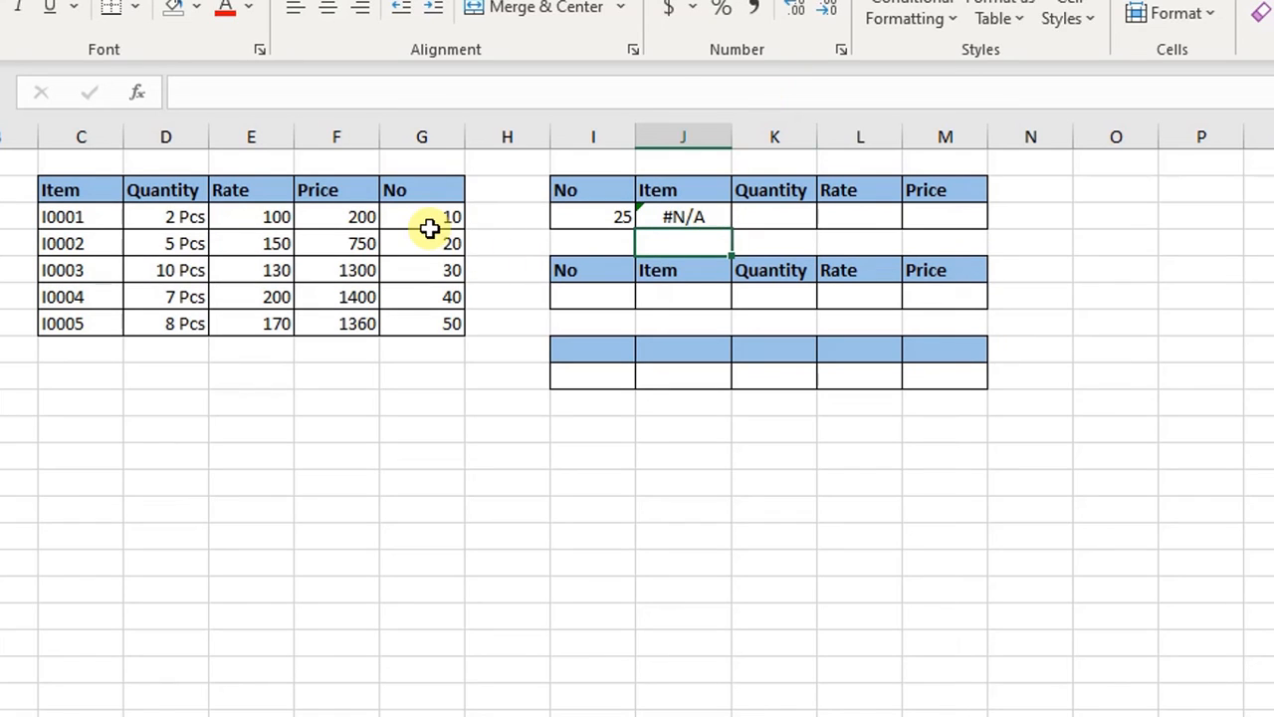
drag(412, 209, 412, 322)
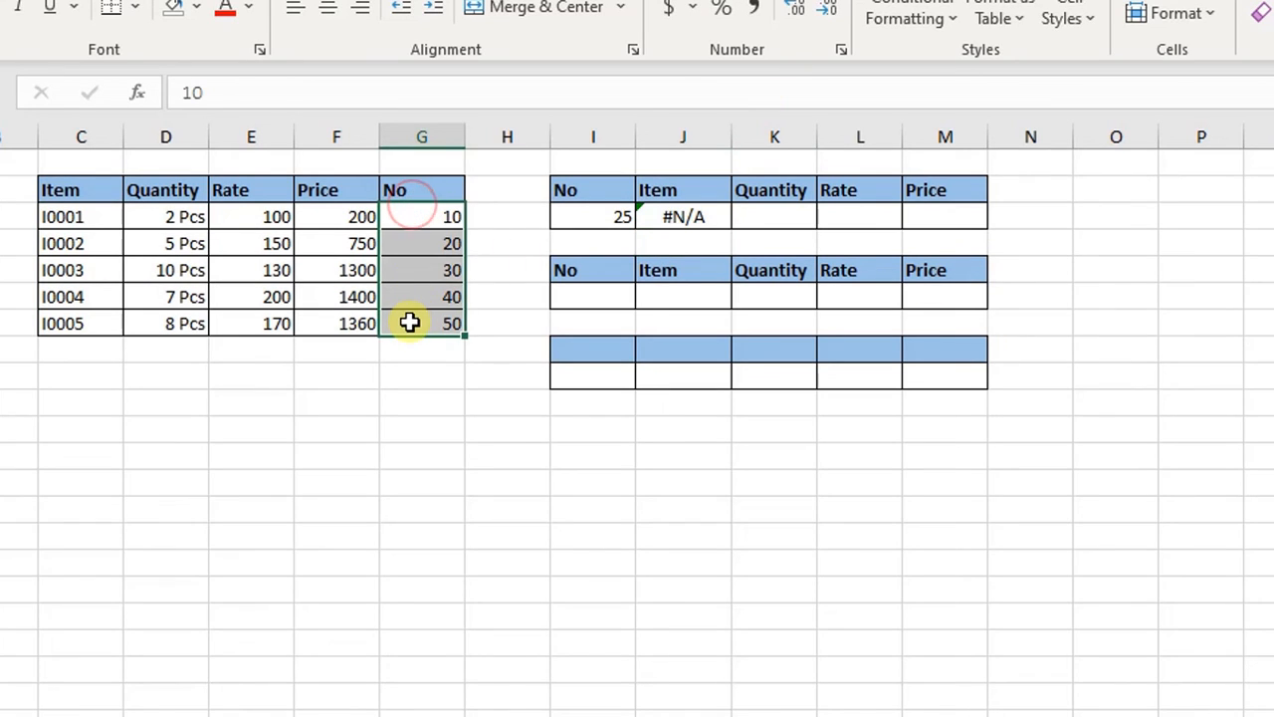
Step: Change the match mode of the XLOOKUP formula in J3 to 1 for an exact match or next larger item
double_click(691, 219)
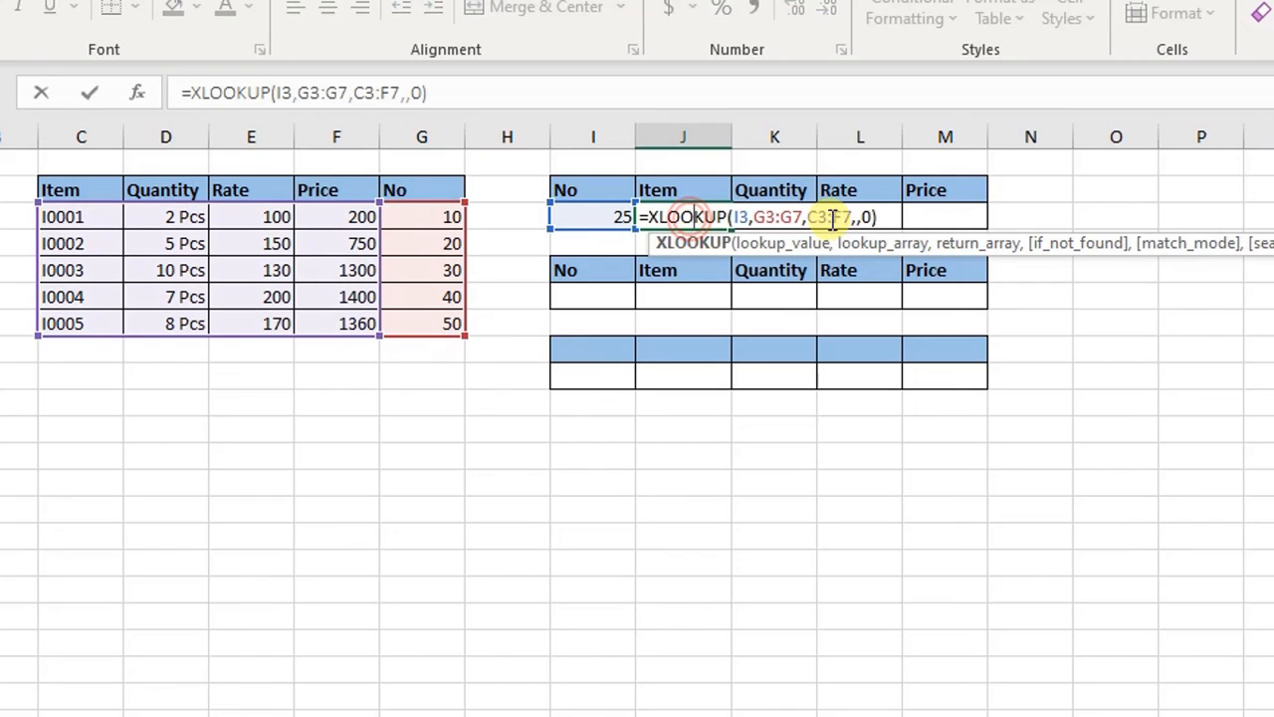
click(871, 217)
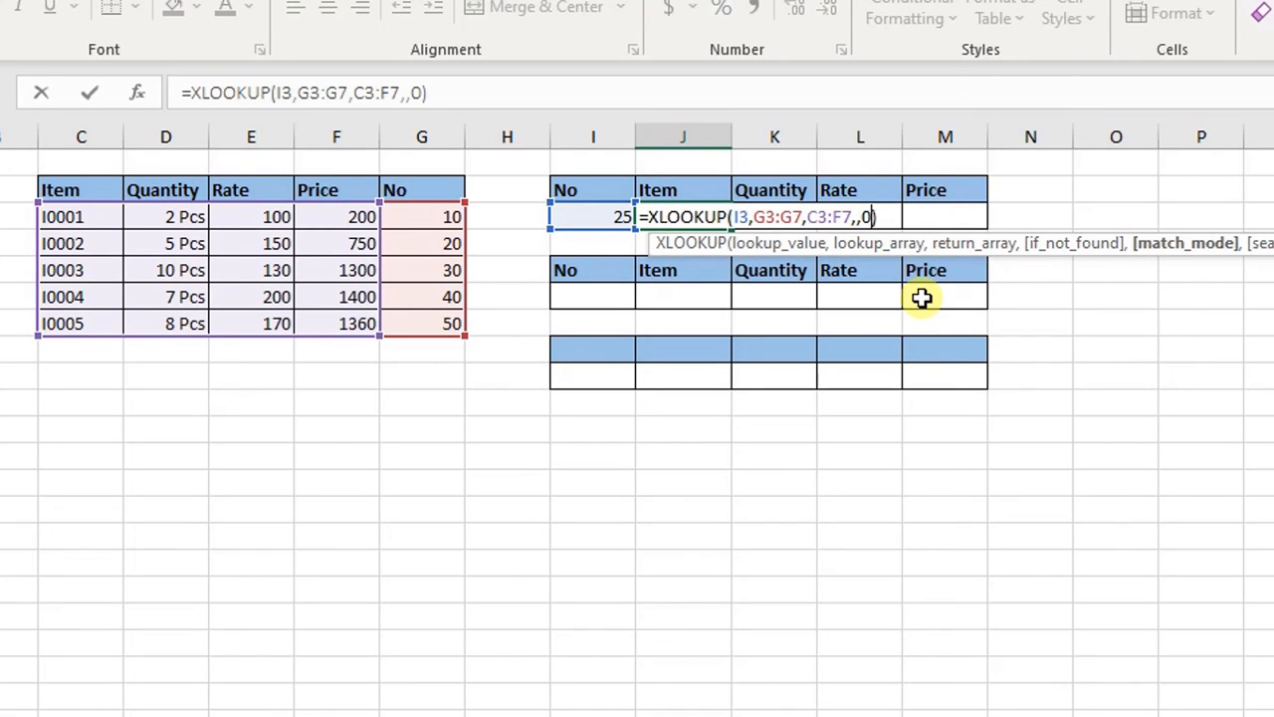
key(BackSpace)
text(1)
key(Return)
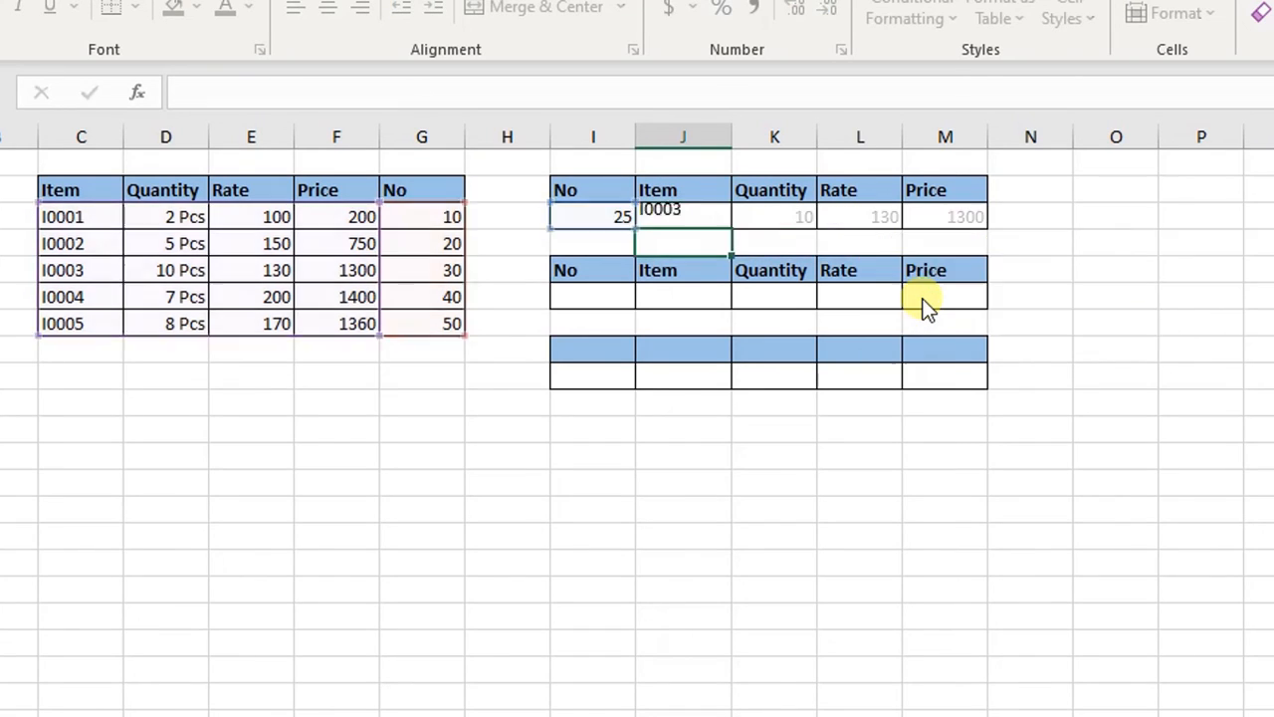
Step: Compare the values returned in the first lookup table with the I0003 row of the source table
click(601, 325)
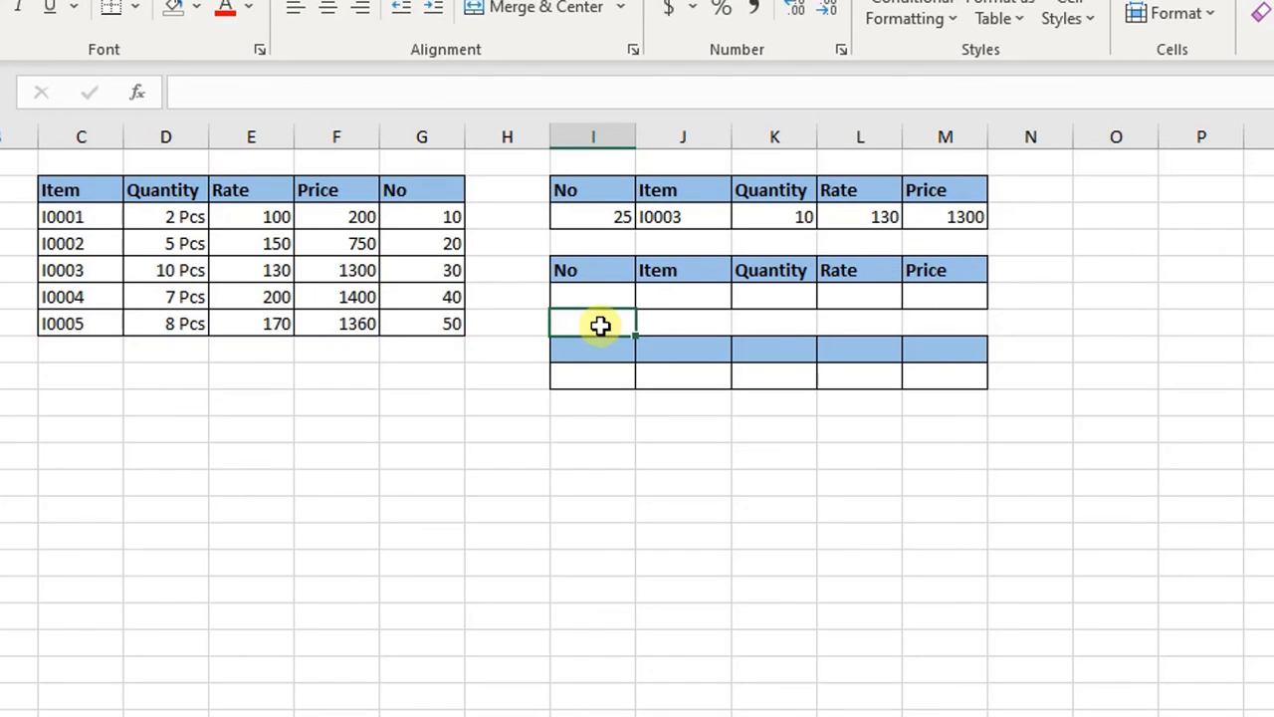
drag(591, 217, 933, 206)
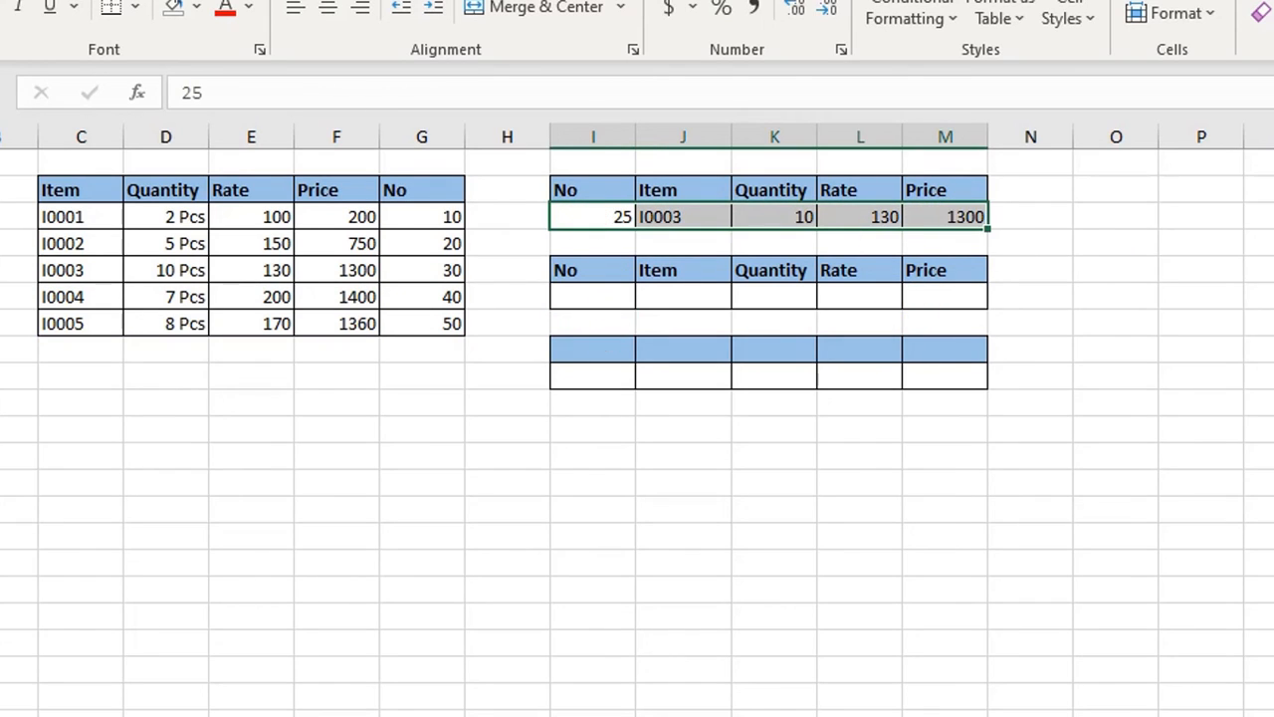
drag(46, 270, 475, 267)
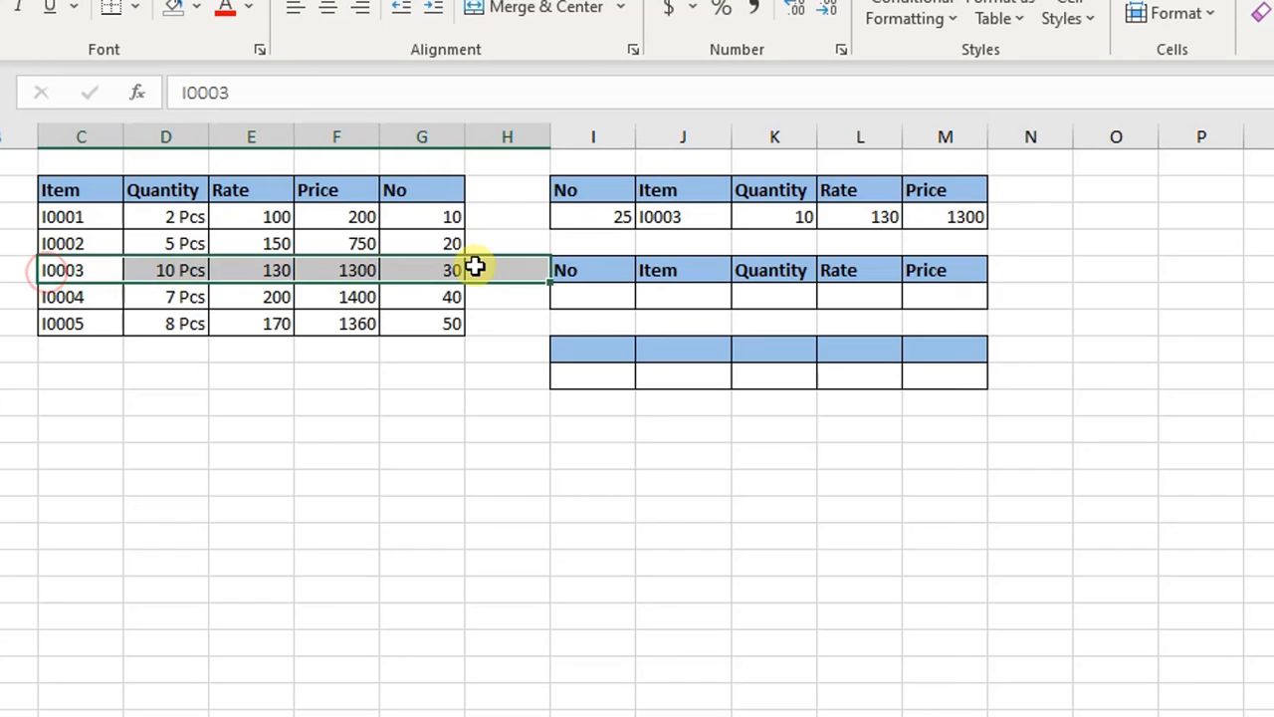
click(621, 215)
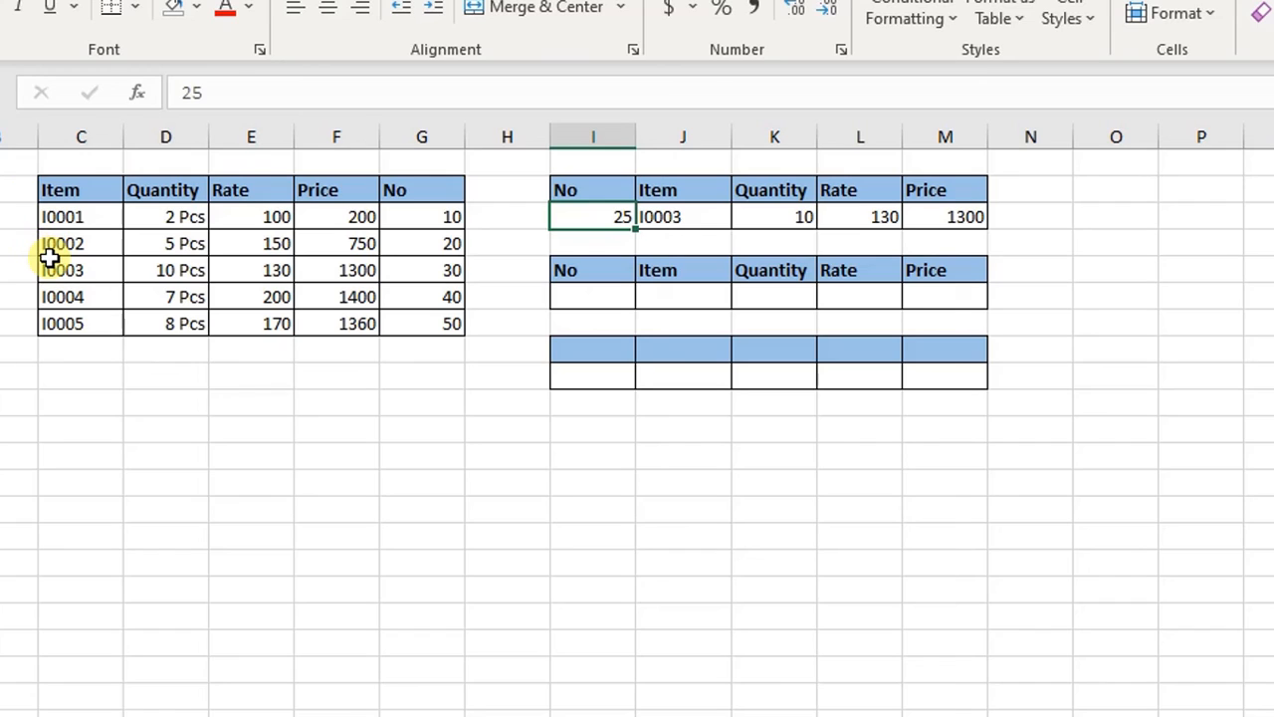
drag(51, 269, 412, 258)
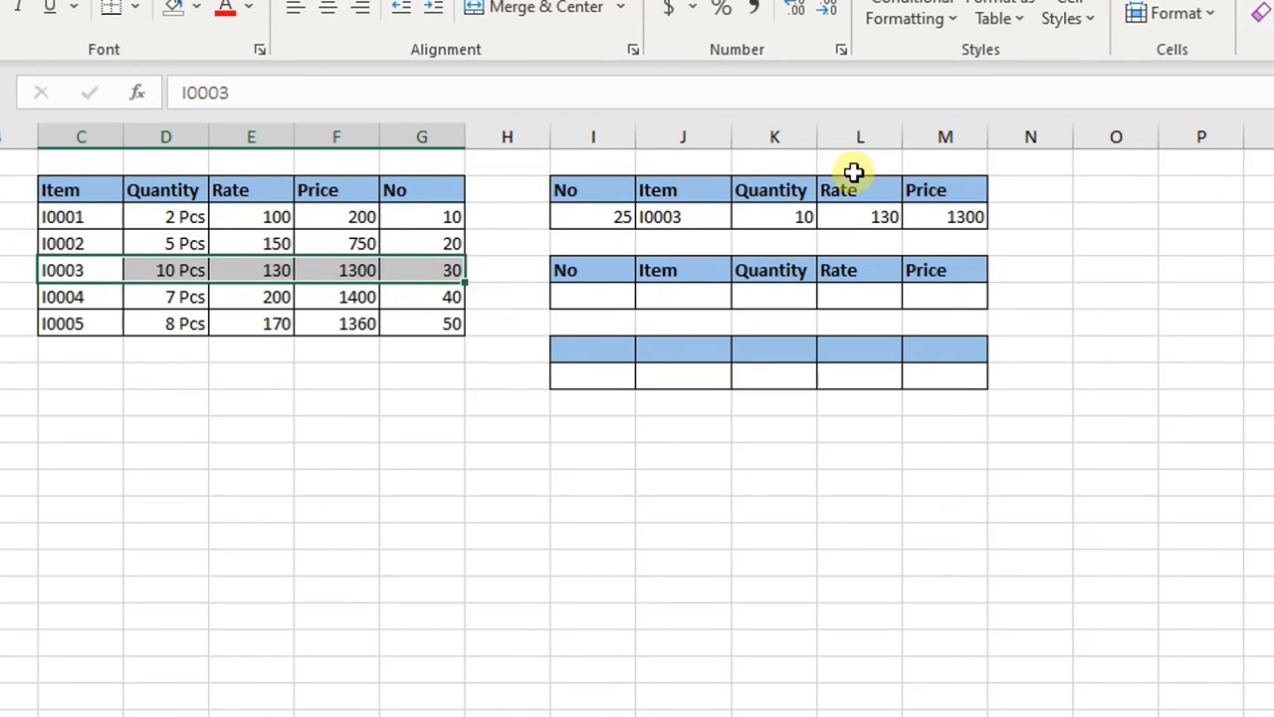
Step: Change the match mode in J3's XLOOKUP to -1 for the next smaller item and compare the result with the I0002 row
double_click(700, 216)
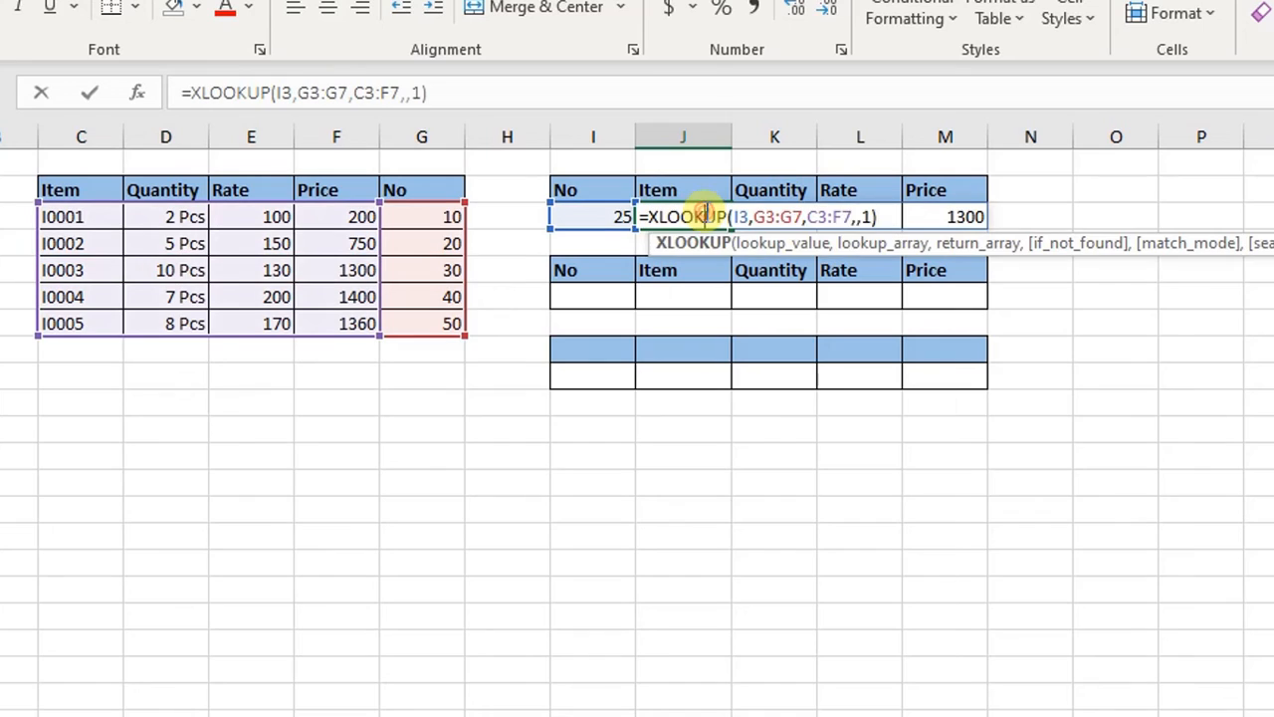
click(860, 217)
text(-)
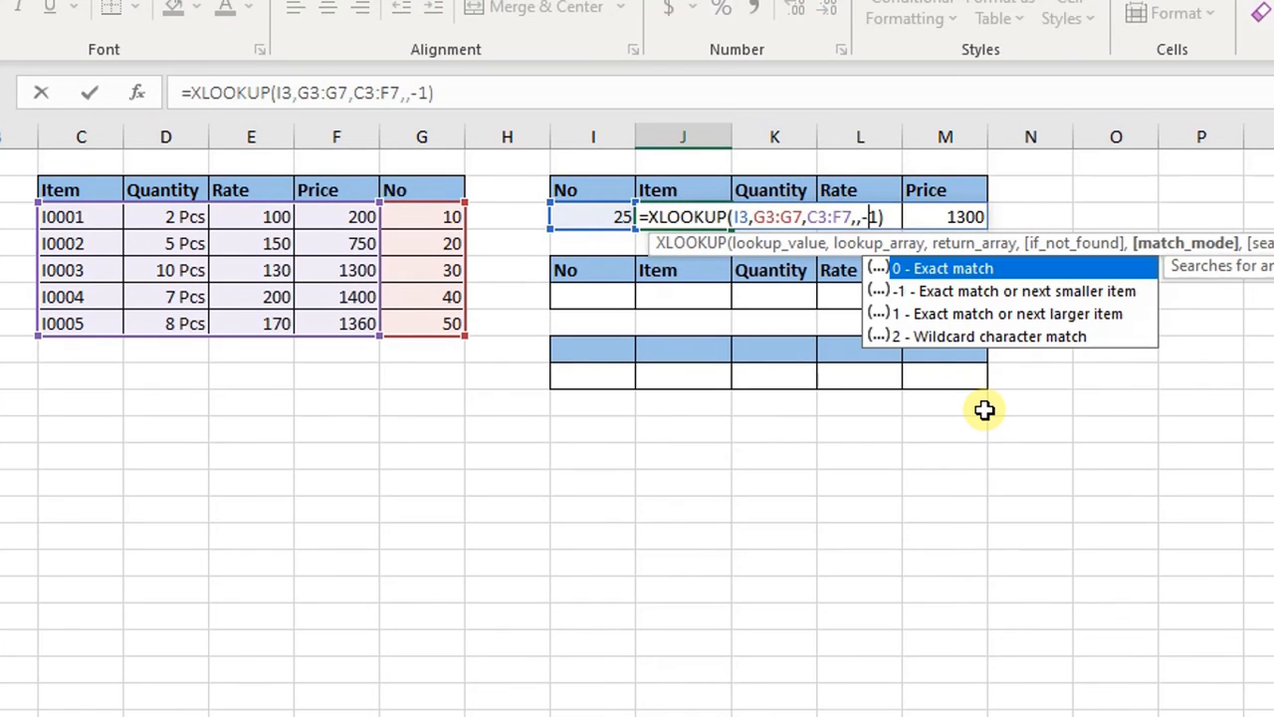
key(Return)
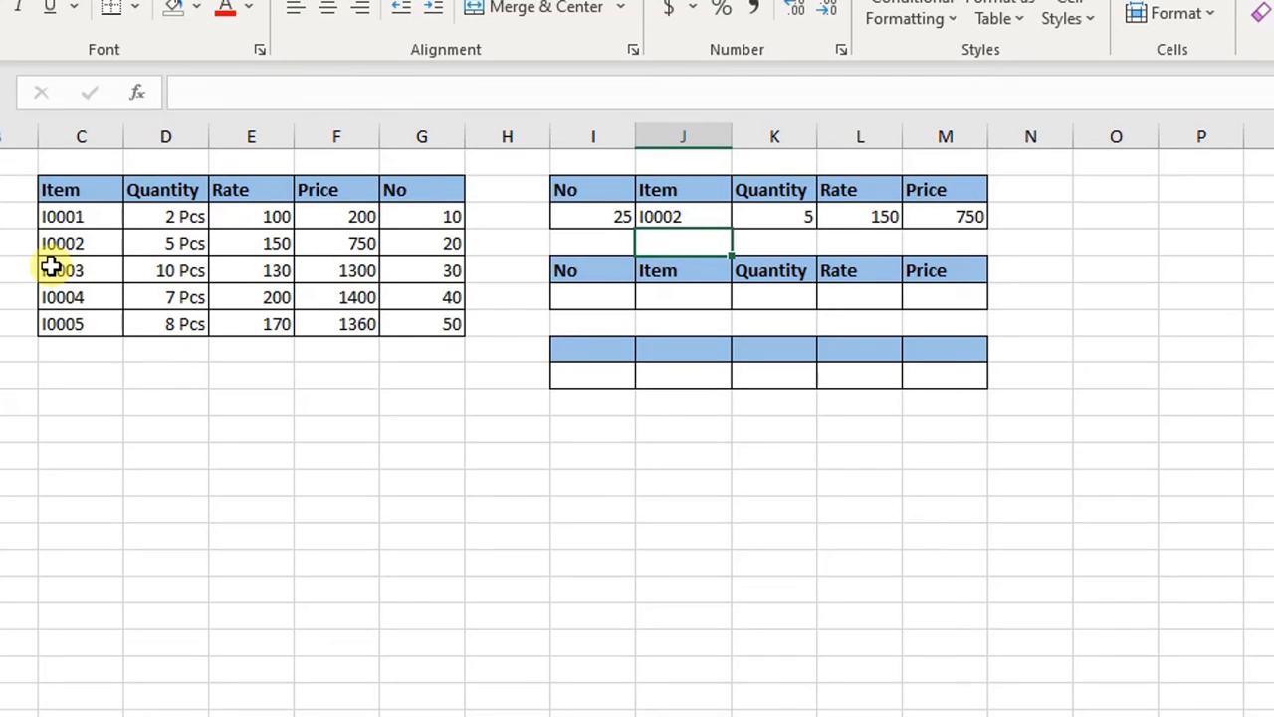
drag(50, 244, 141, 244)
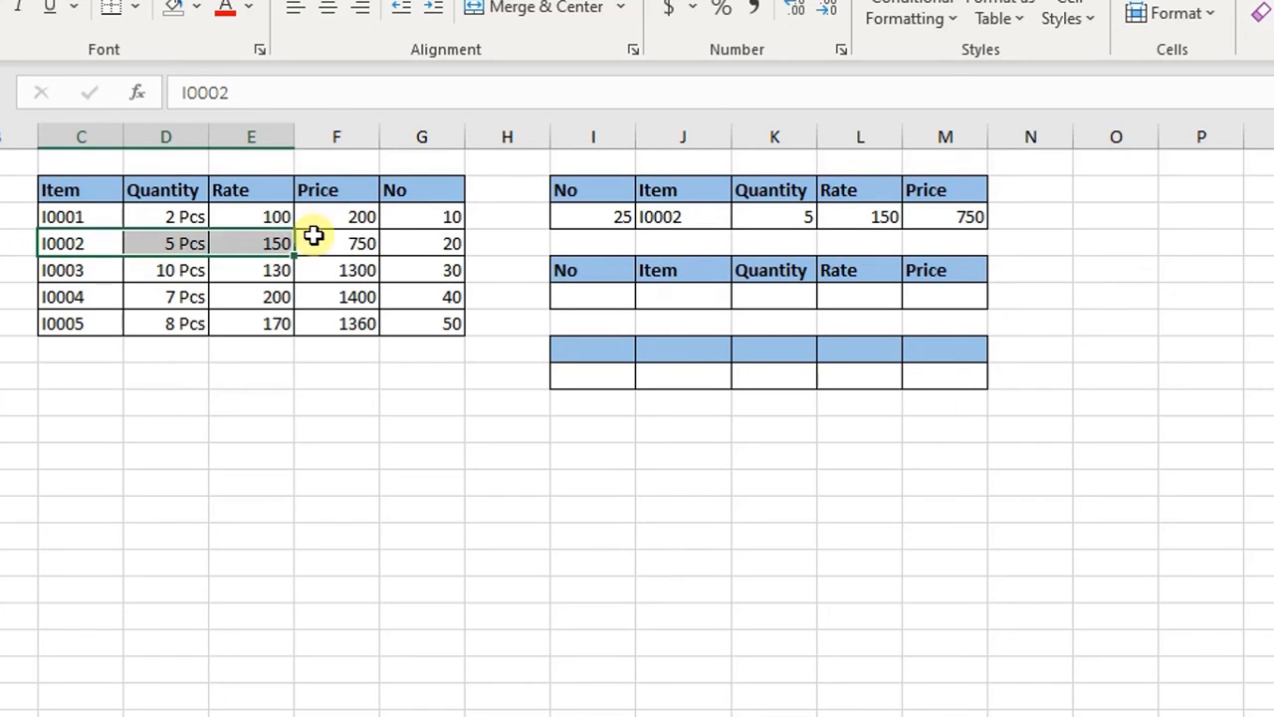
Step: Set the lookup No in I3 to 35
click(603, 211)
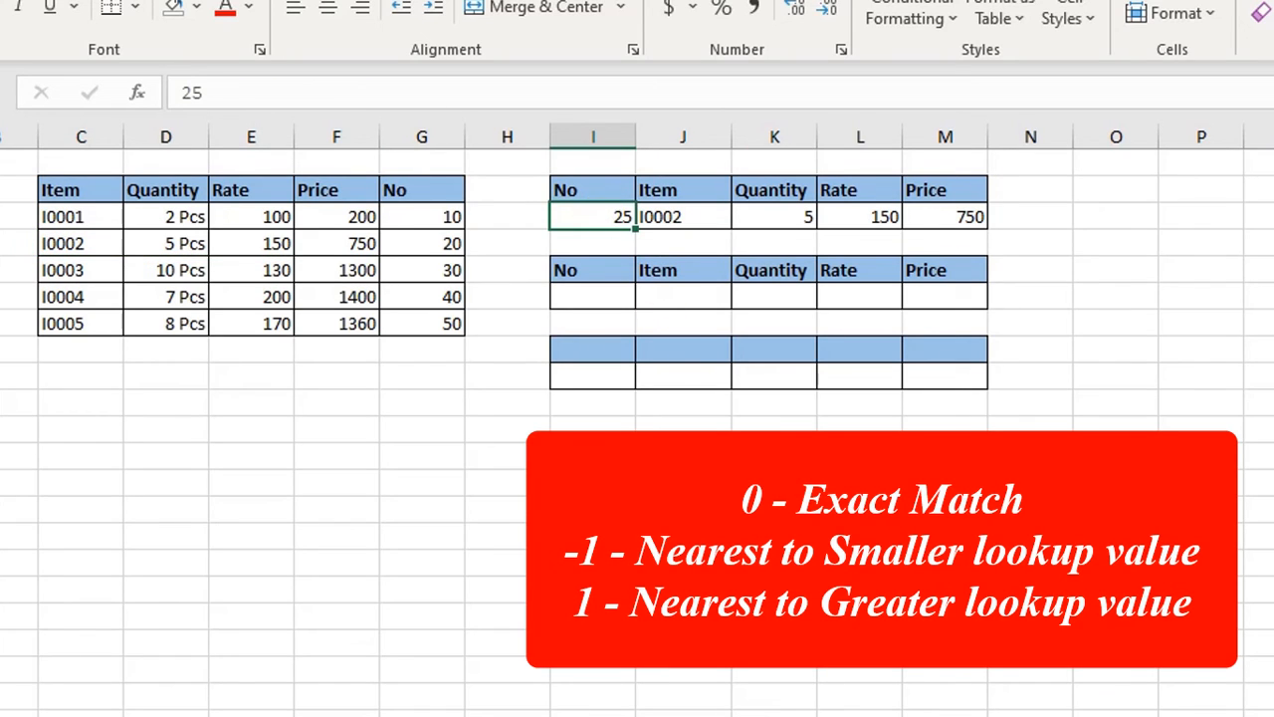
text(35)
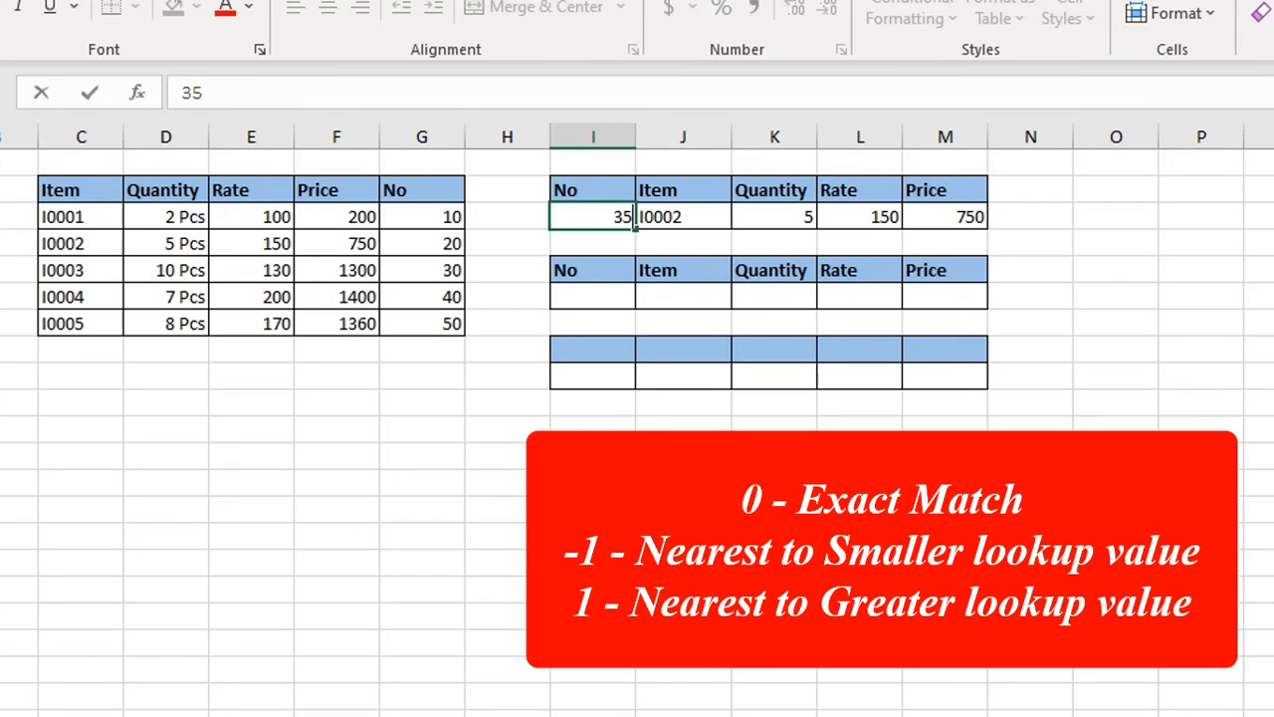
key(Return)
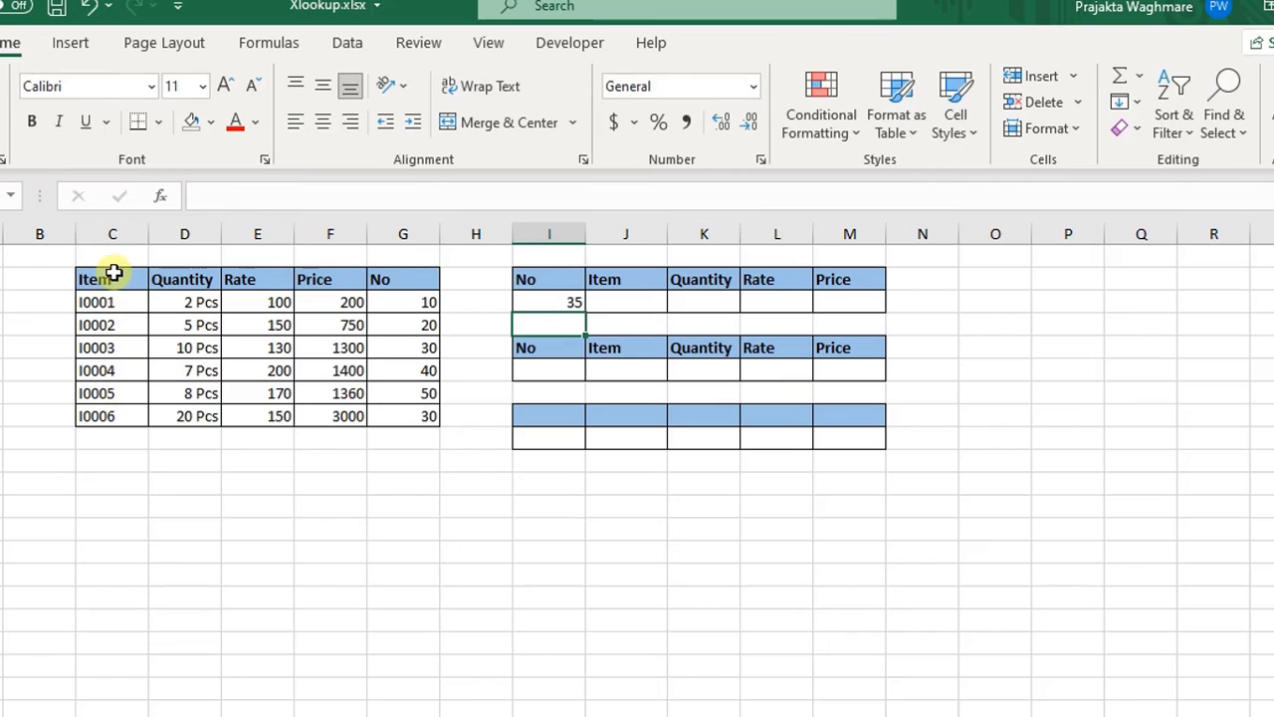
Step: Examine the source table with the added I0006 row, comparing the No values of I0003 and I0006
drag(113, 274, 106, 410)
click(99, 481)
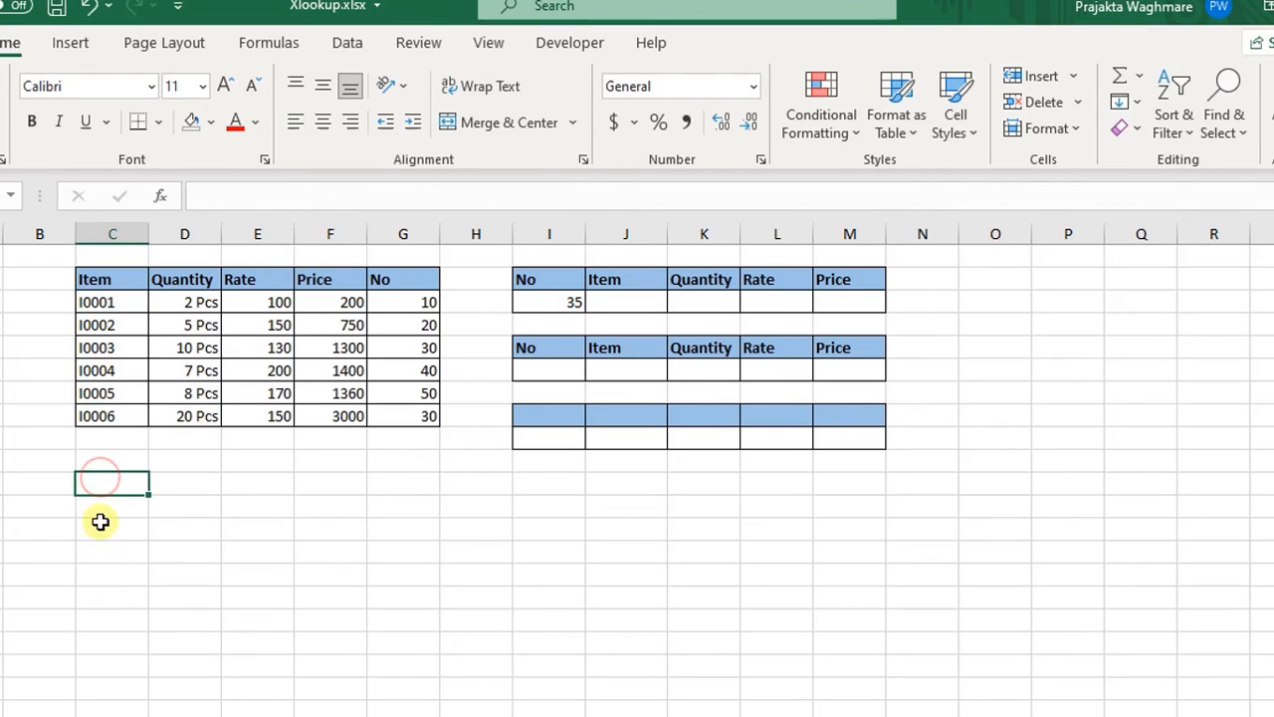
drag(96, 414, 95, 324)
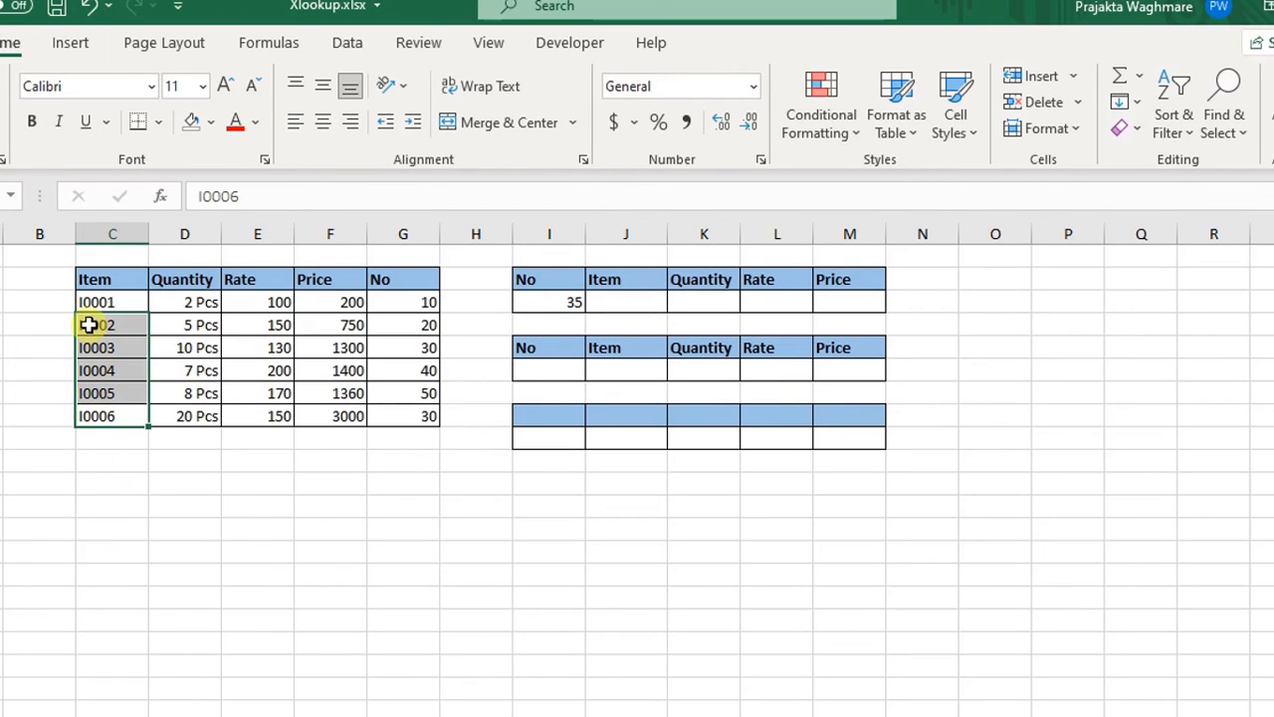
click(299, 585)
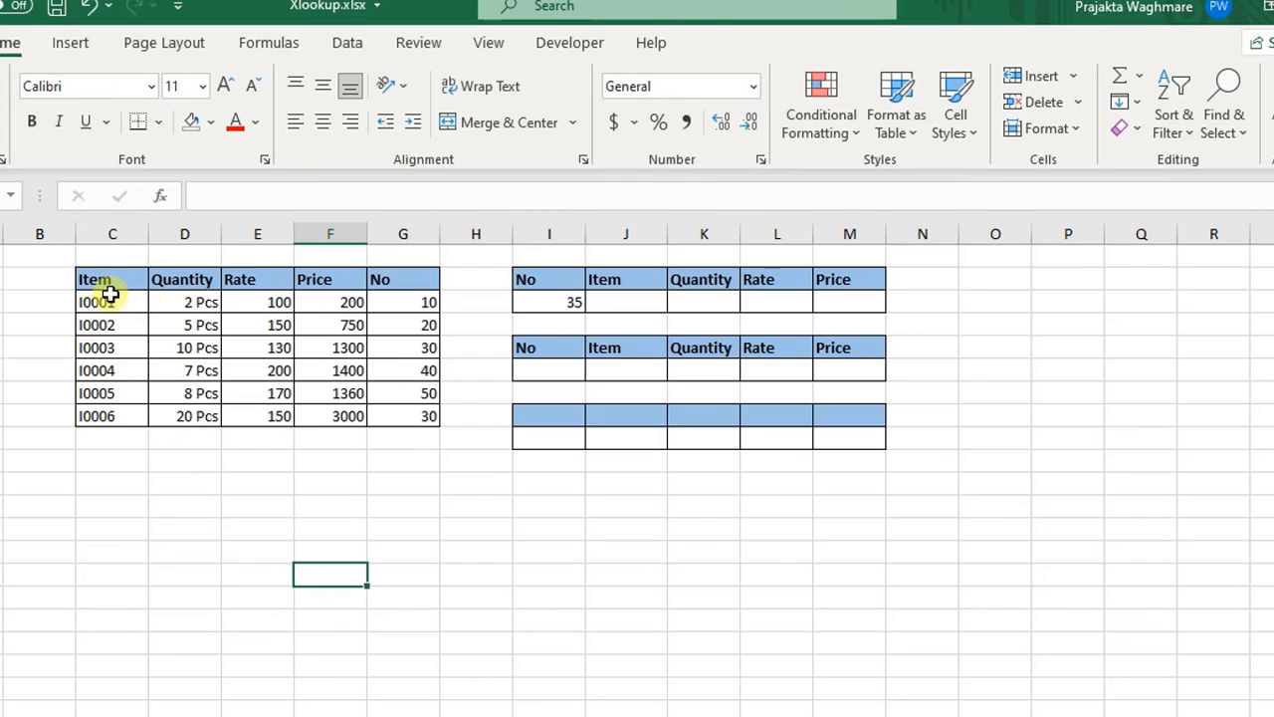
drag(110, 292, 418, 412)
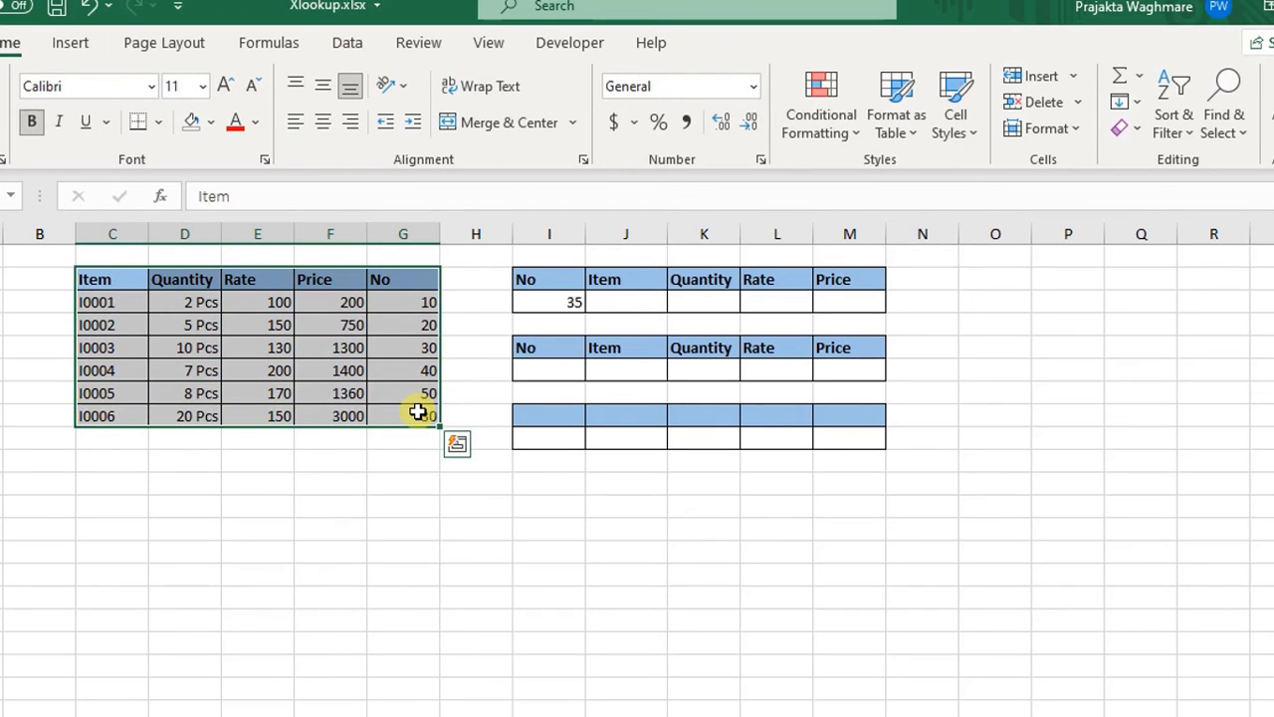
click(418, 412)
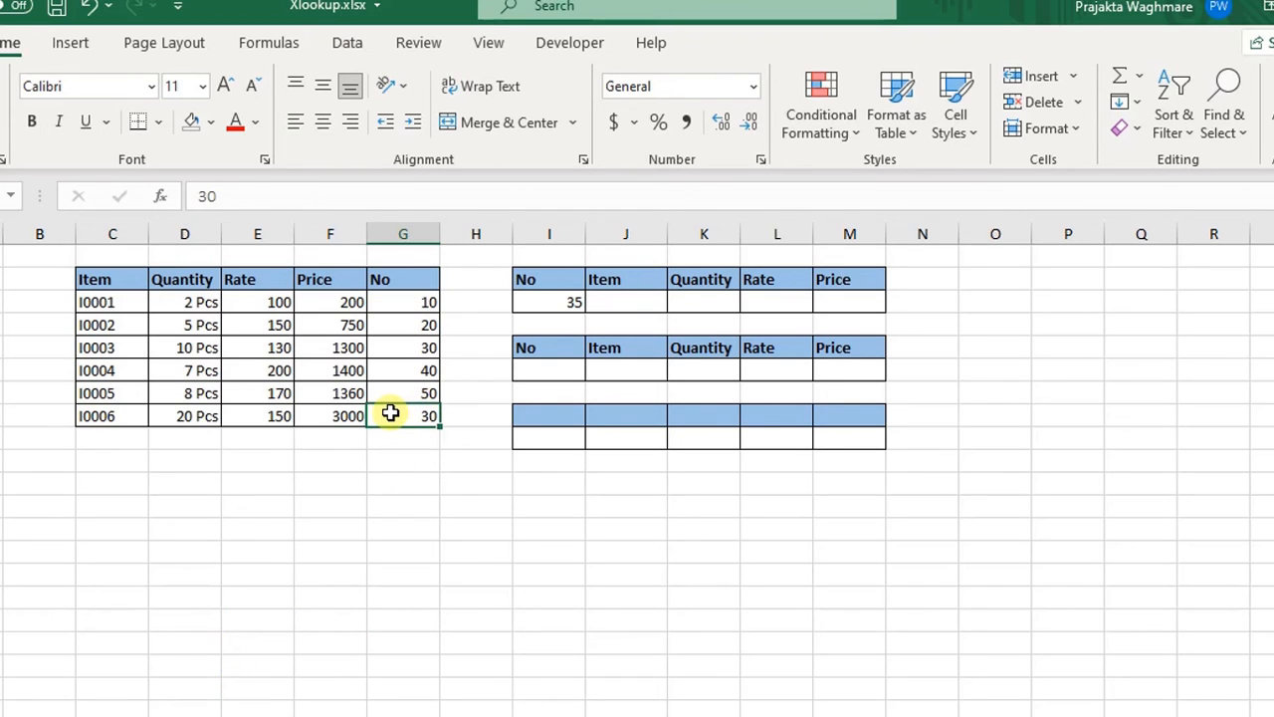
click(421, 299)
click(417, 347)
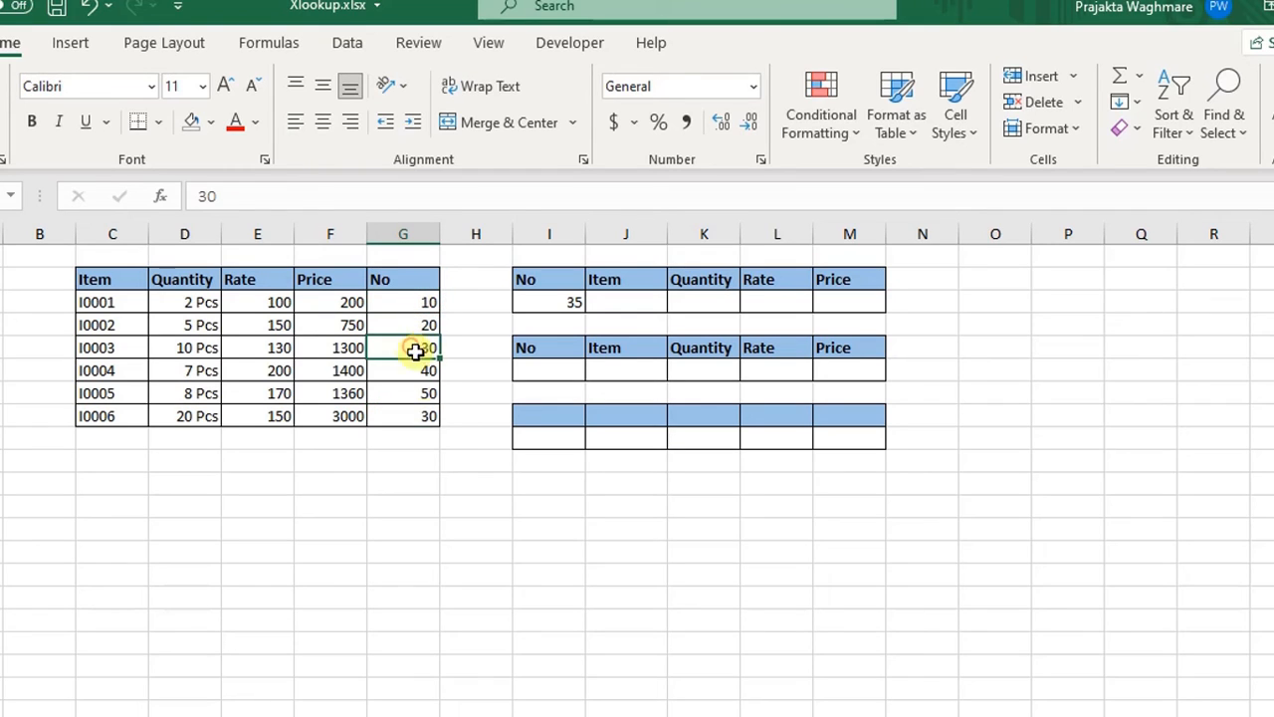
click(413, 416)
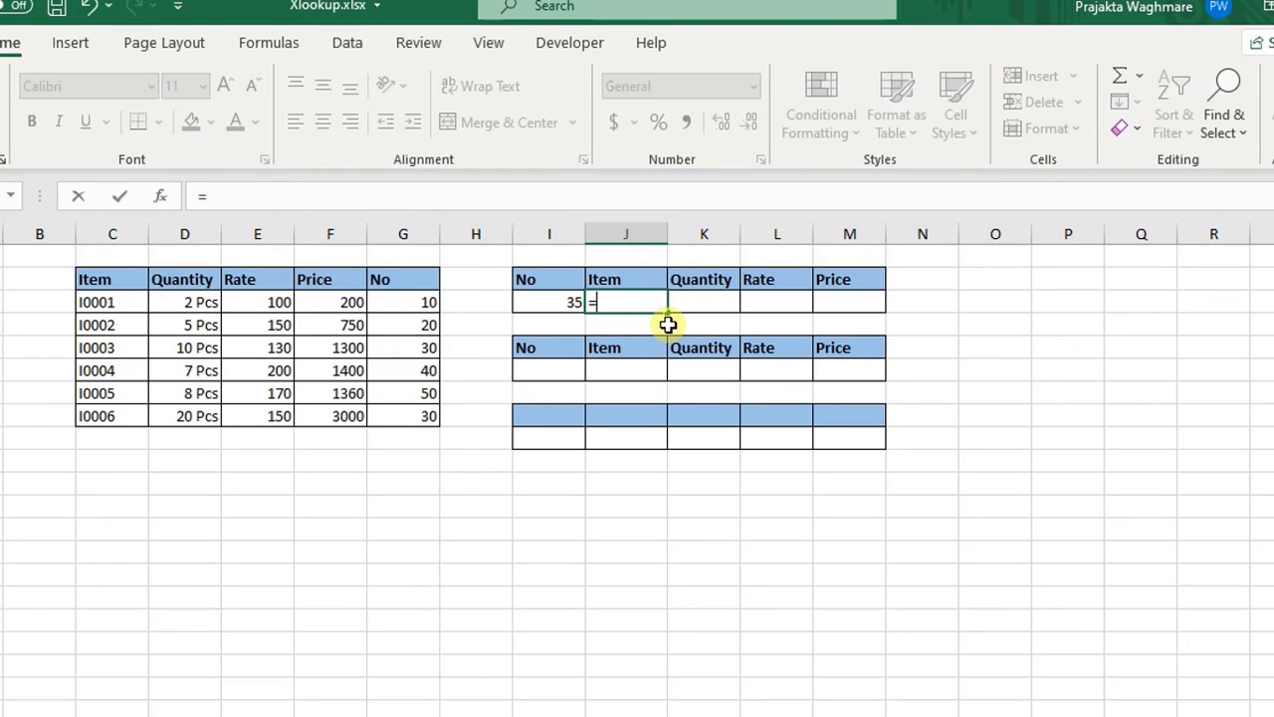
Step: Start an XLOOKUP formula in J3 with lookup value I3, lookup array G3:G8 and return array C3:F8
key(BackSpace)
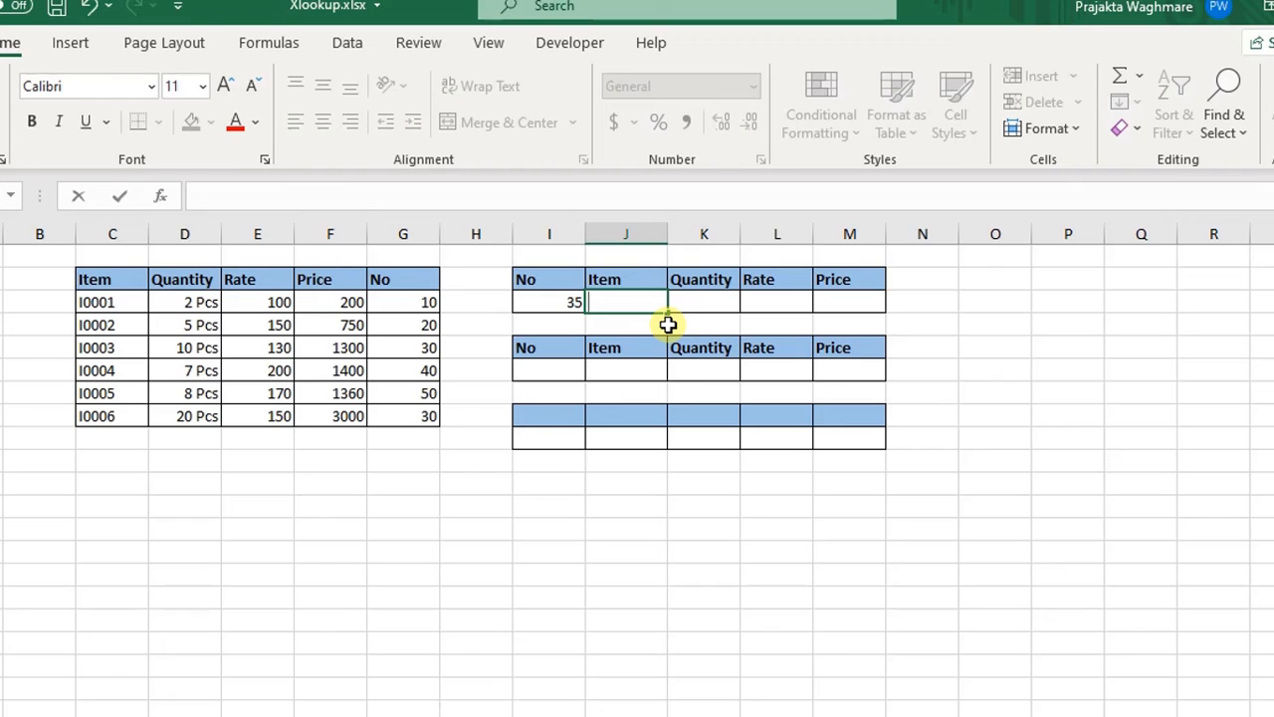
text(=xl)
key(Tab)
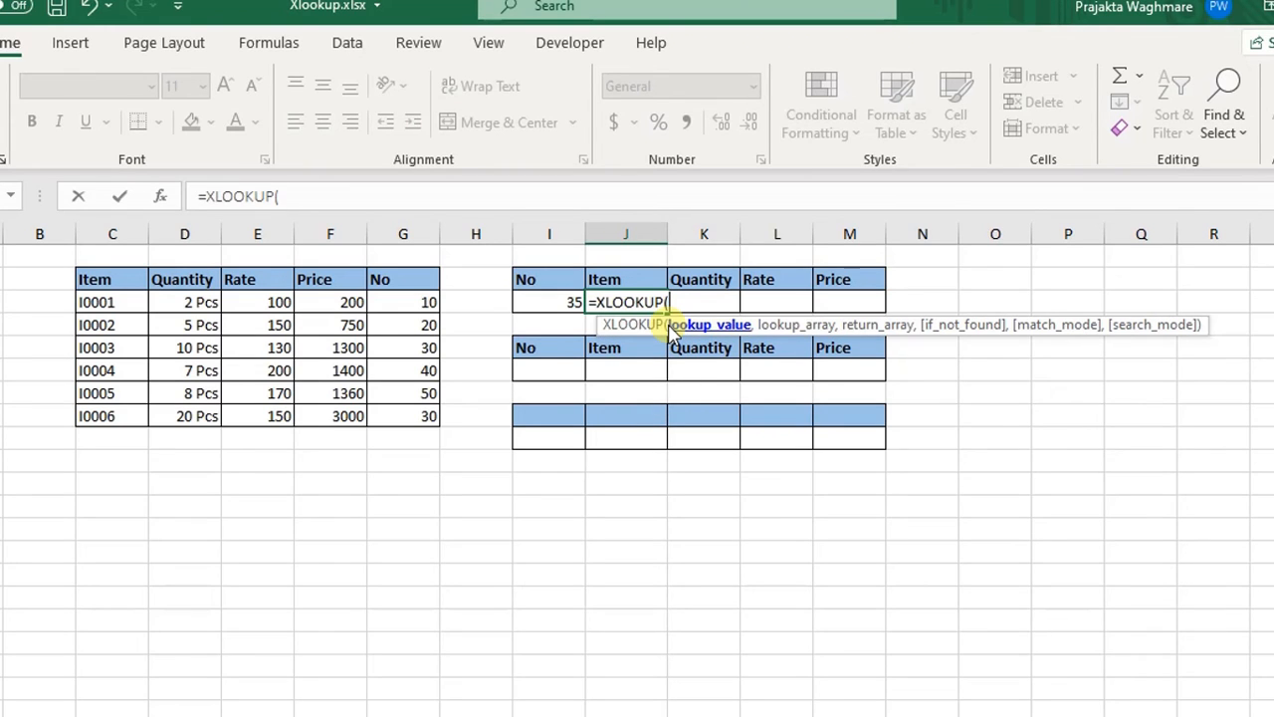
click(567, 303)
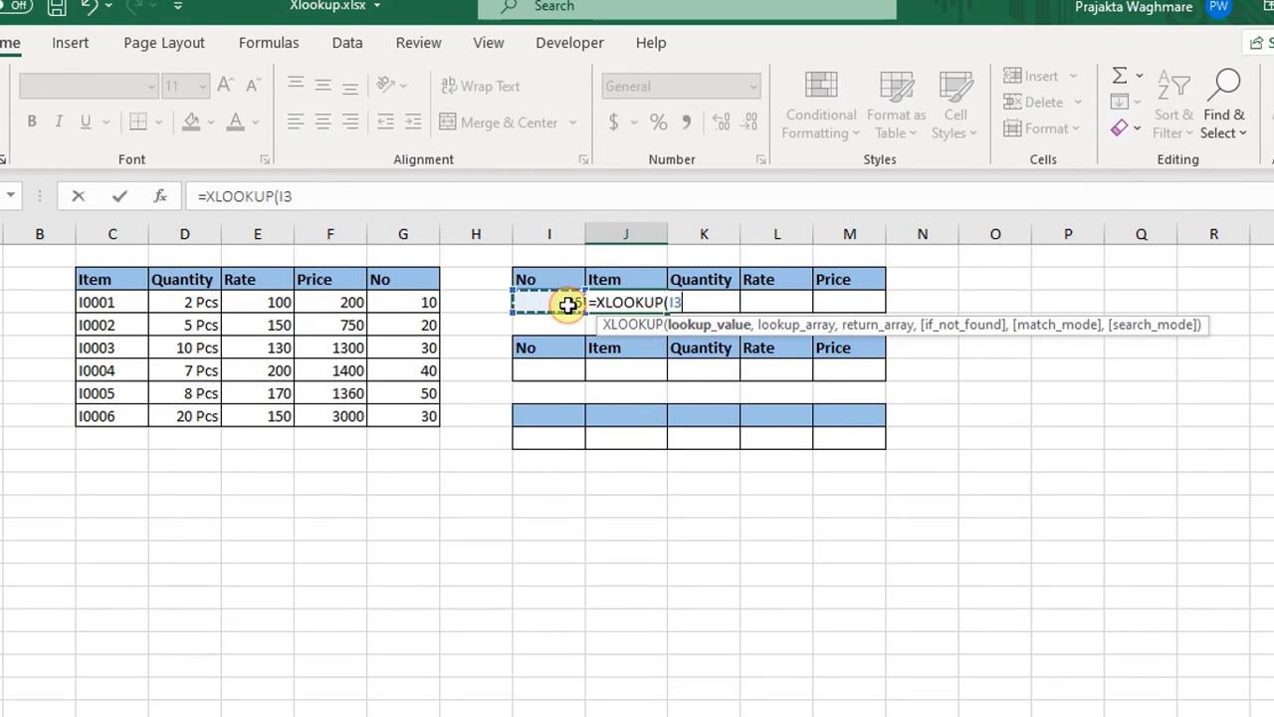
text(,)
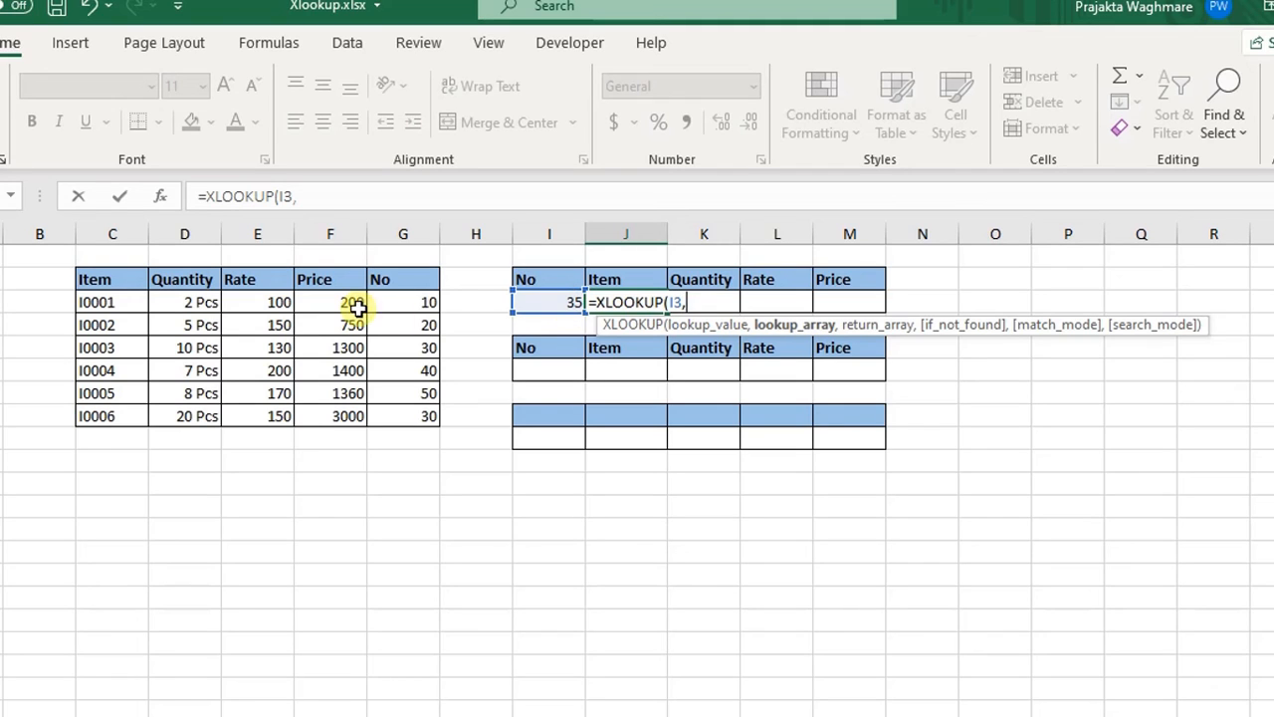
drag(412, 301, 408, 421)
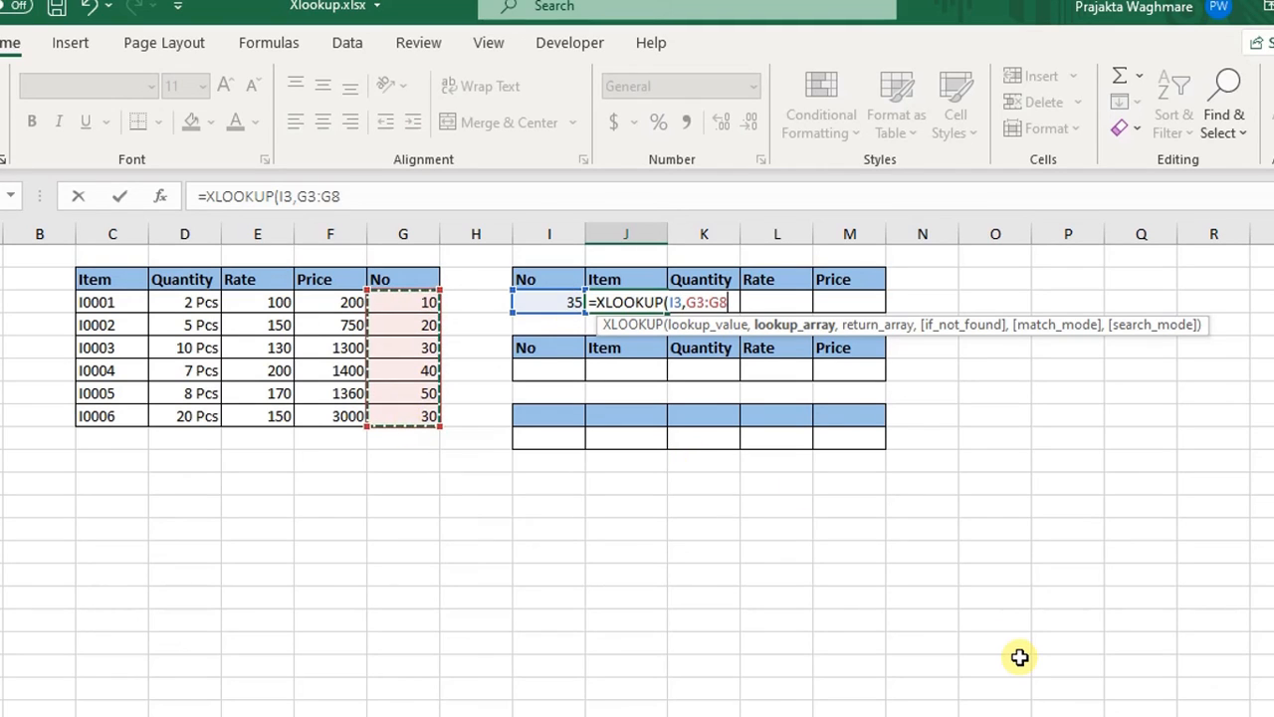
text(,)
drag(111, 302, 348, 416)
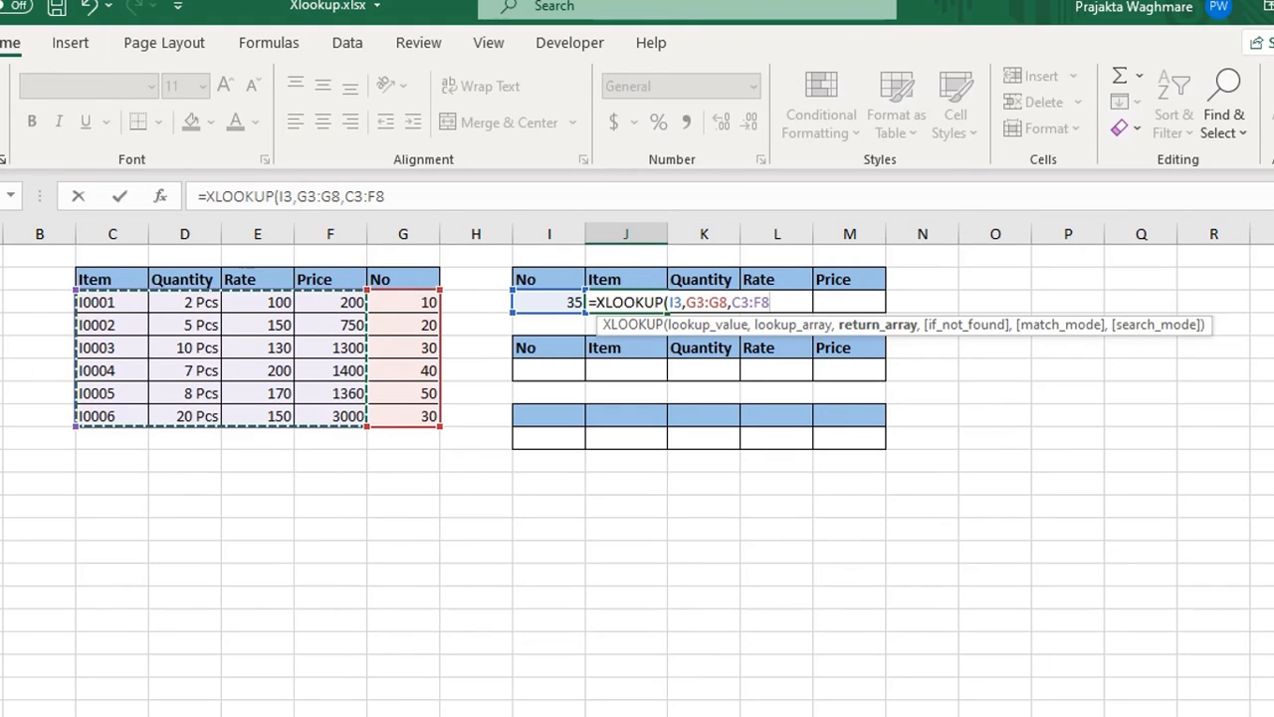
Step: Complete the J3 formula with "Not Available" as if_not_found, match mode 0 and search mode -1 for last-to-first
text(,"Not)
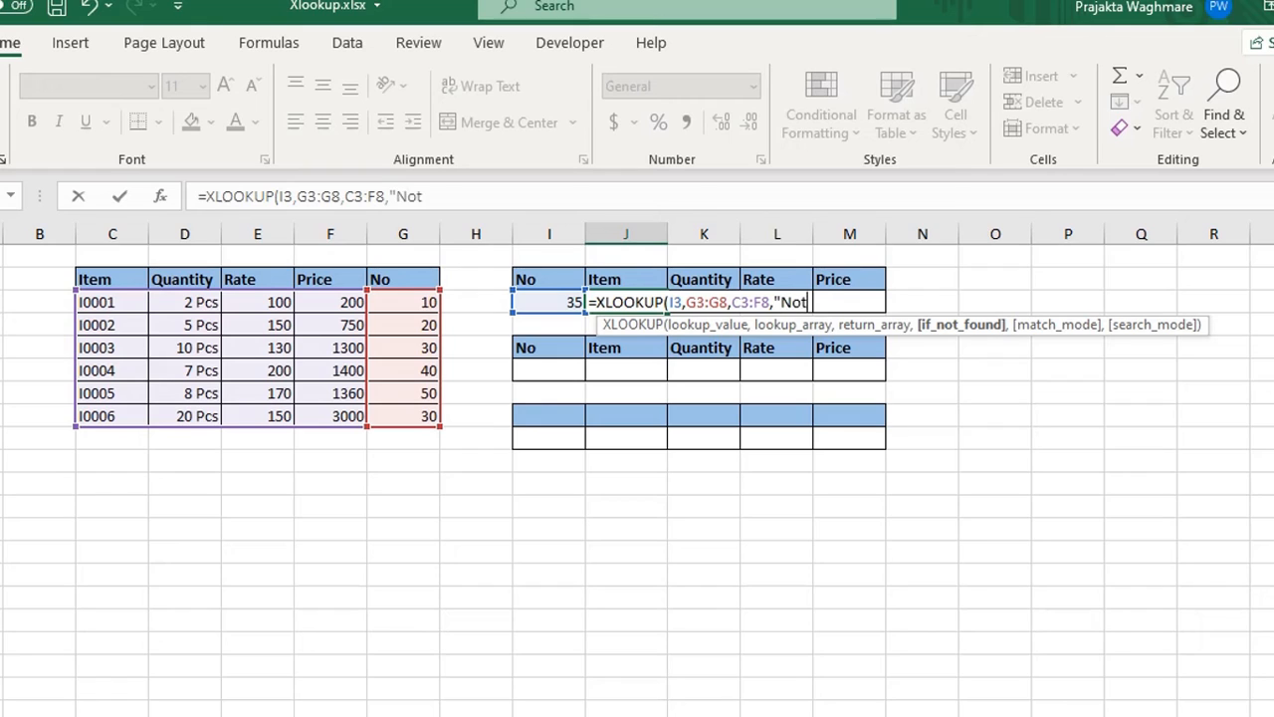
text( Available")
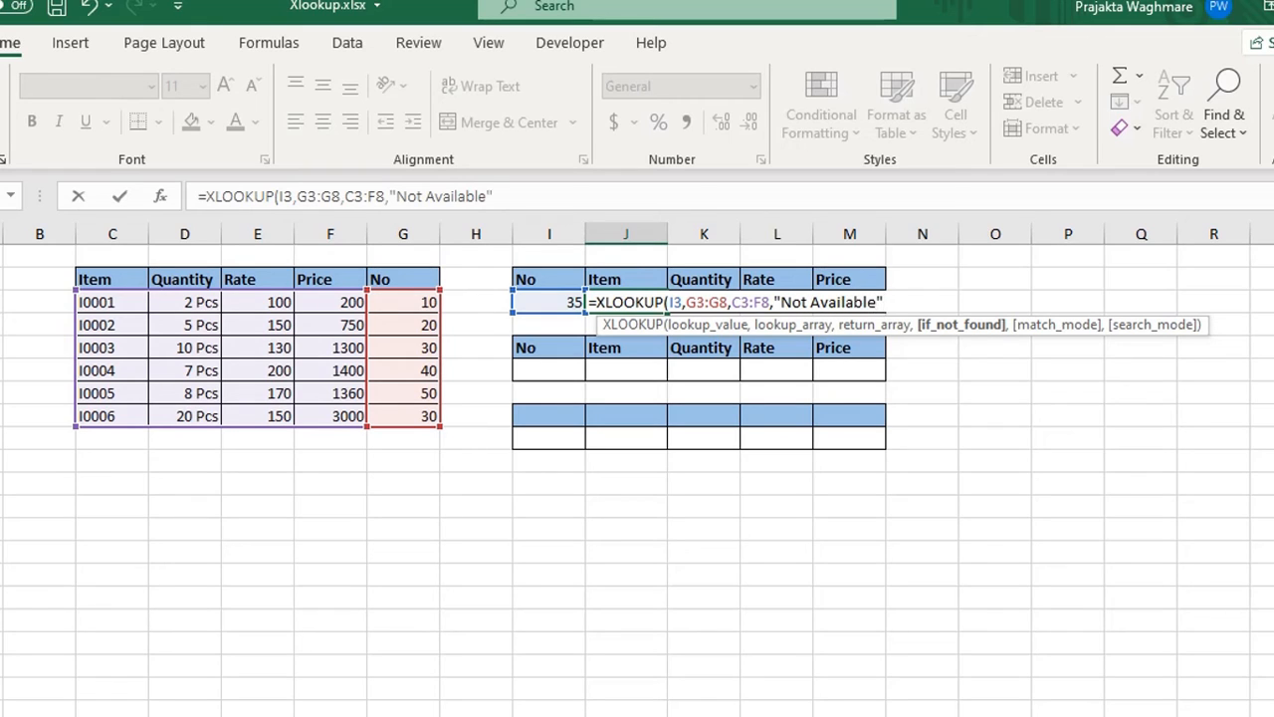
text(,)
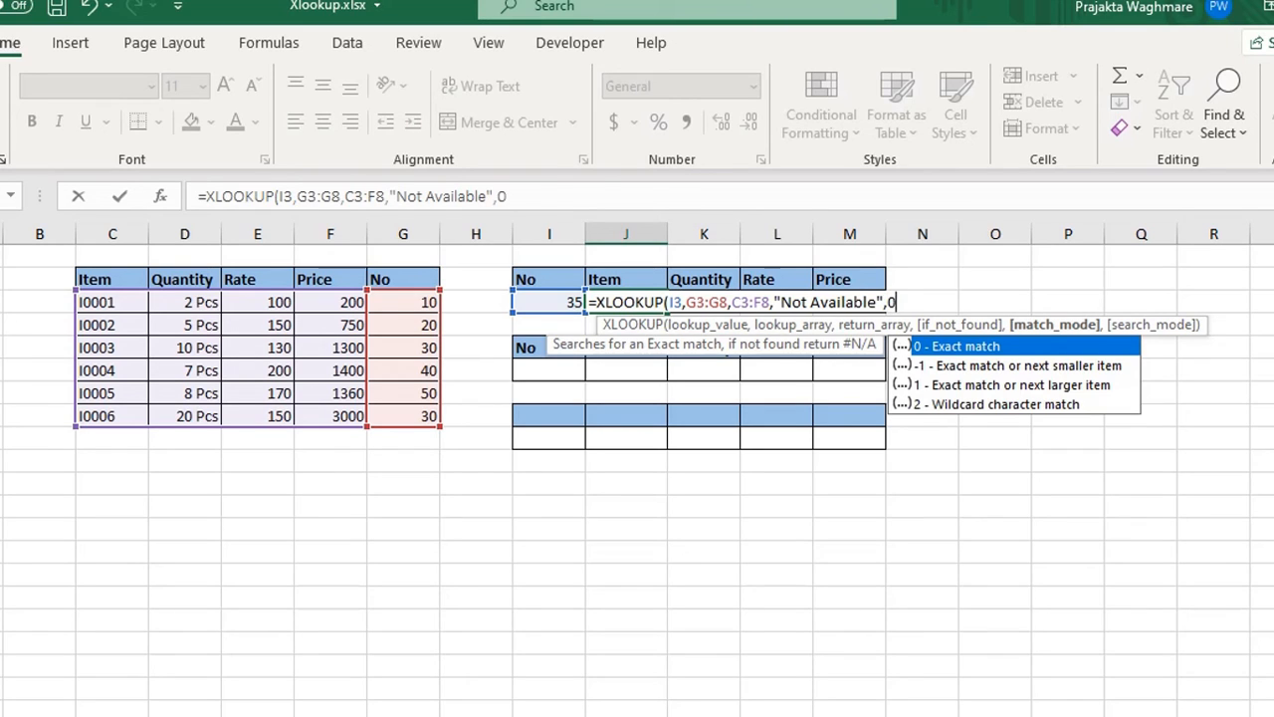
text(0,)
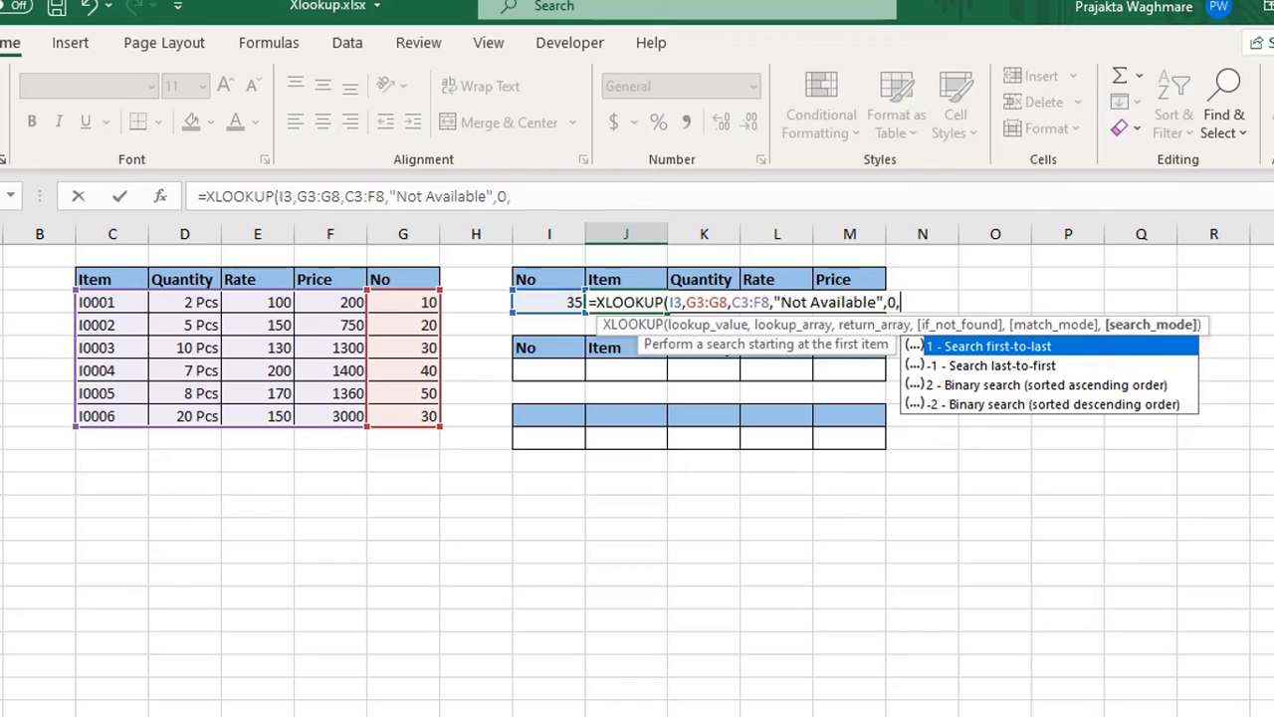
text(-)
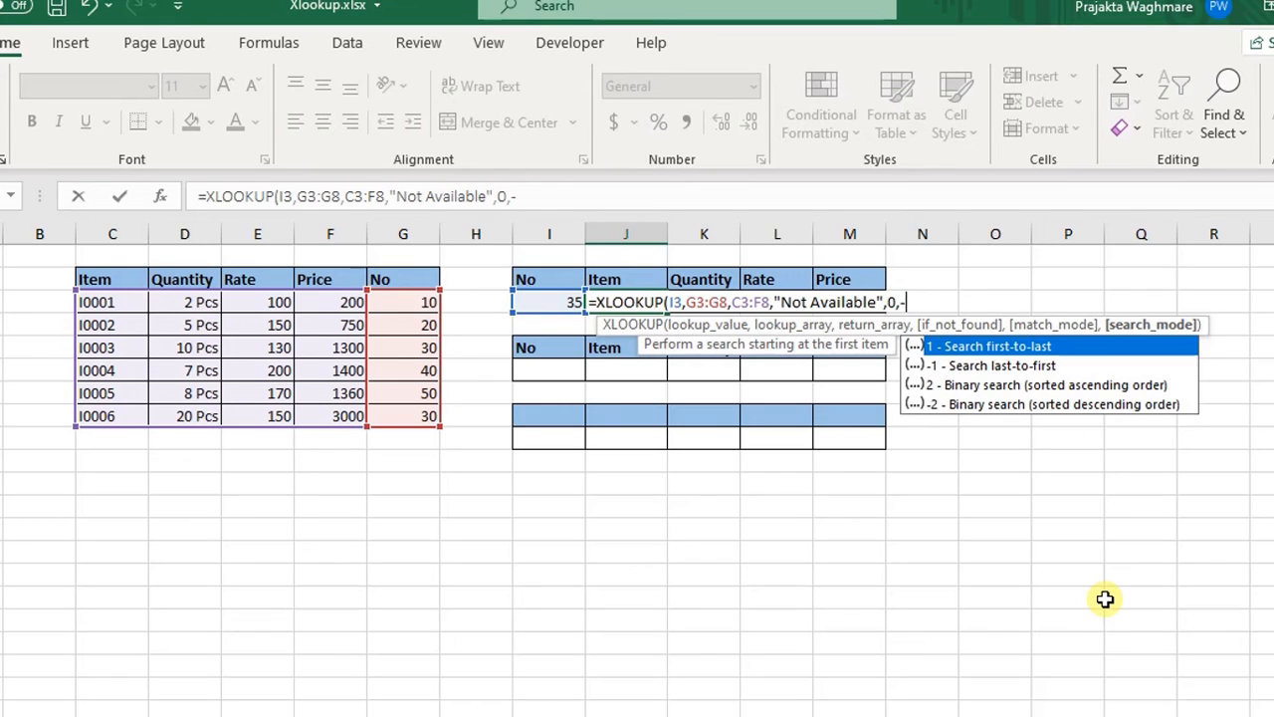
text(1)
key(Return)
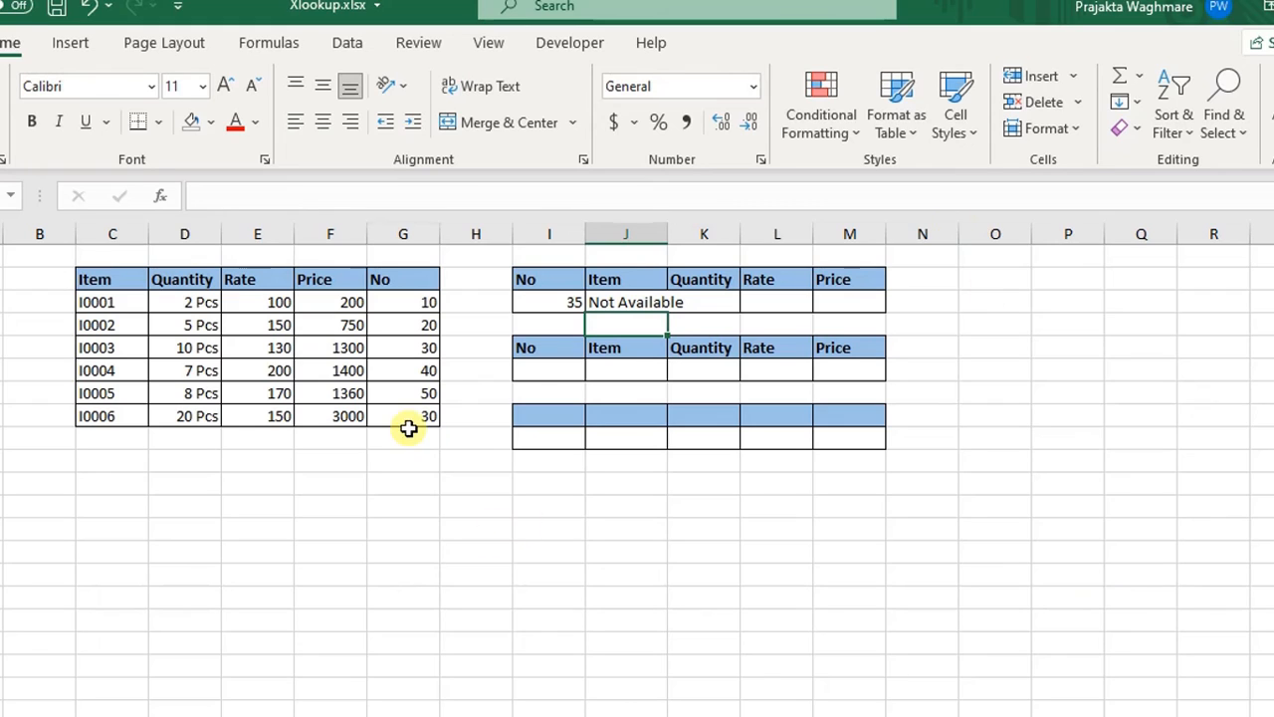
Step: Check the lookup No in I3 against the source table's No column
mouse_move(412, 430)
mouse_down()
mouse_move(418, 305)
mouse_move(433, 312)
mouse_move(412, 432)
mouse_up()
click(537, 529)
click(554, 302)
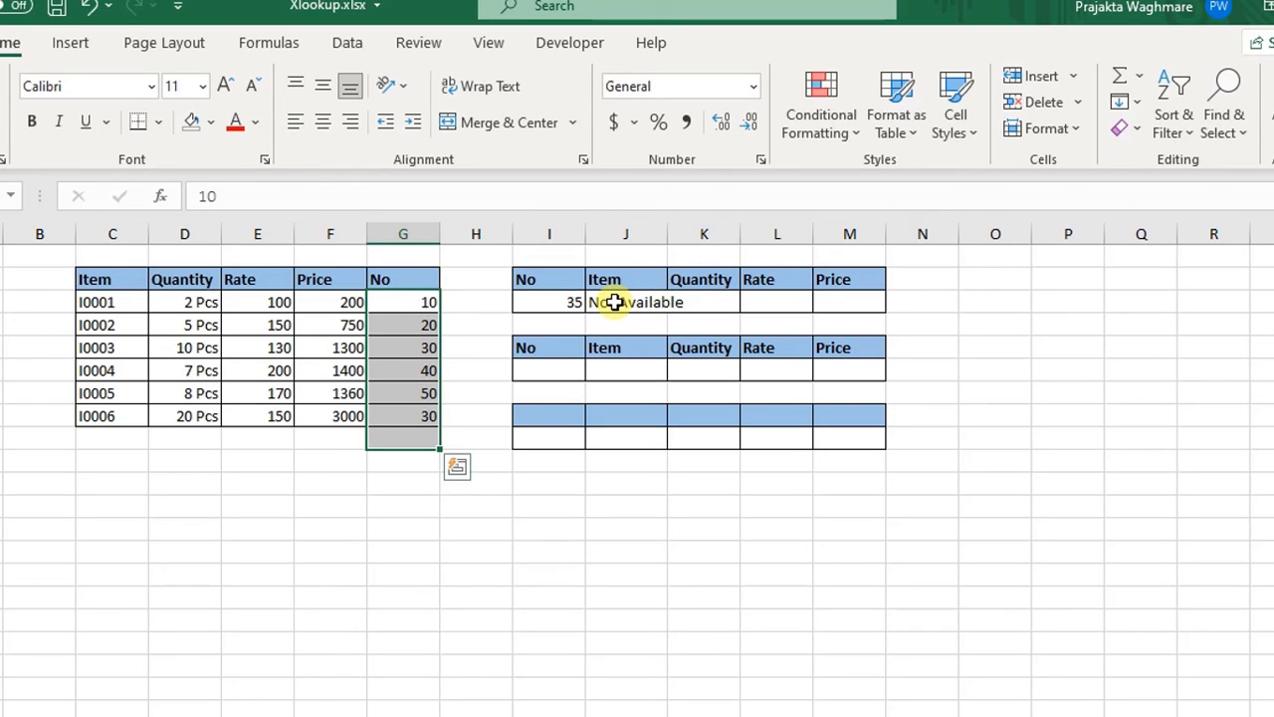
Step: Review the XLOOKUP formula in J3 and set the lookup No in I3 to 30
click(616, 302)
double_click(615, 301)
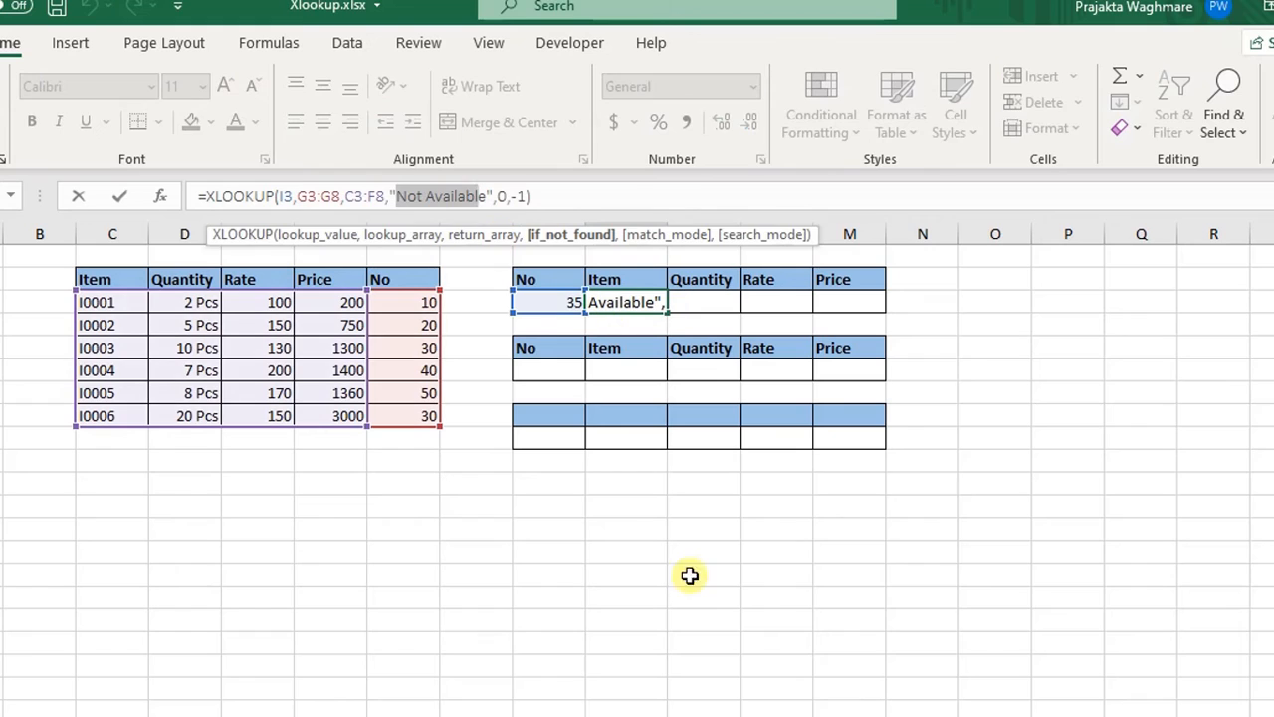
key(Return)
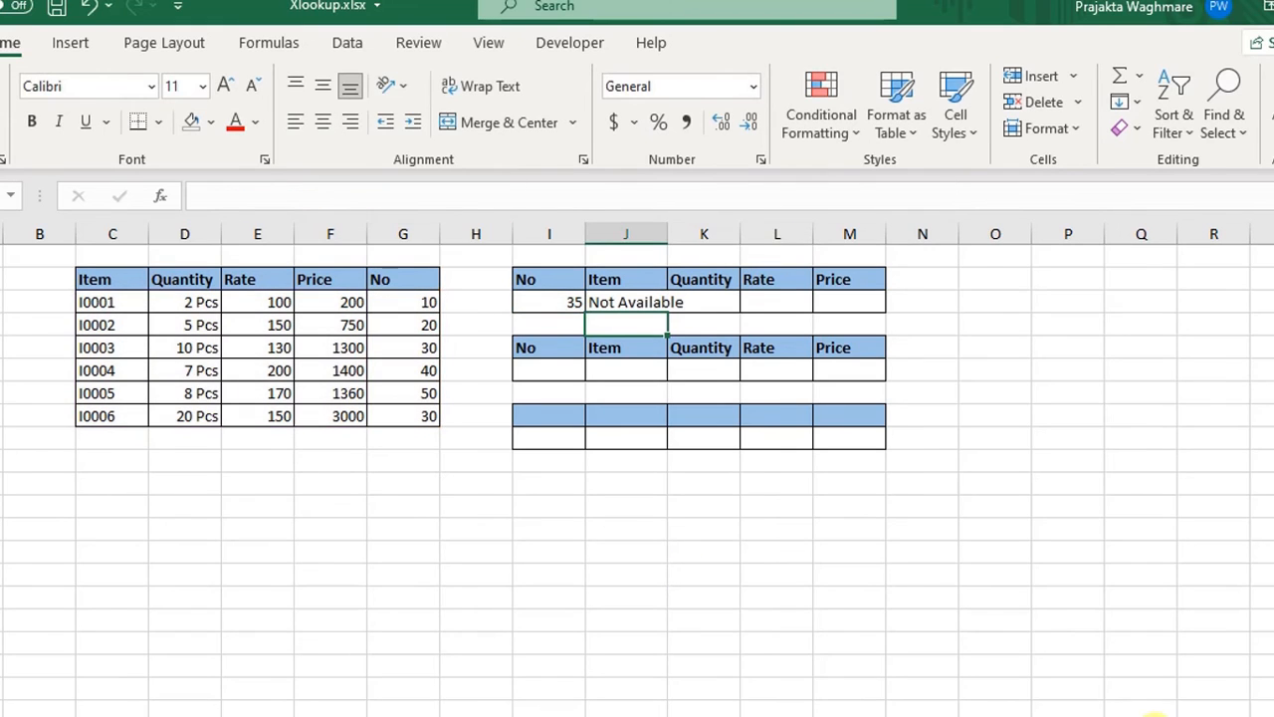
click(542, 298)
text(30)
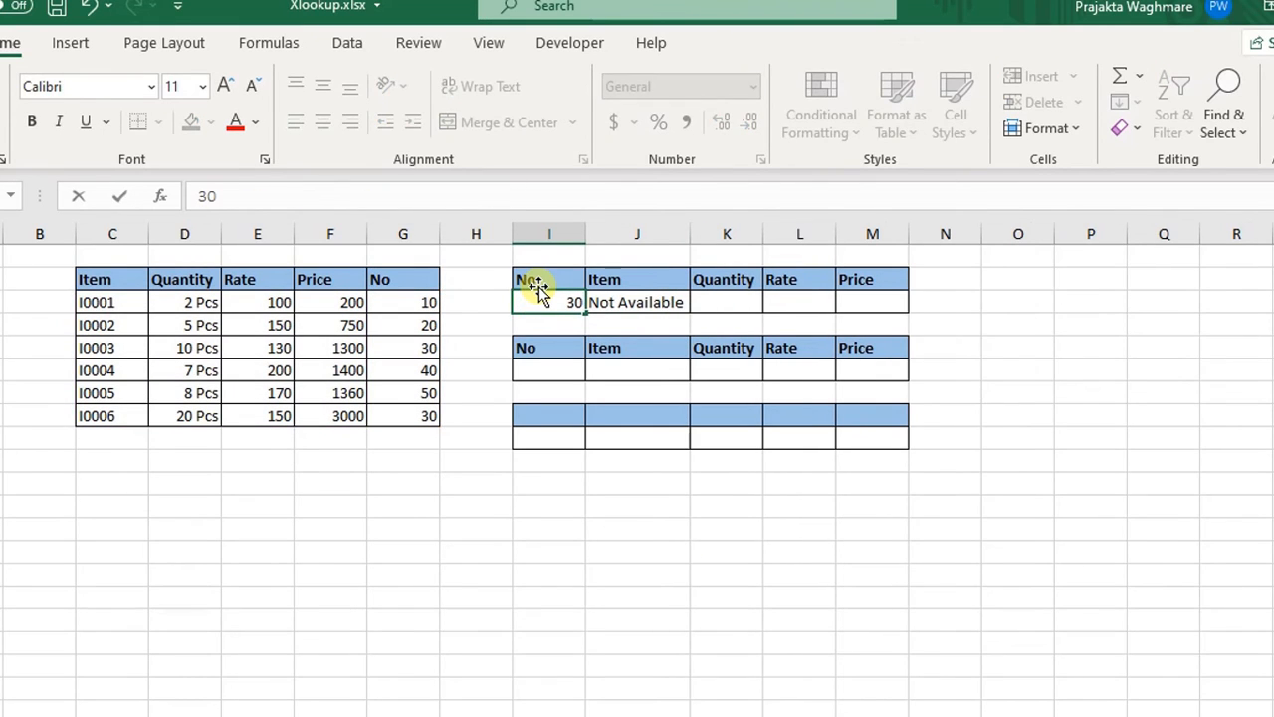
key(Return)
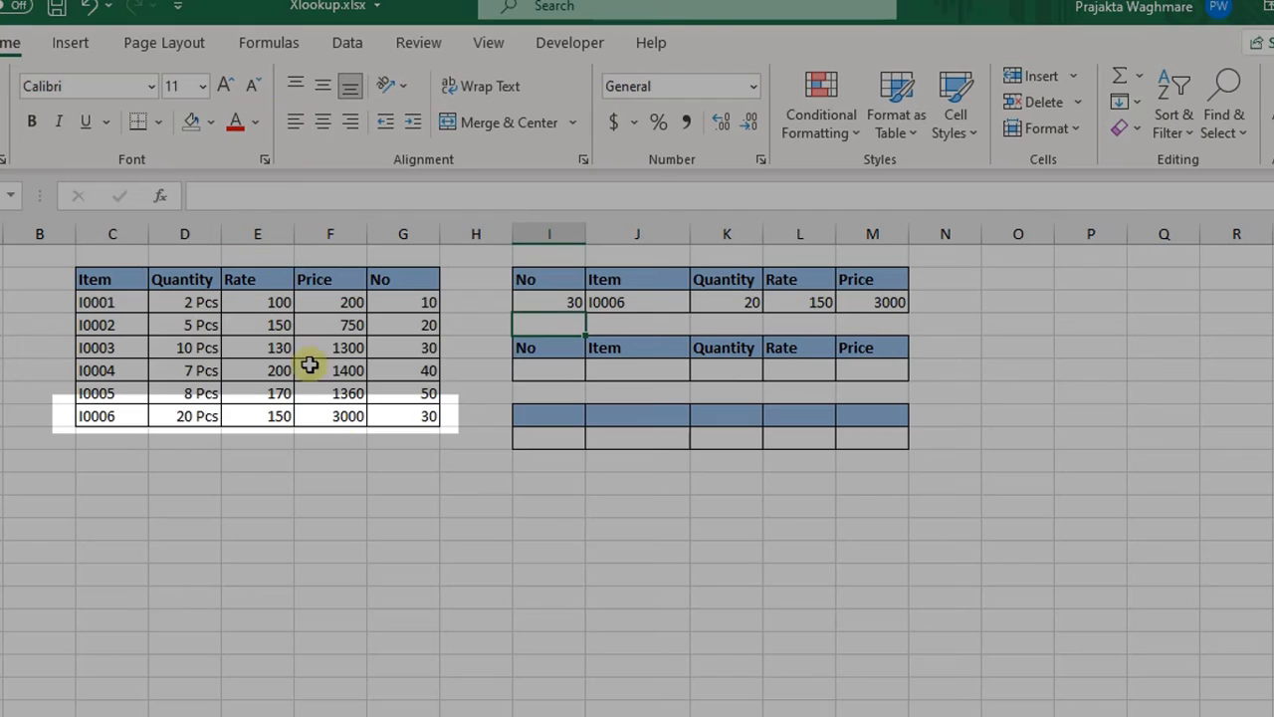
Step: Compare the returned row with the source table, following the No column from its last entry upwards to see which duplicate matched
click(358, 438)
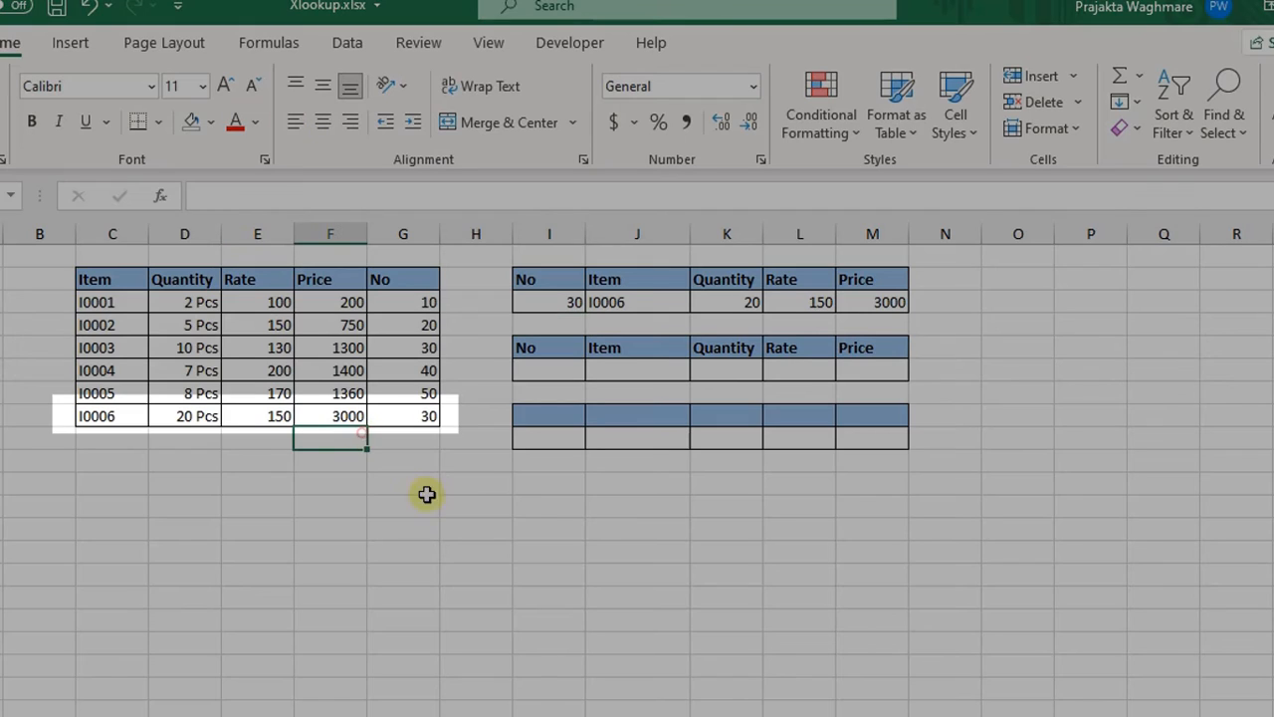
click(588, 529)
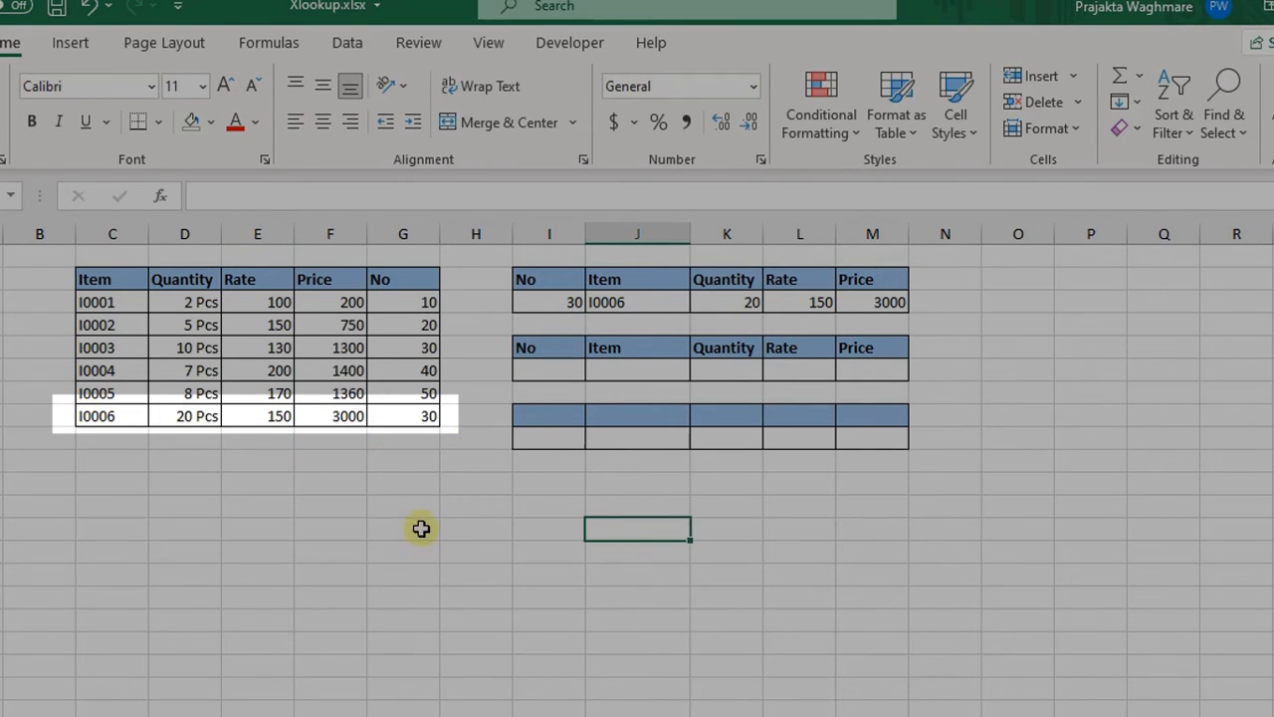
drag(395, 532, 395, 336)
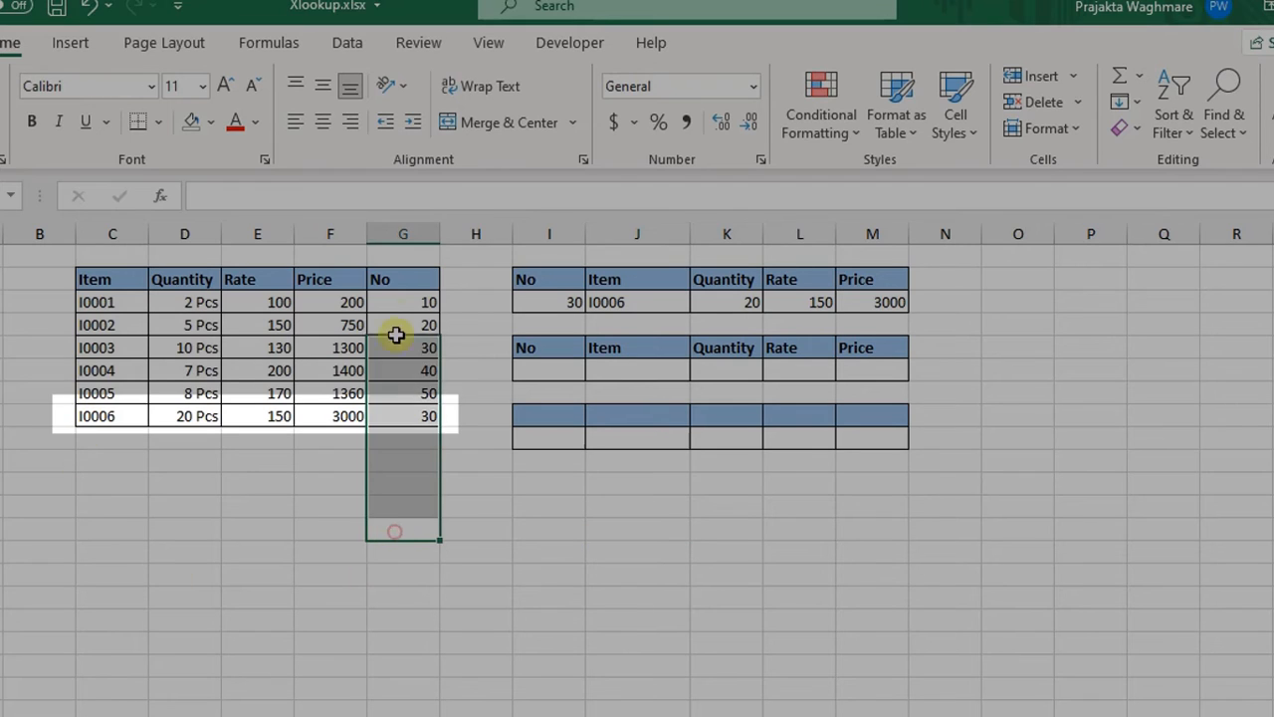
drag(395, 336, 397, 306)
drag(111, 416, 406, 415)
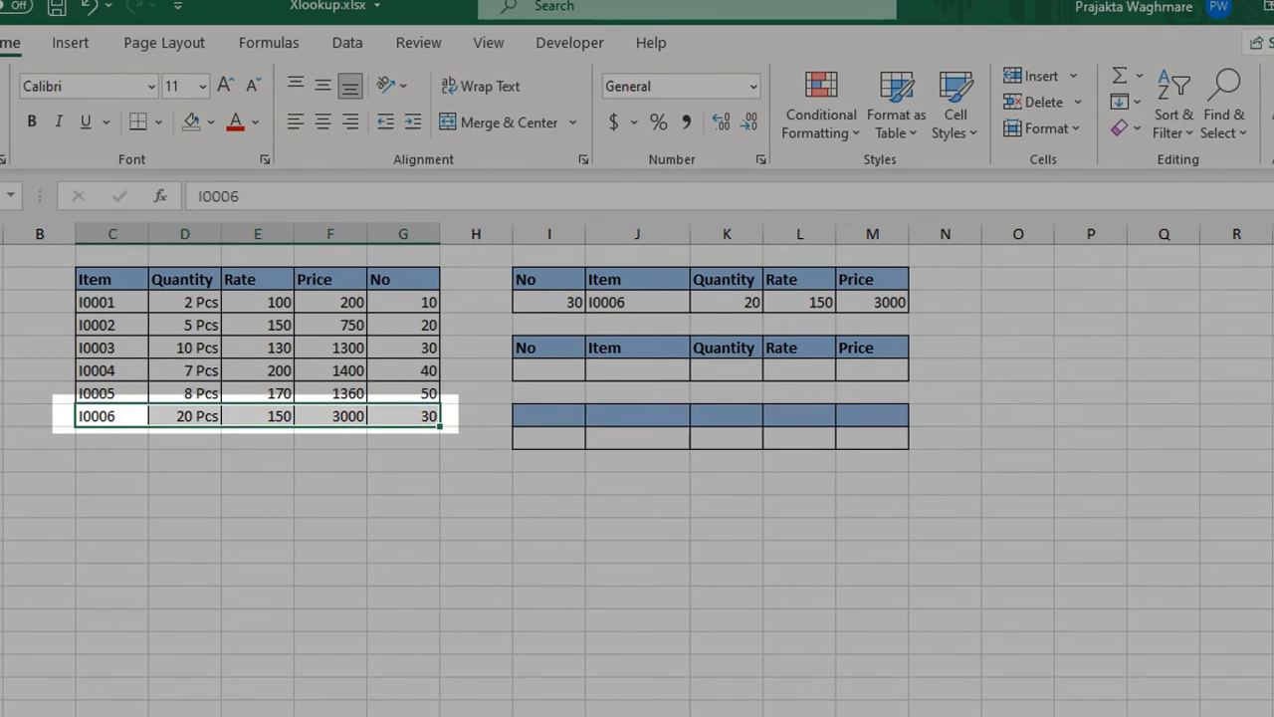
click(403, 506)
click(100, 421)
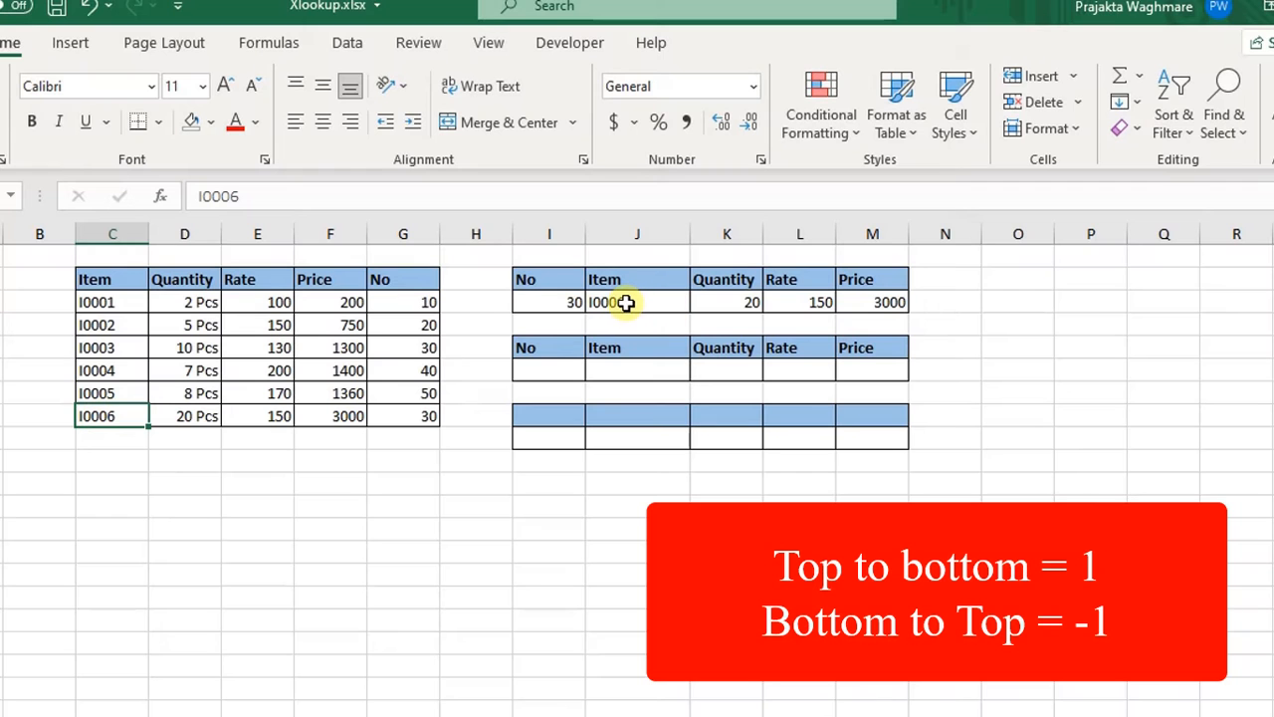
Step: Change the search mode in the J3 formula to 1 for first-to-last and compare the result with the source table
double_click(623, 302)
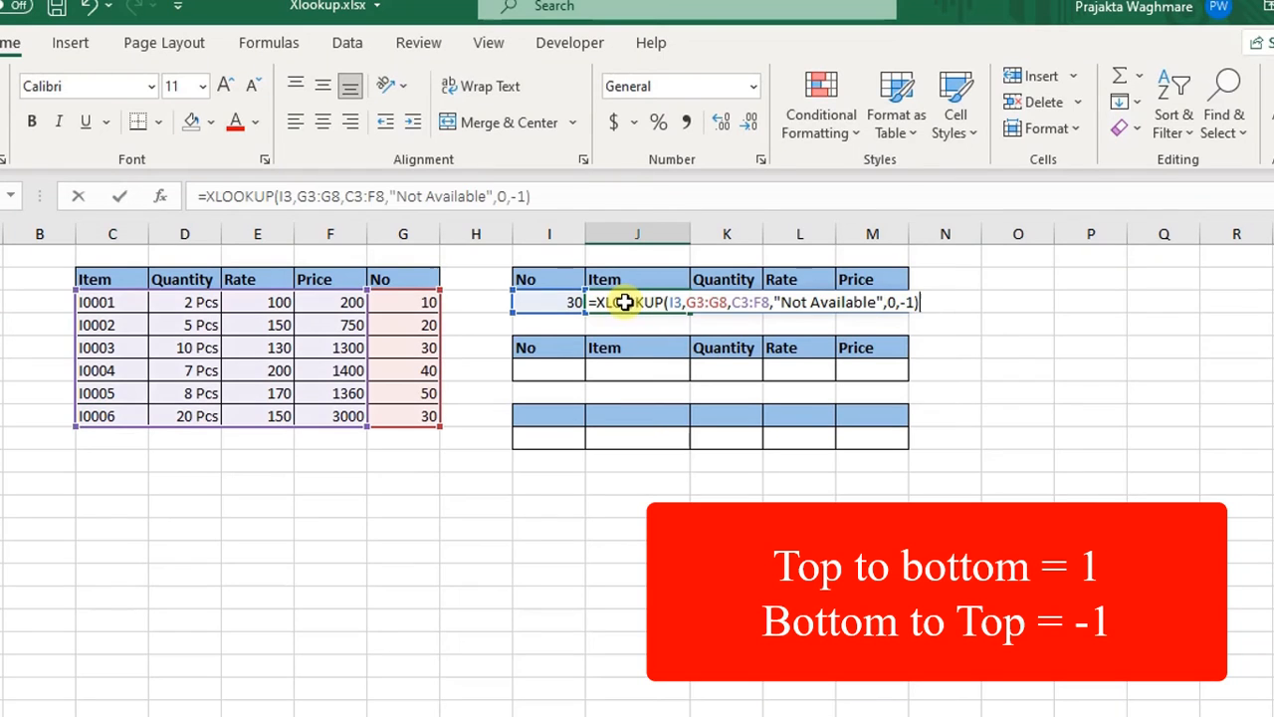
click(907, 301)
key(BackSpace)
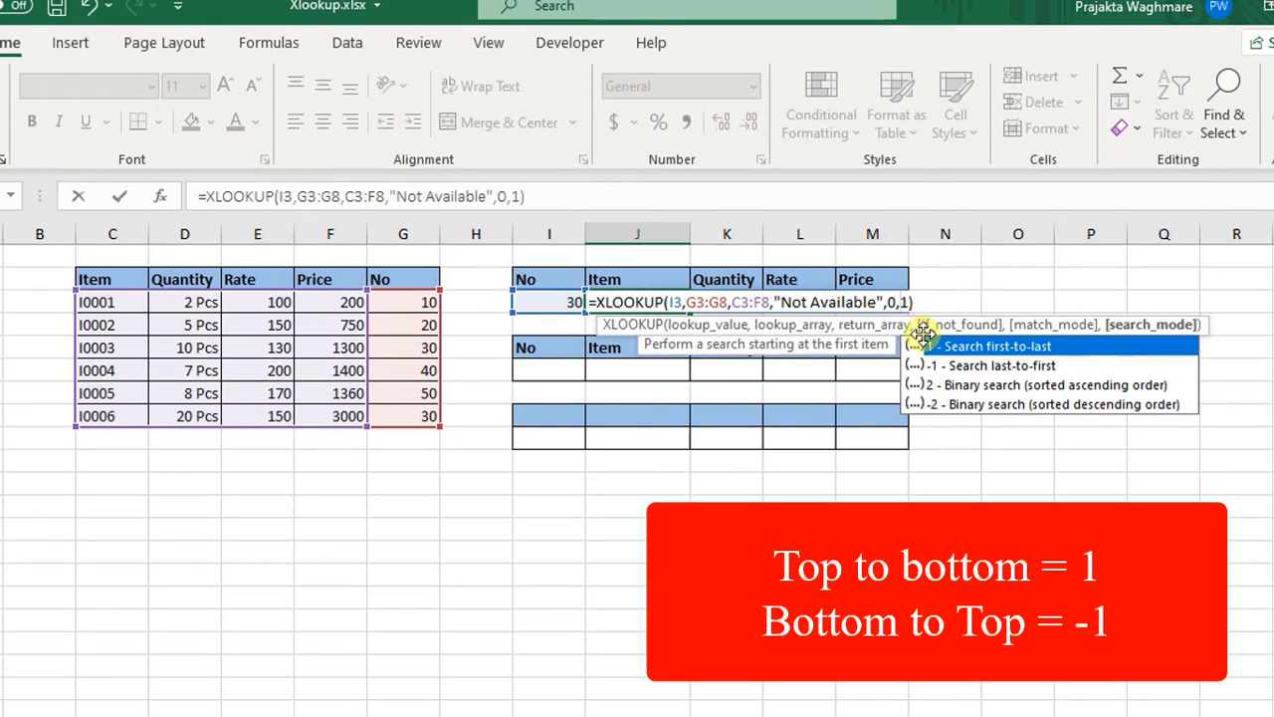
key(Return)
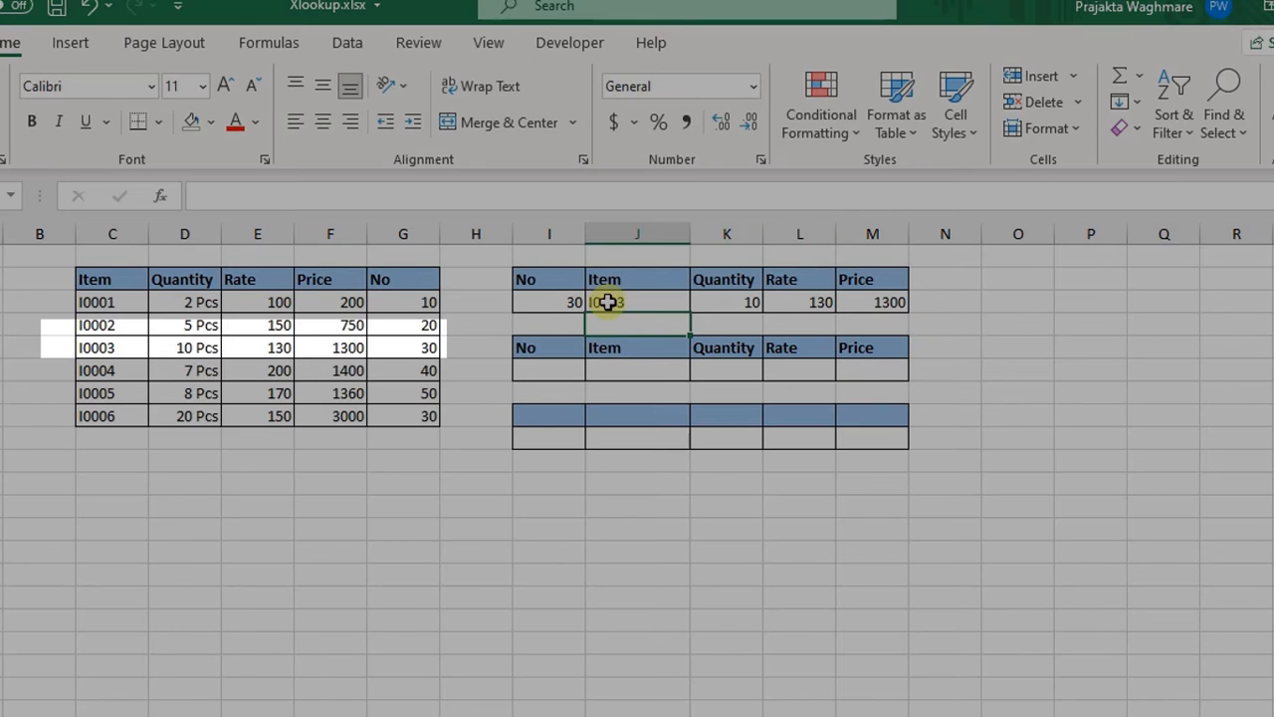
click(608, 302)
drag(131, 301, 138, 344)
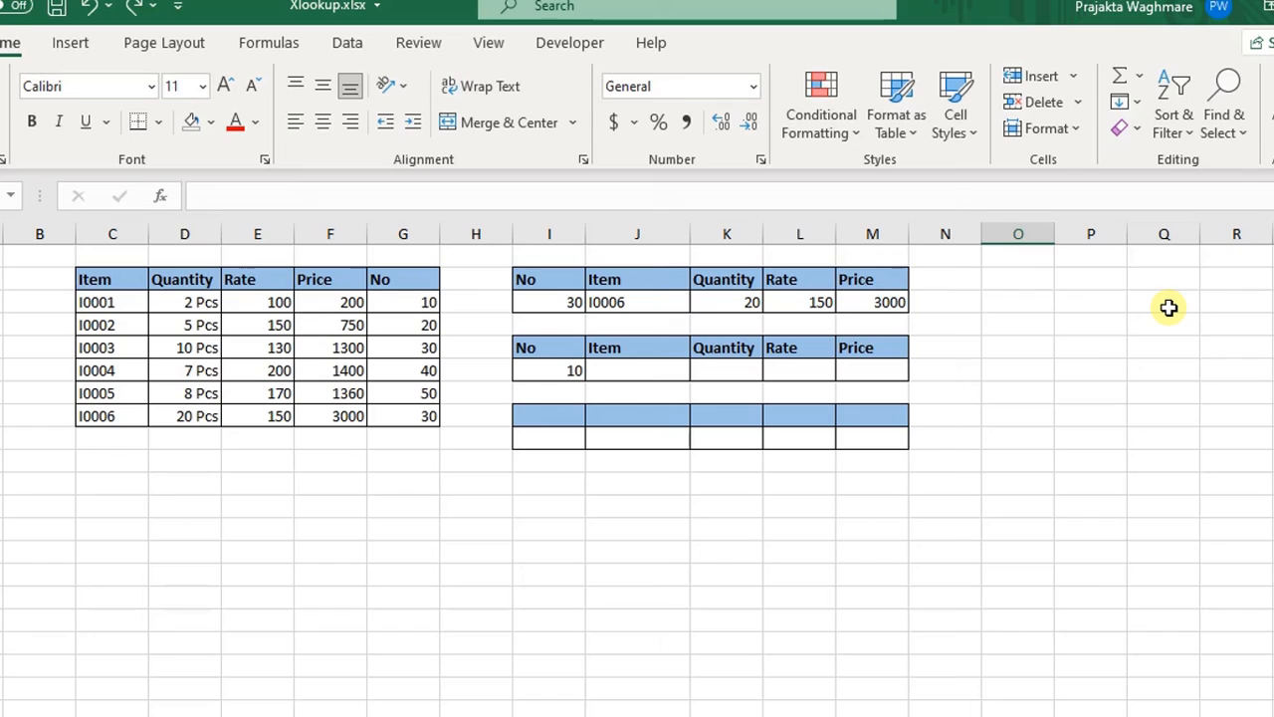
Step: Enter a horizontal XLOOKUP in J6 with lookup value J5, lookup array C2:G2 and return array C3:G3
click(617, 368)
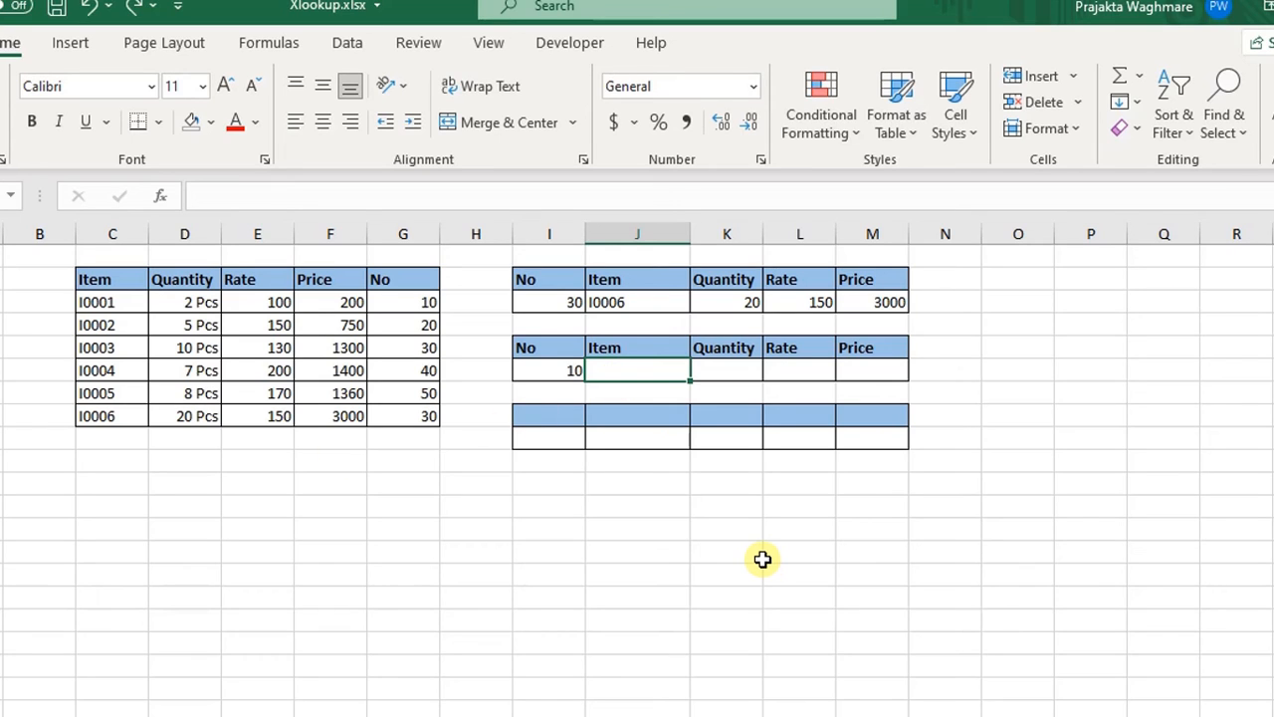
text(=xl)
key(Tab)
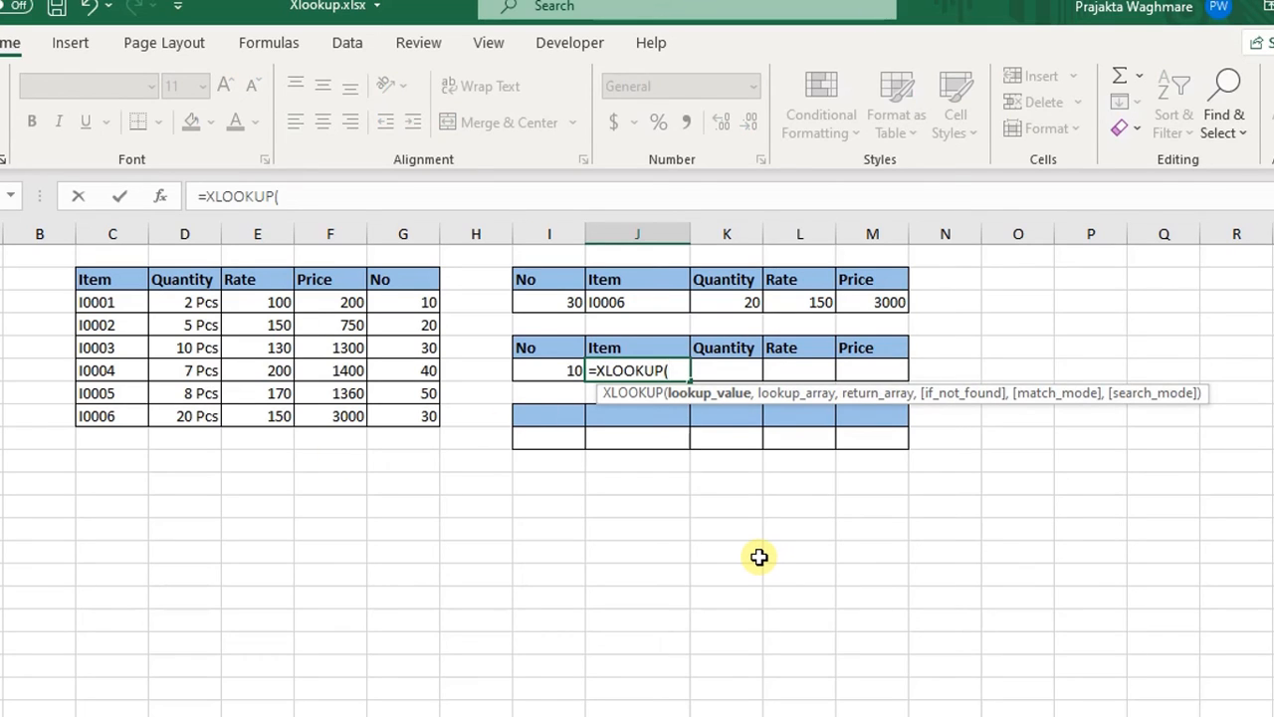
click(652, 346)
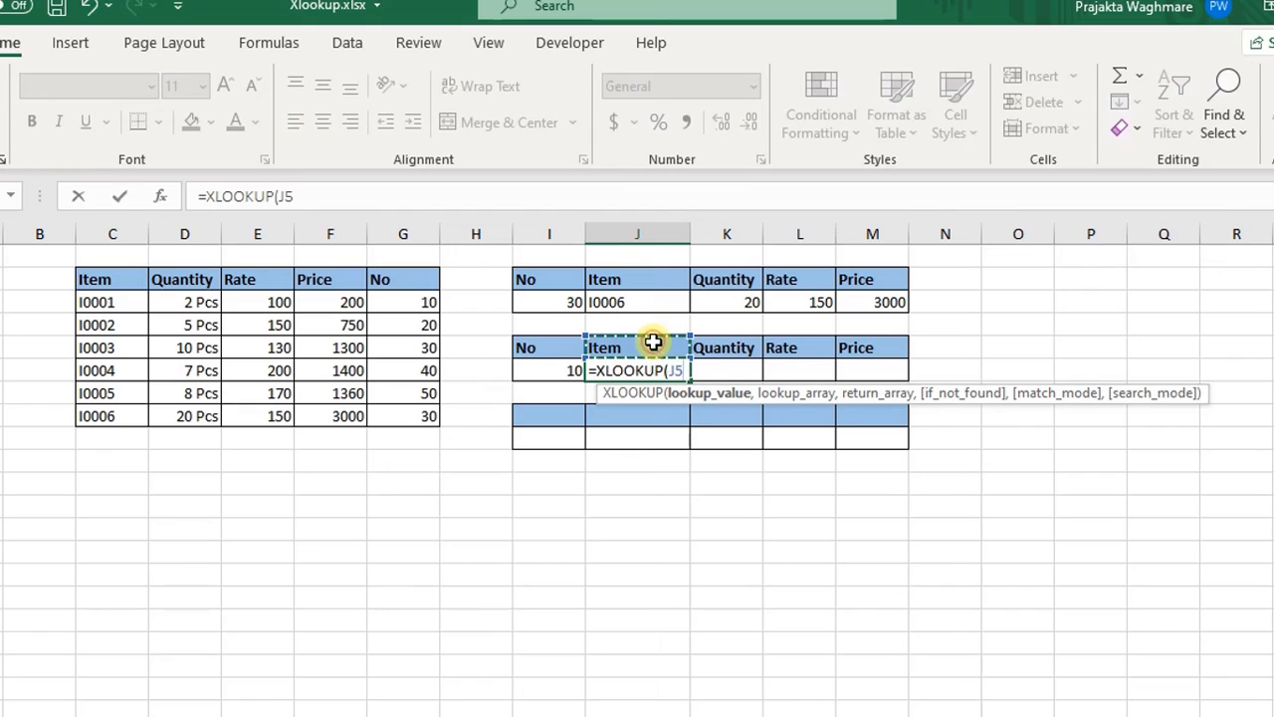
text(,)
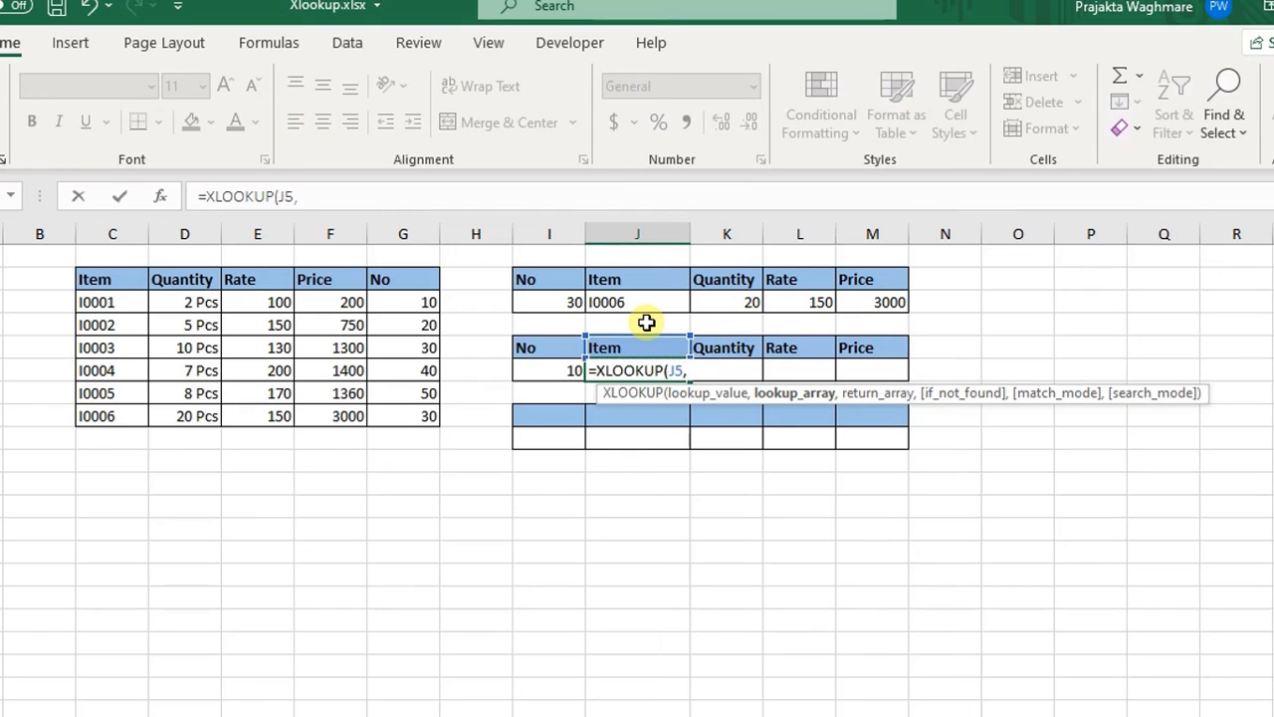
drag(106, 276, 399, 279)
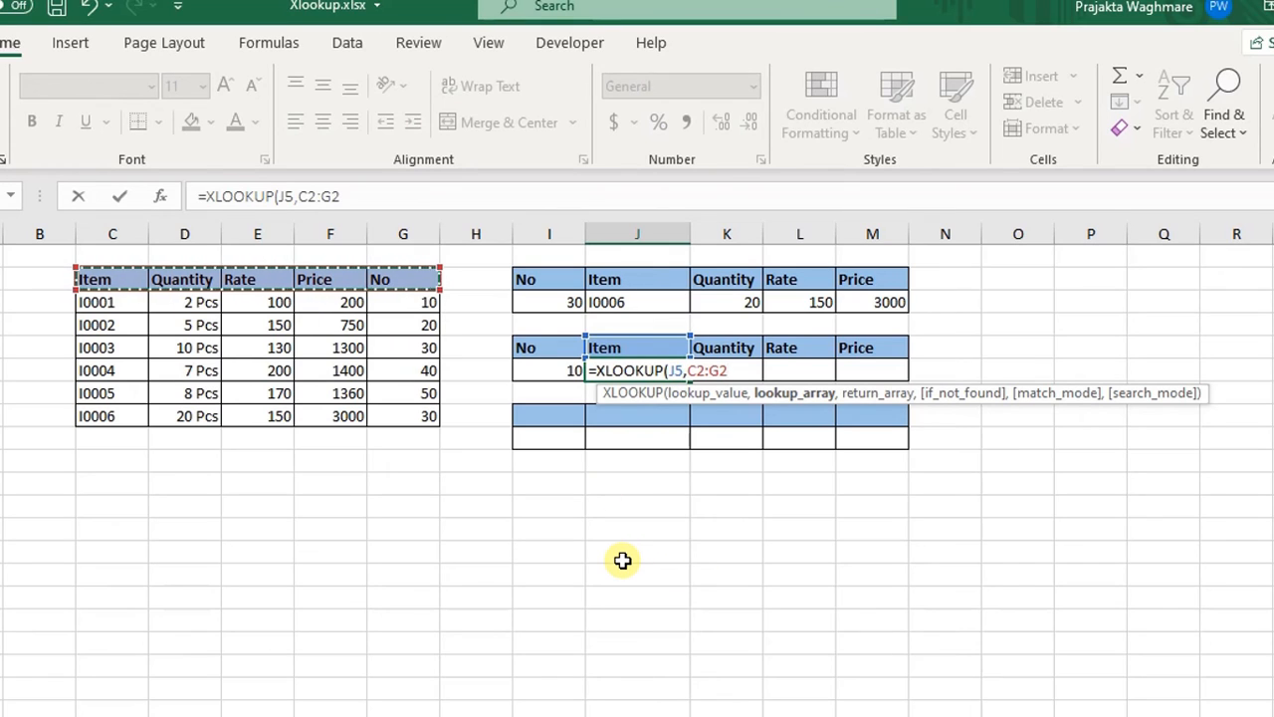
text(,)
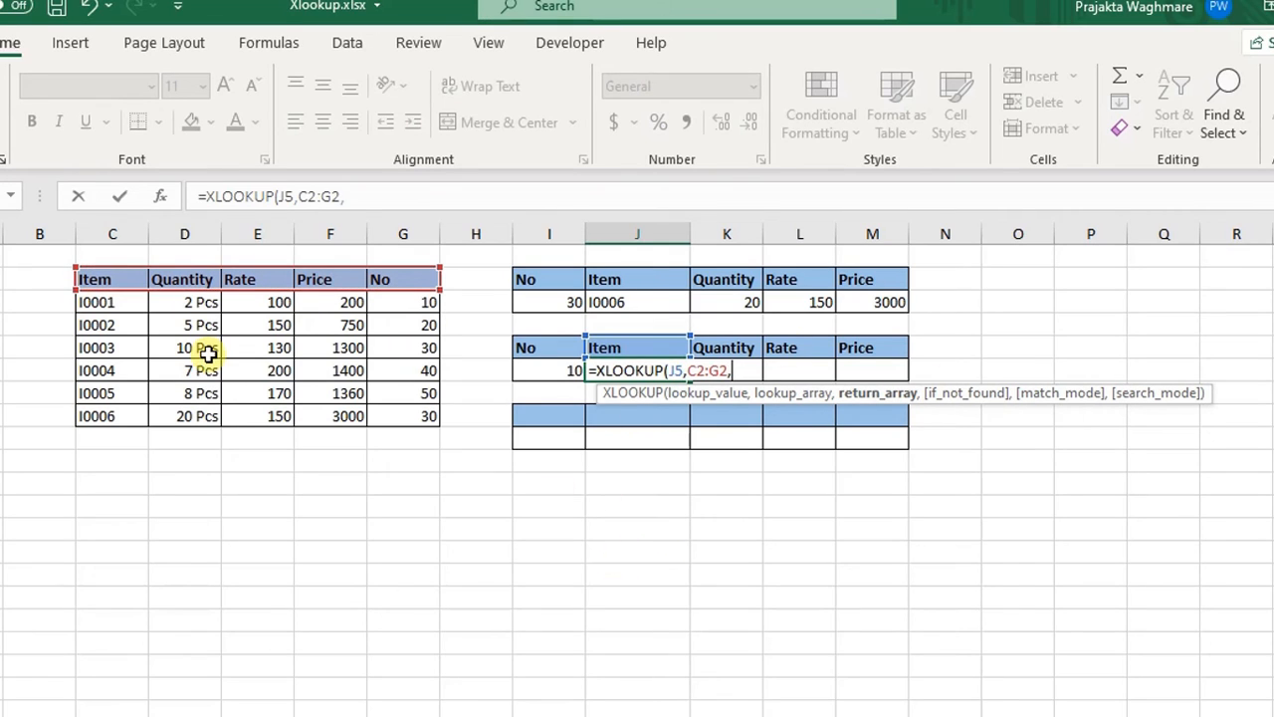
drag(93, 302, 427, 308)
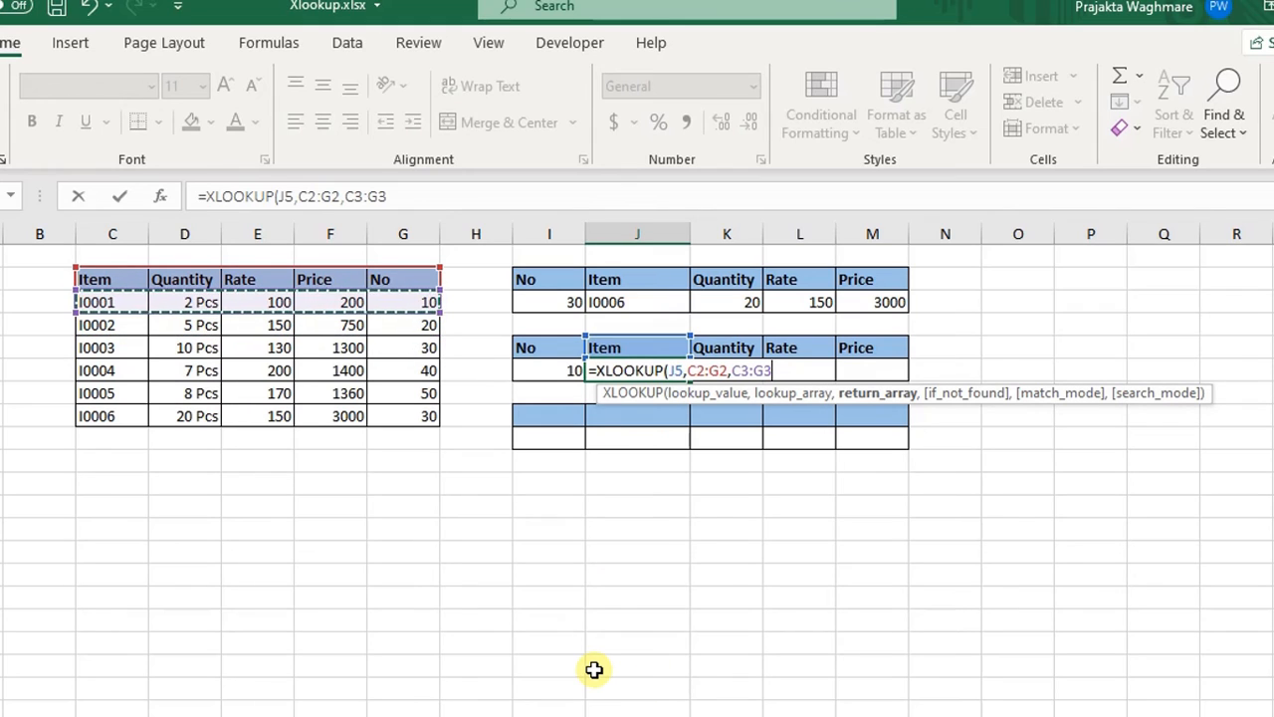
key(Return)
Step: Fill the J6 formula across to M6 for Quantity, Rate and Price
click(647, 371)
drag(689, 381, 900, 371)
click(899, 548)
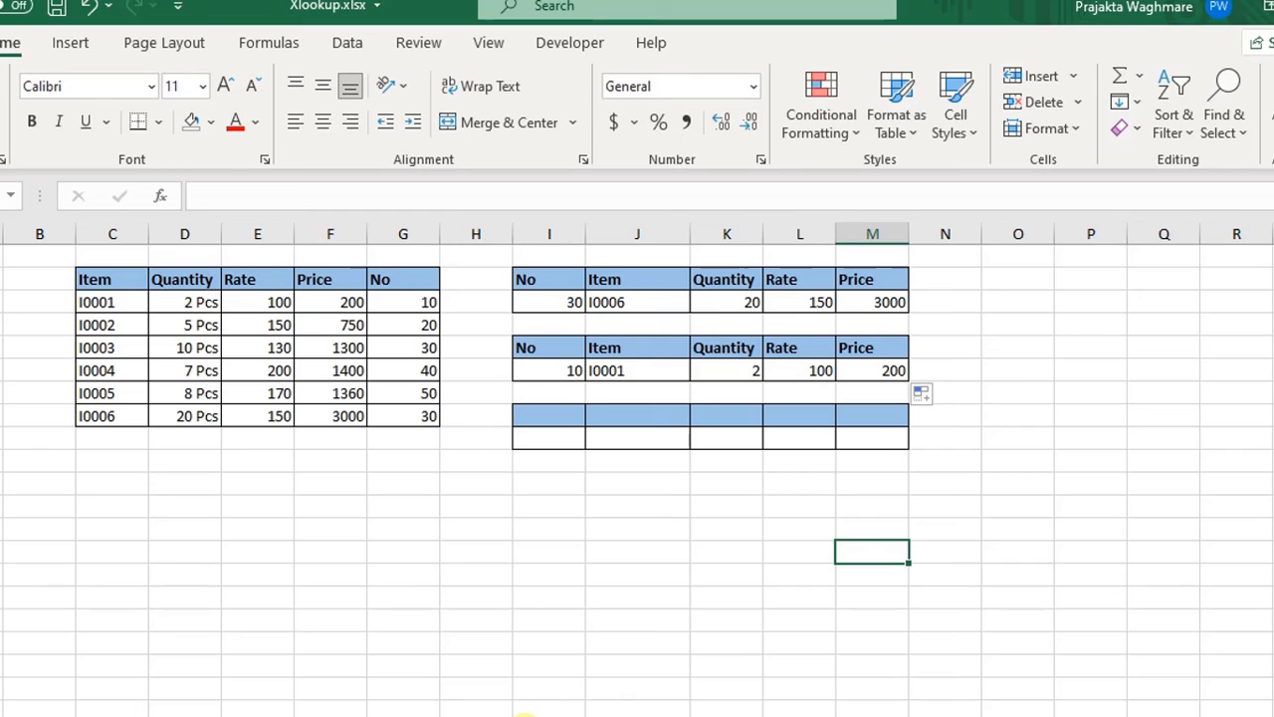
Step: Label the third table's first two columns No and Item, and enter 10 as the lookup No in I9
key(Return)
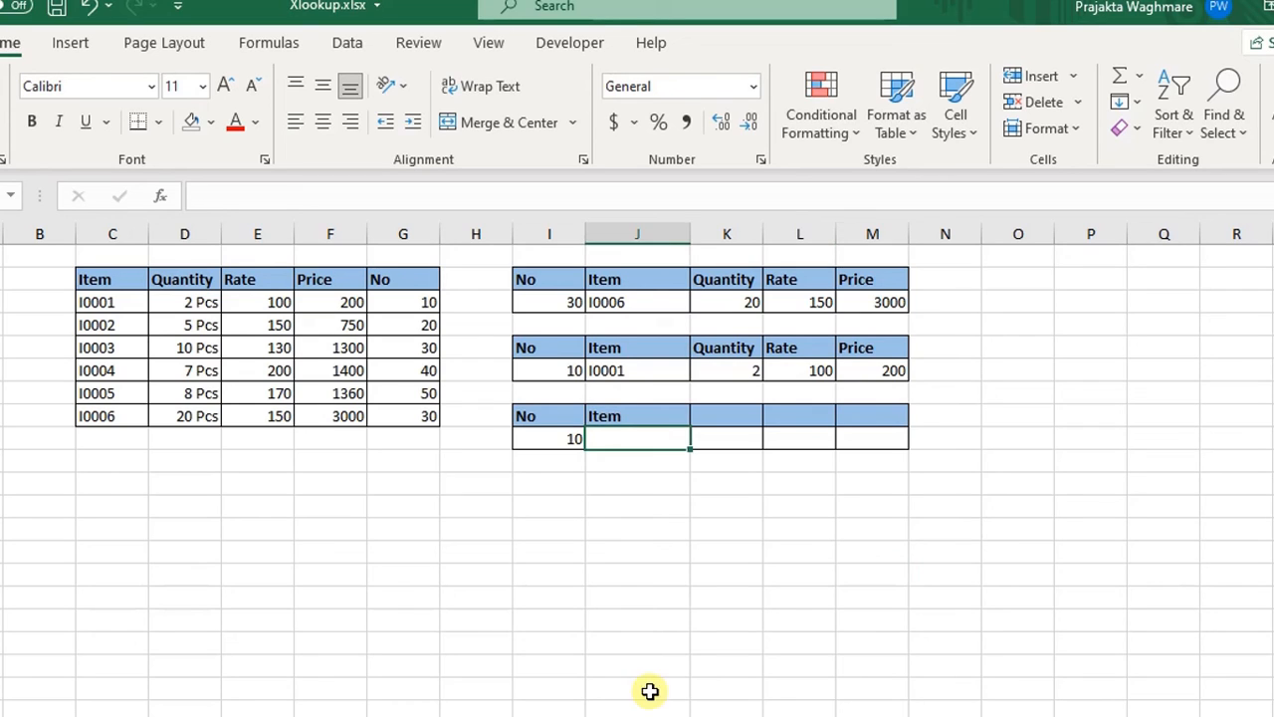
click(693, 591)
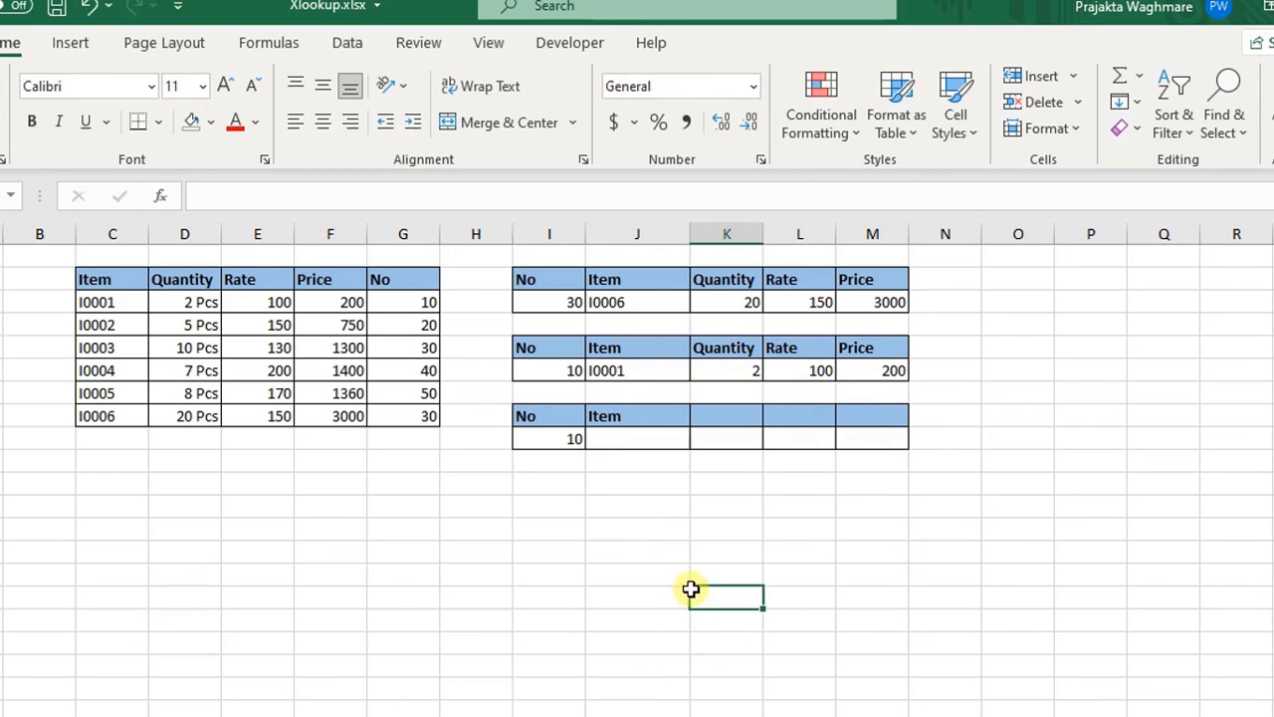
click(622, 418)
click(540, 434)
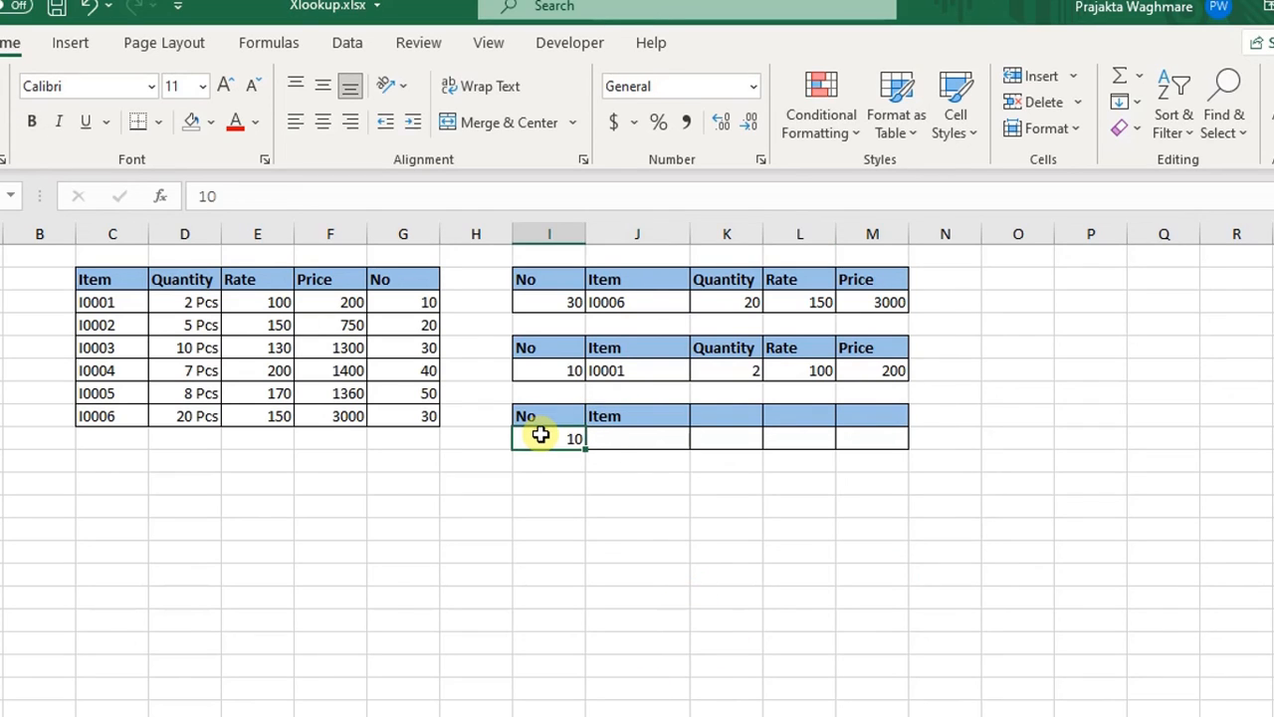
click(528, 412)
click(603, 416)
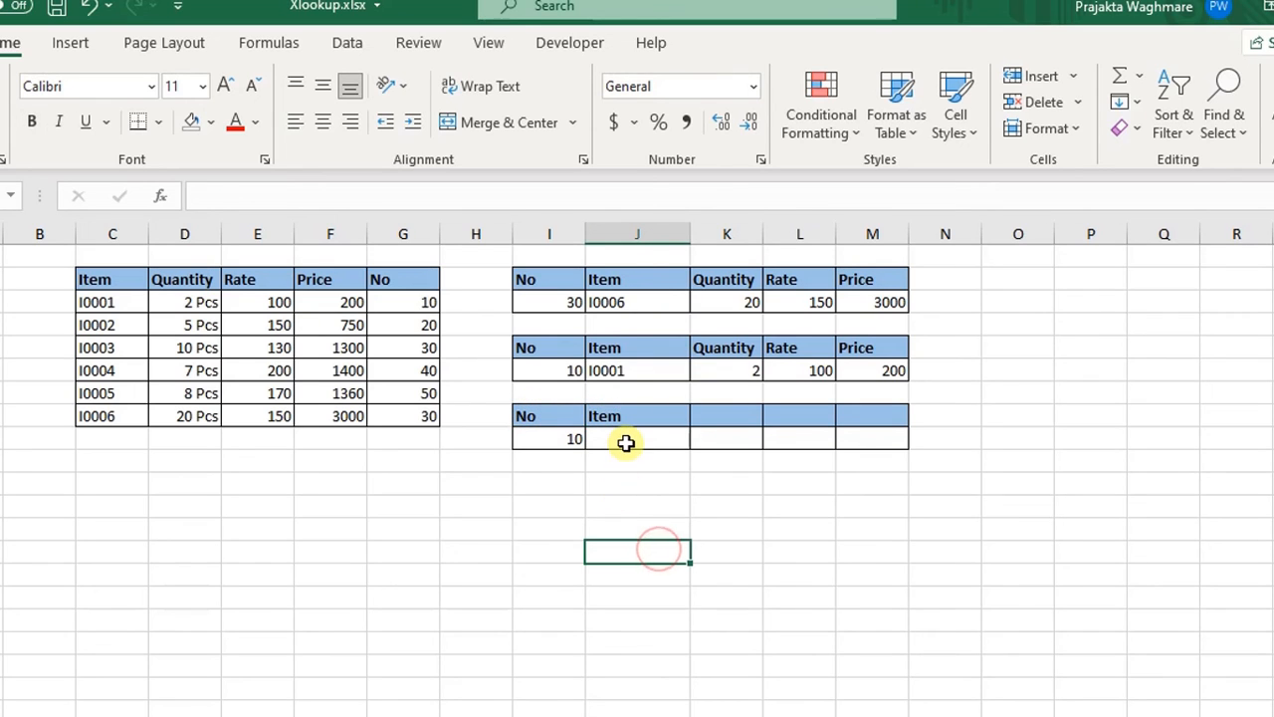
Step: Set I9 to 30 and enter an XLOOKUP in J9 with lookup value I9, lookup array G3:G8 and return array C3:F8
click(625, 441)
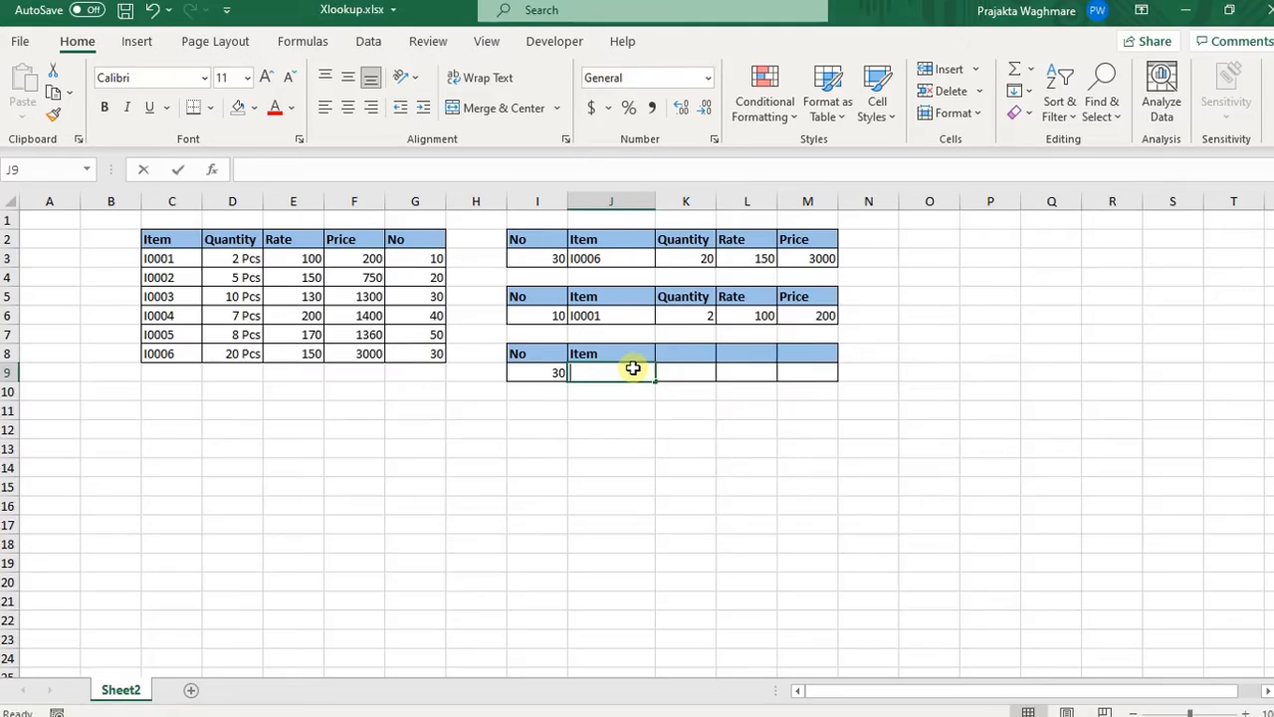
text(=xl)
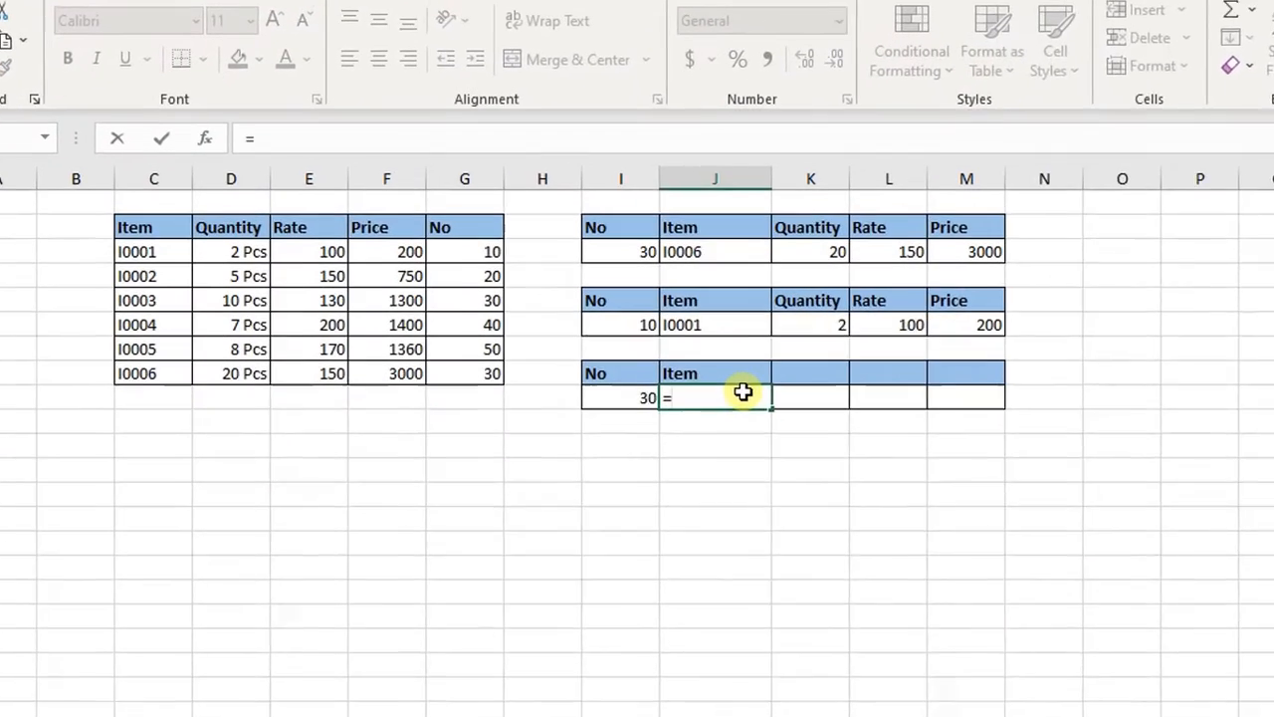
key(Tab)
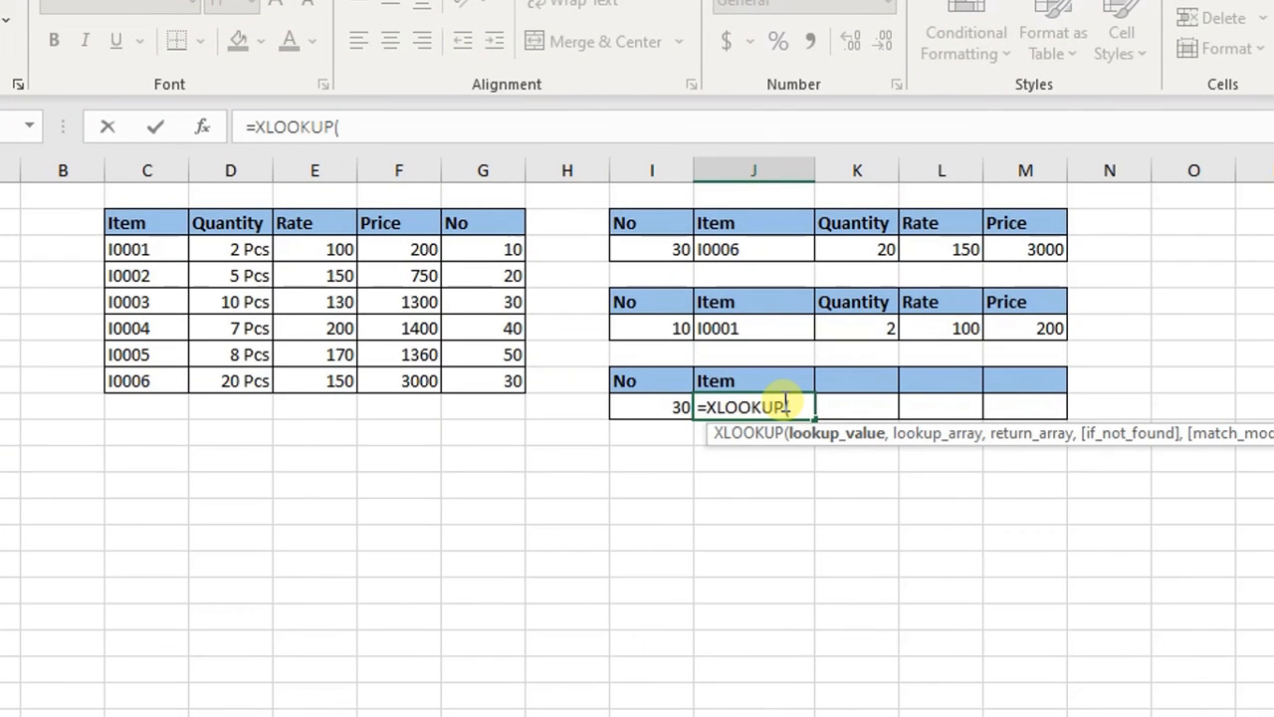
click(623, 407)
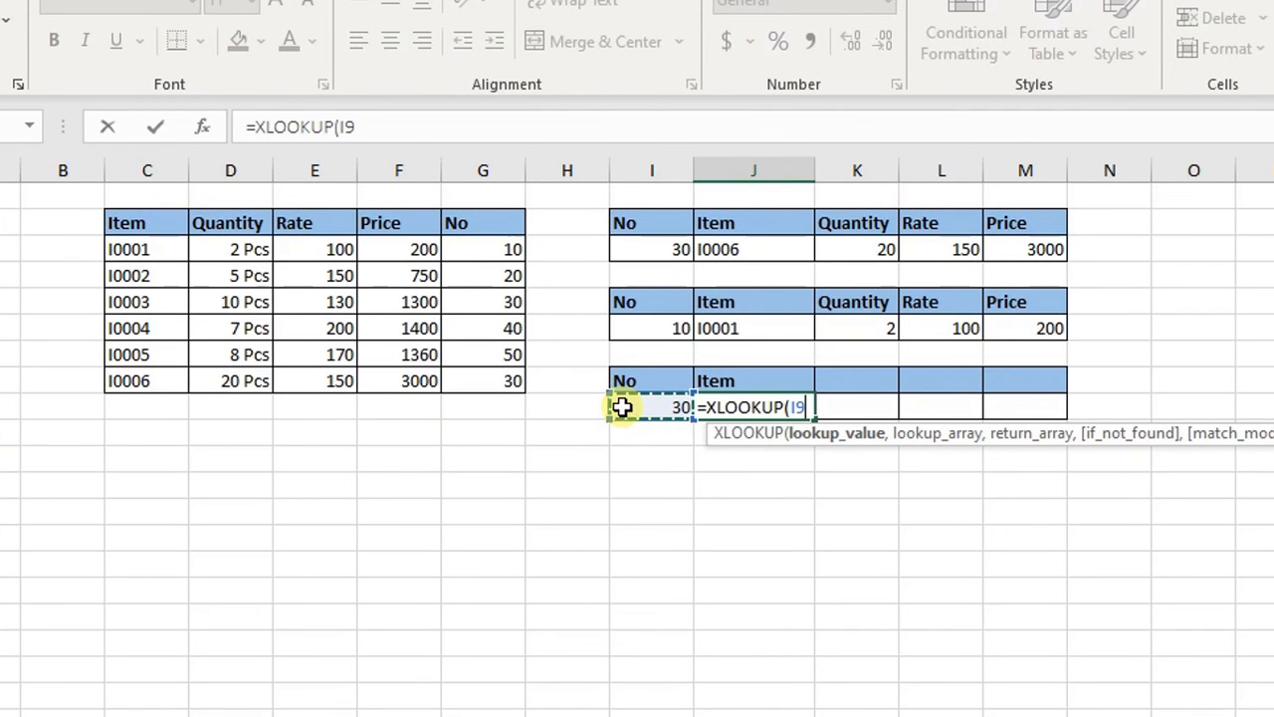
text(,)
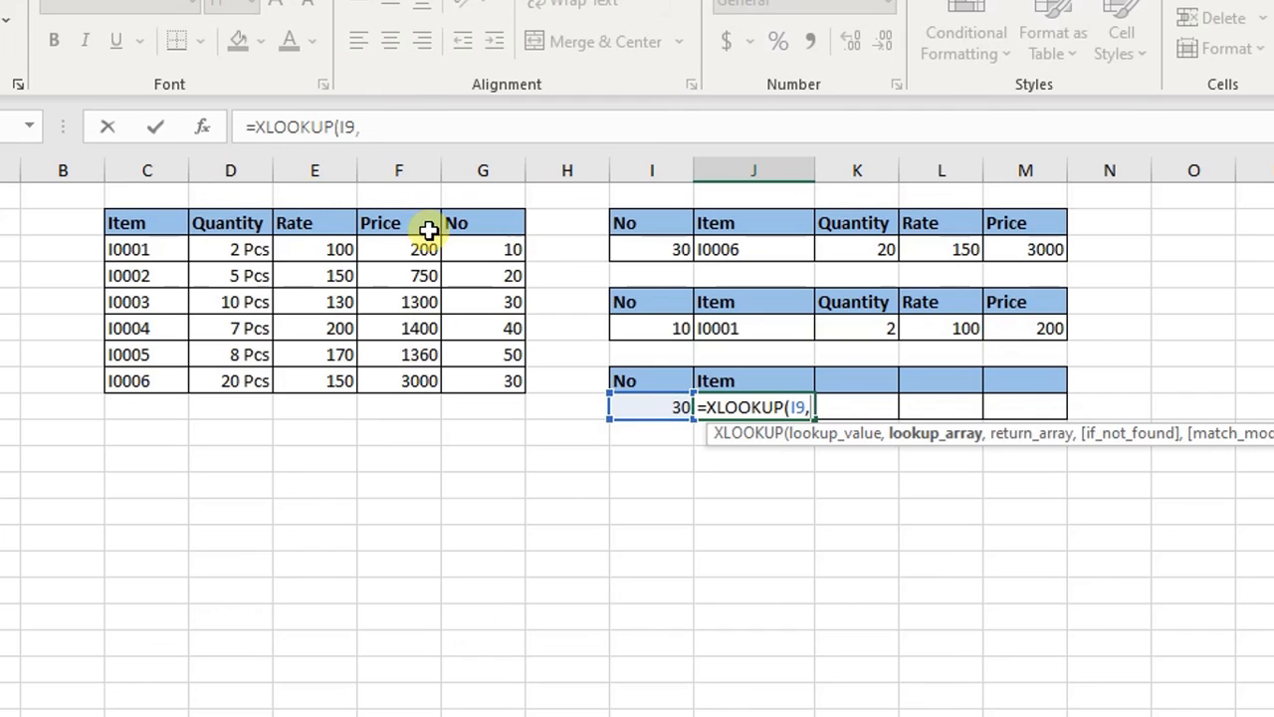
drag(515, 250, 507, 383)
text(,)
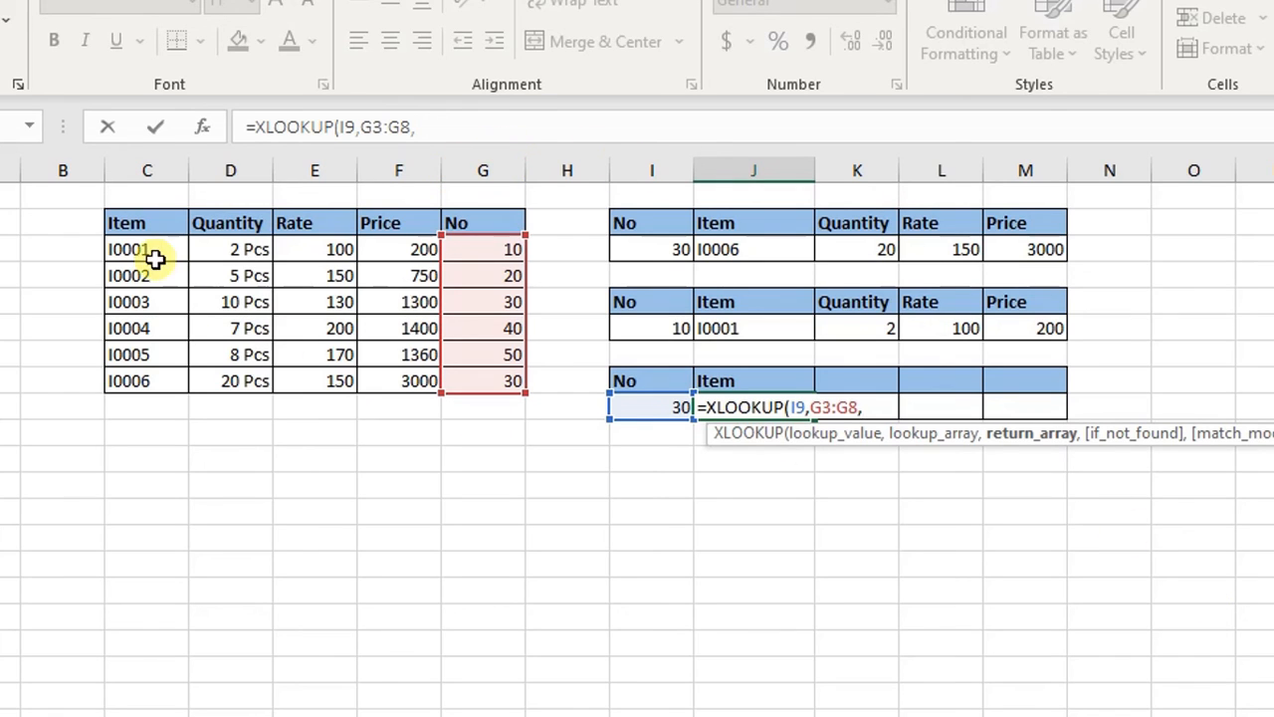
drag(156, 255, 413, 386)
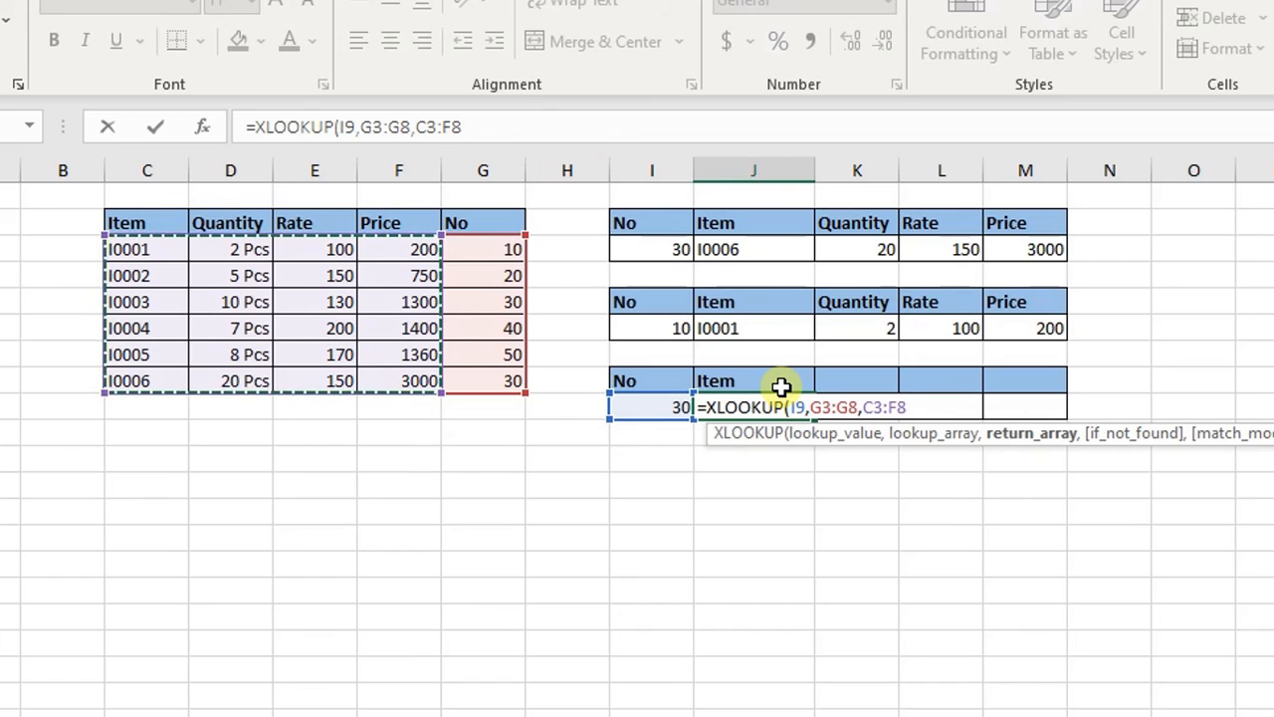
key(Return)
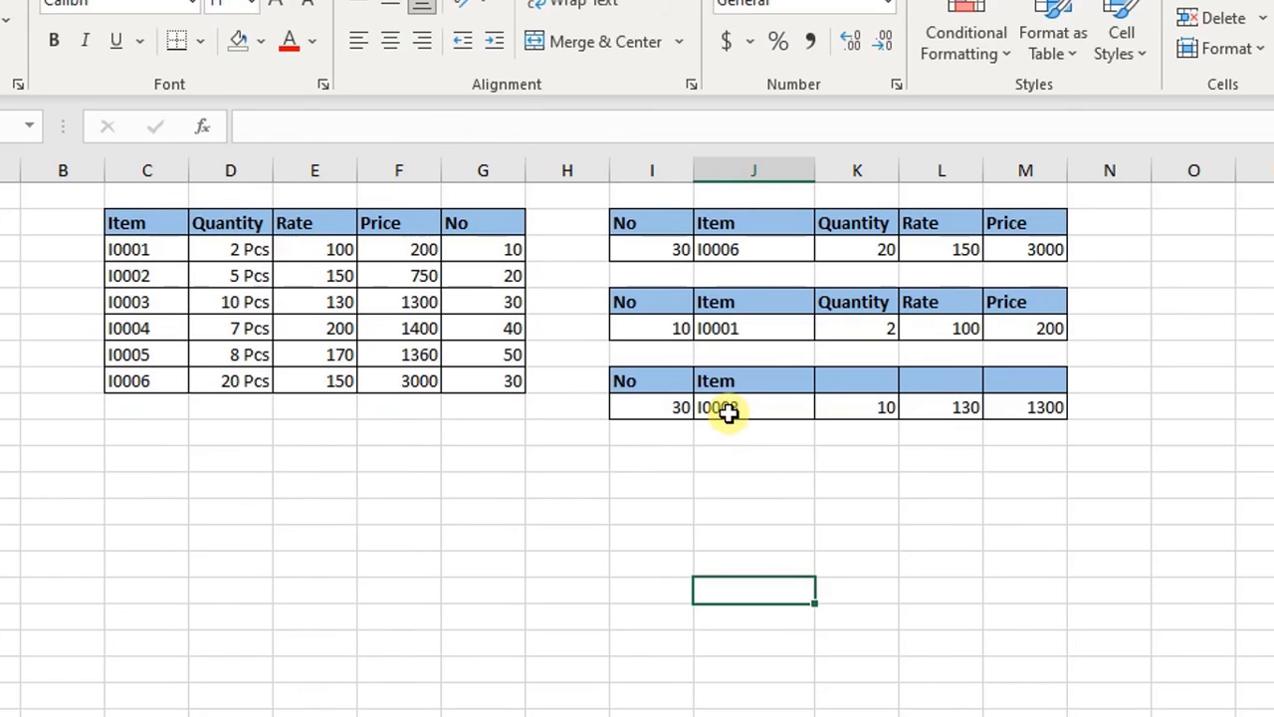
Step: Check the third table's No header, its lookup value in I9 and the formula in J9
click(648, 380)
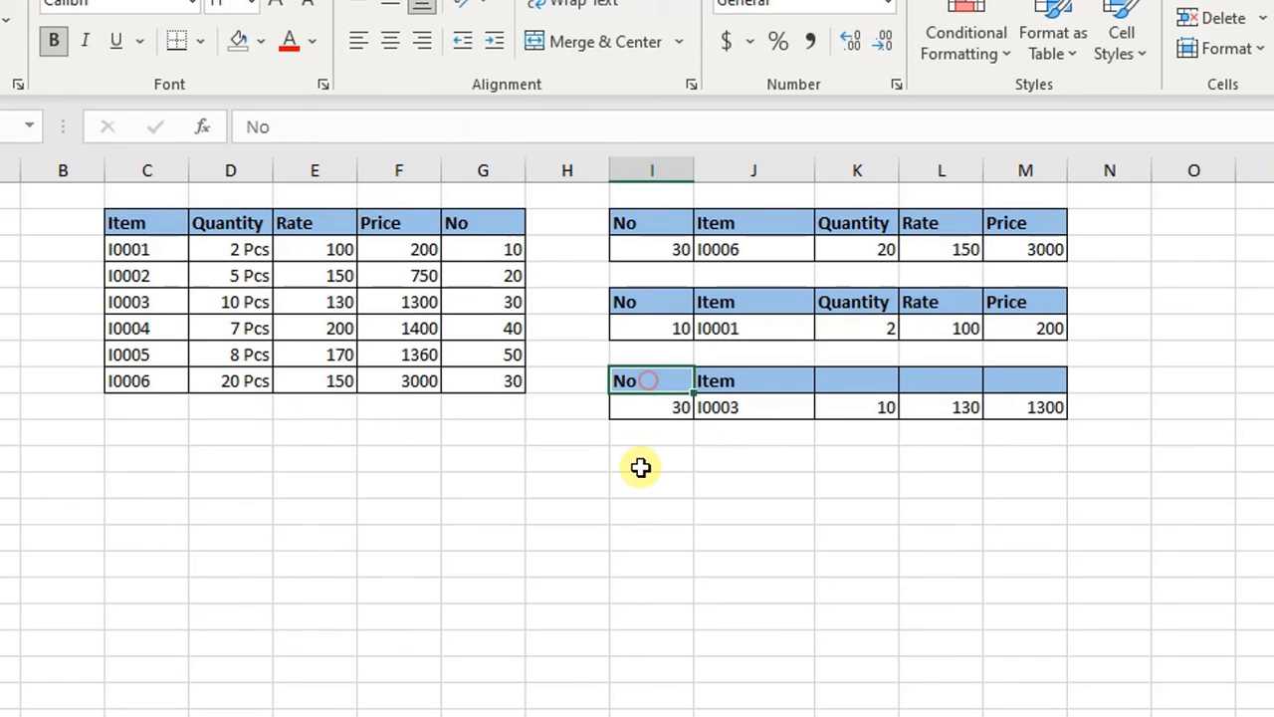
click(658, 412)
click(751, 410)
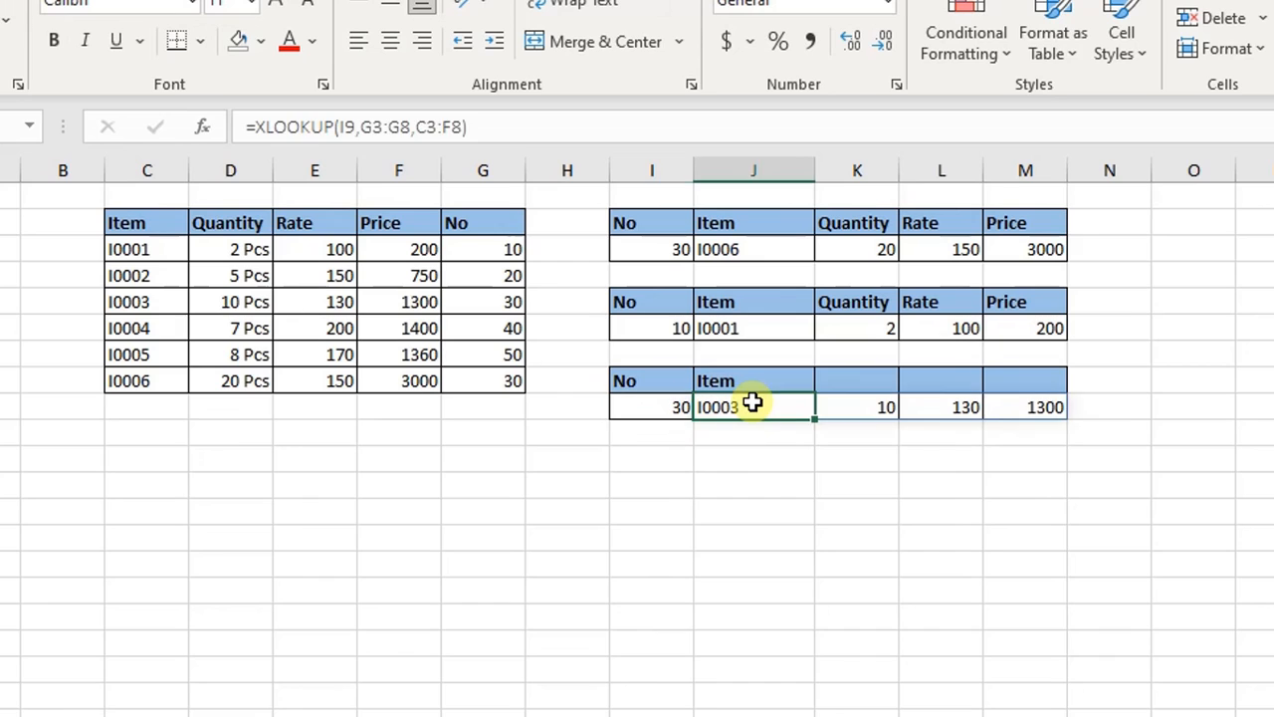
Step: Replace the J9 formula with a nested XLOOKUP: lookup value J8, lookup array C2:F2 and return array XLOOKUP(I9,G3:G8,C3:F8)
click(816, 535)
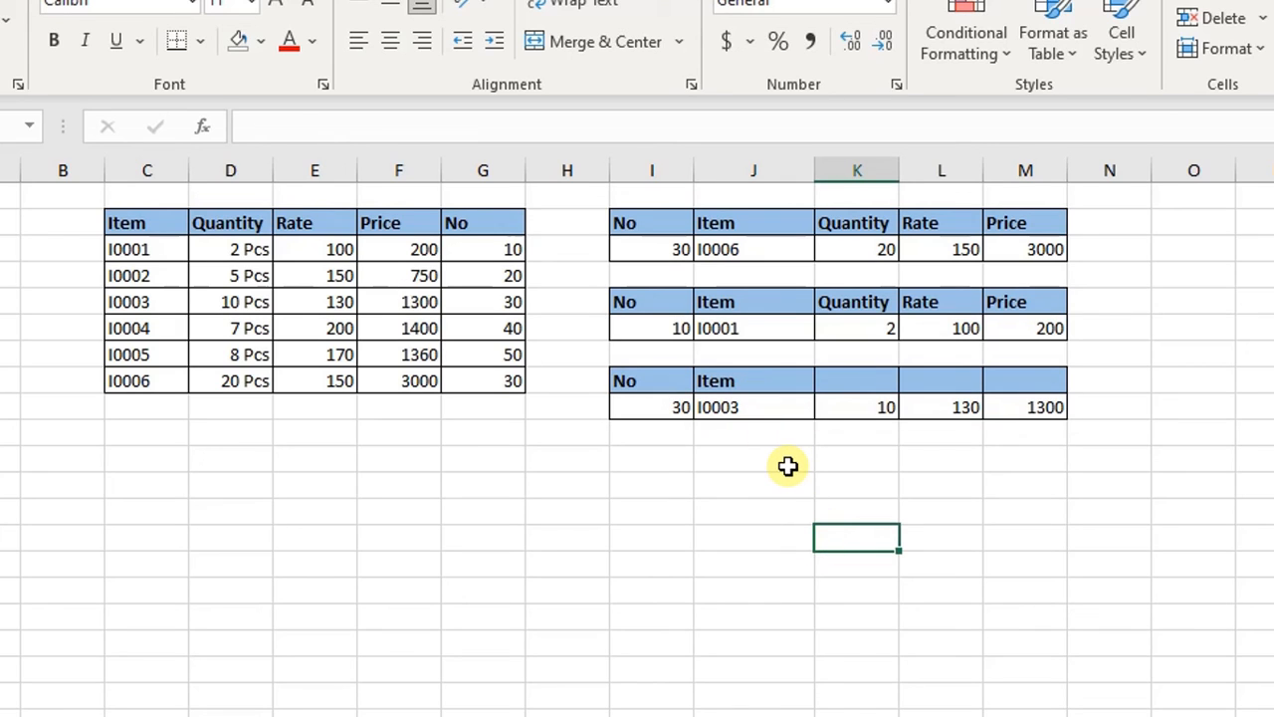
click(727, 406)
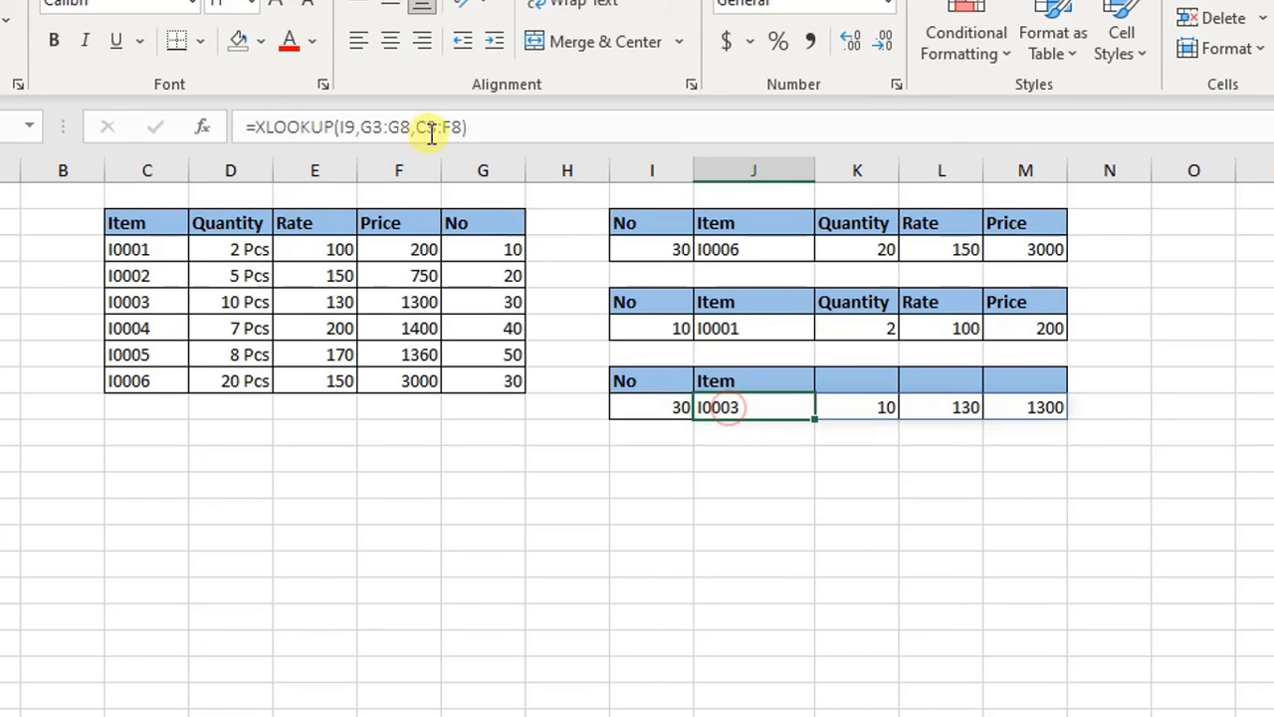
drag(480, 139, 253, 132)
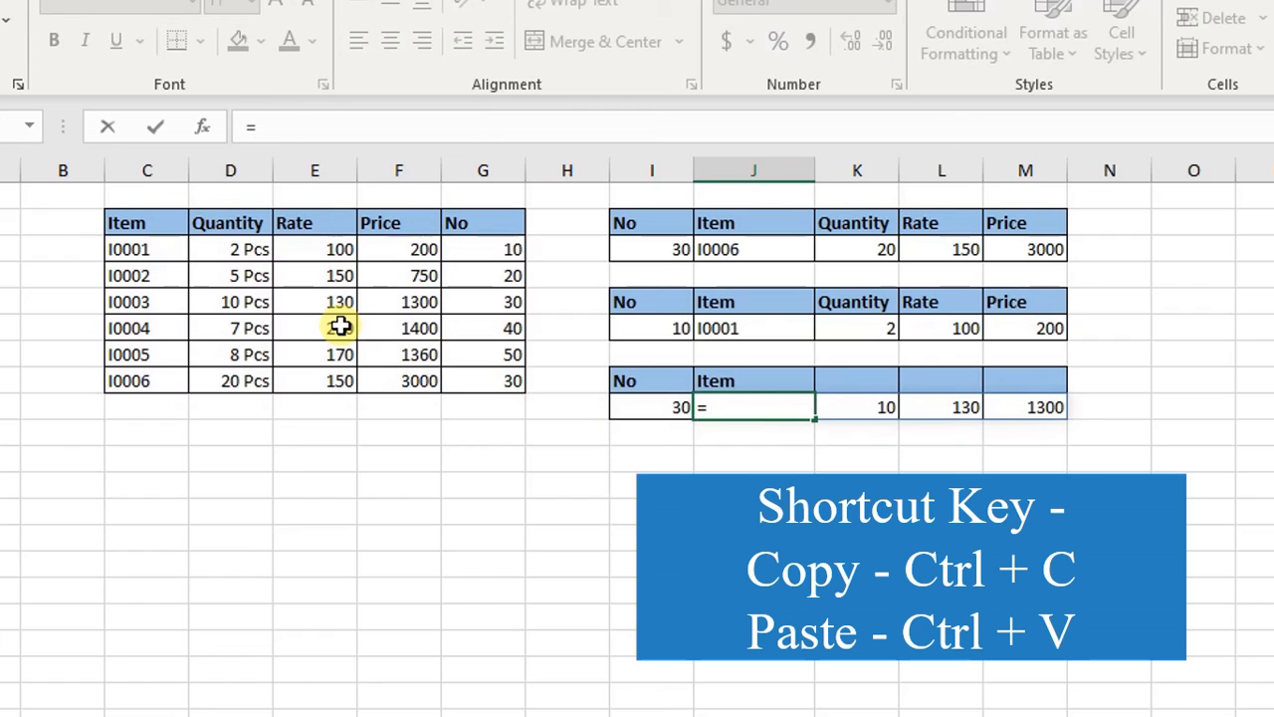
text(xl)
key(Tab)
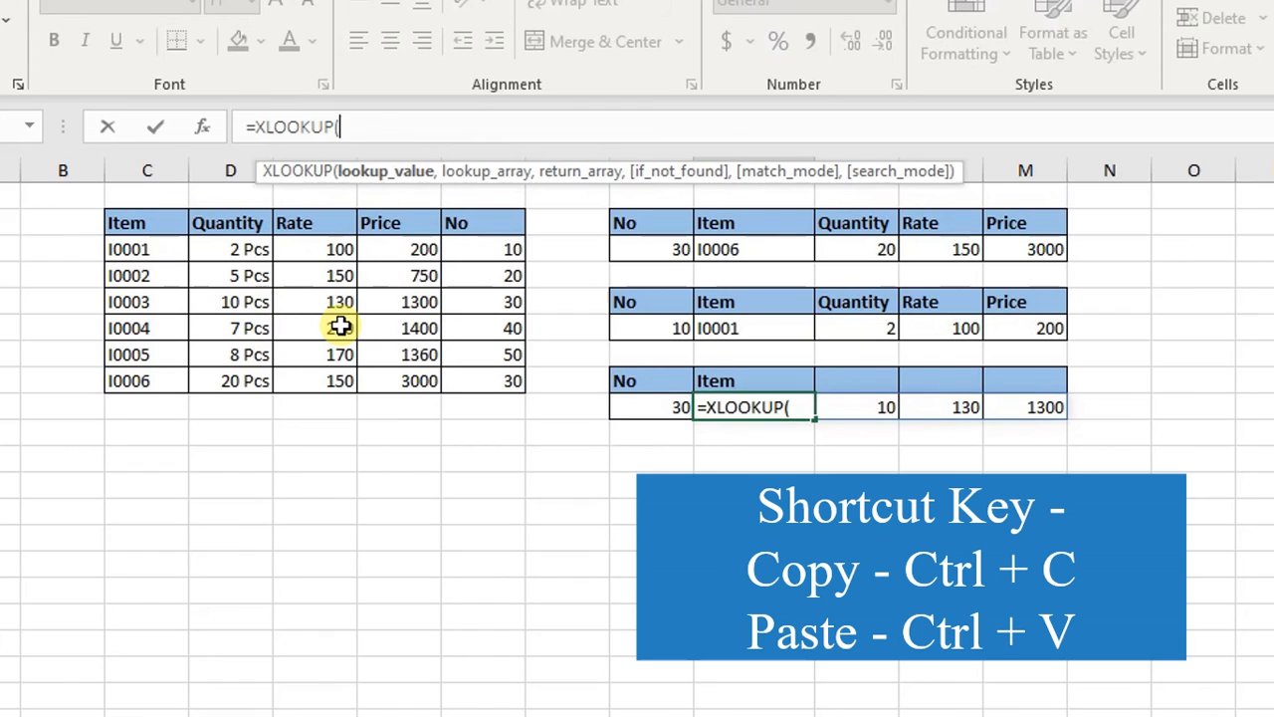
click(745, 370)
text(,)
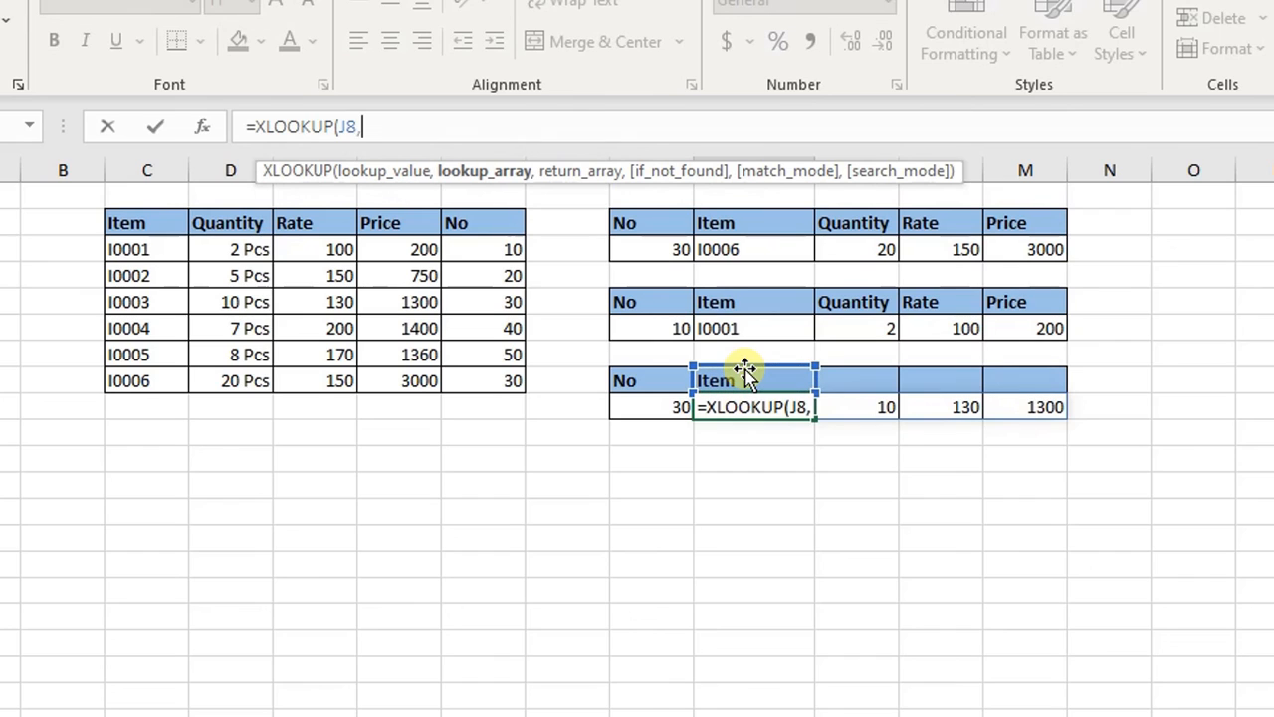
drag(127, 223, 387, 223)
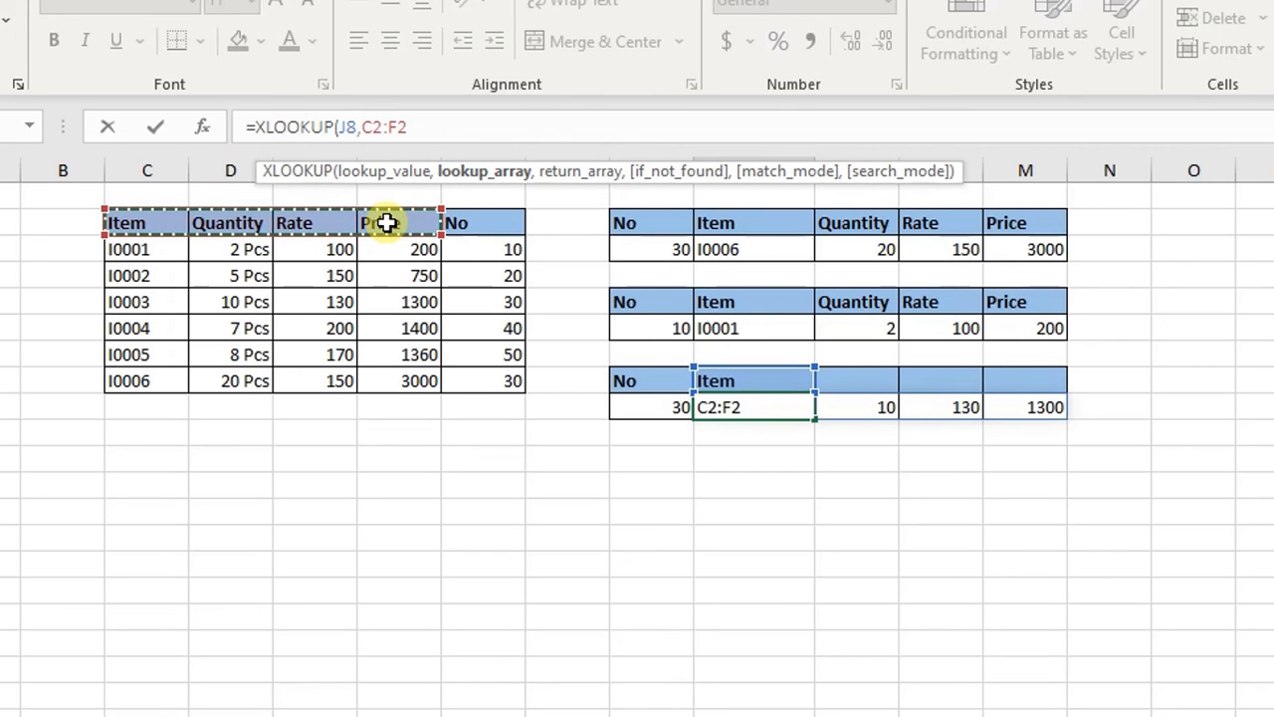
text(,)
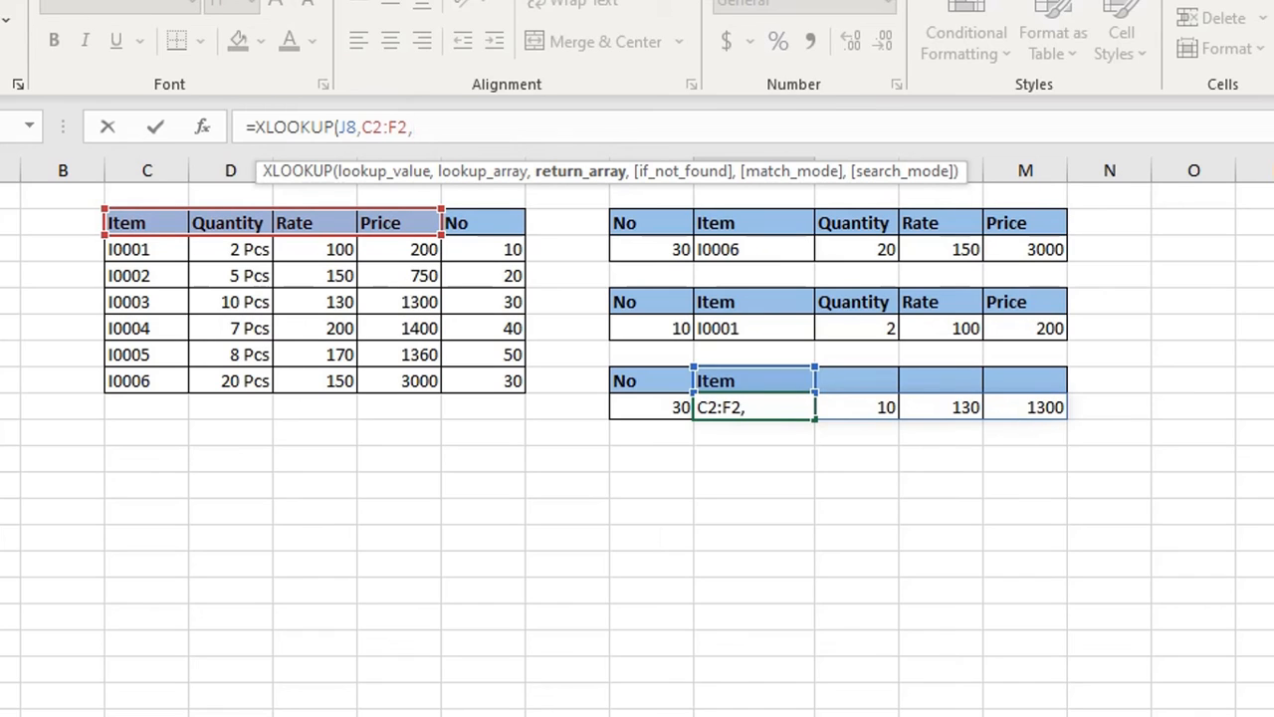
text(XLOOKUP(I9,G3:G8,C3:F8))
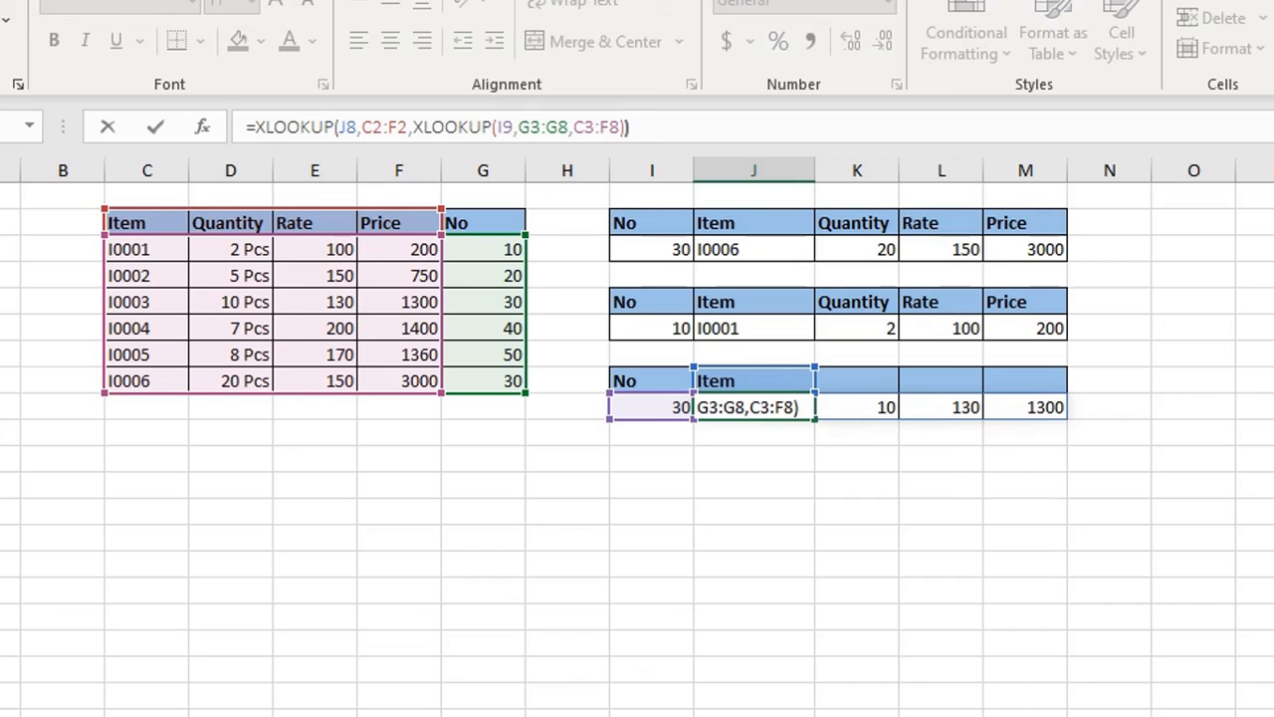
text())
key(Return)
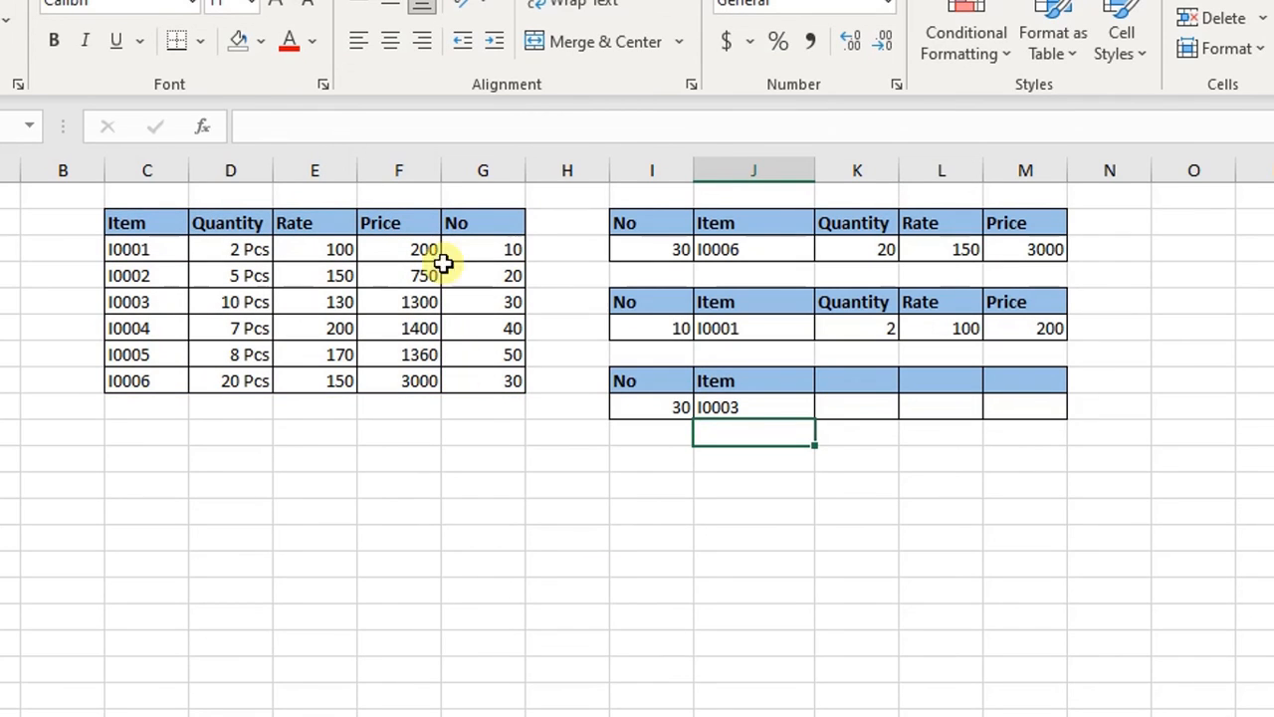
Step: Test the nested lookup in the third table by setting I9 to 20 and back to 30
click(763, 381)
click(245, 227)
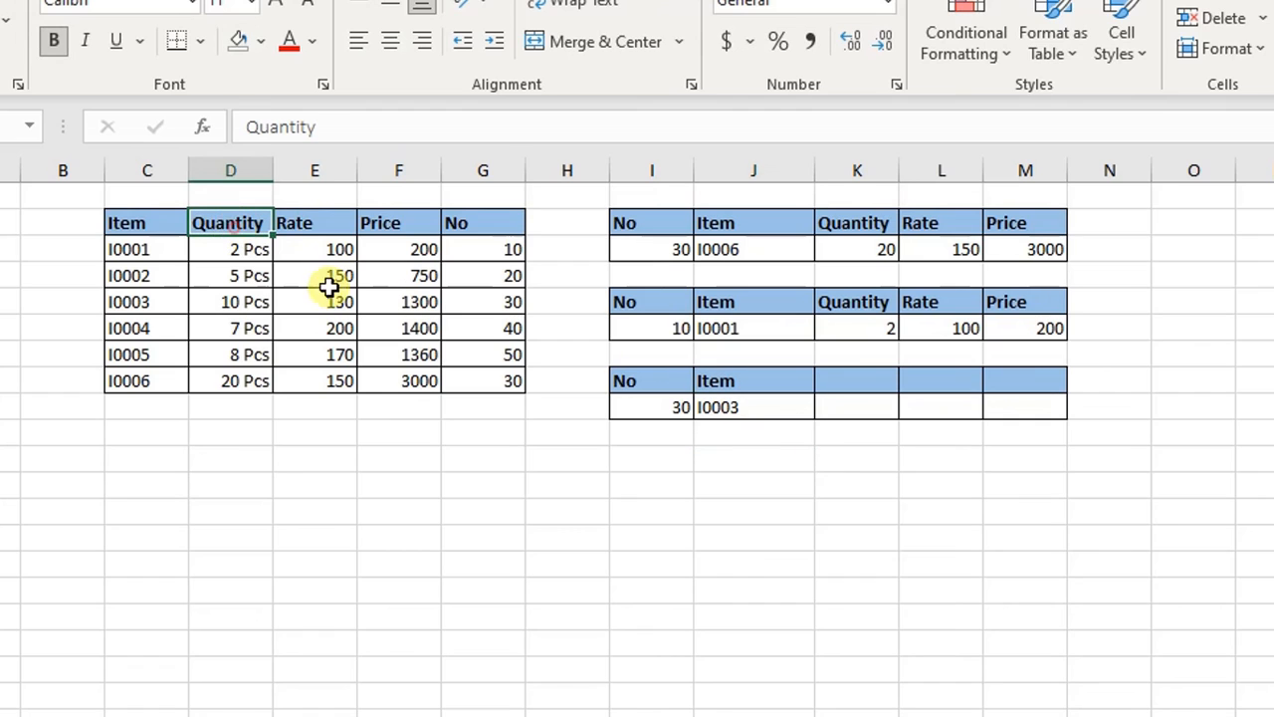
click(689, 546)
click(657, 418)
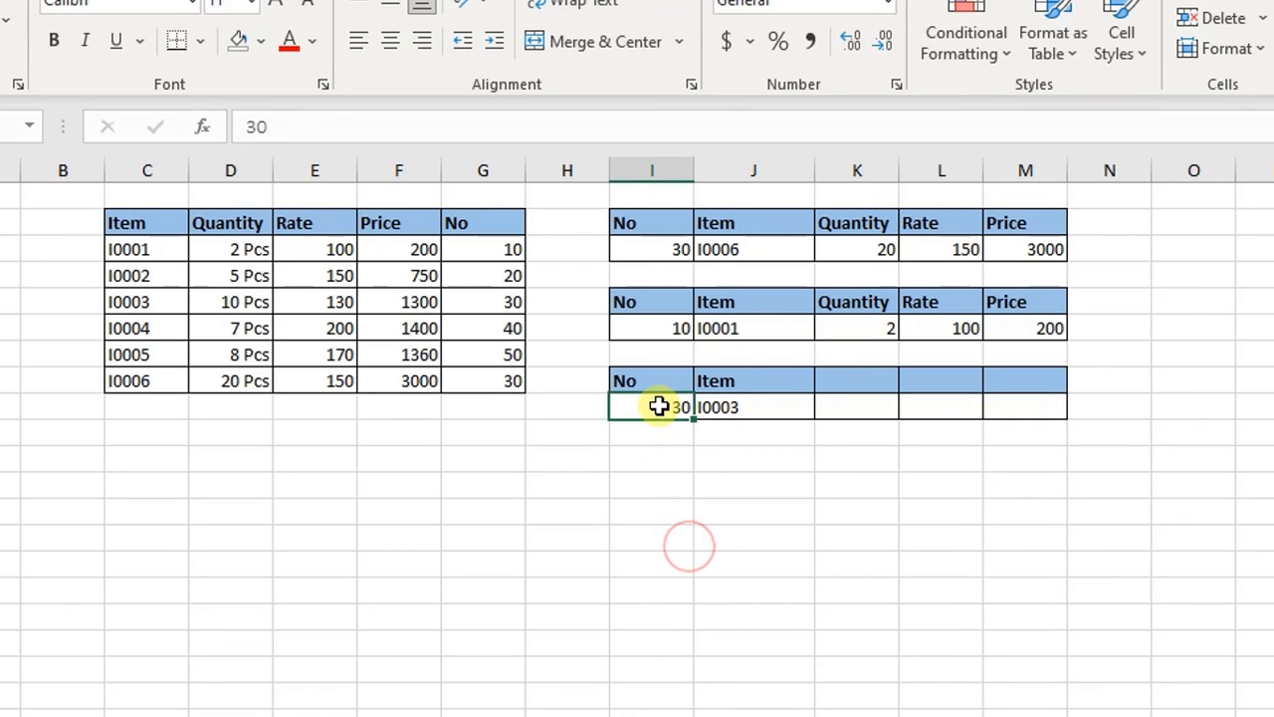
text(20)
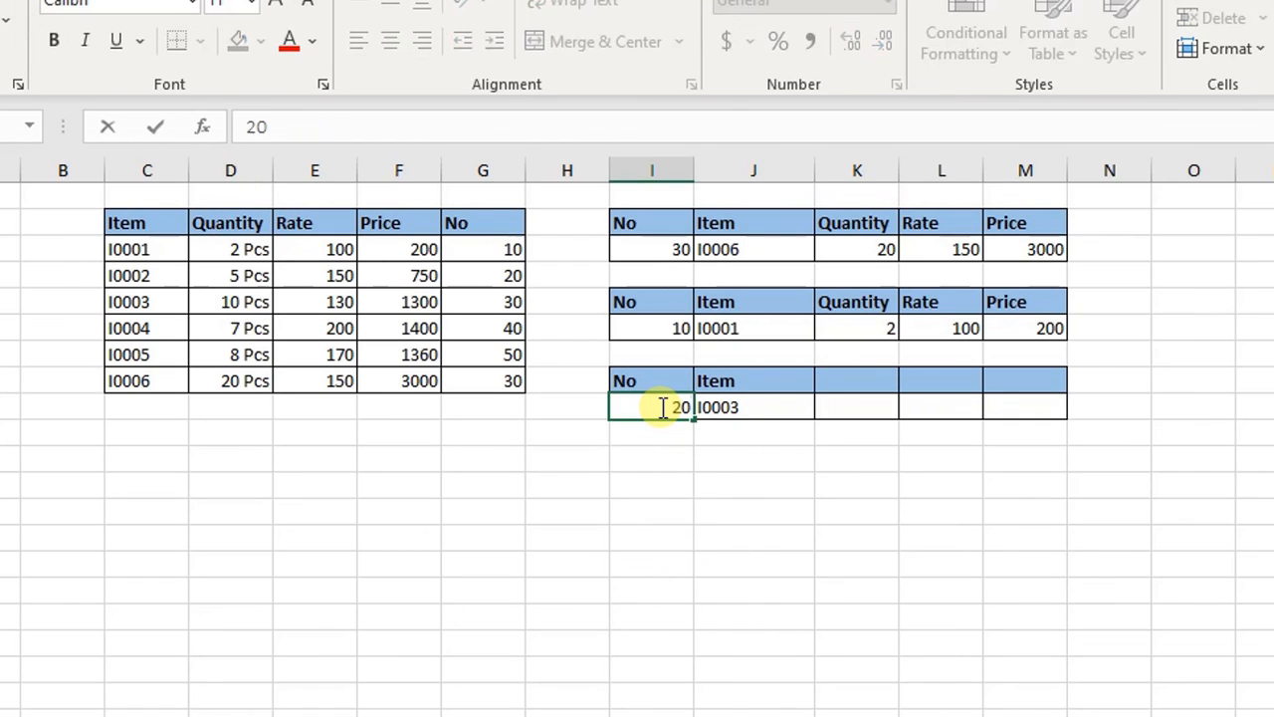
key(Return)
click(662, 407)
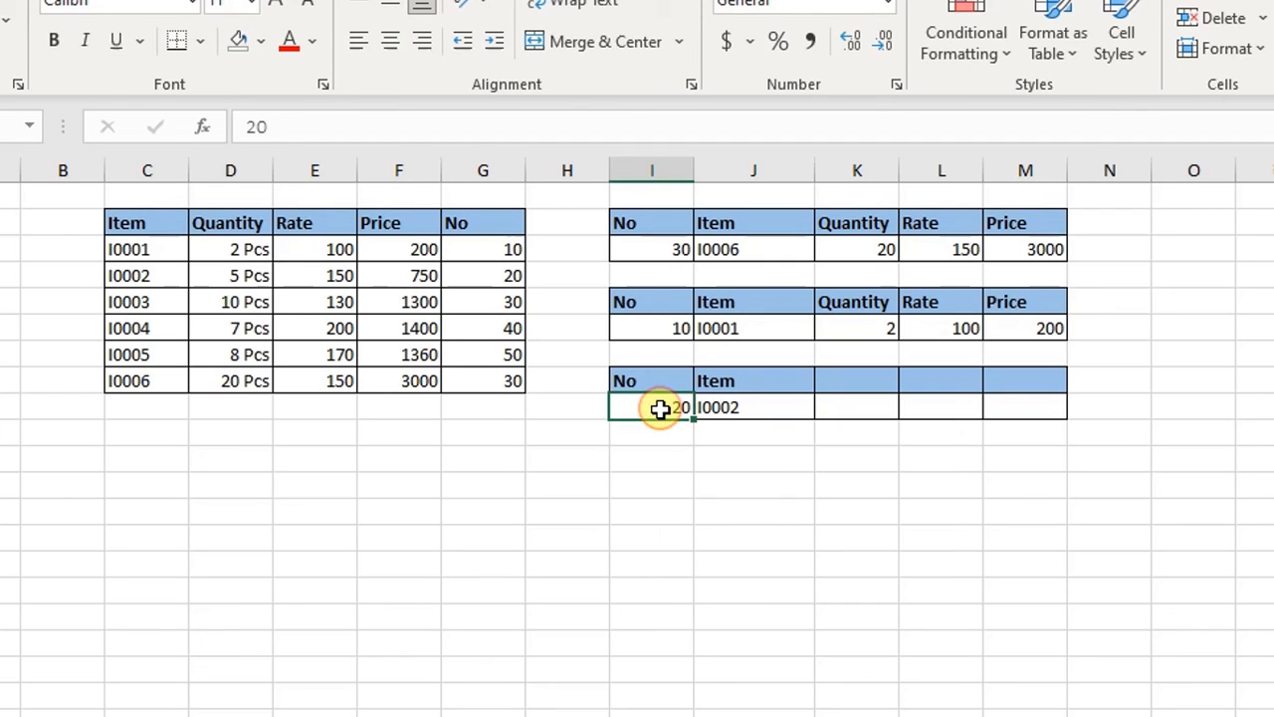
text(30)
key(Return)
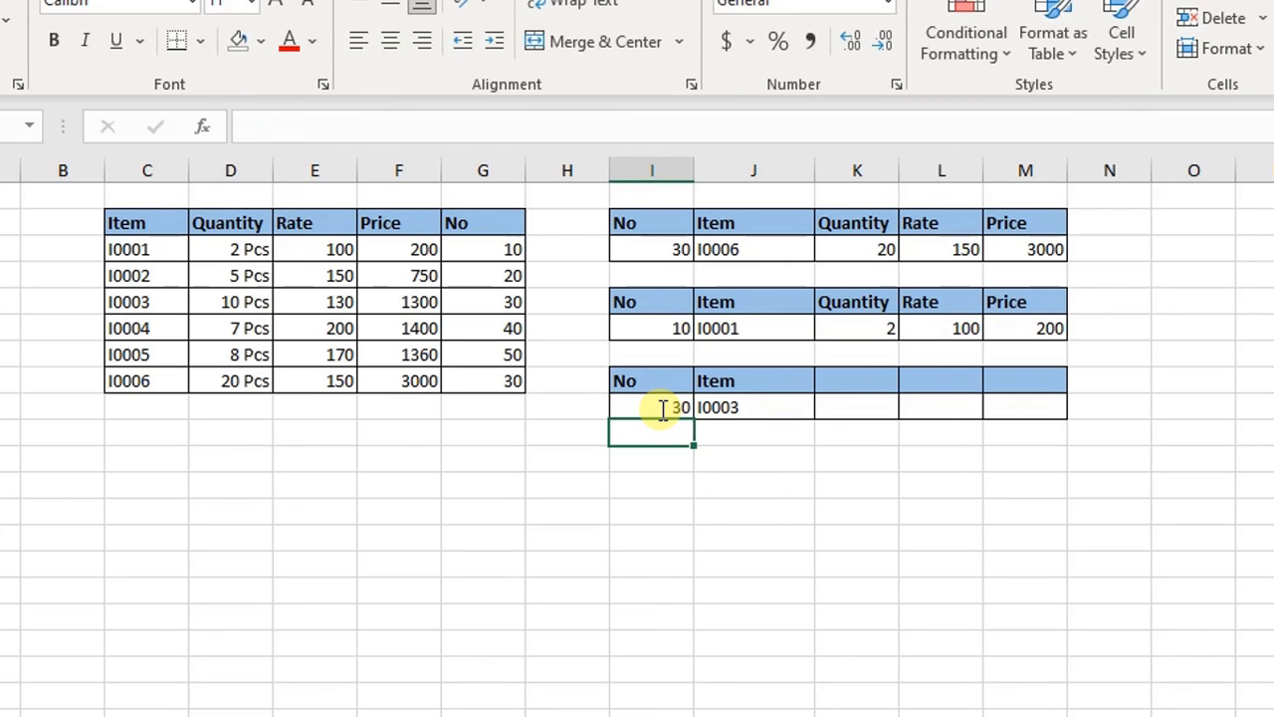
Step: Copy the Quantity header from D2 into J8 and check the J9 result against row 5 of the source table
click(749, 385)
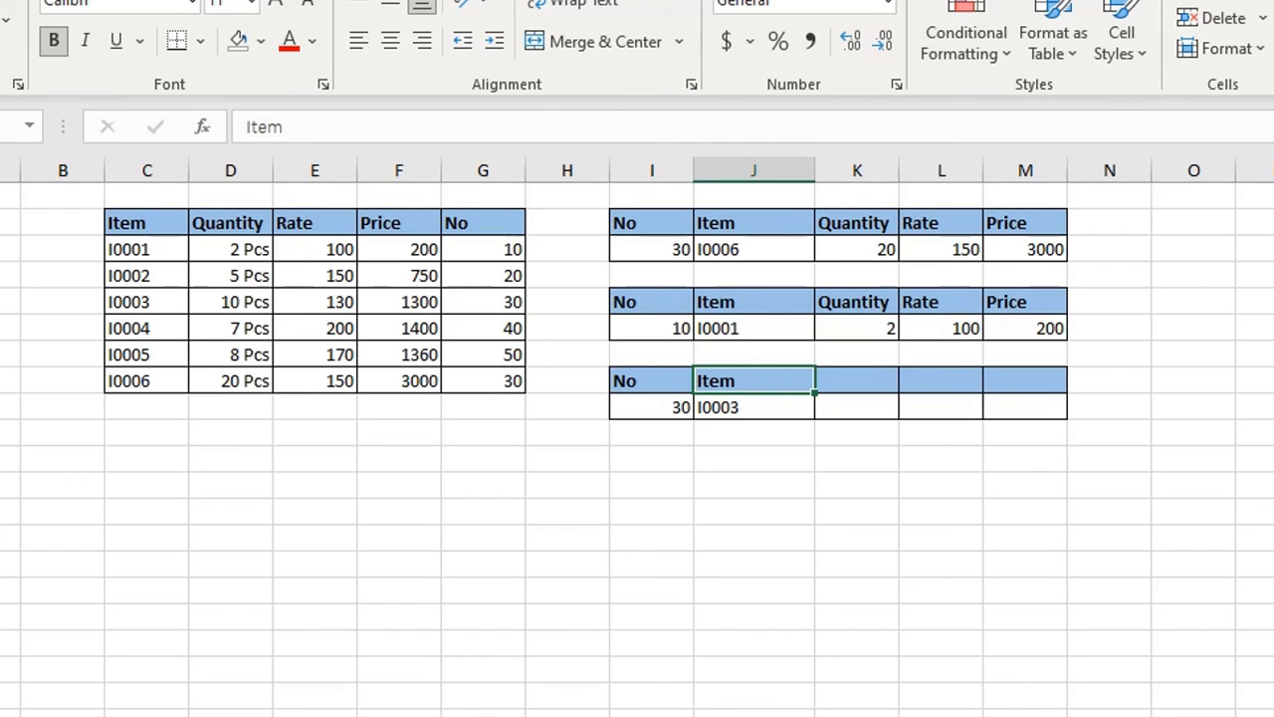
click(264, 220)
key(ctrl+c)
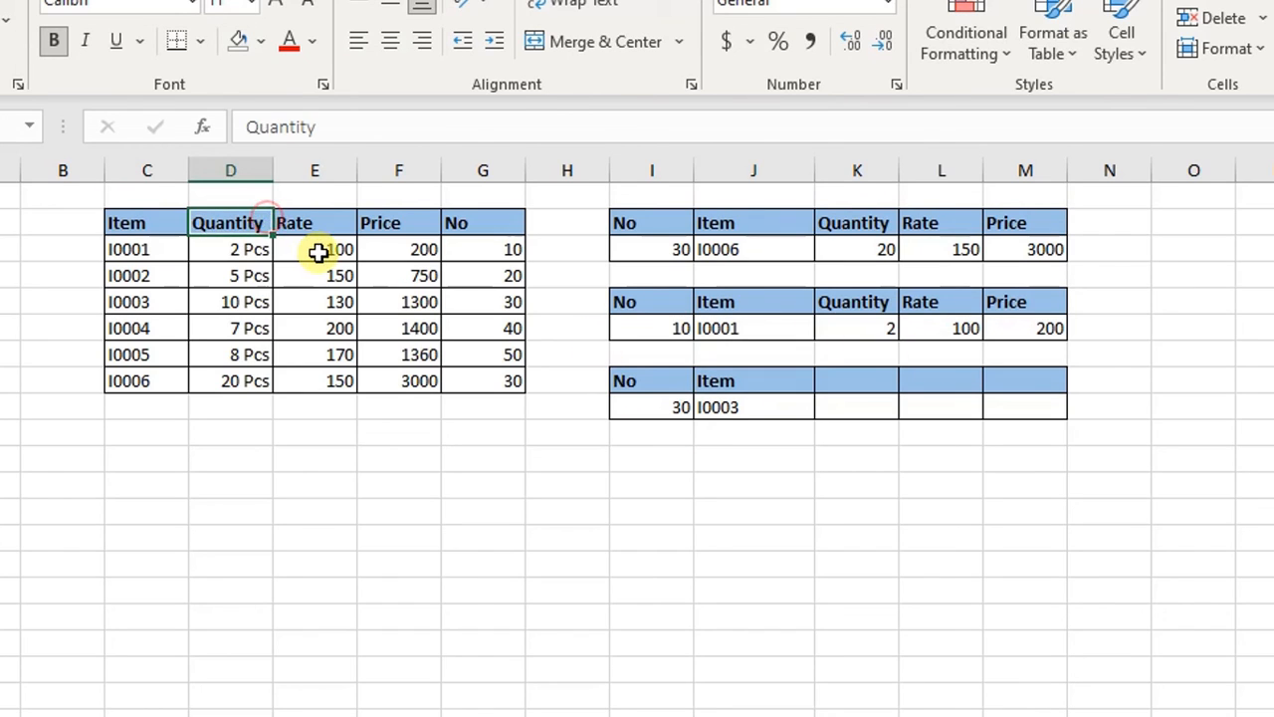
click(777, 379)
key(ctrl+v)
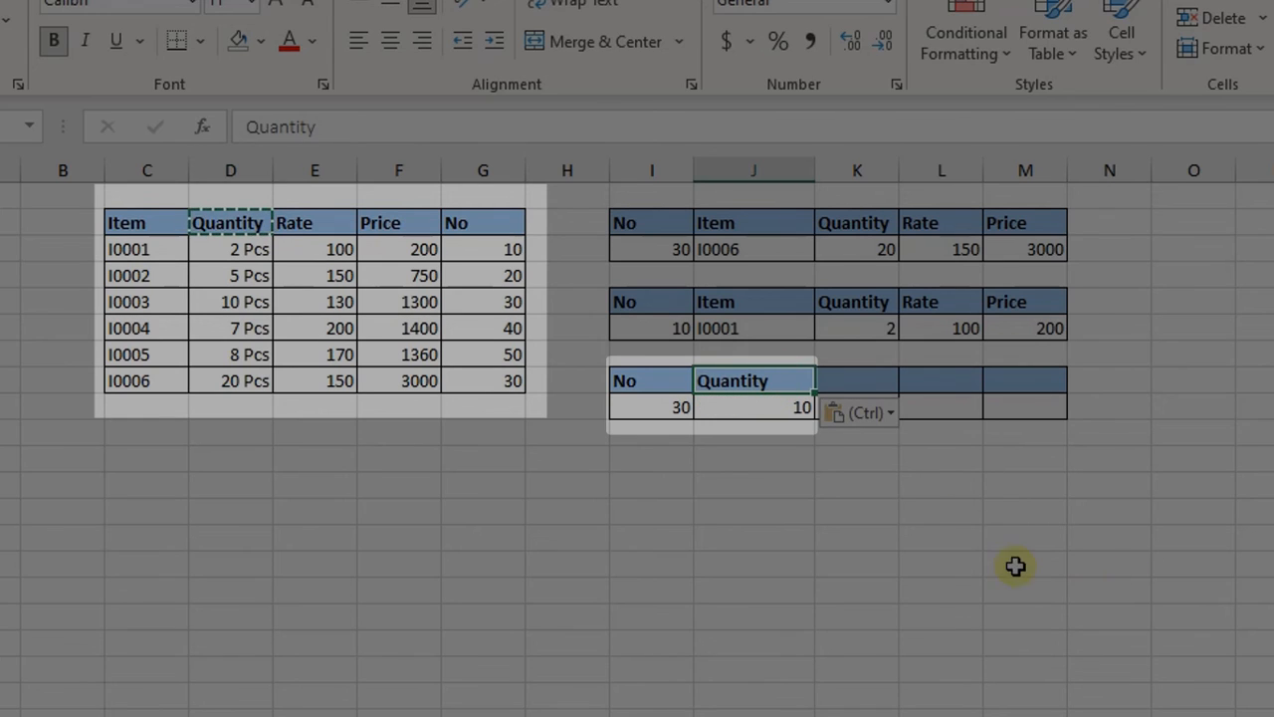
click(489, 302)
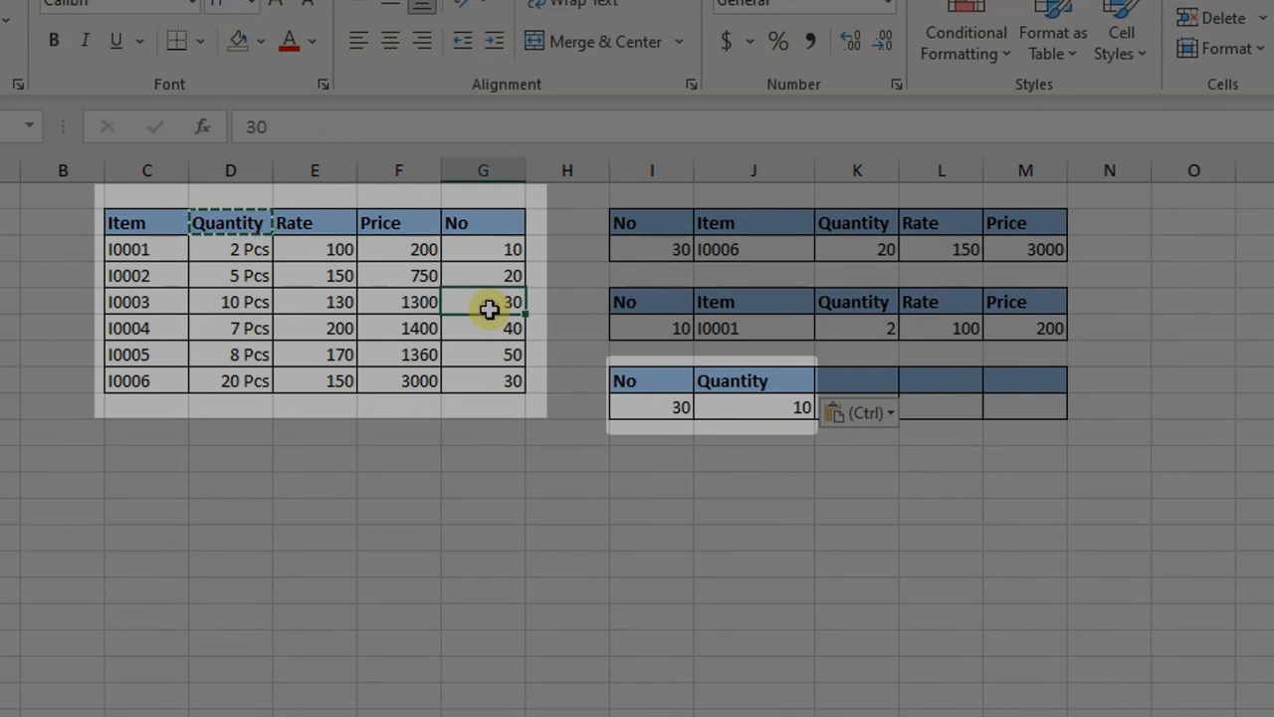
click(236, 307)
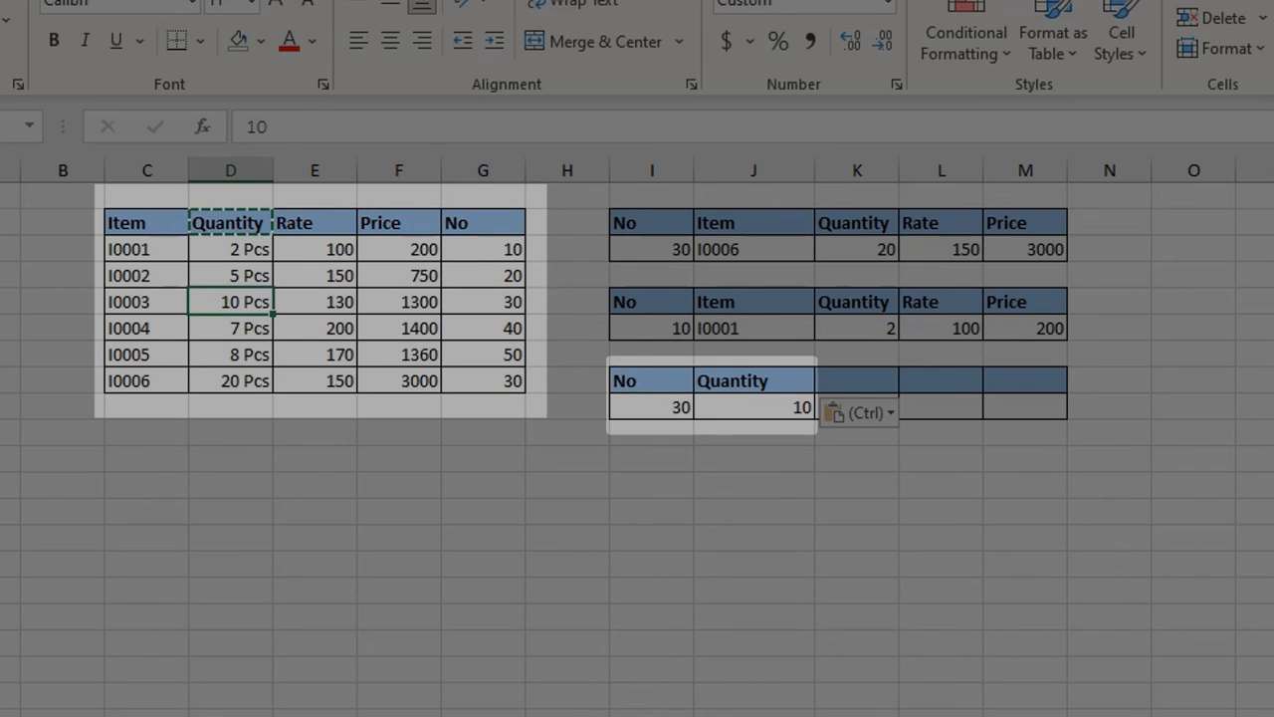
Step: Change the third table's header in J8 to Rate
click(728, 379)
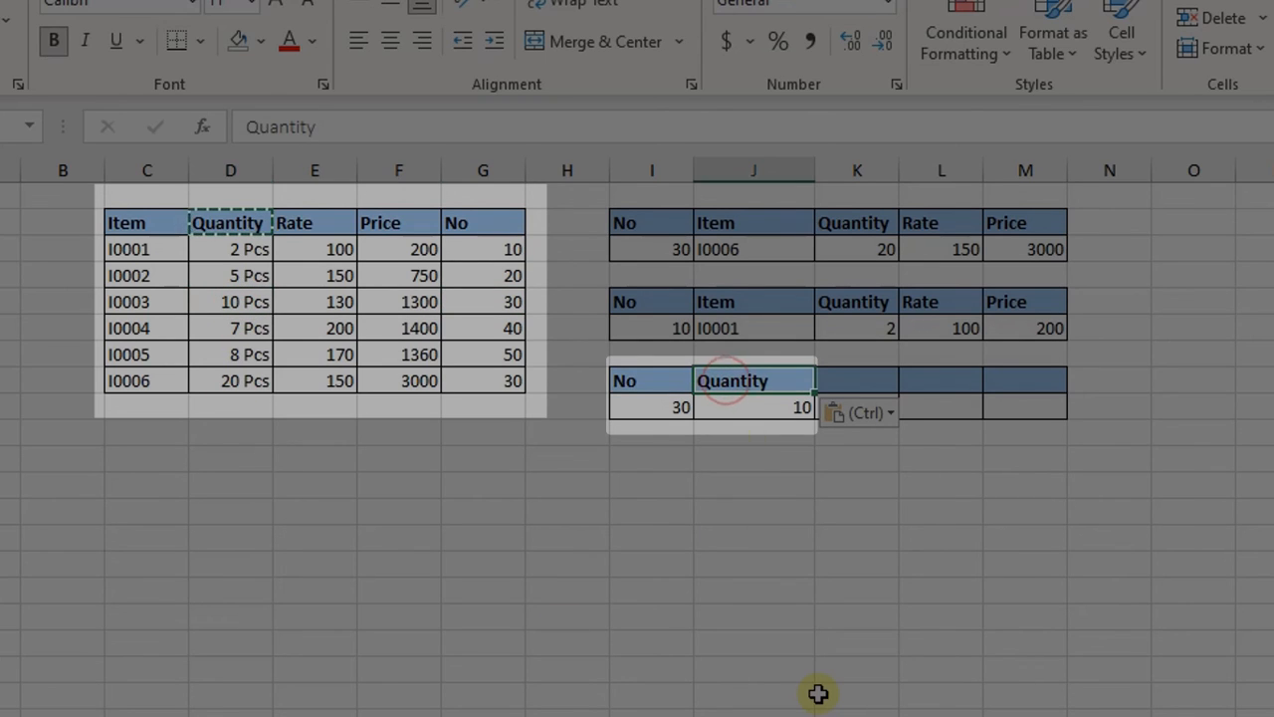
text(Rate)
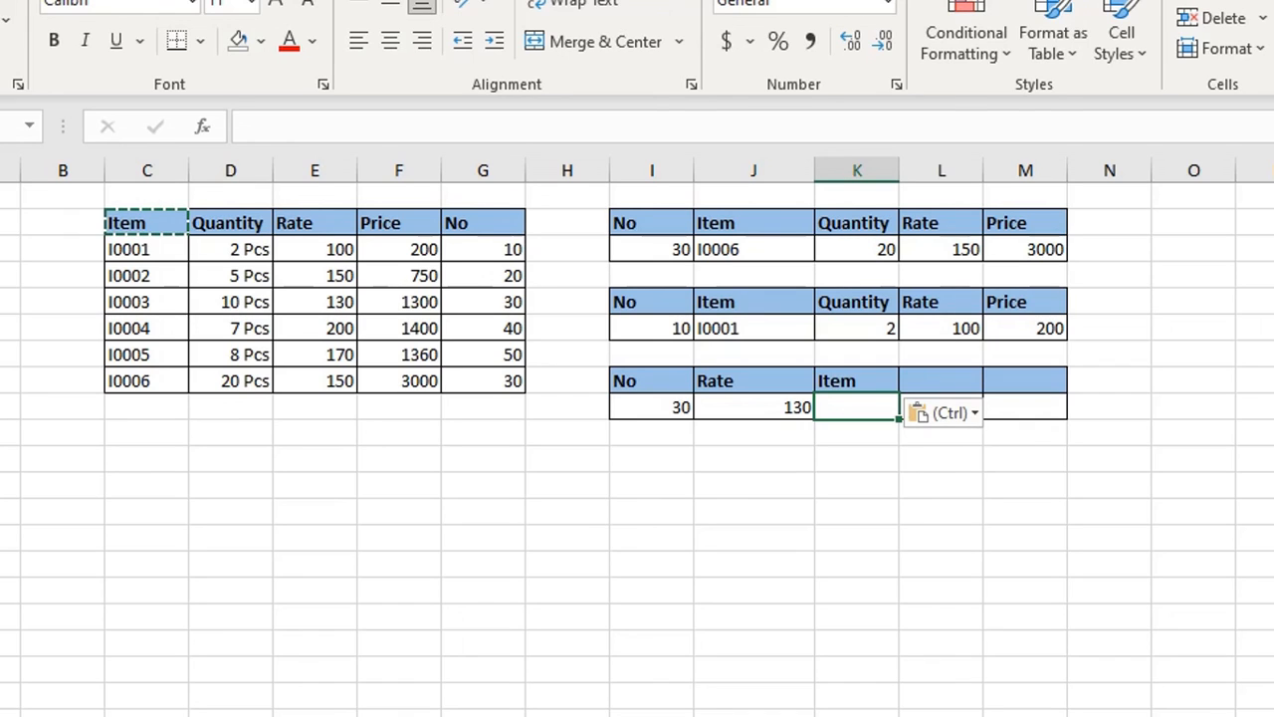
Step: Start an XLOOKUP in K9 with the combined lookup value I9&J9
key(Escape)
text(=)
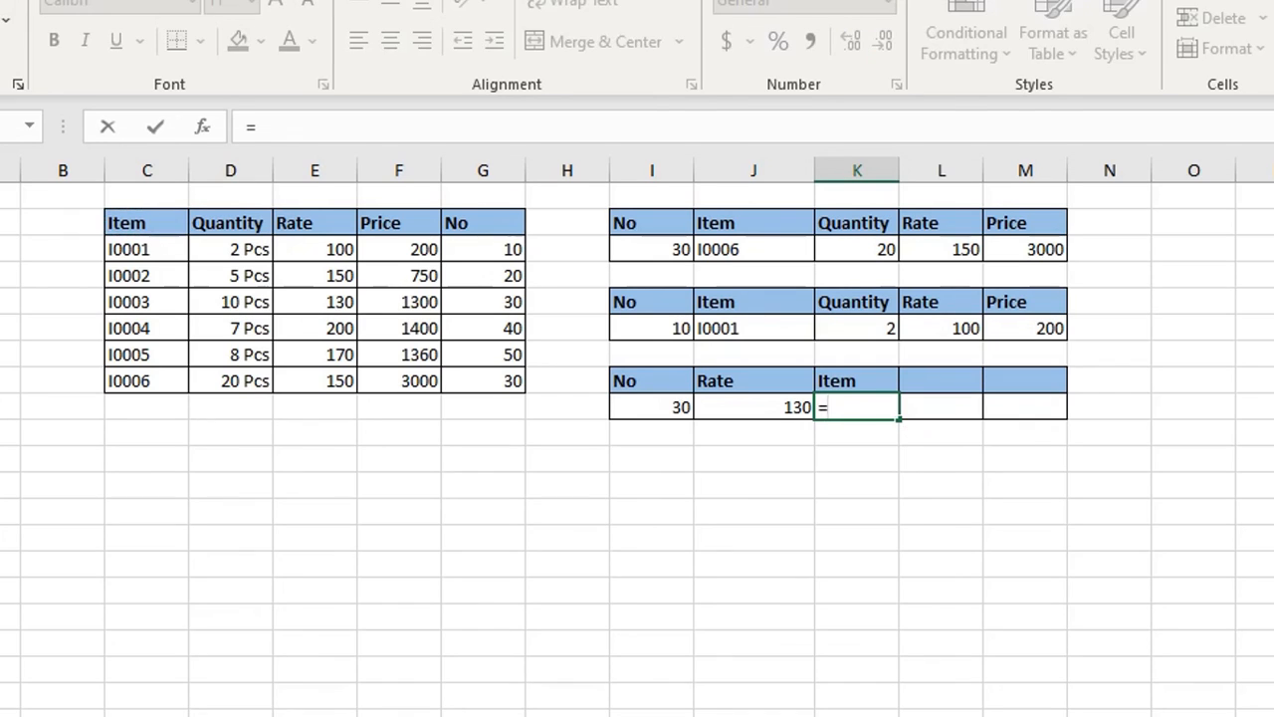
text(xl)
key(Tab)
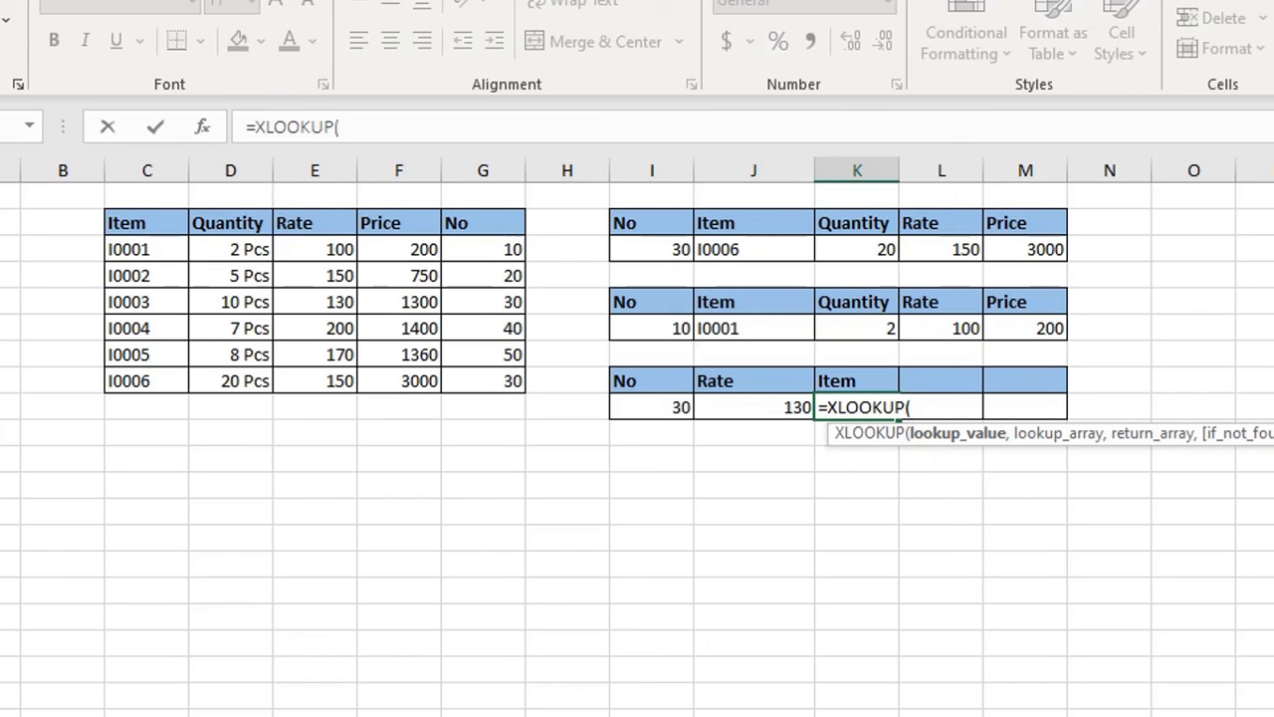
click(659, 406)
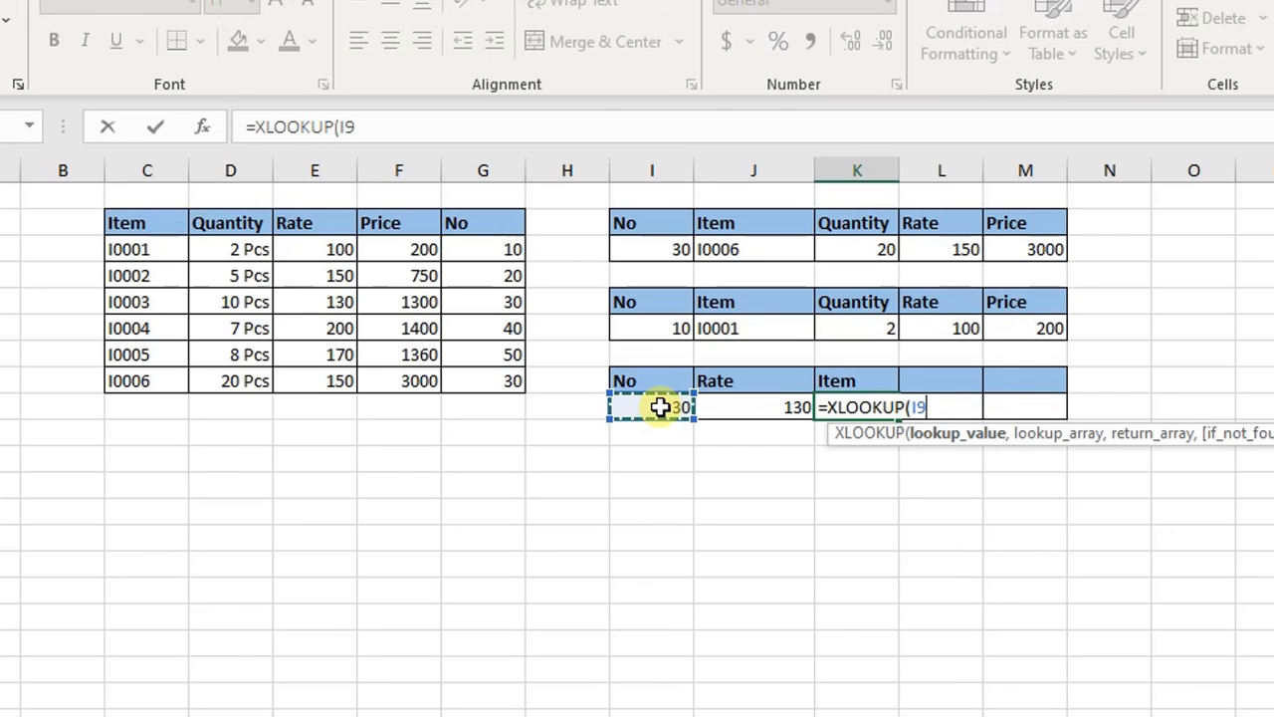
text(&)
click(750, 401)
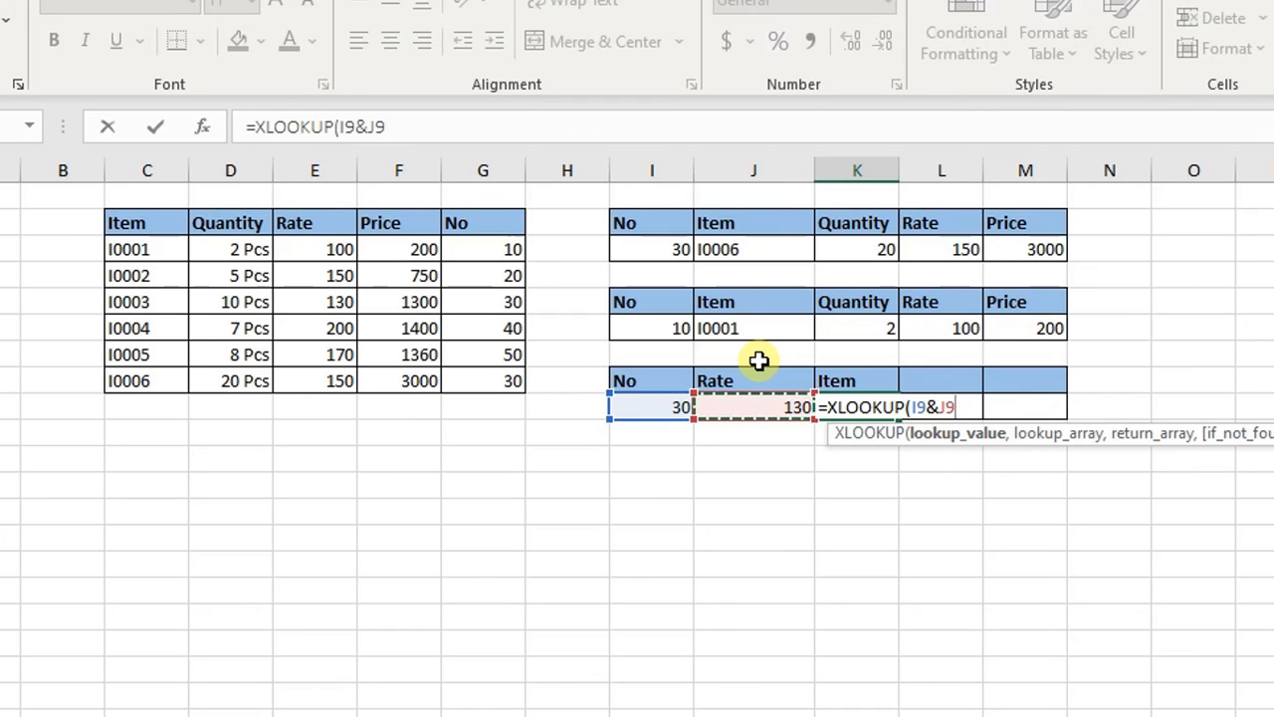
text(,)
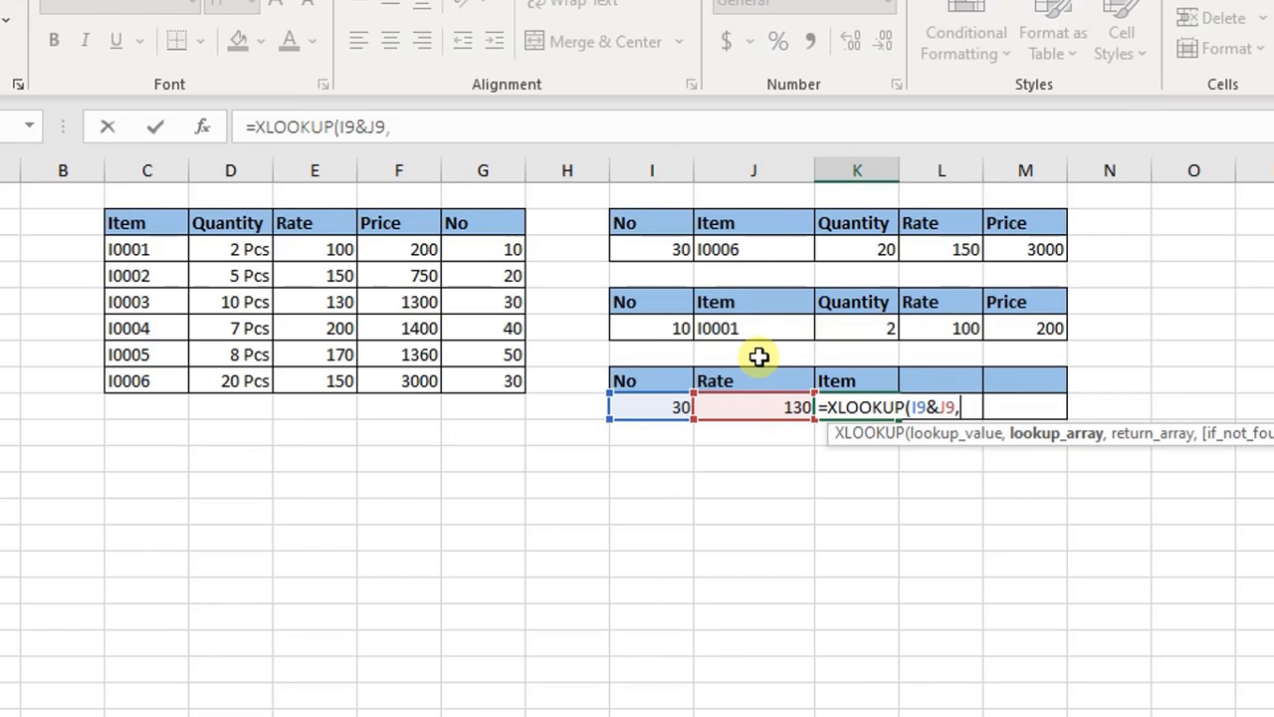
Step: Complete the K9 XLOOKUP with lookup array G3:G8&E3:E8 and return array C3:C8, and compare its result with row 5 of the source table
drag(484, 247, 494, 388)
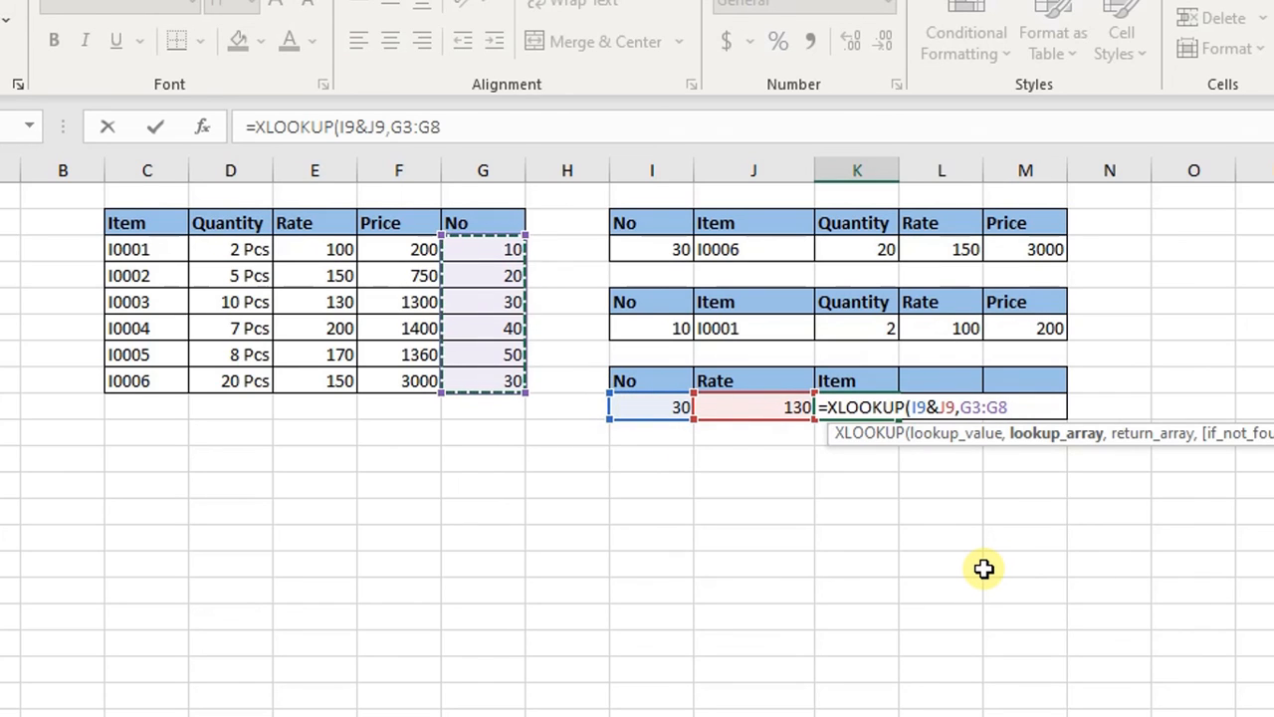
text(&)
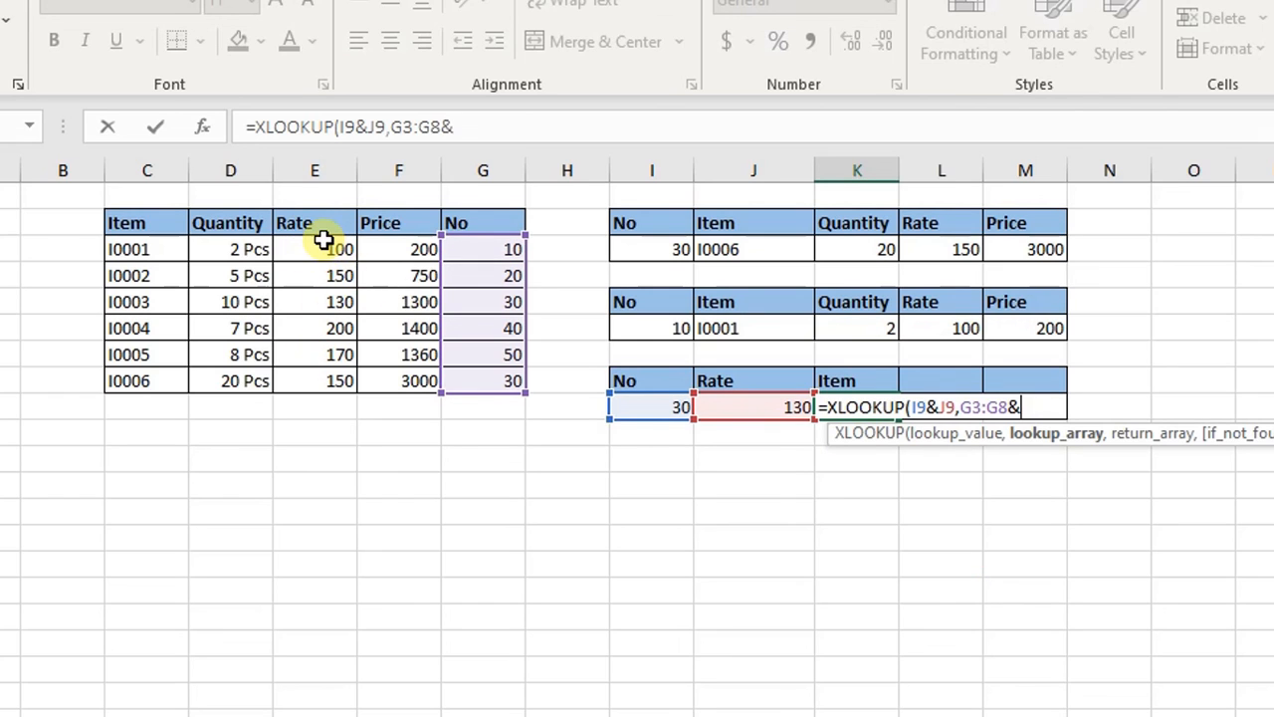
drag(328, 245, 332, 379)
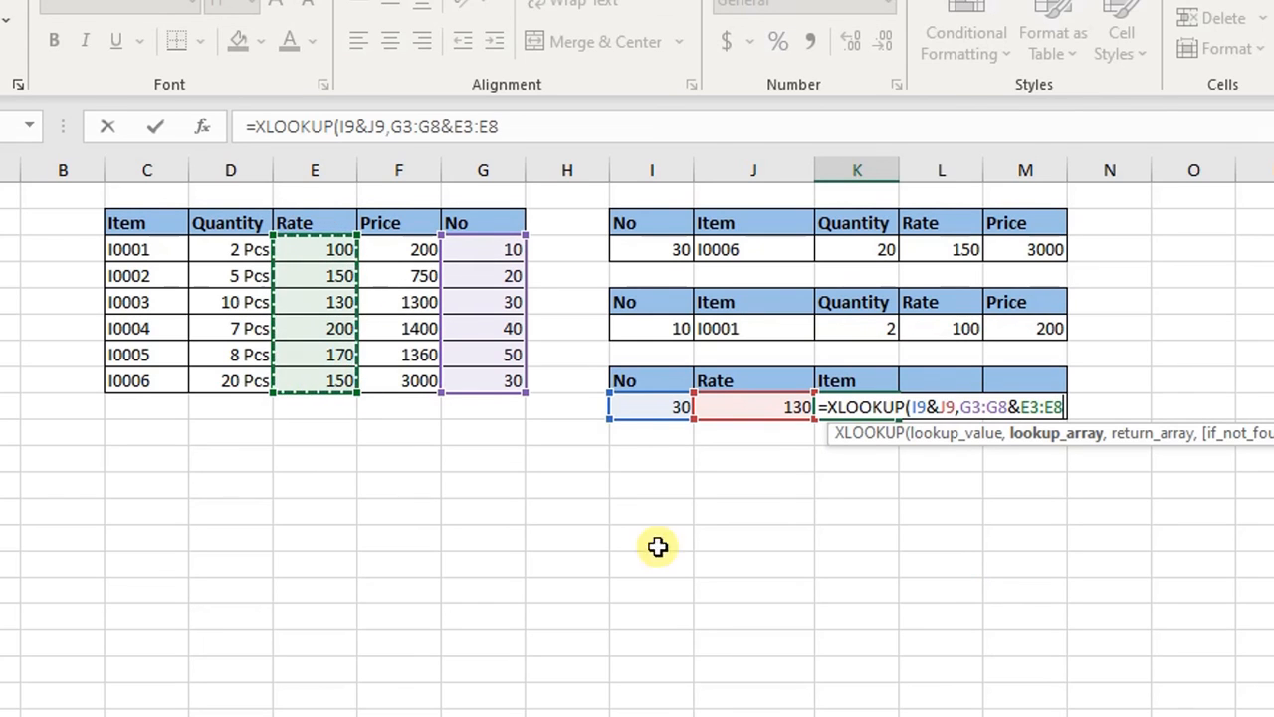
text(,)
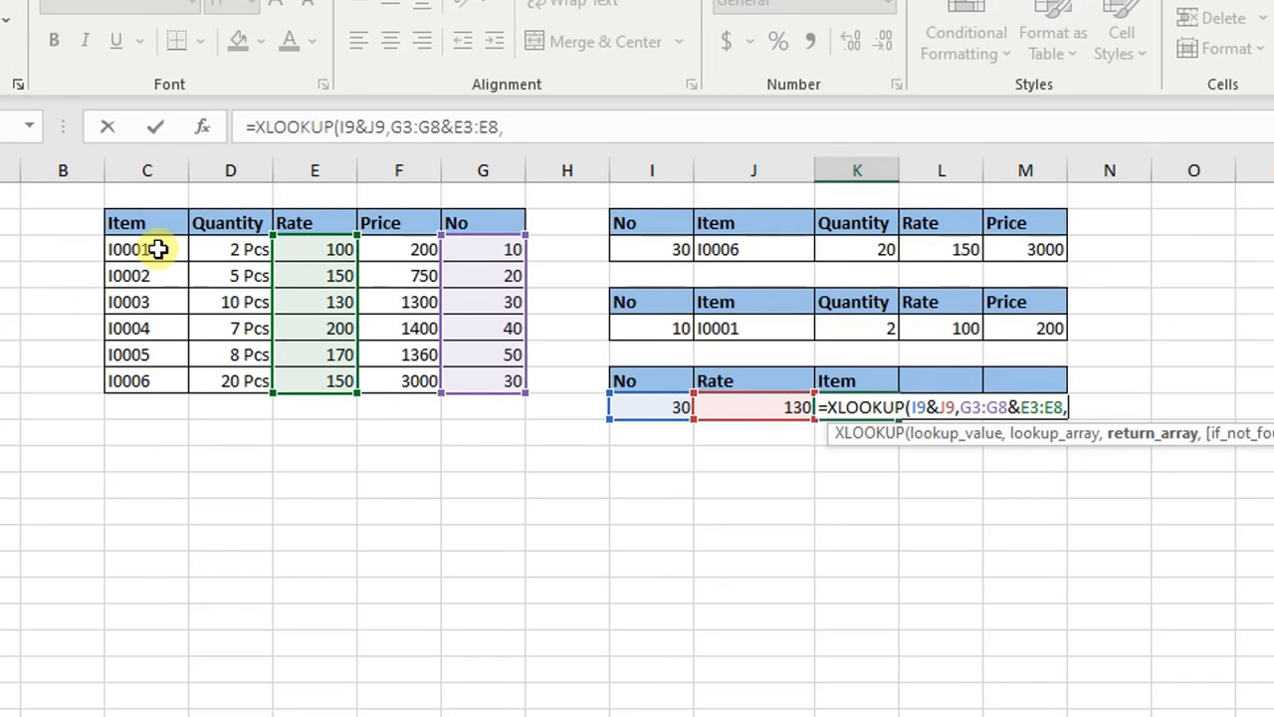
drag(158, 248, 162, 374)
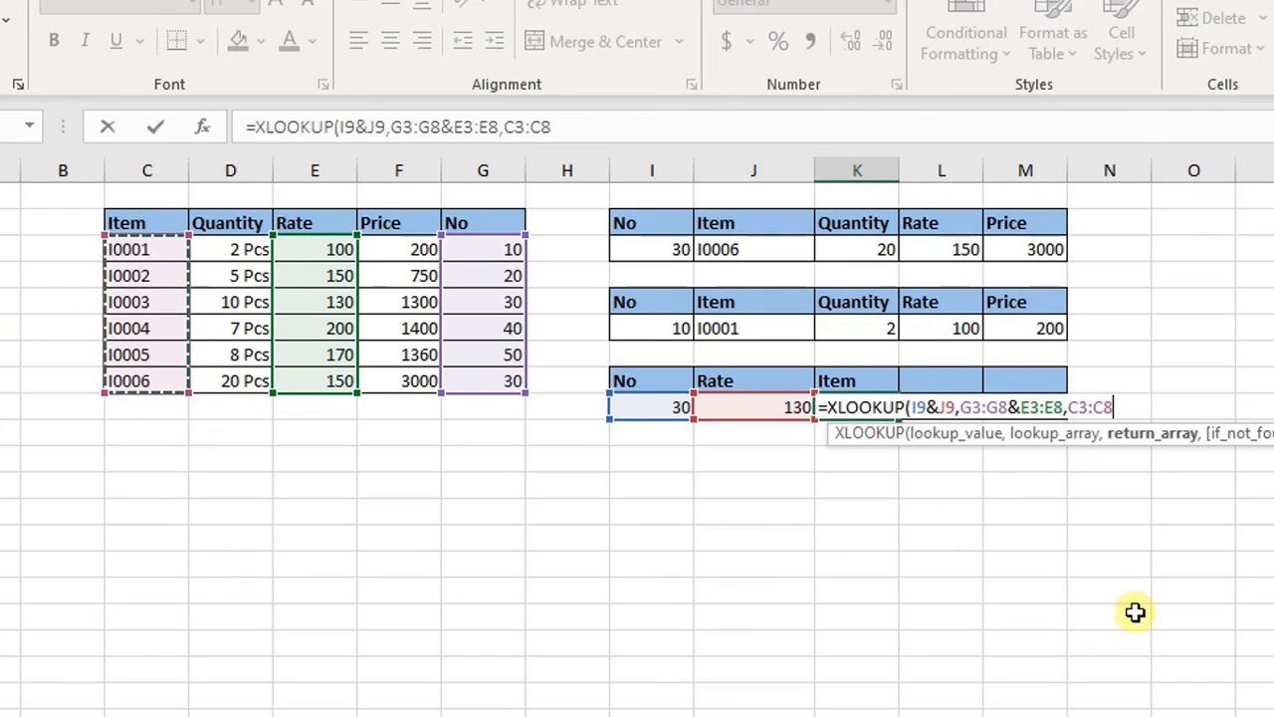
key(Return)
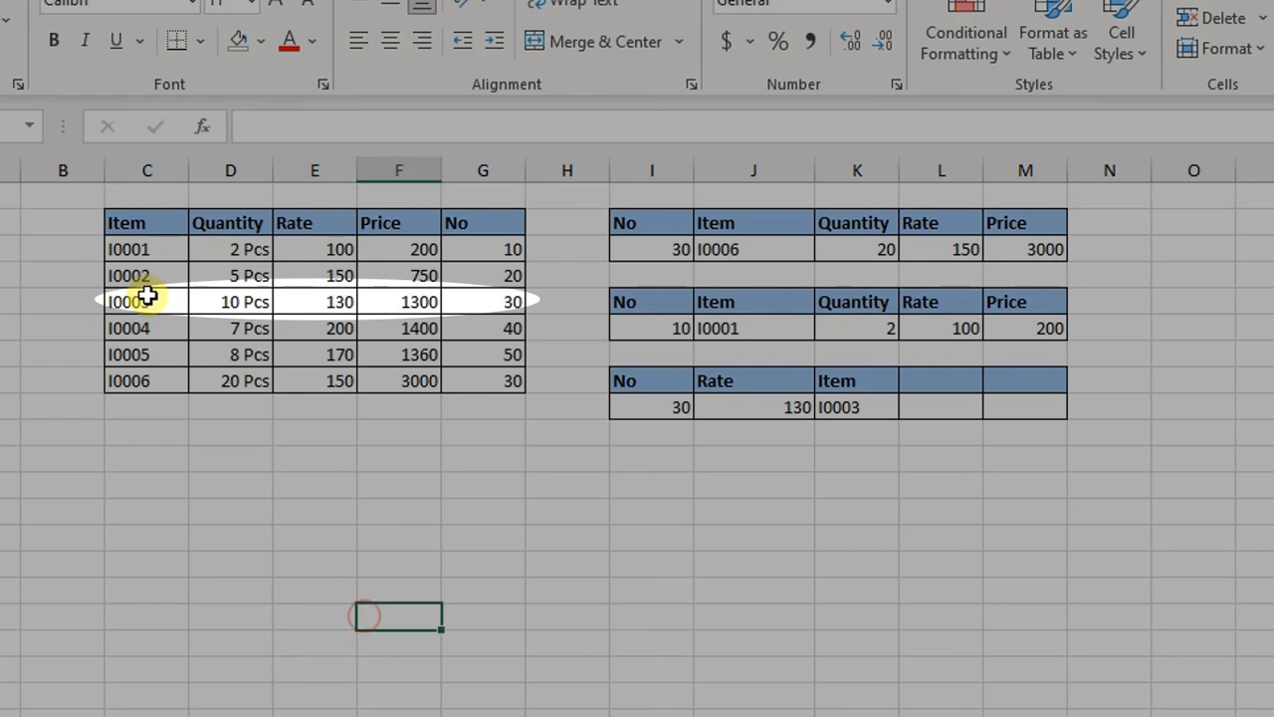
click(146, 296)
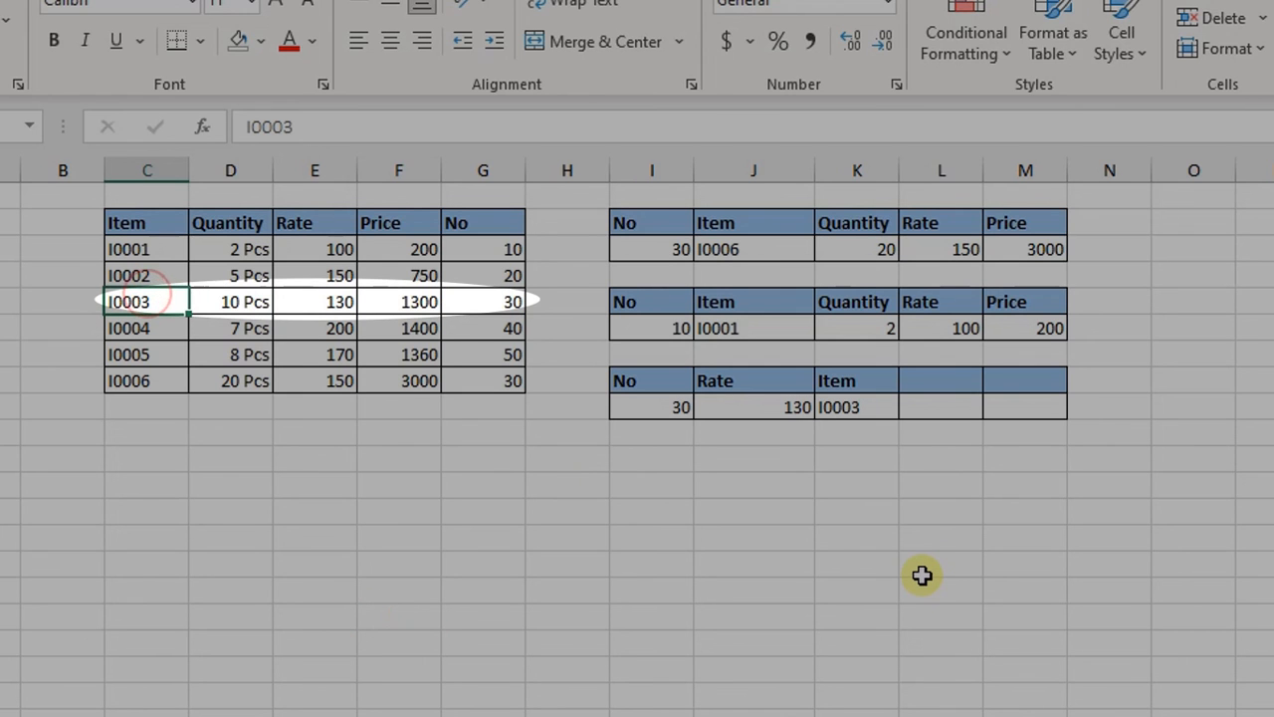
click(311, 301)
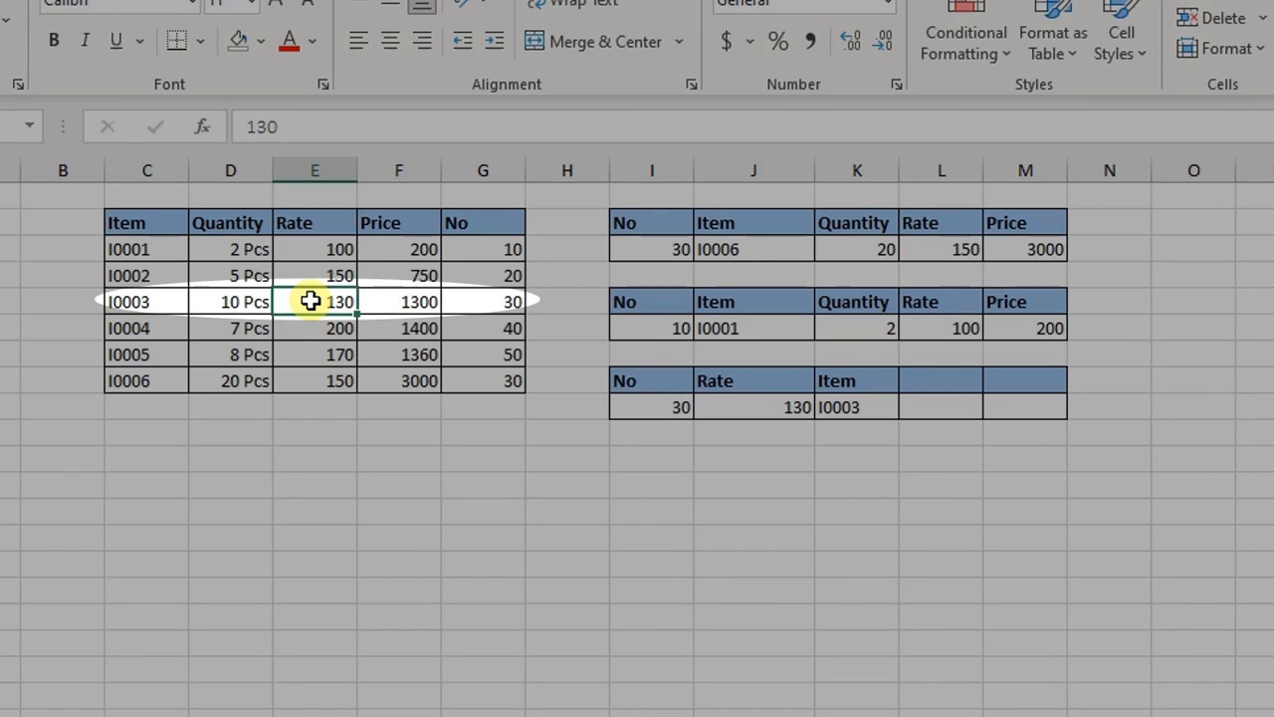
click(506, 301)
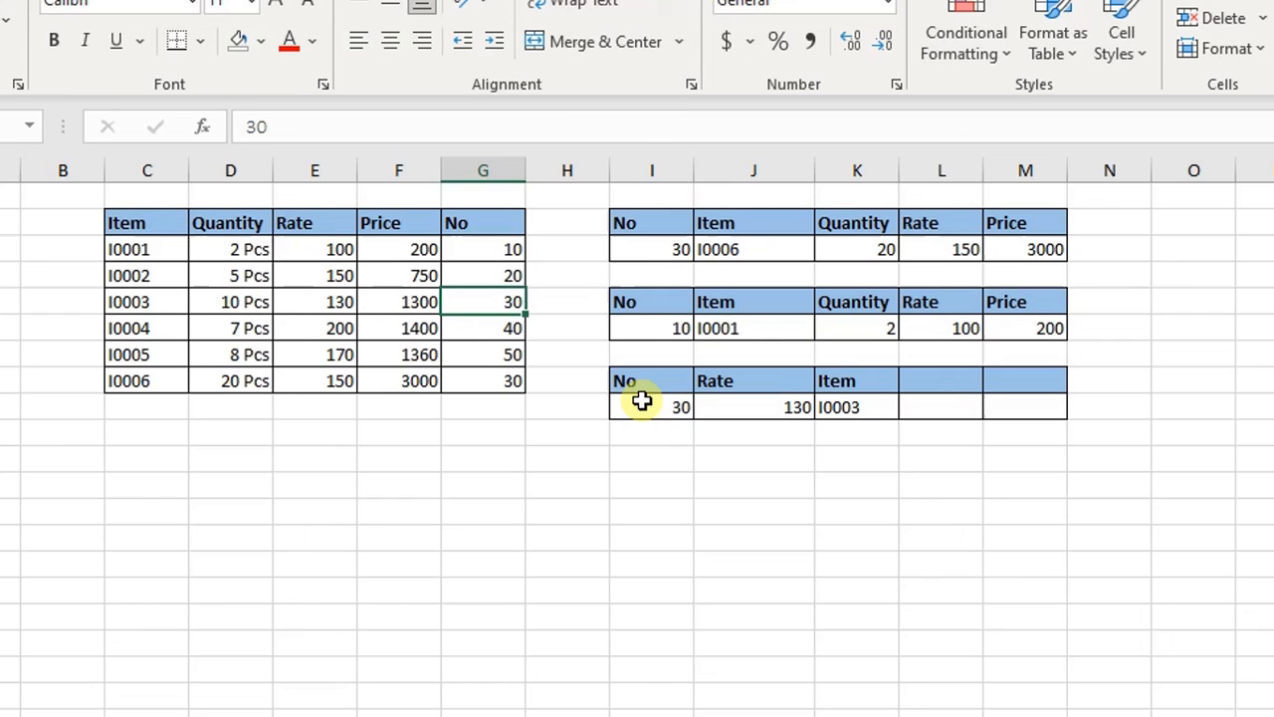
Step: Set the third table's lookup No in I9 to 40 and check the Rate header and the K9 formula
click(649, 407)
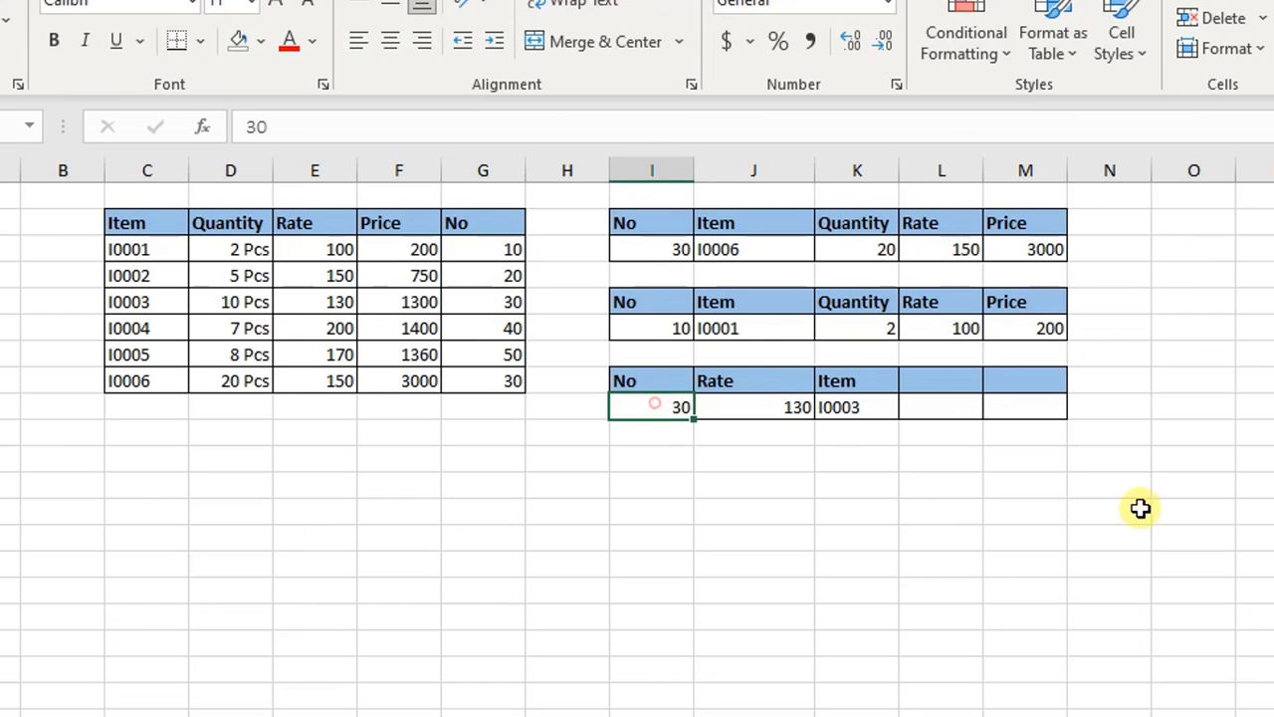
text(40)
key(Return)
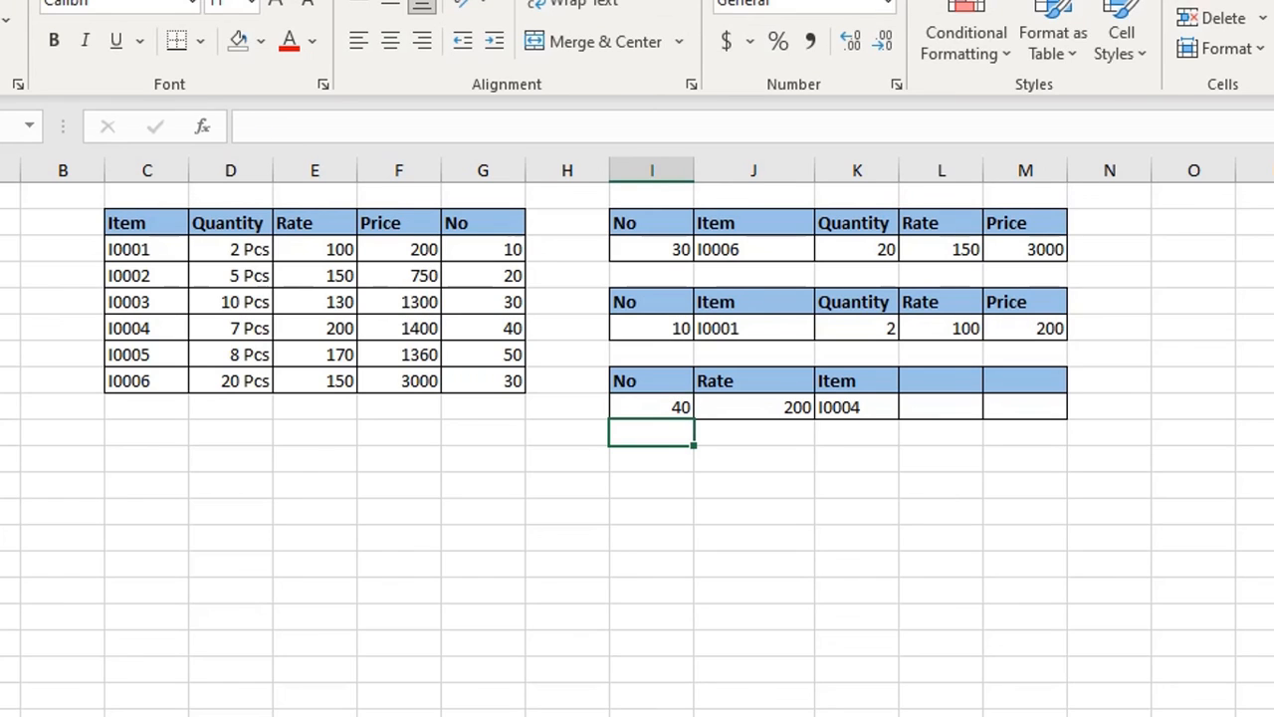
click(744, 378)
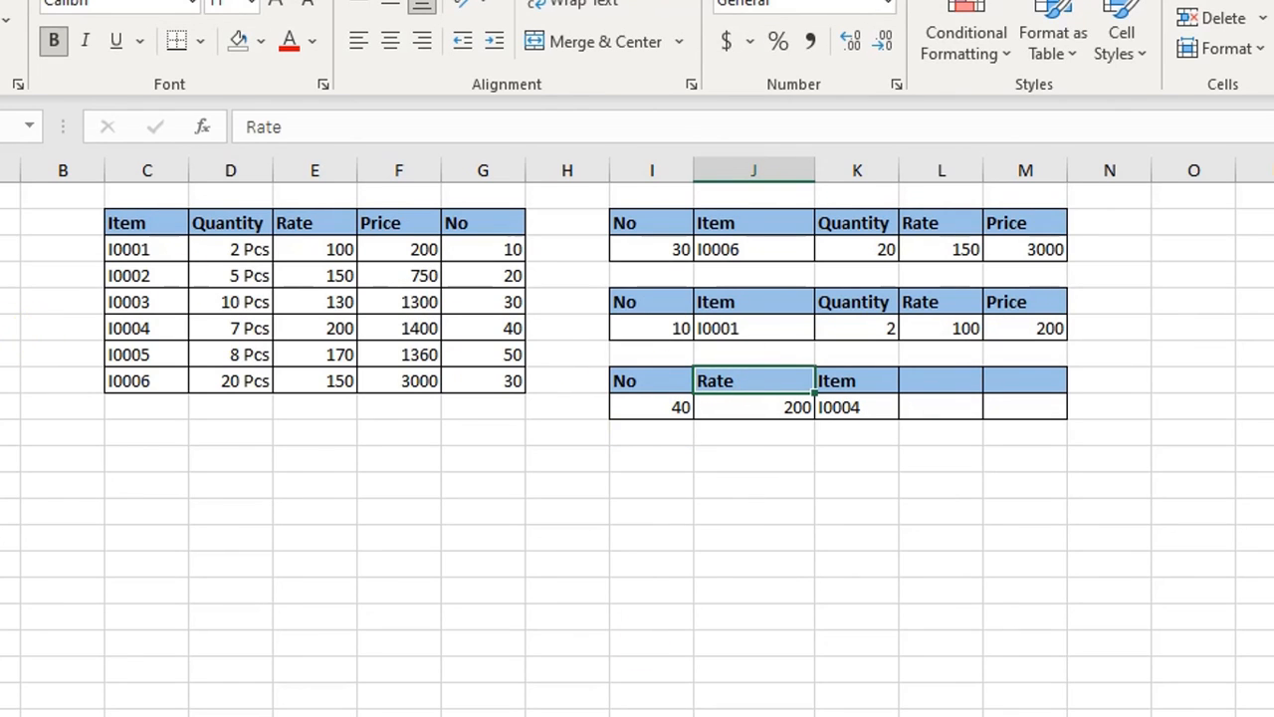
click(3, 328)
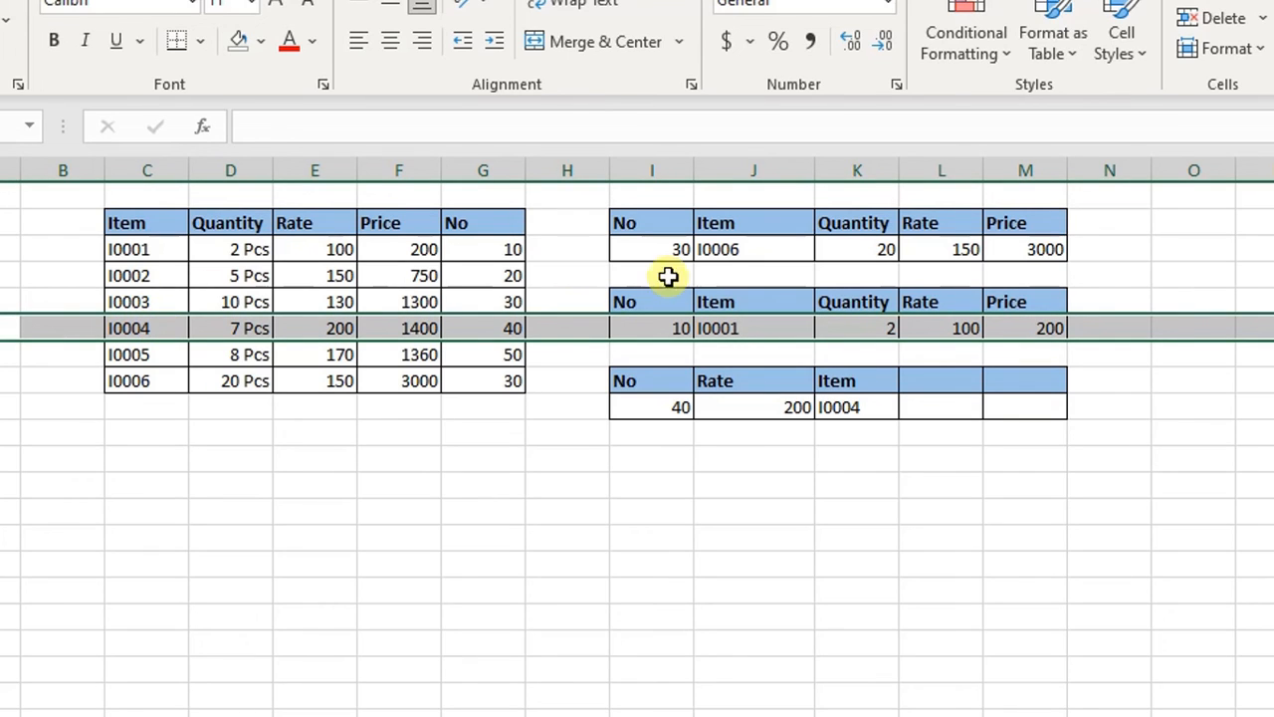
click(861, 405)
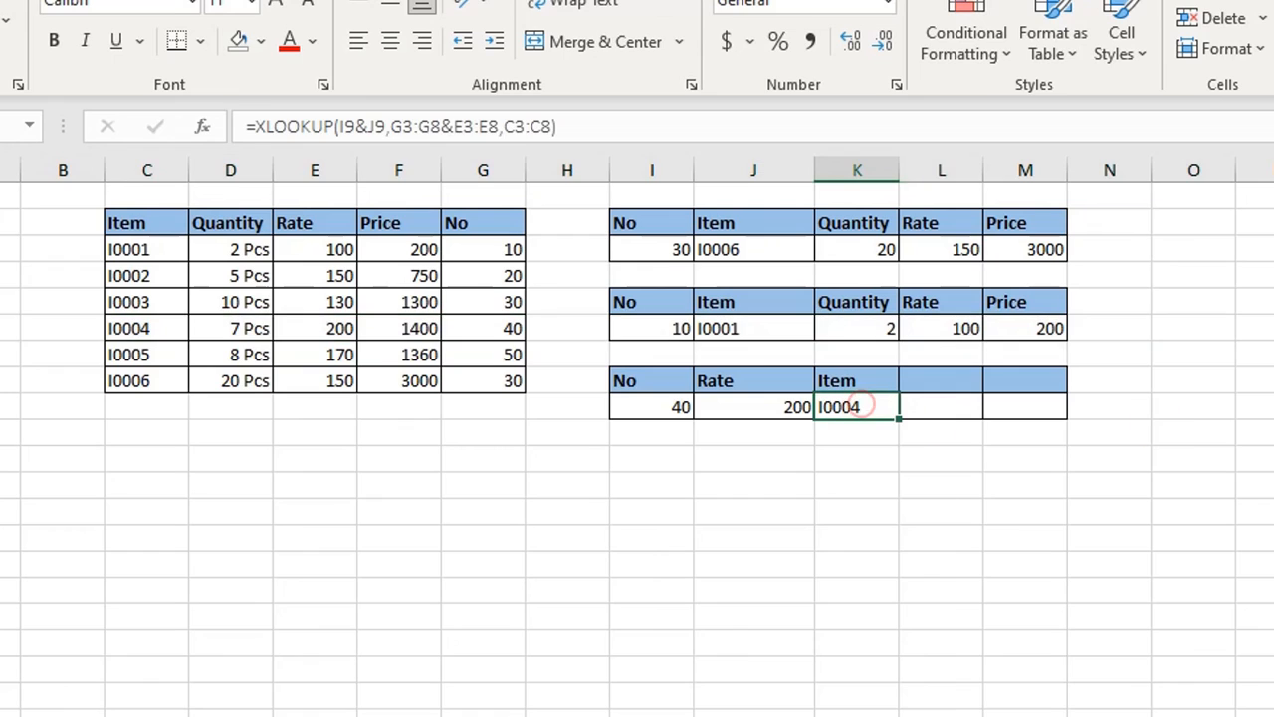